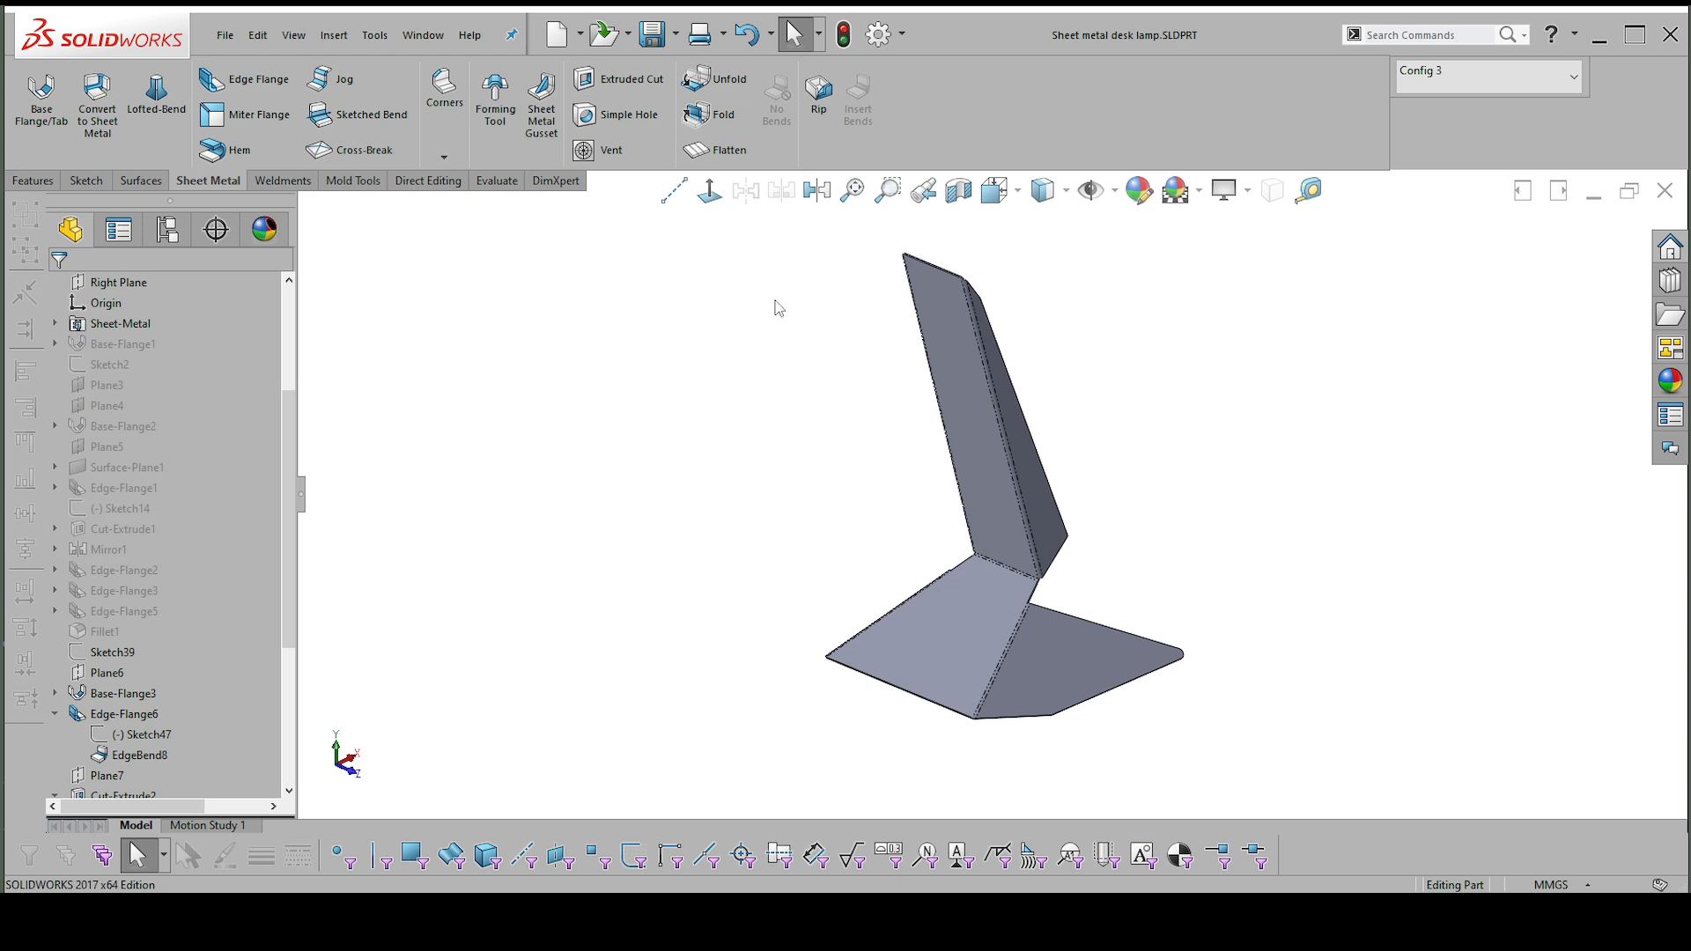
# Create a drawing from the desk lamp part using the A1 - 2023 template.
pyautogui.click(227, 36)
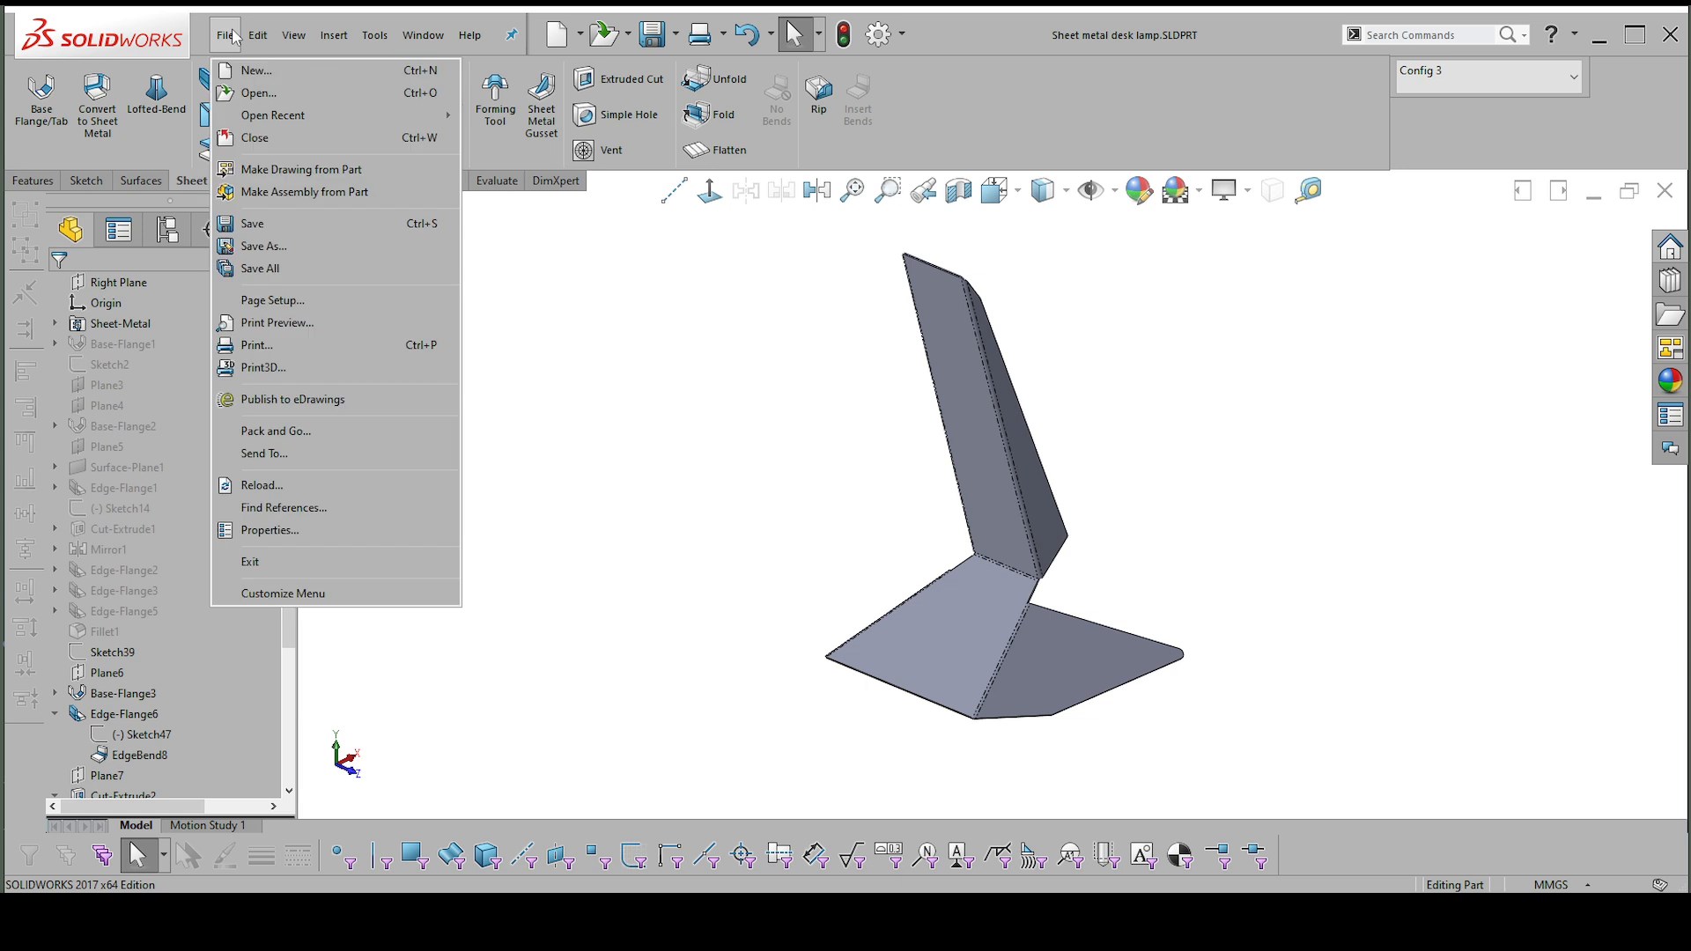
pyautogui.click(286, 170)
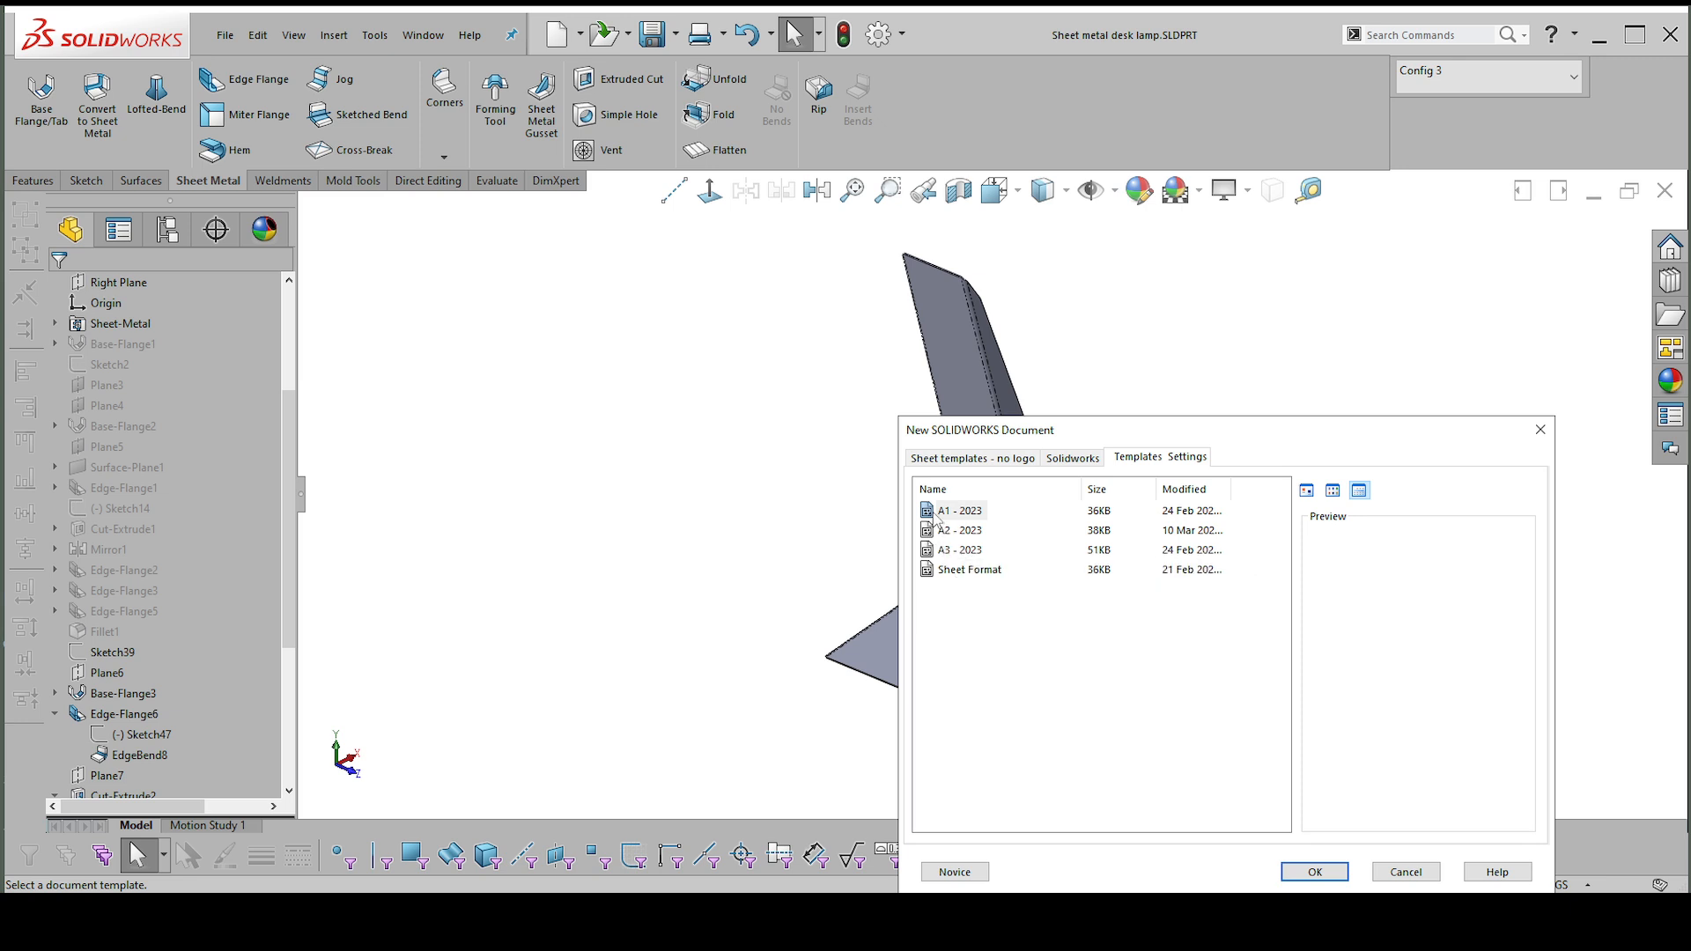
pyautogui.click(958, 511)
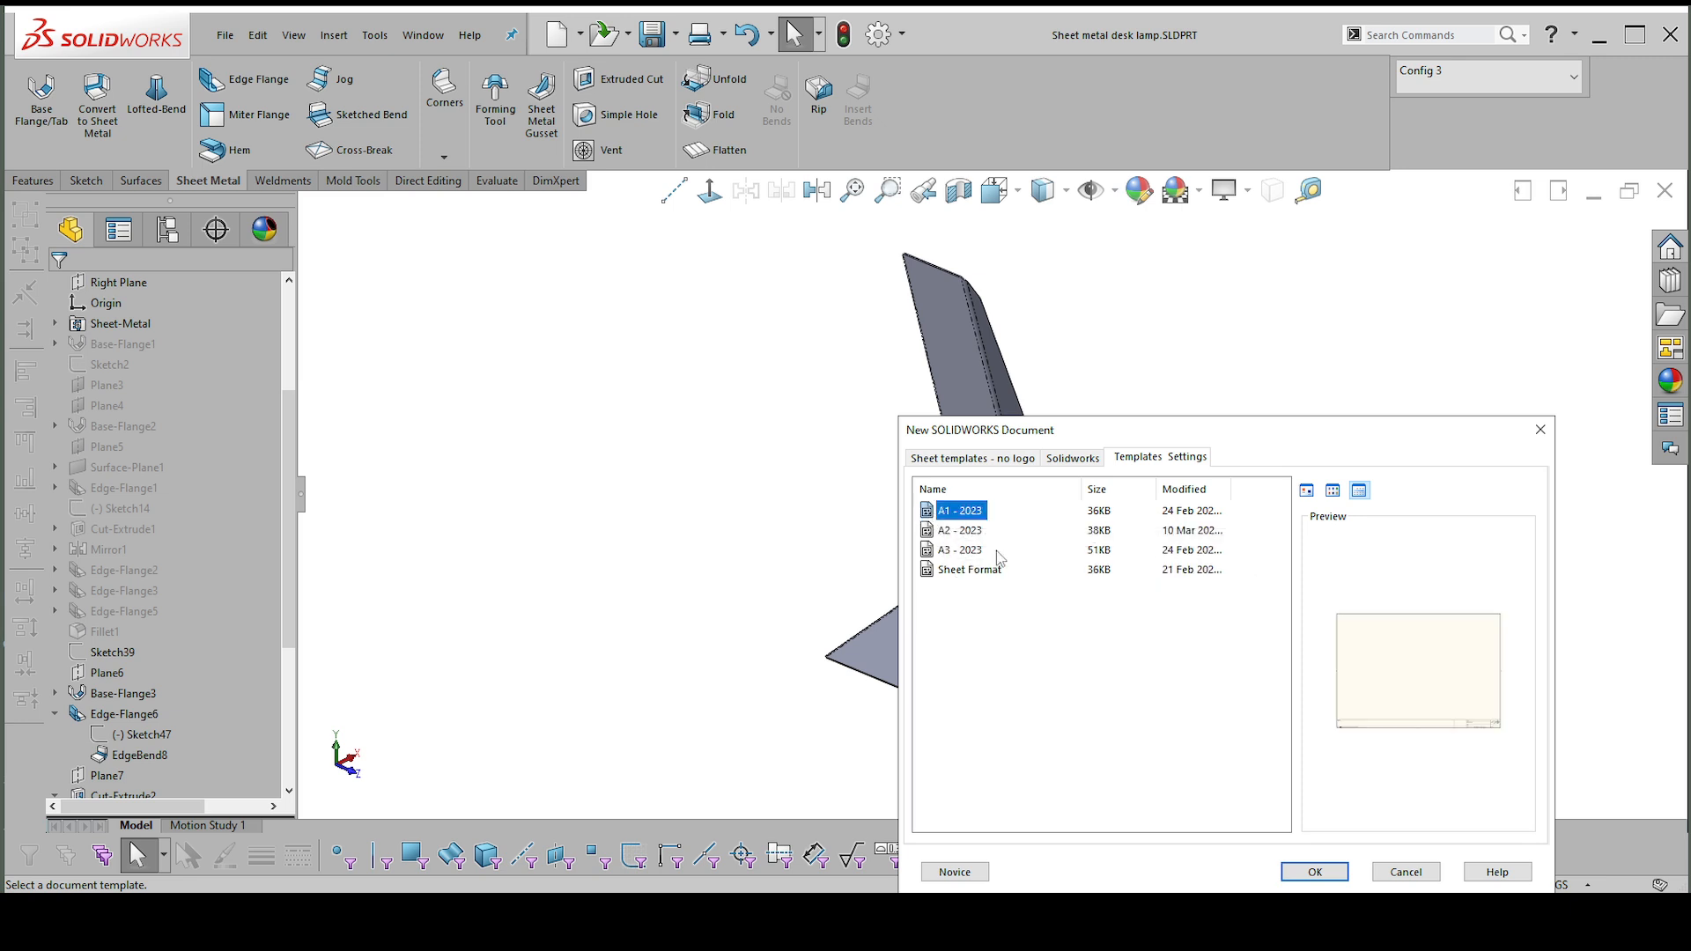
pyautogui.click(1314, 871)
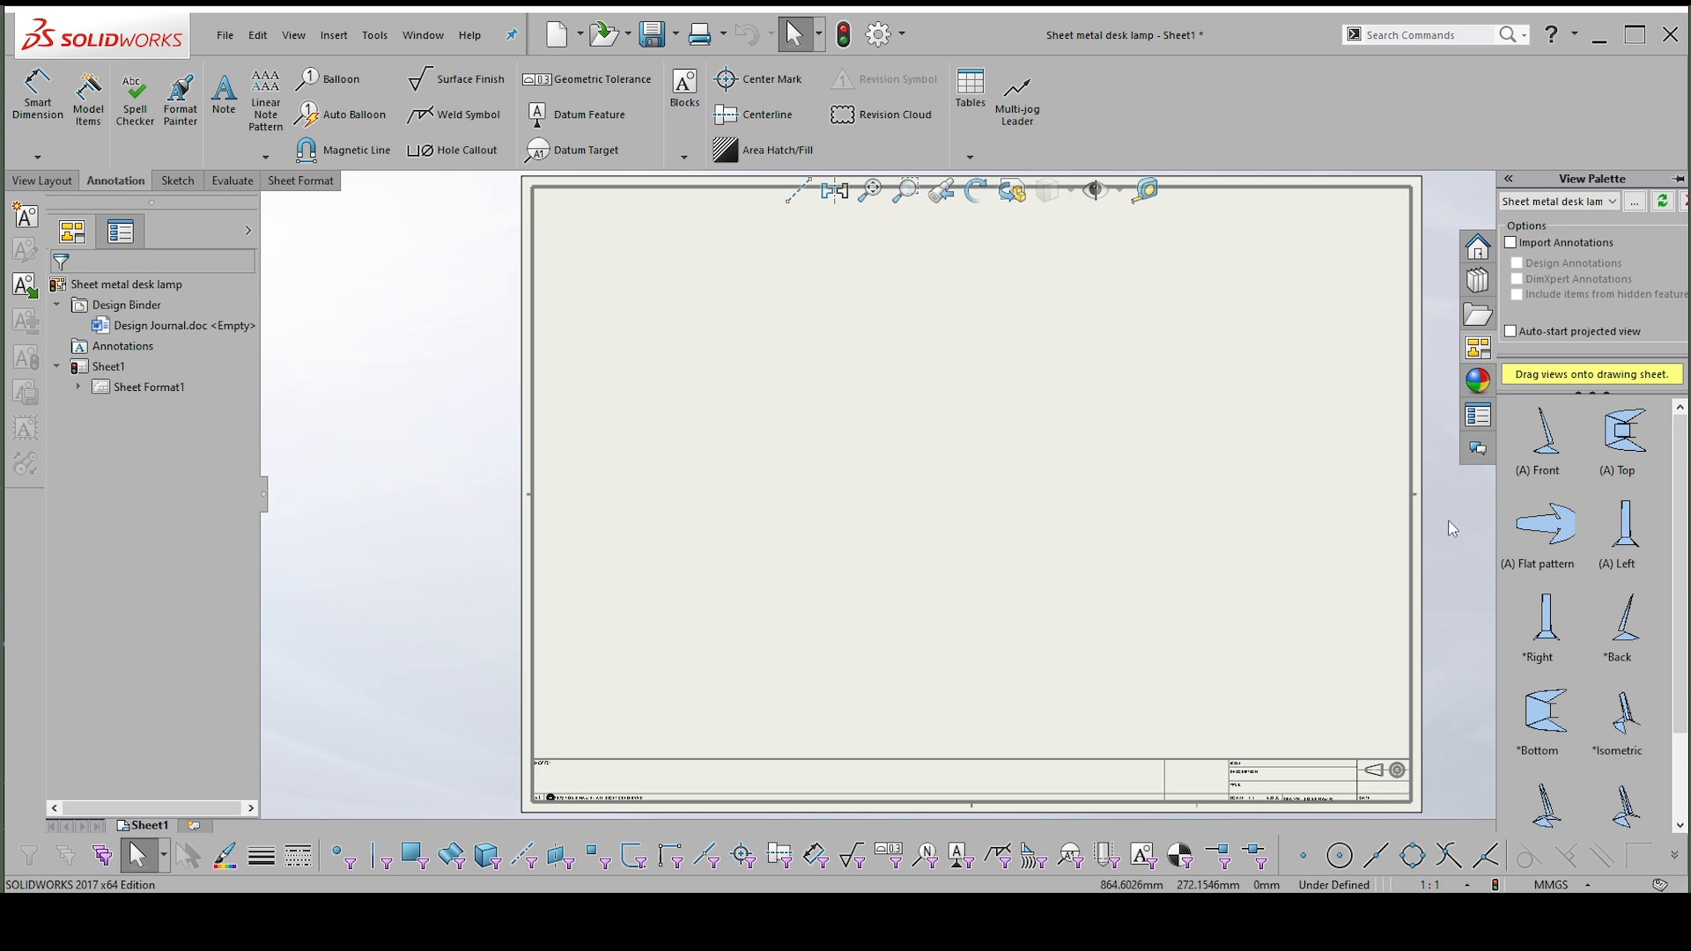
# Place the flat pattern view of the lamp in the middle of the drawing sheet.
pyautogui.scroll(-2, 1578, 636)
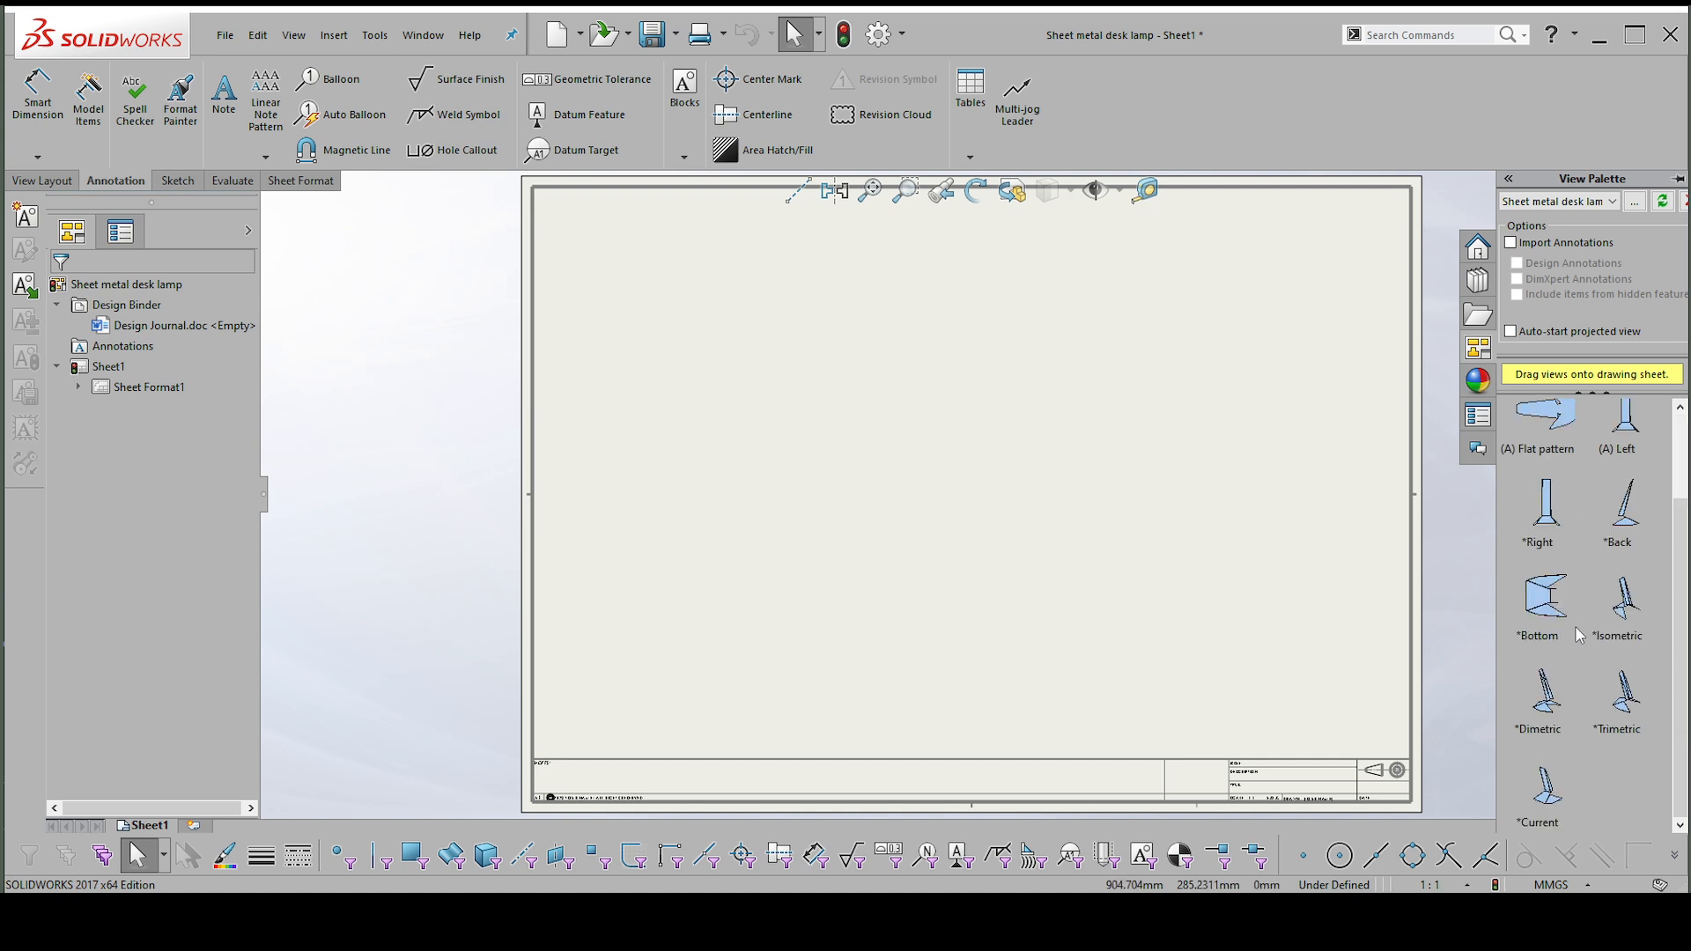
pyautogui.scroll(1, 1555, 541)
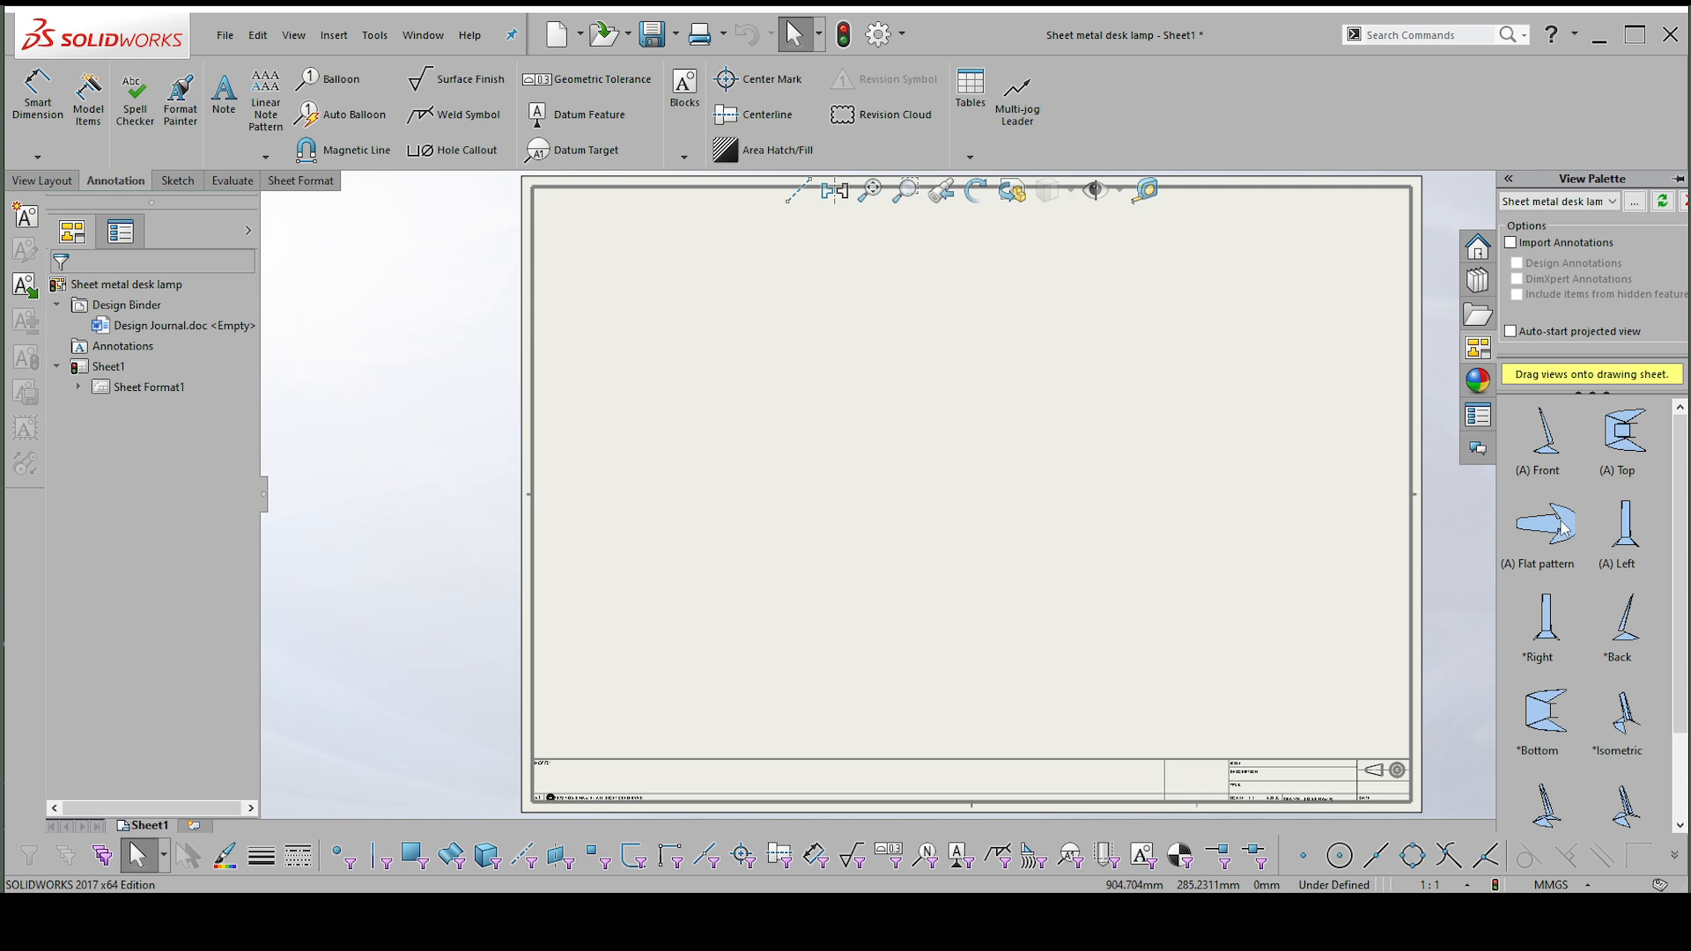
pyautogui.moveTo(1564, 531)
pyautogui.mouseDown()
pyautogui.moveTo(925, 464)
pyautogui.moveTo(856, 419)
pyautogui.moveTo(925, 484)
pyautogui.moveTo(883, 508)
pyautogui.moveTo(886, 551)
pyautogui.moveTo(872, 517)
pyautogui.mouseUp()
pyautogui.scroll(-1, 932, 580)
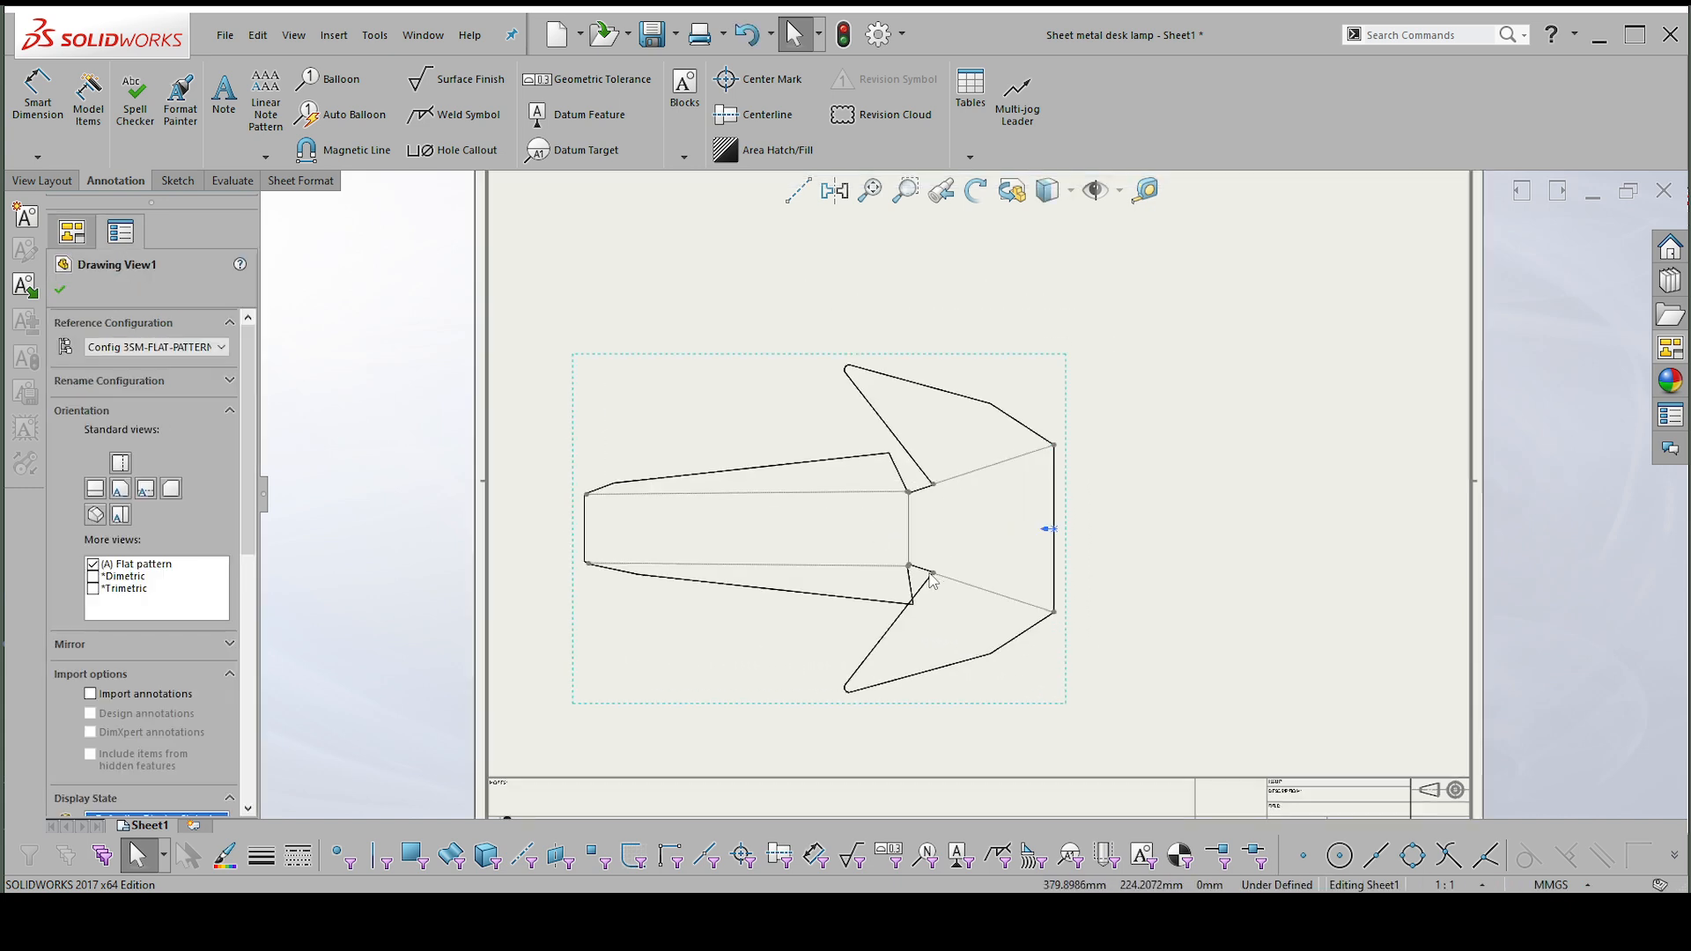
pyautogui.scroll(-1, 921, 618)
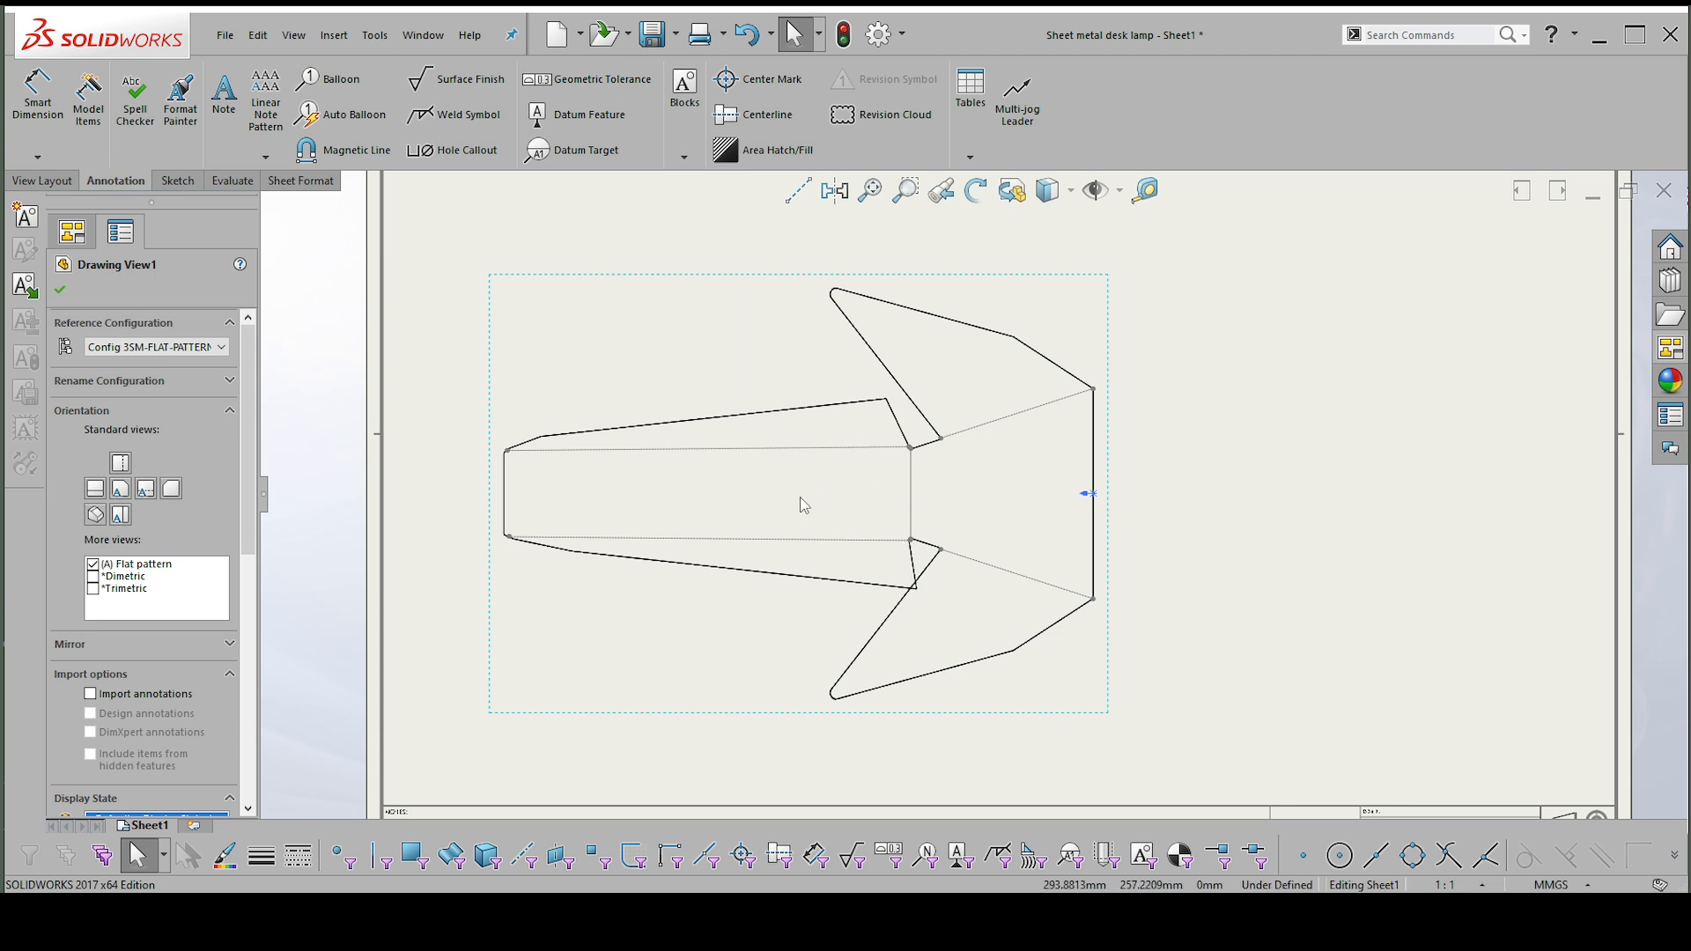
# Set the flat pattern view's reference configuration to Config 2 and move the view fully inside the sheet border.
pyautogui.click(102, 350)
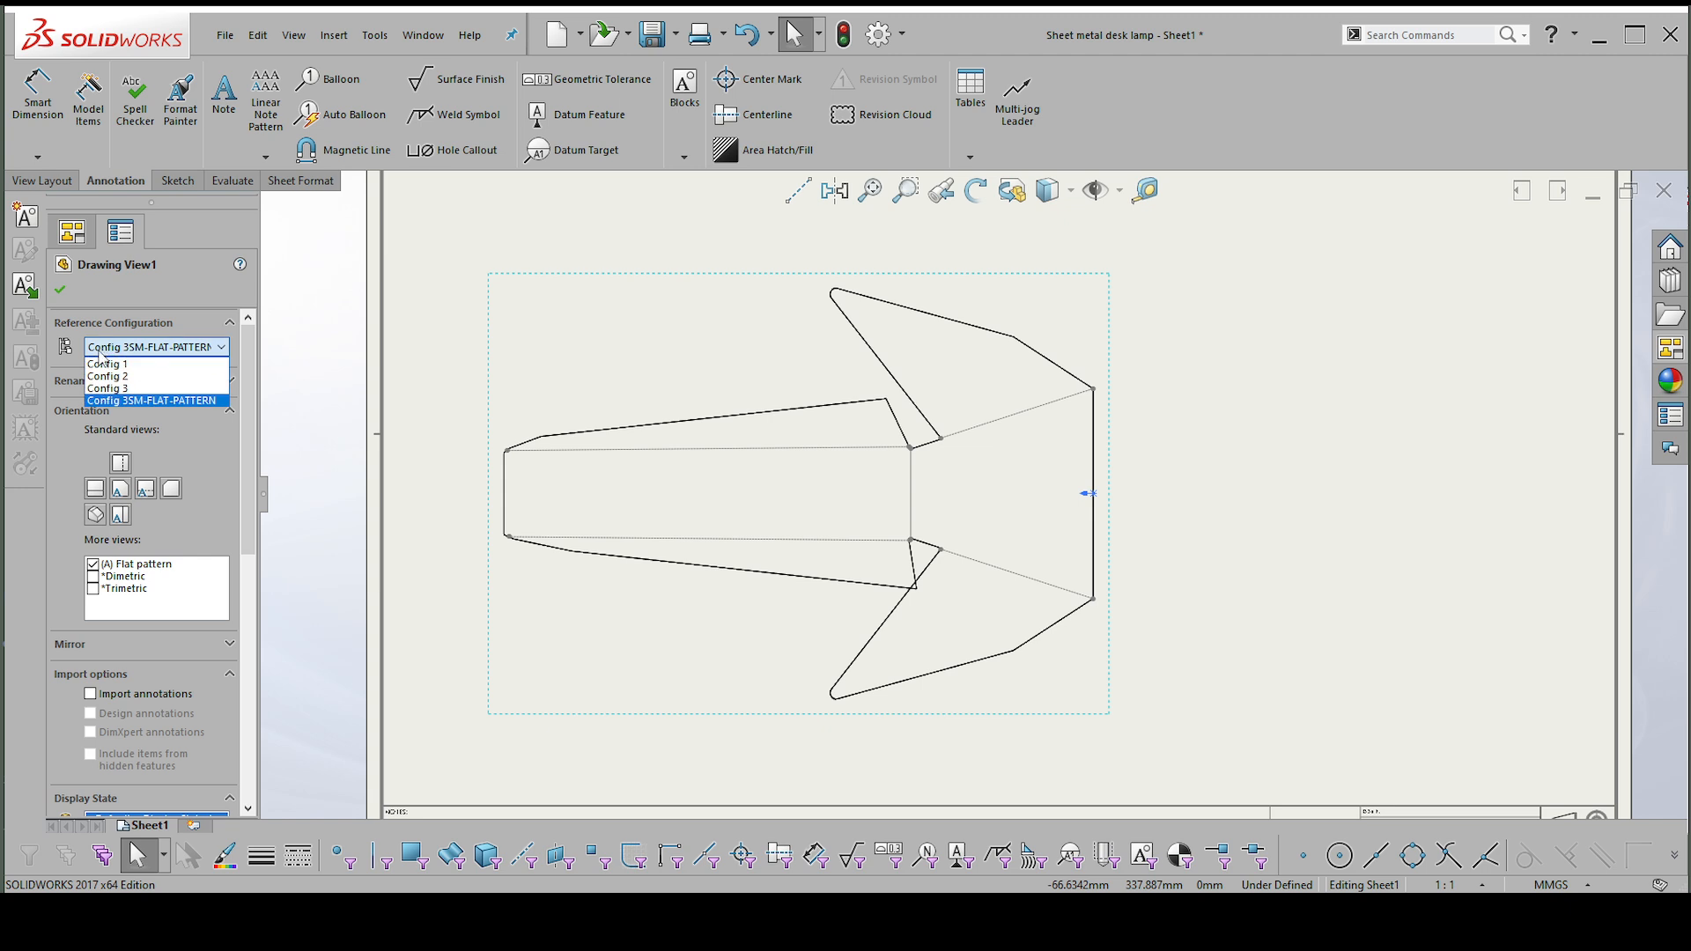
pyautogui.click(112, 376)
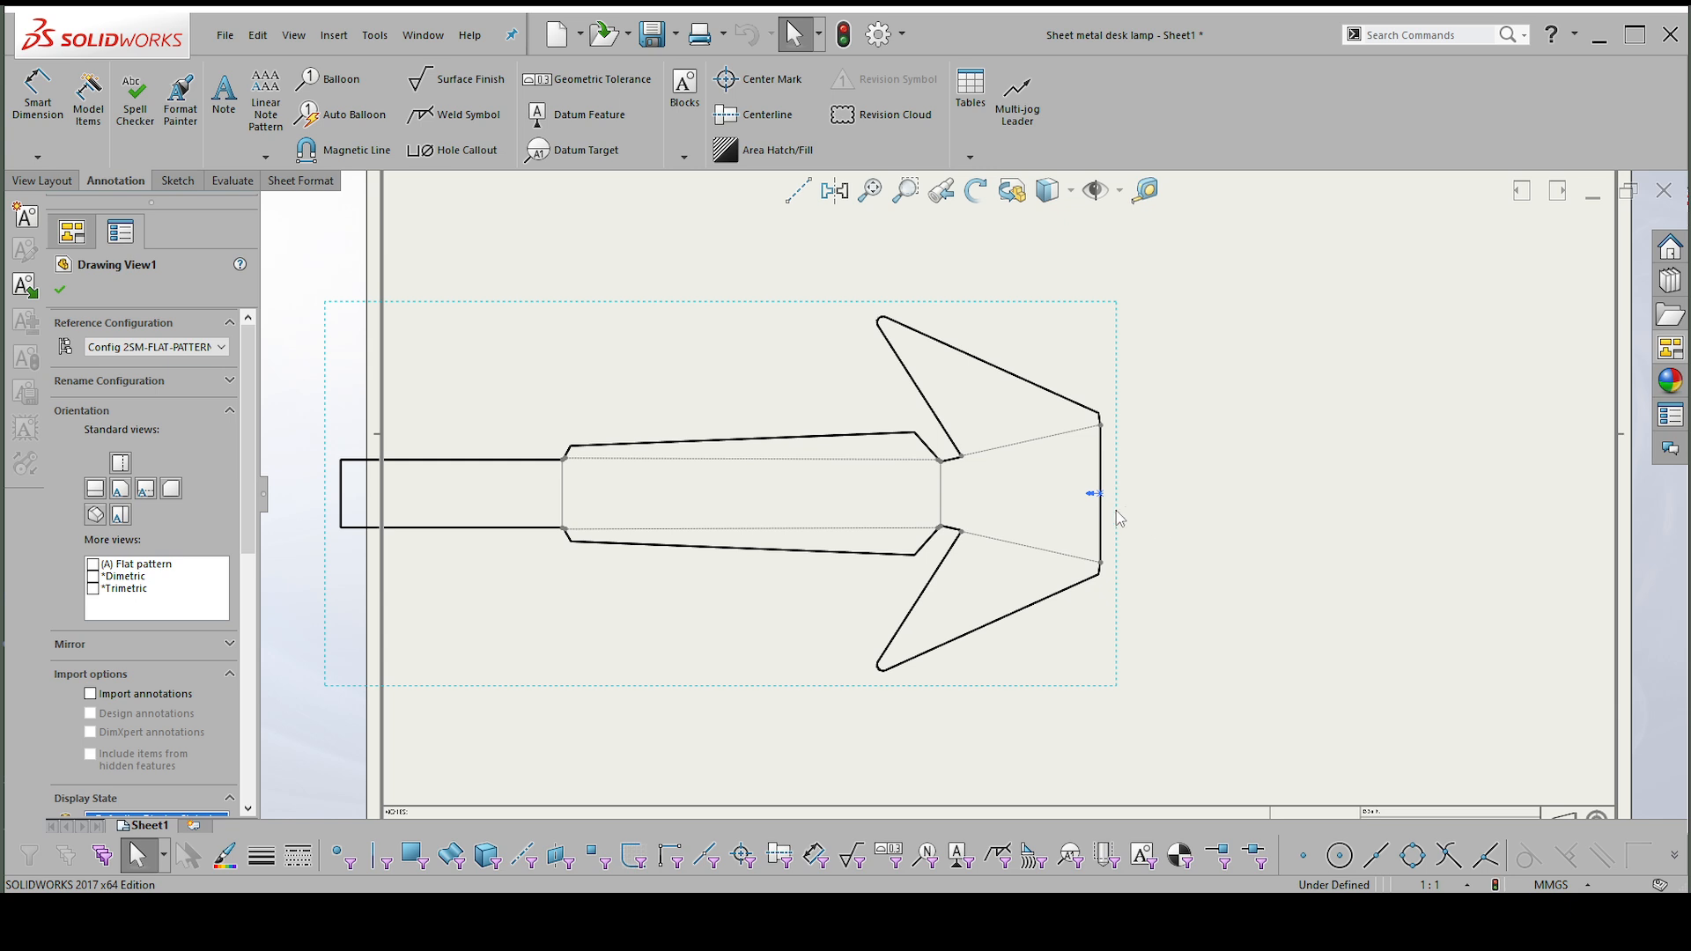
pyautogui.moveTo(1117, 510); pyautogui.dragTo(1303, 503)
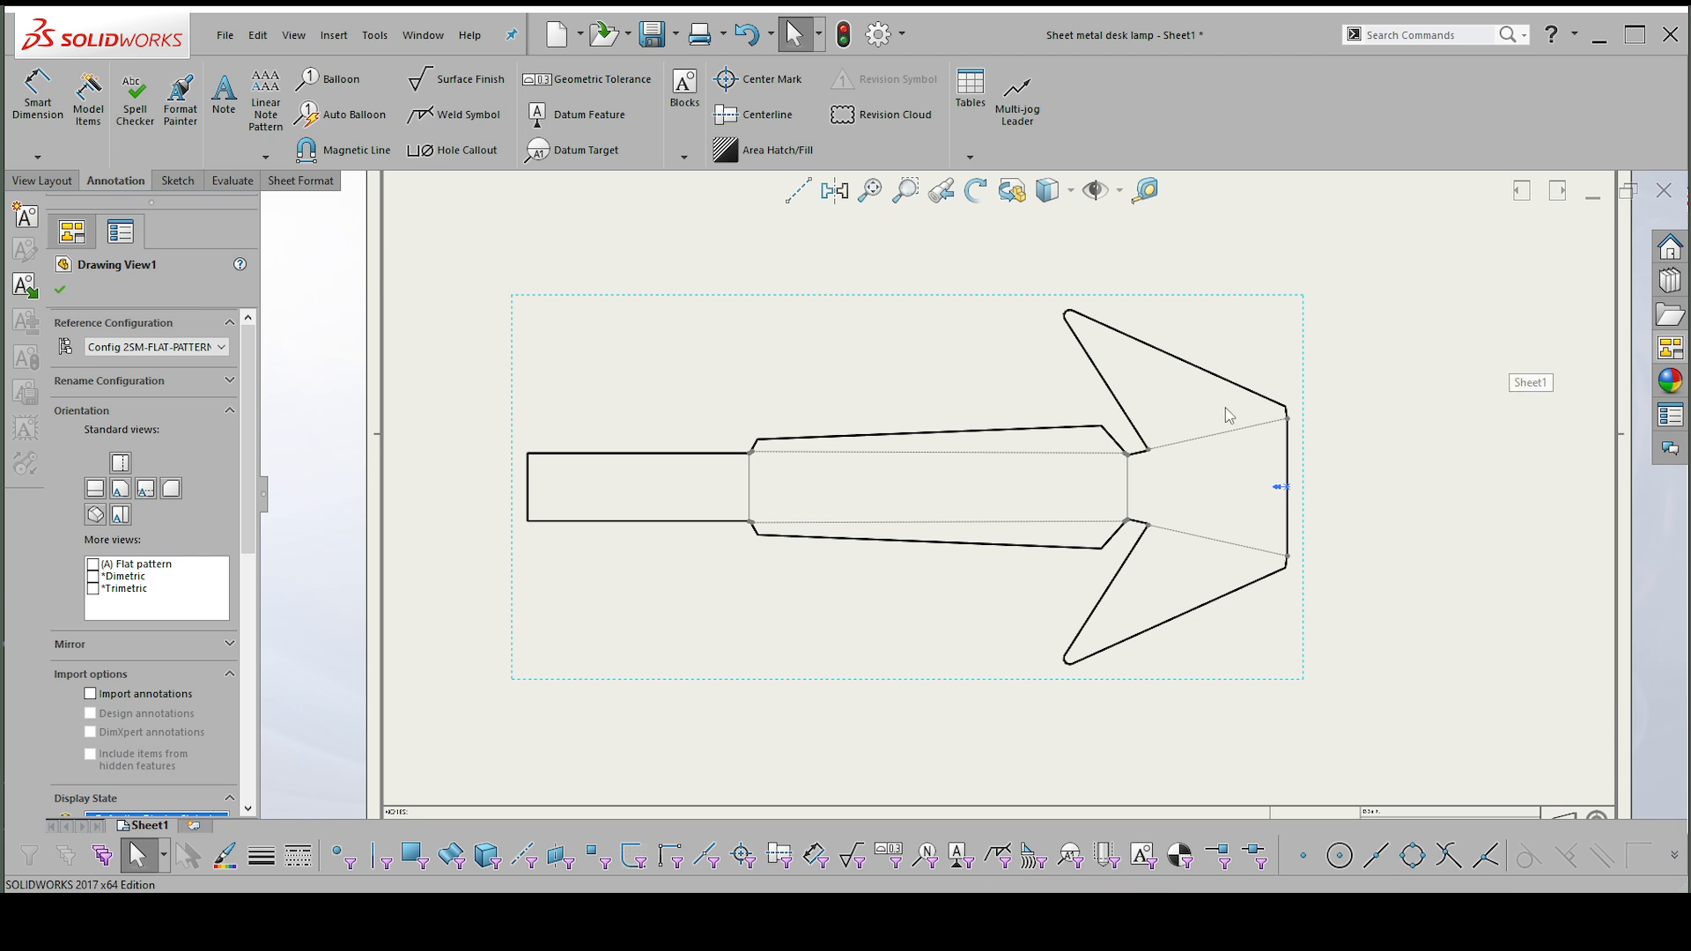
# Update the out-of-date drawing sheets and switch to the desk lamp part document.
pyautogui.click(1430, 419)
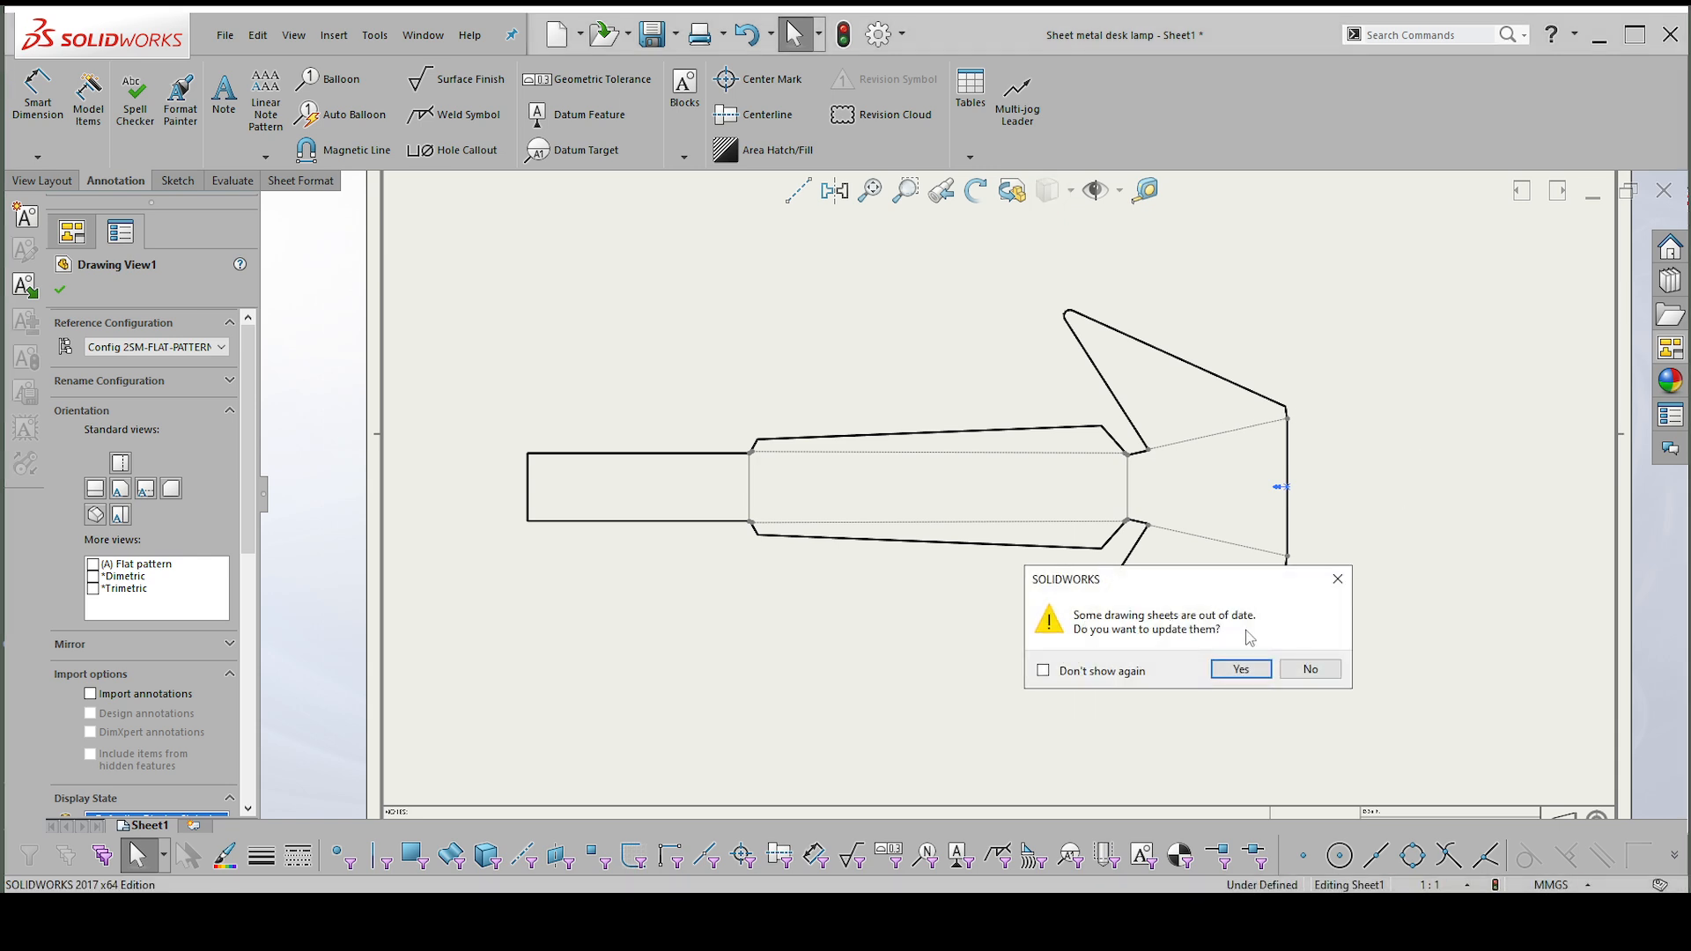
pyautogui.click(1241, 670)
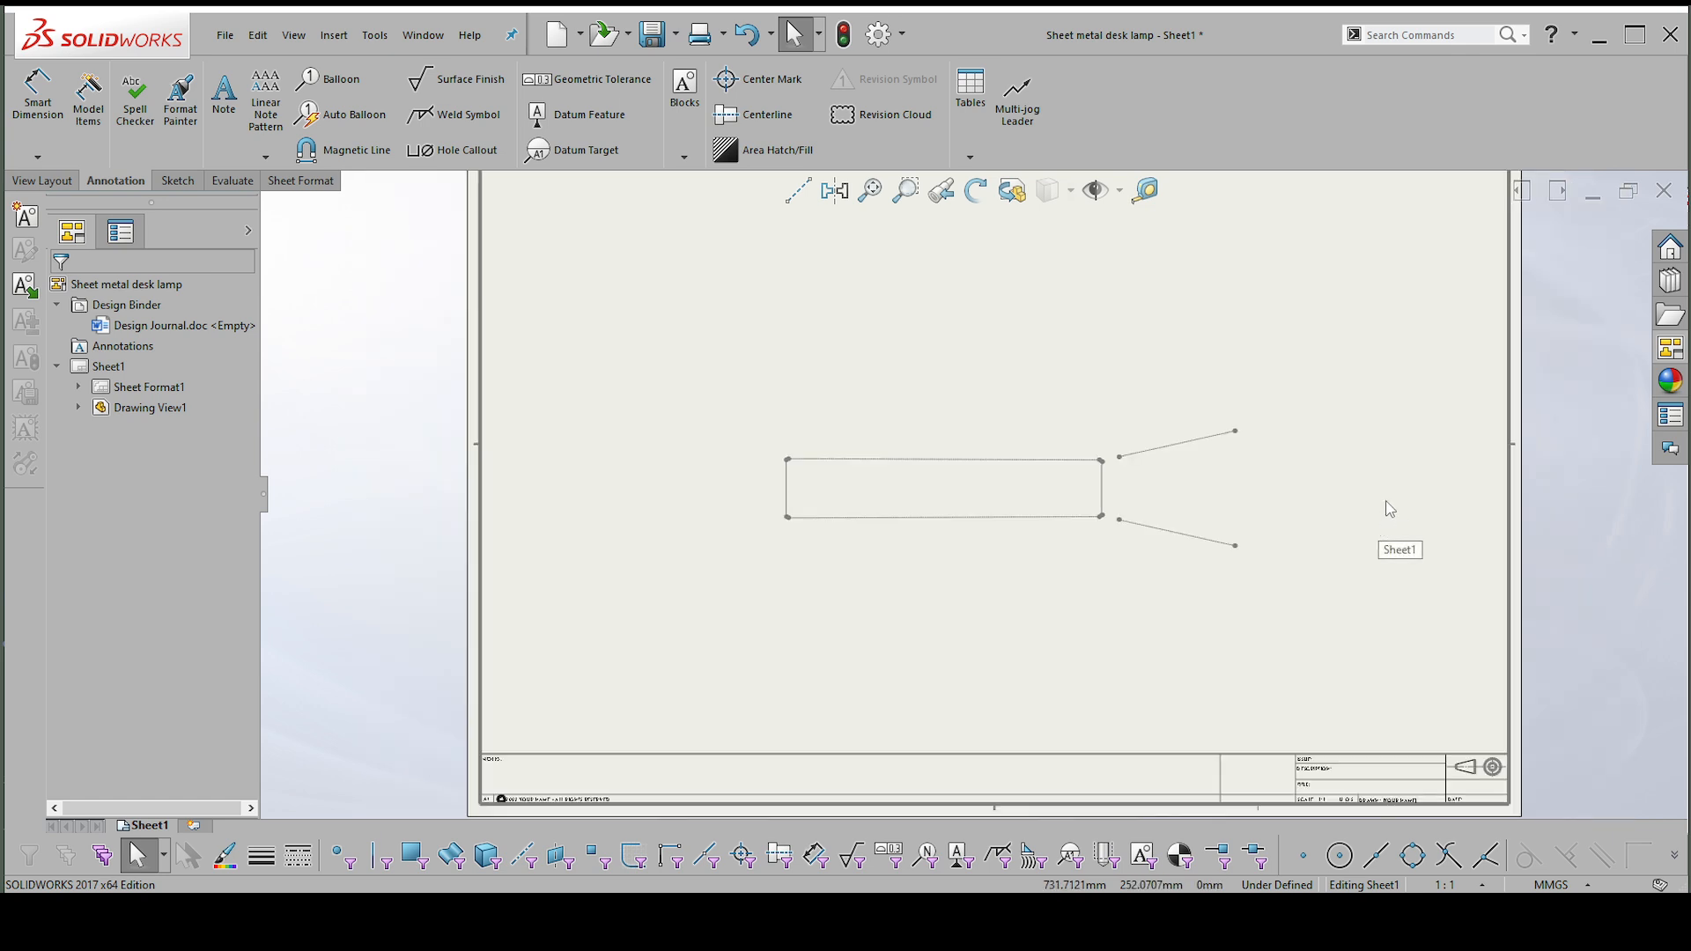
pyautogui.moveTo(1358, 500); pyautogui.dragTo(1376, 580, button='right')
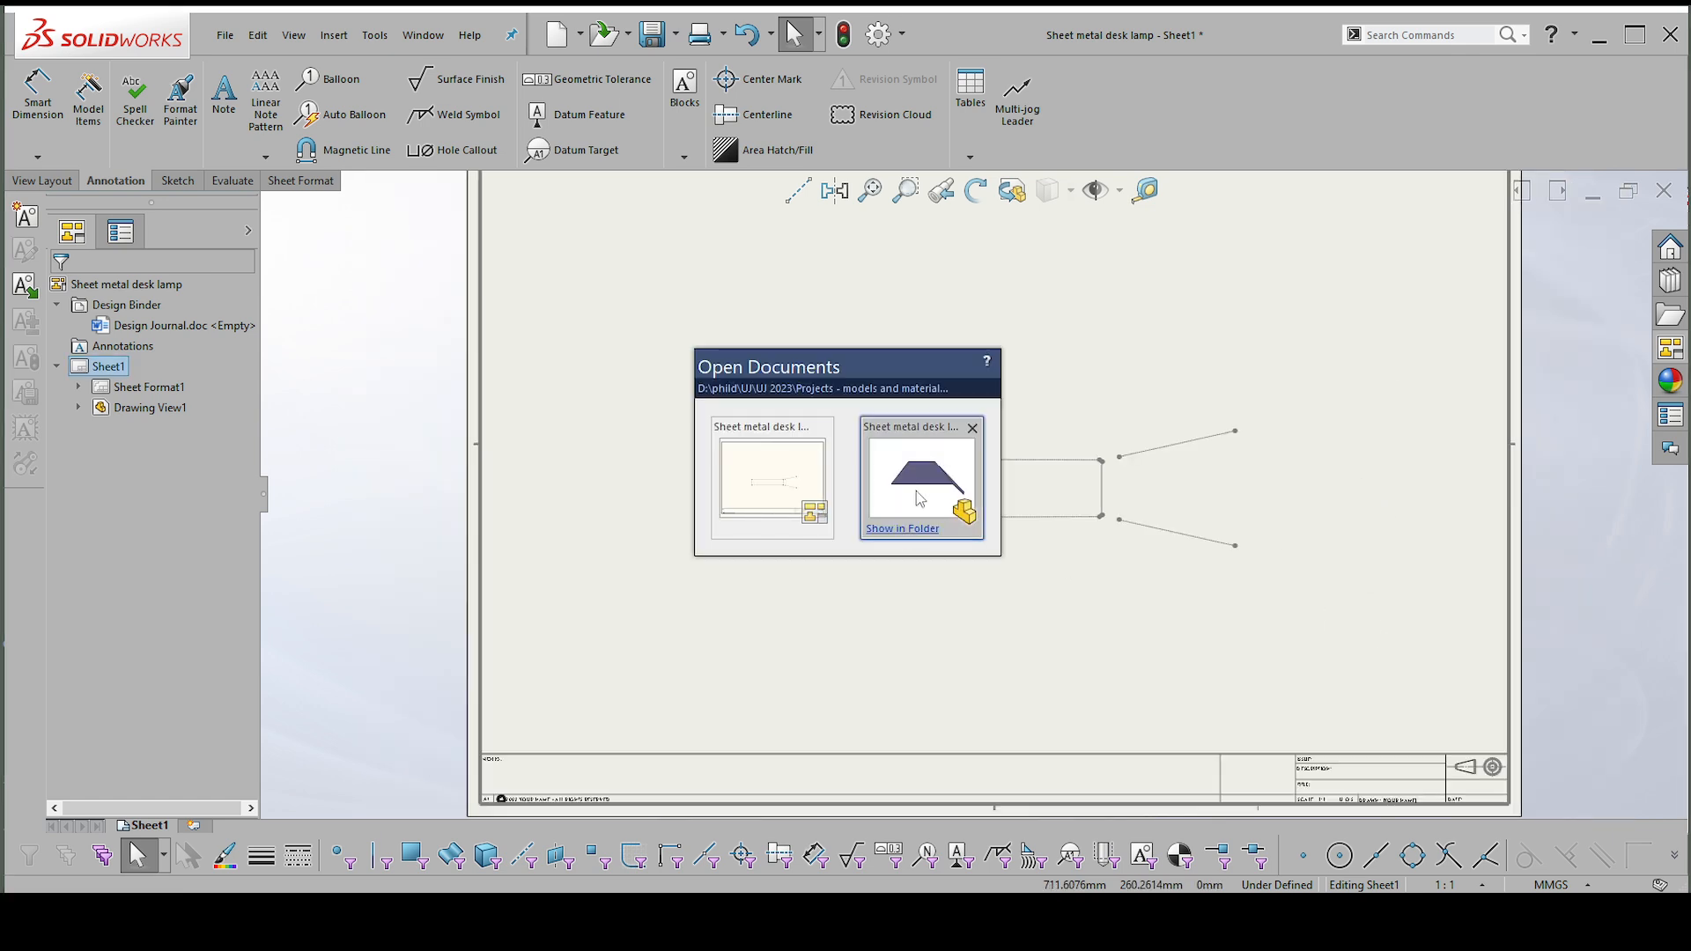
pyautogui.click(917, 483)
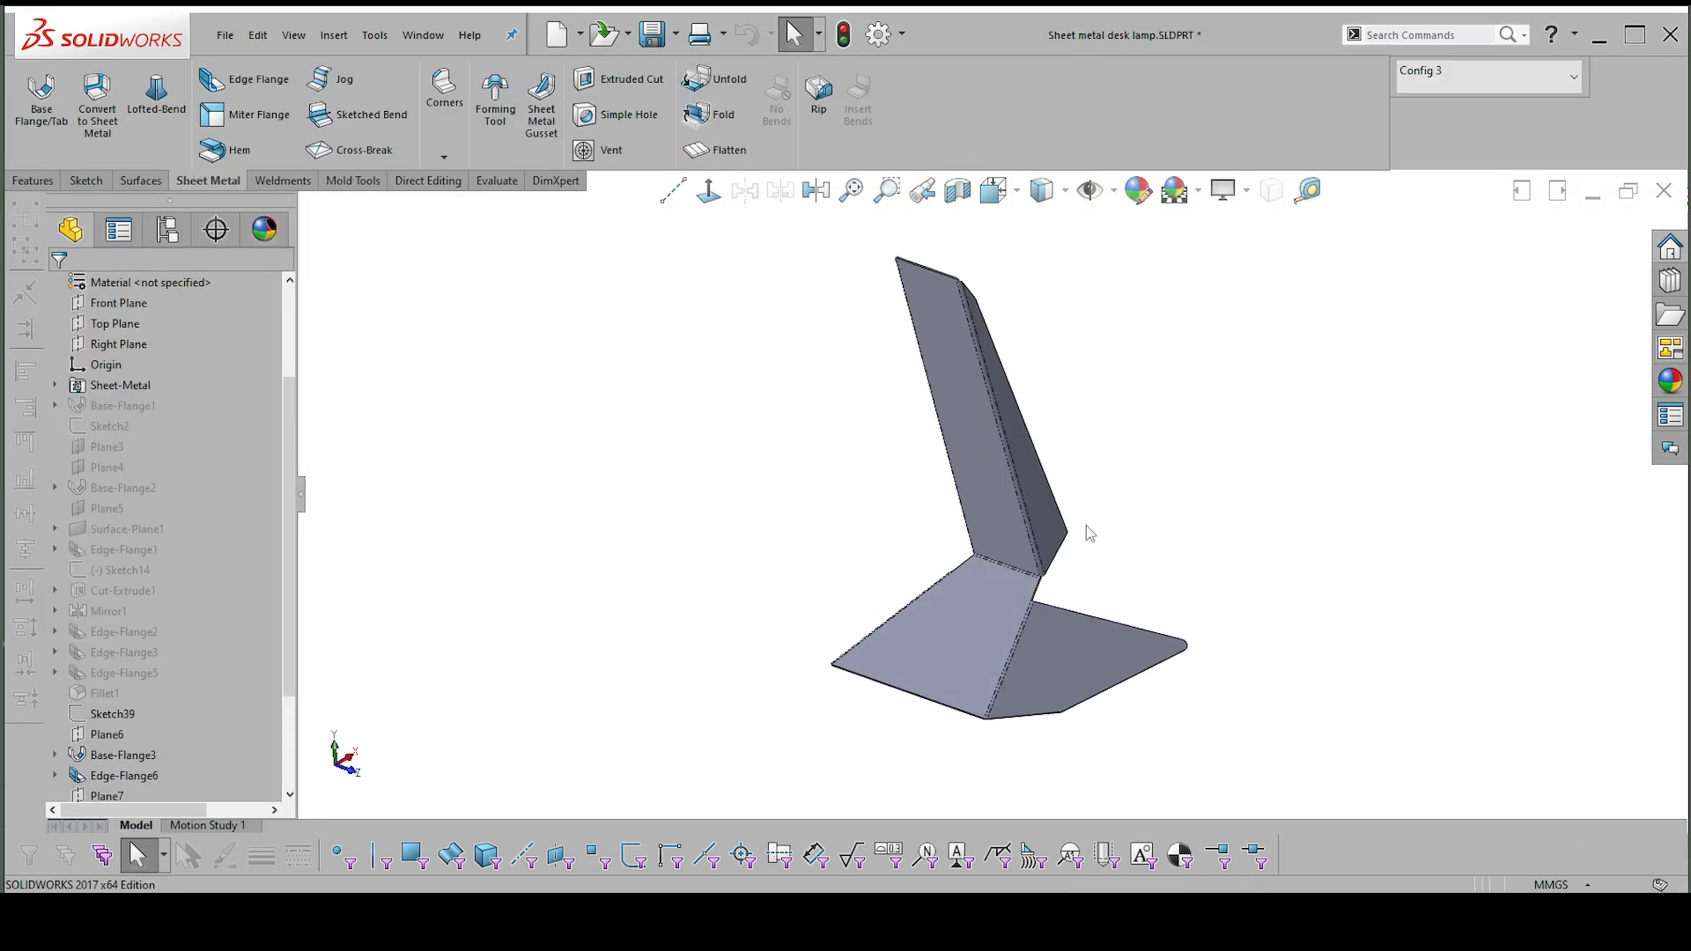
# Flatten the lamp part and view the flat pattern face-on to examine where the arm and base flanges meet.
pyautogui.moveTo(1034, 573); pyautogui.dragTo(920, 608, button='middle')
pyautogui.click(930, 595)
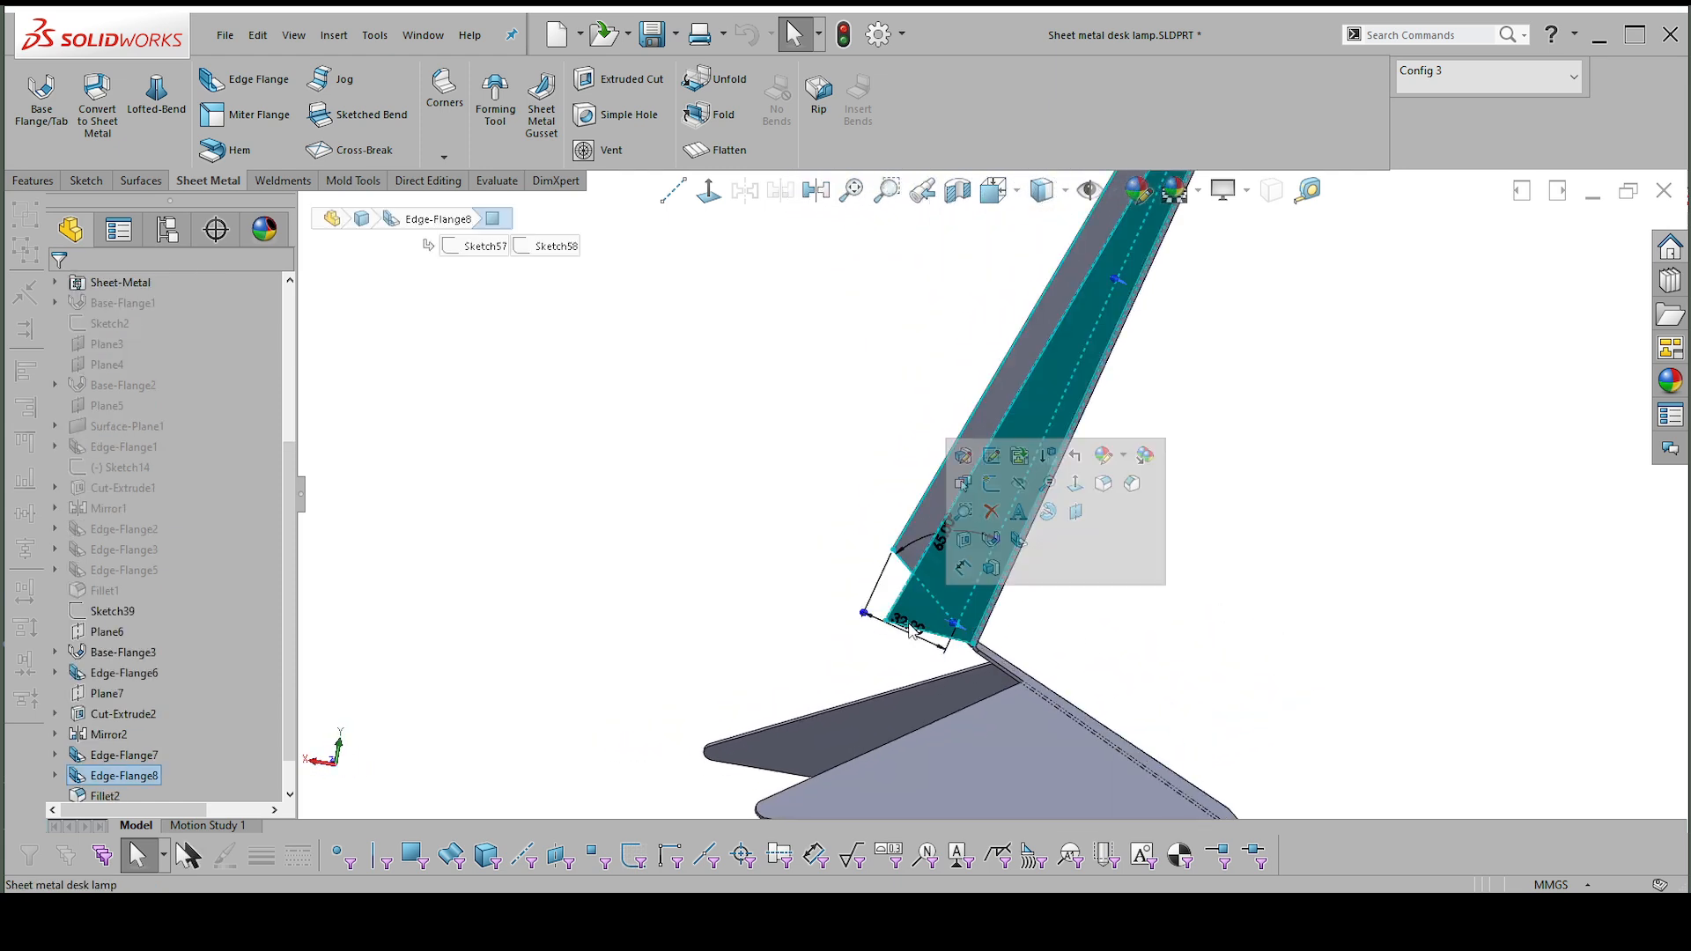
pyautogui.click(808, 431)
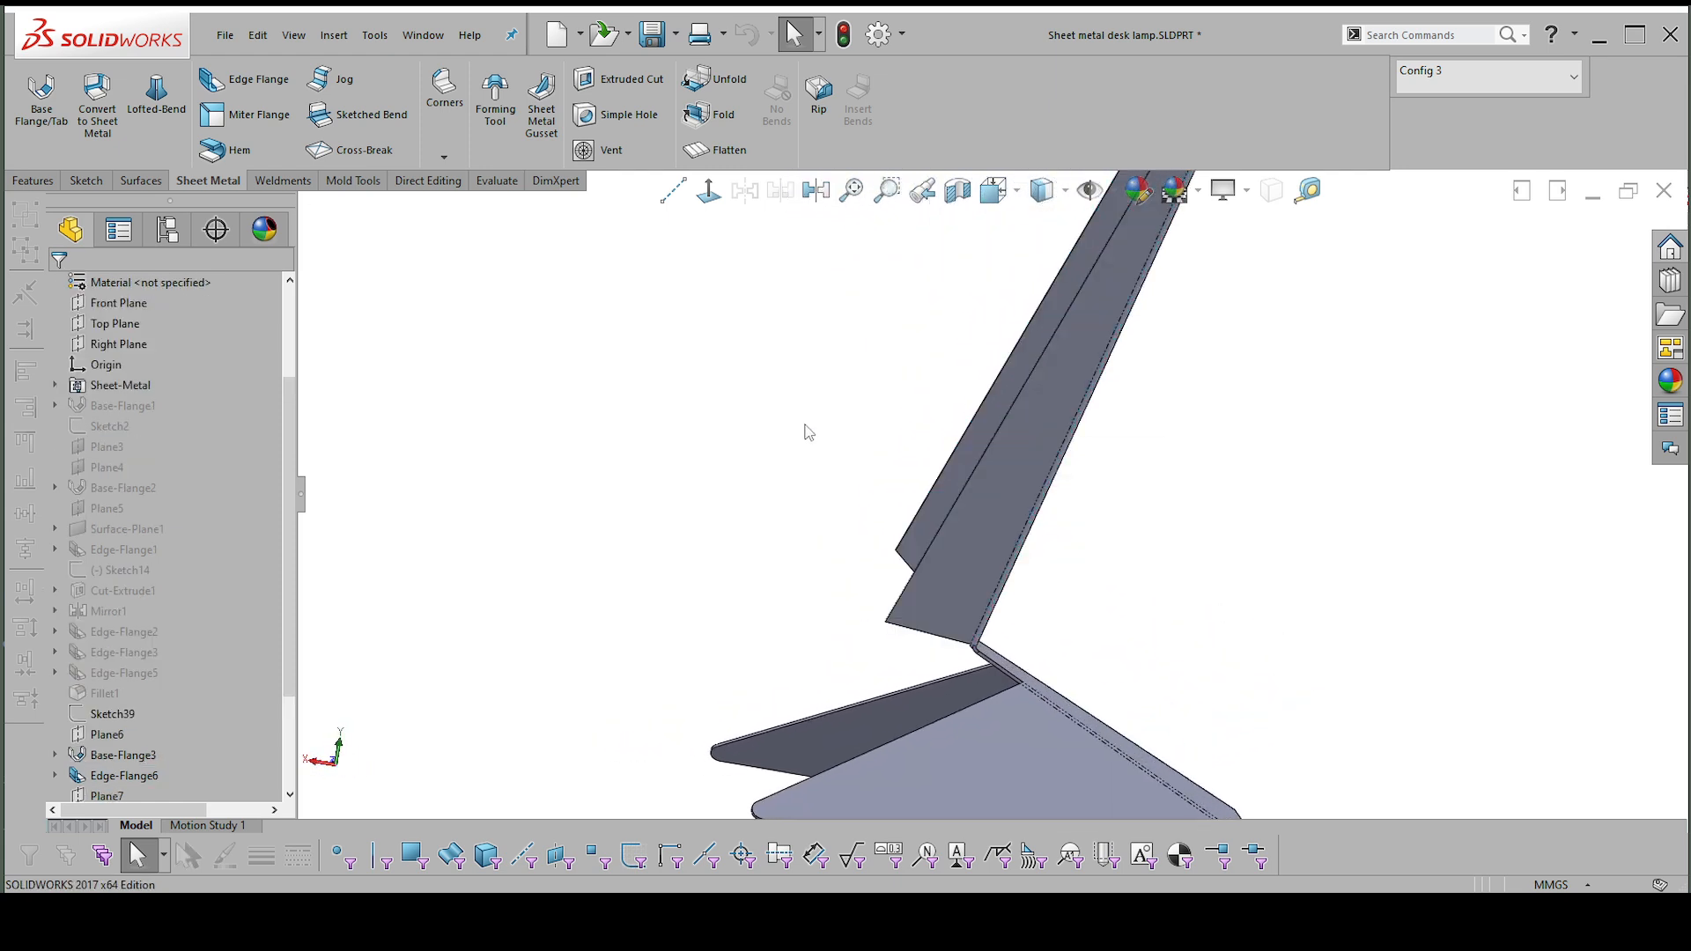
pyautogui.click(729, 151)
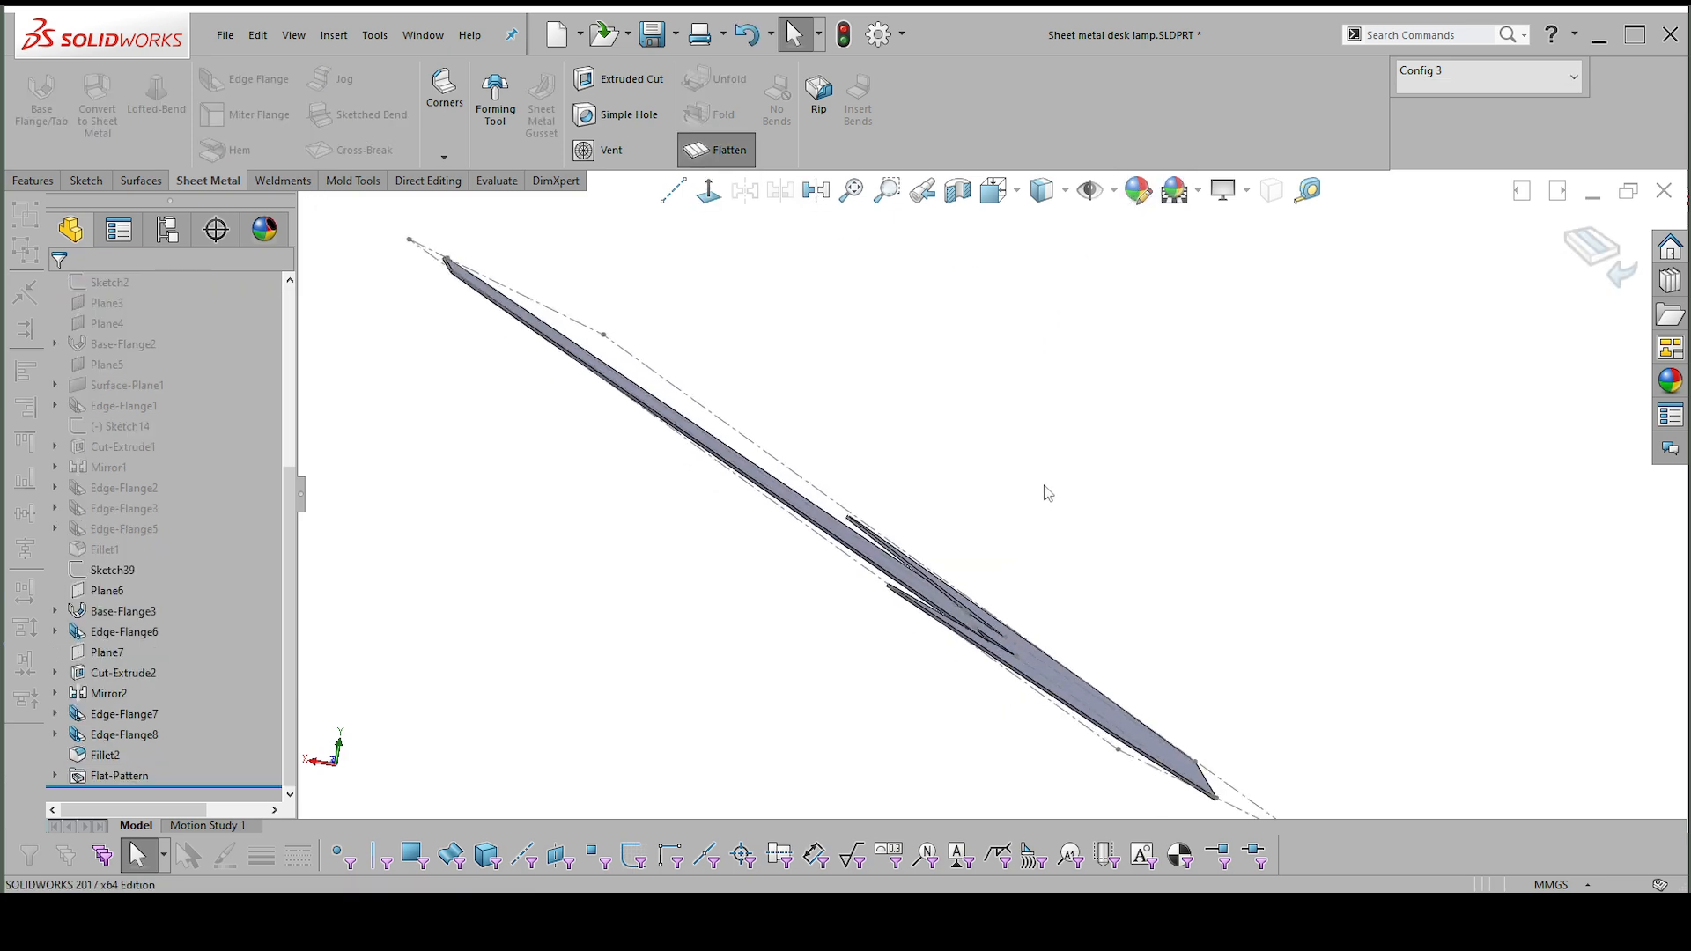
pyautogui.moveTo(1045, 489); pyautogui.dragTo(839, 574, button='middle')
pyautogui.hotkey('ctrl', '8')
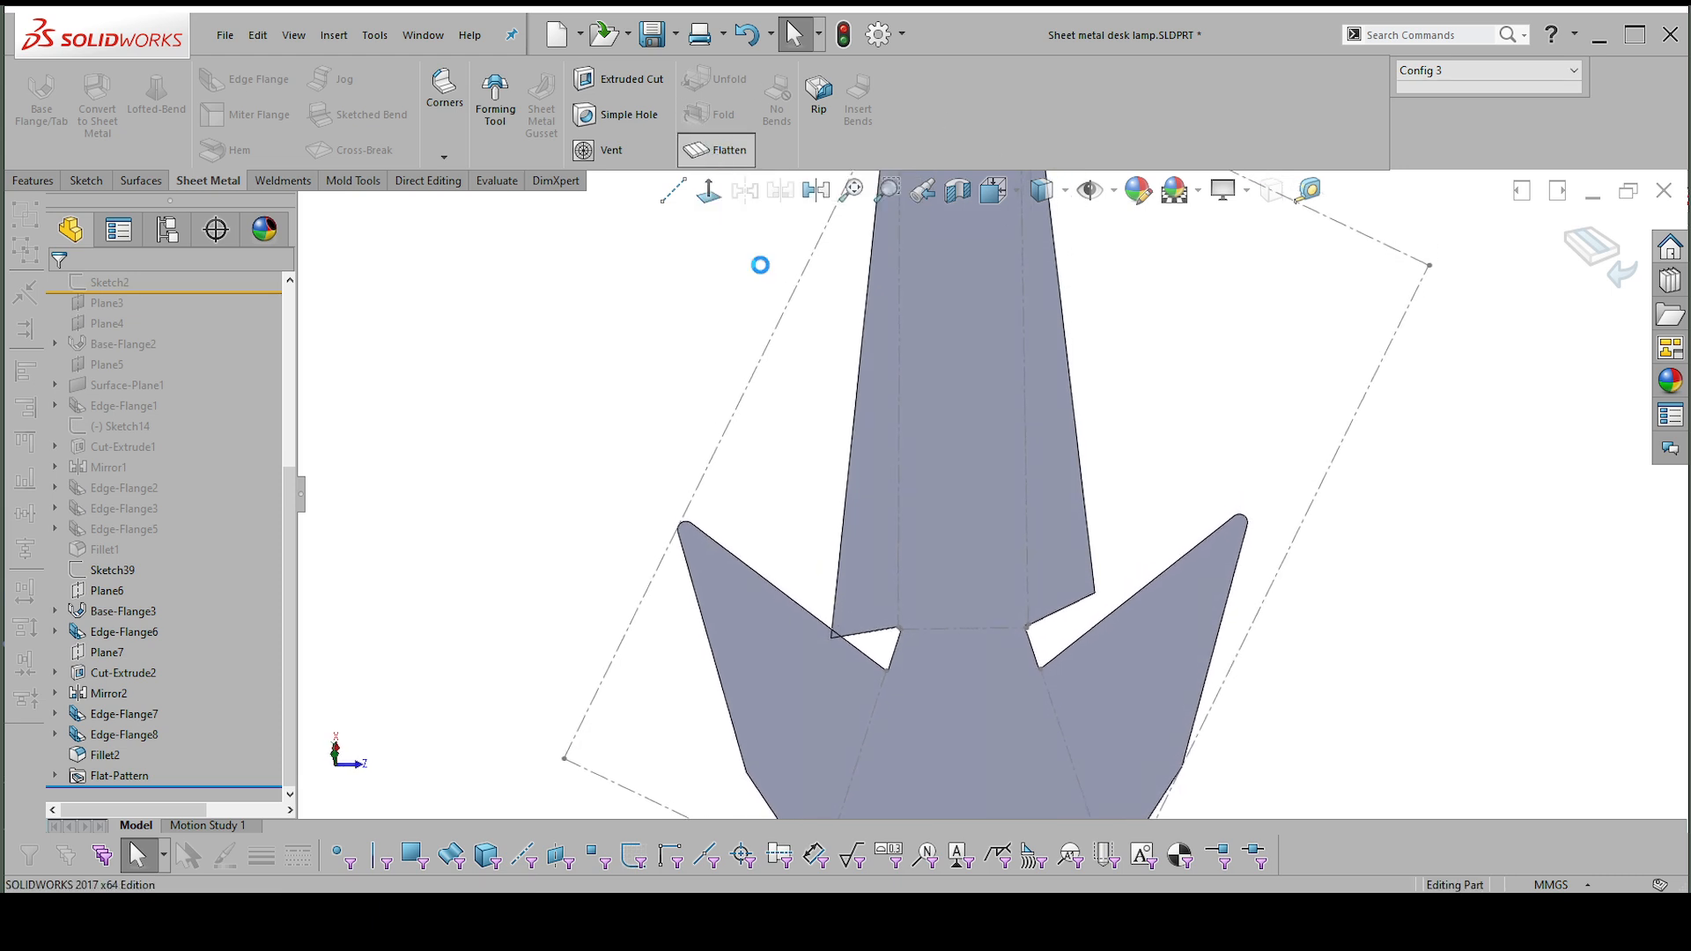
# Return the lamp to its folded state and examine the lower end of the arm's edge flange.
pyautogui.click(717, 151)
pyautogui.moveTo(885, 418); pyautogui.dragTo(587, 608, button='middle')
pyautogui.click(563, 652)
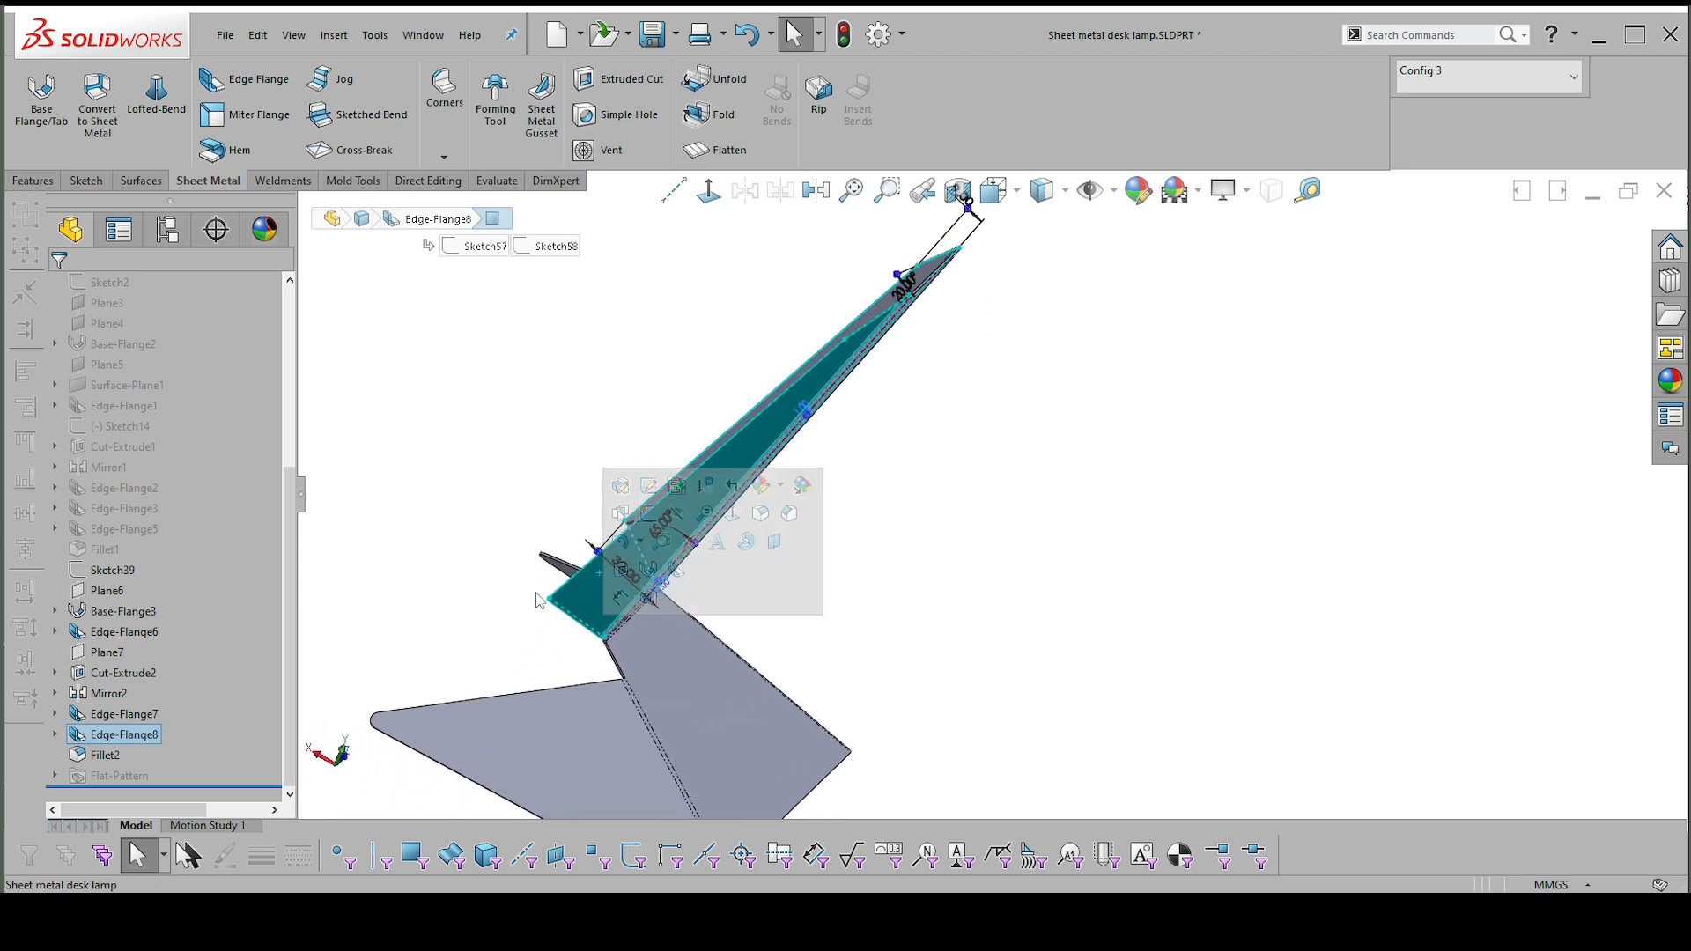
pyautogui.click(1000, 500)
pyautogui.scroll(1, 1208, 374)
pyautogui.moveTo(1207, 373); pyautogui.dragTo(1207, 518, button='right')
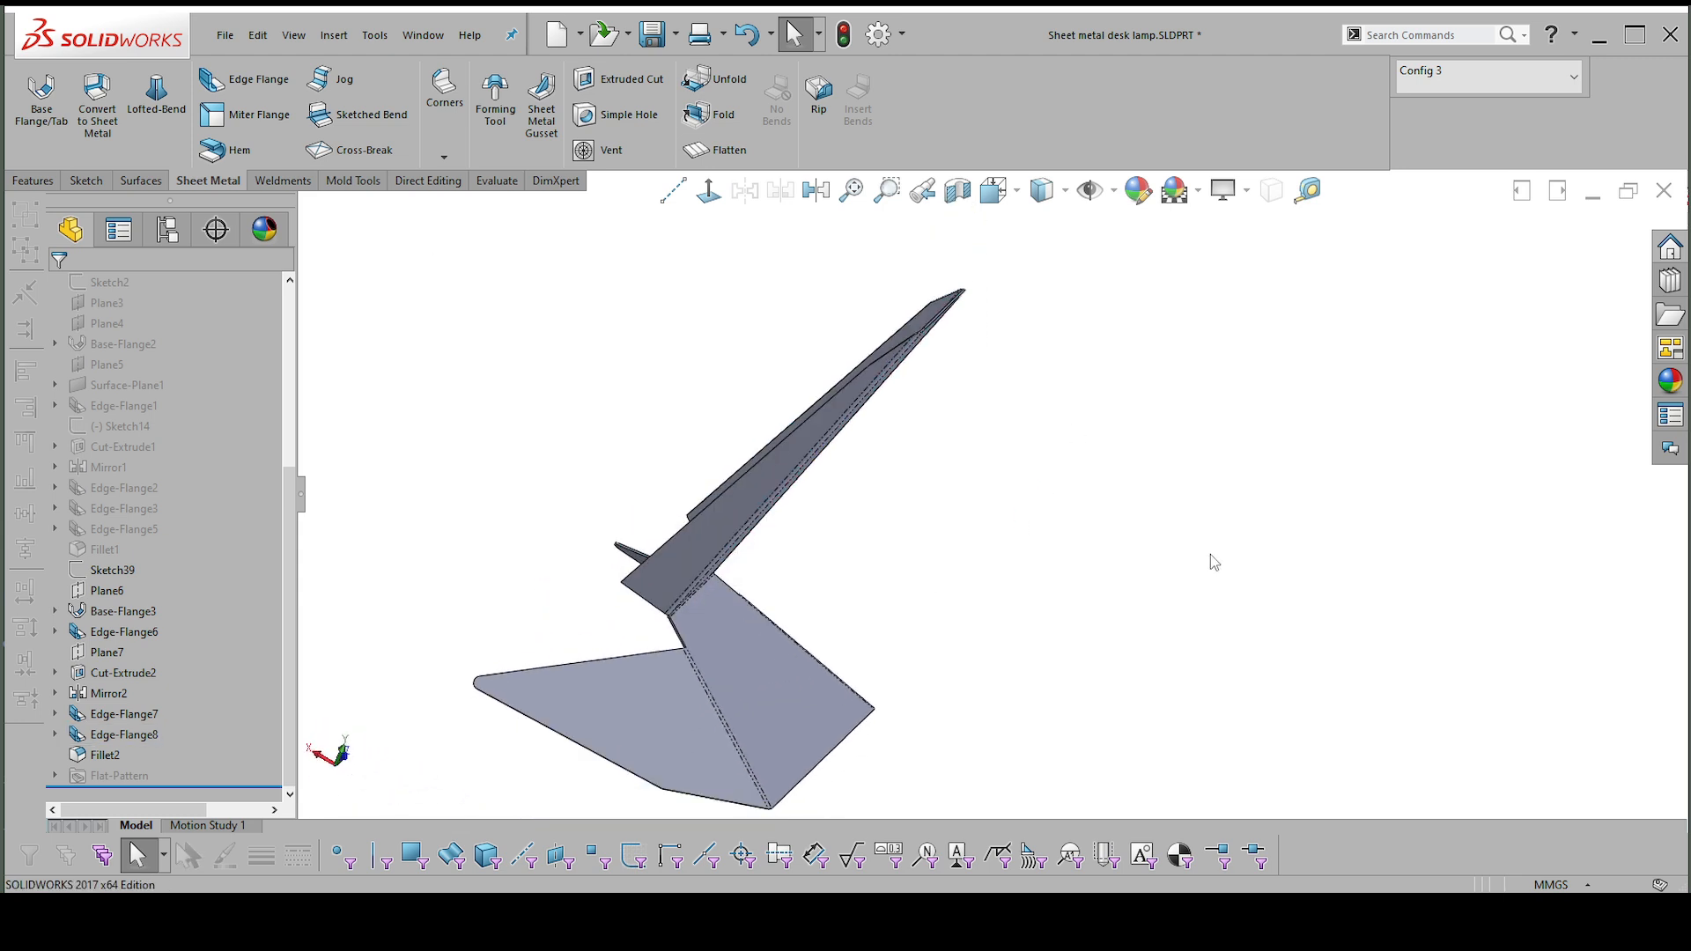
# Switch back to the drawing and rebuild it with the flat pattern view selected.
pyautogui.click(921, 475)
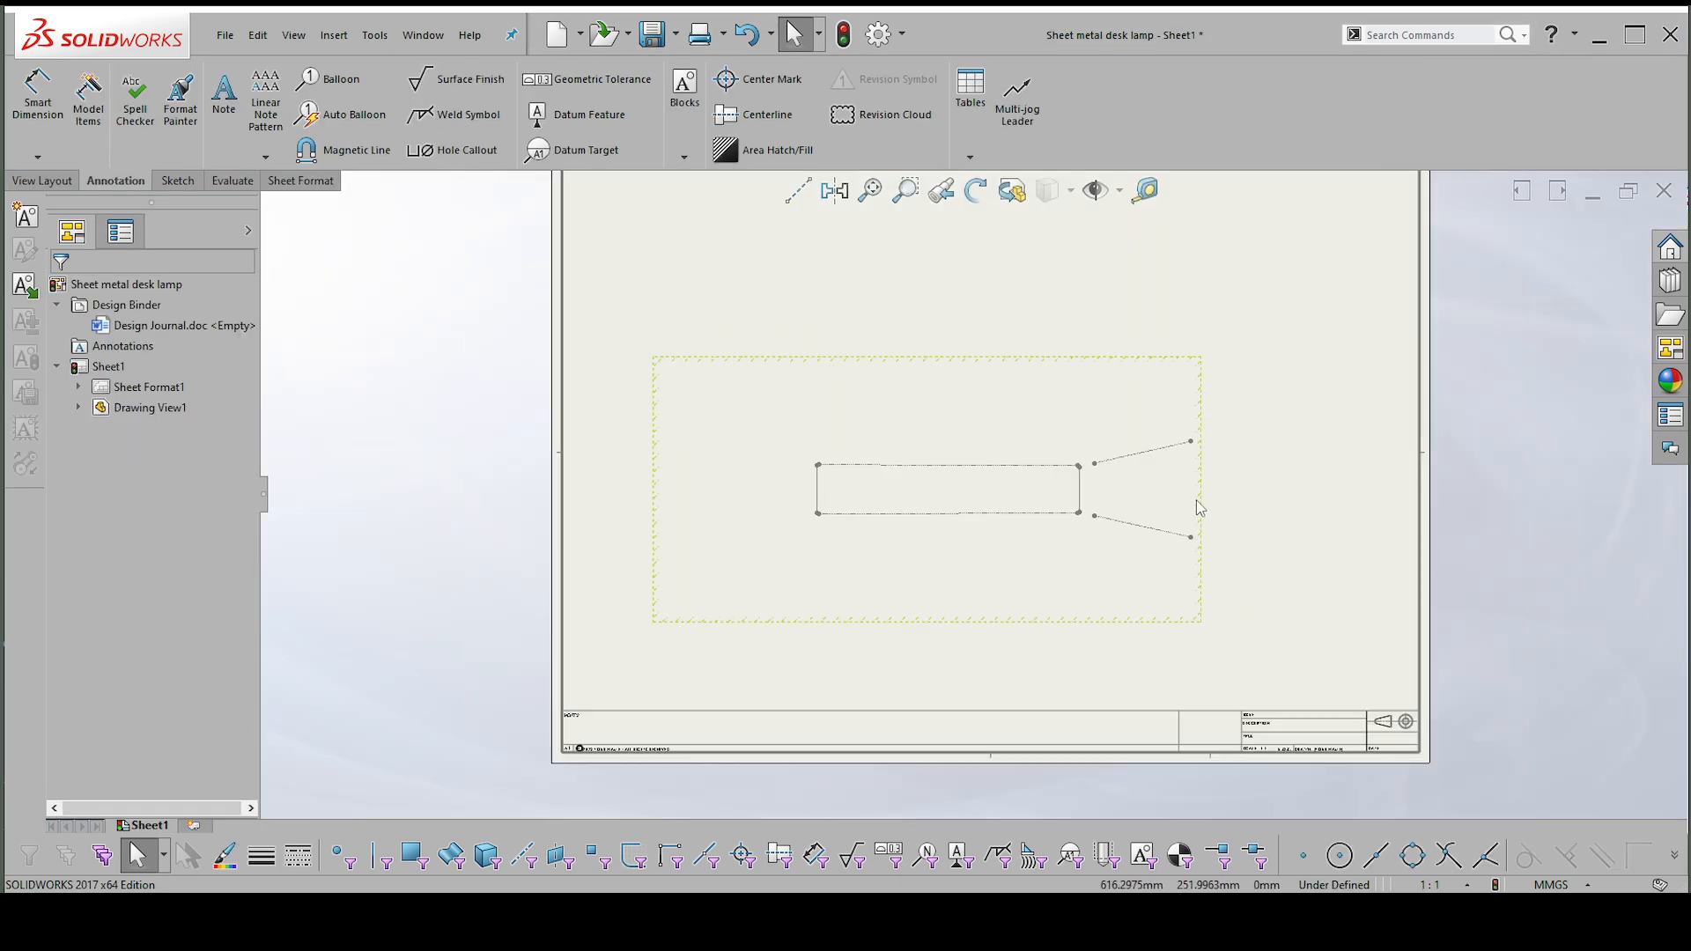
pyautogui.click(1198, 494)
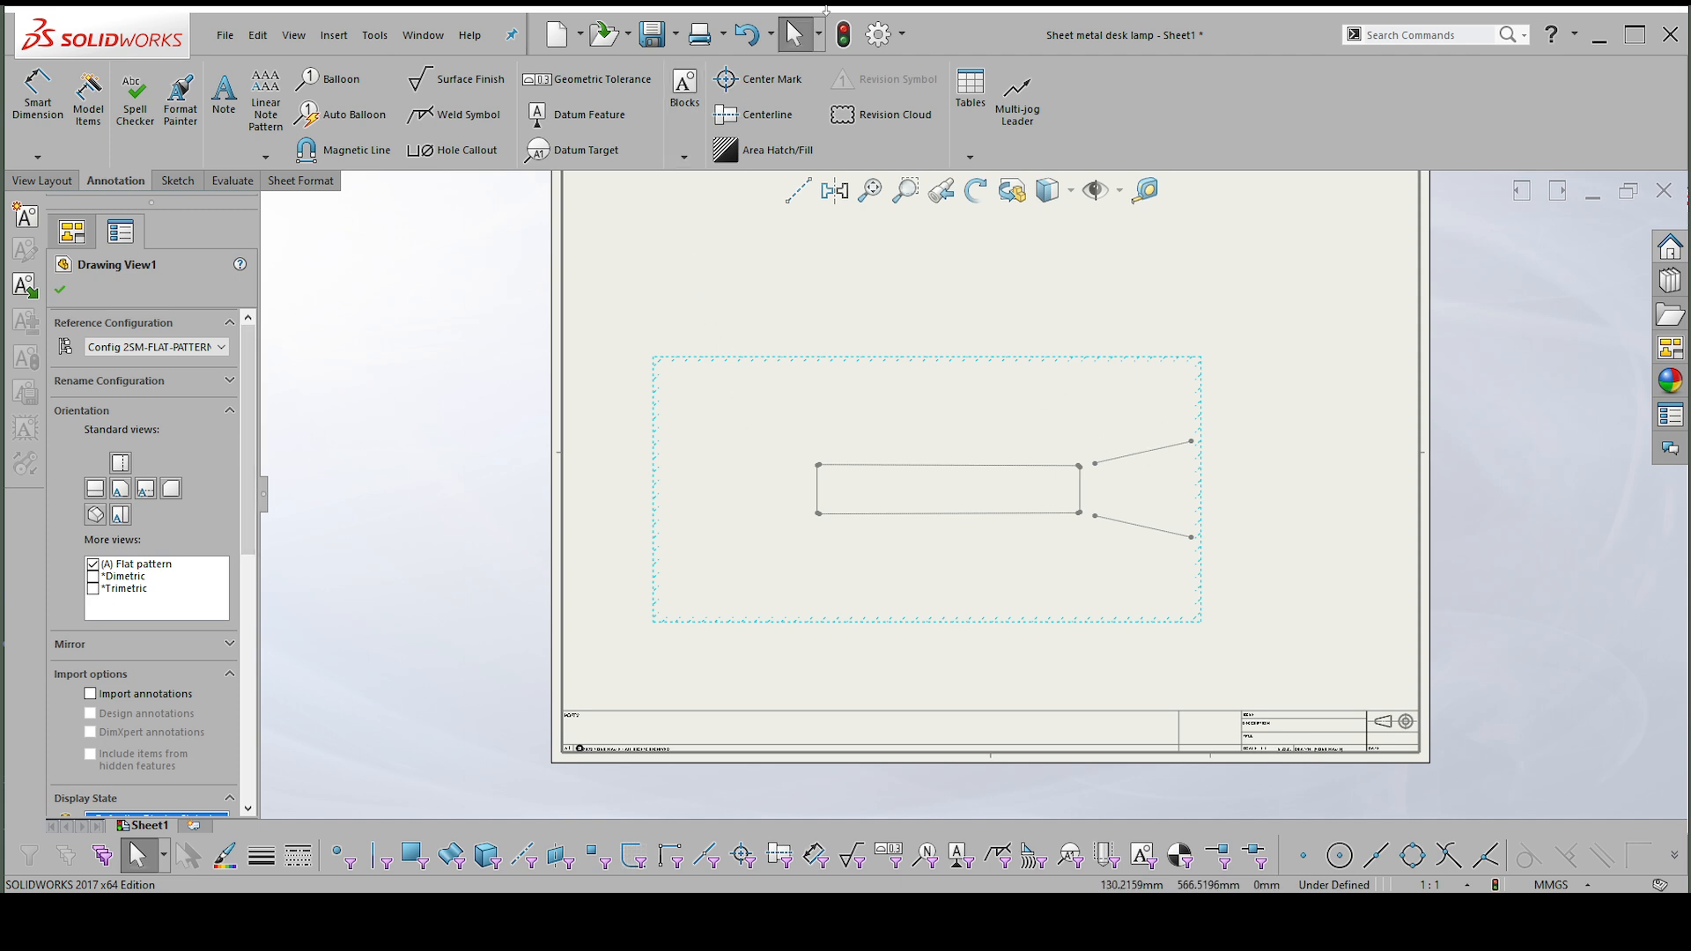
pyautogui.click(845, 37)
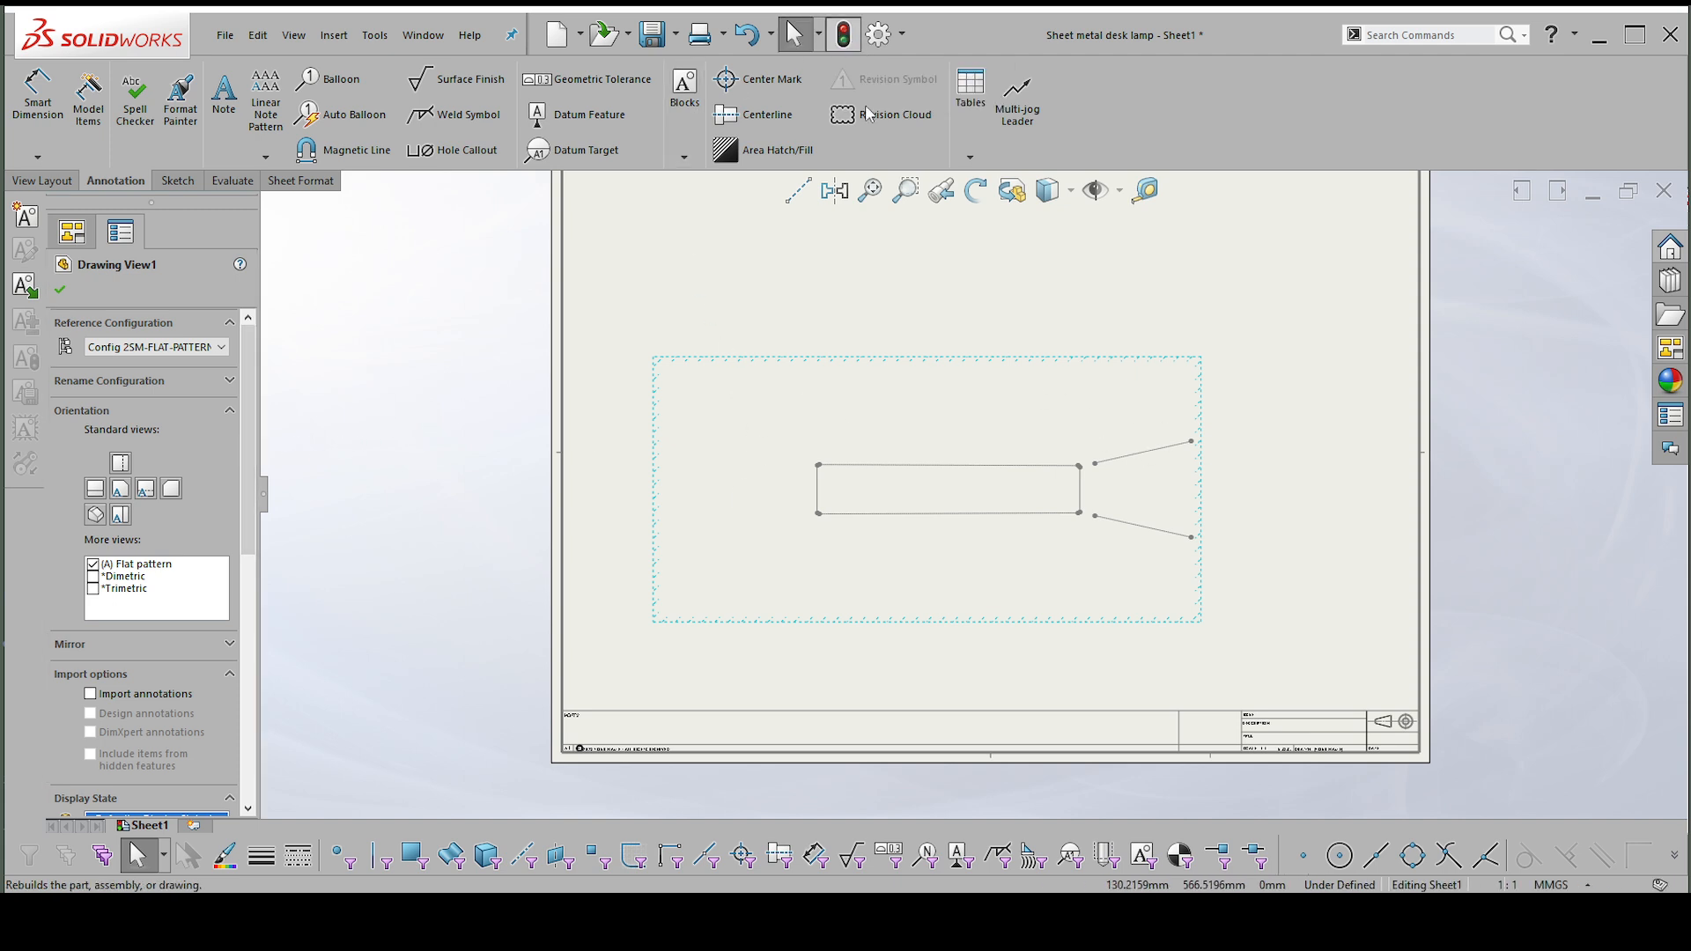
pyautogui.scroll(-1, 1220, 479)
pyautogui.scroll(1, 738, 495)
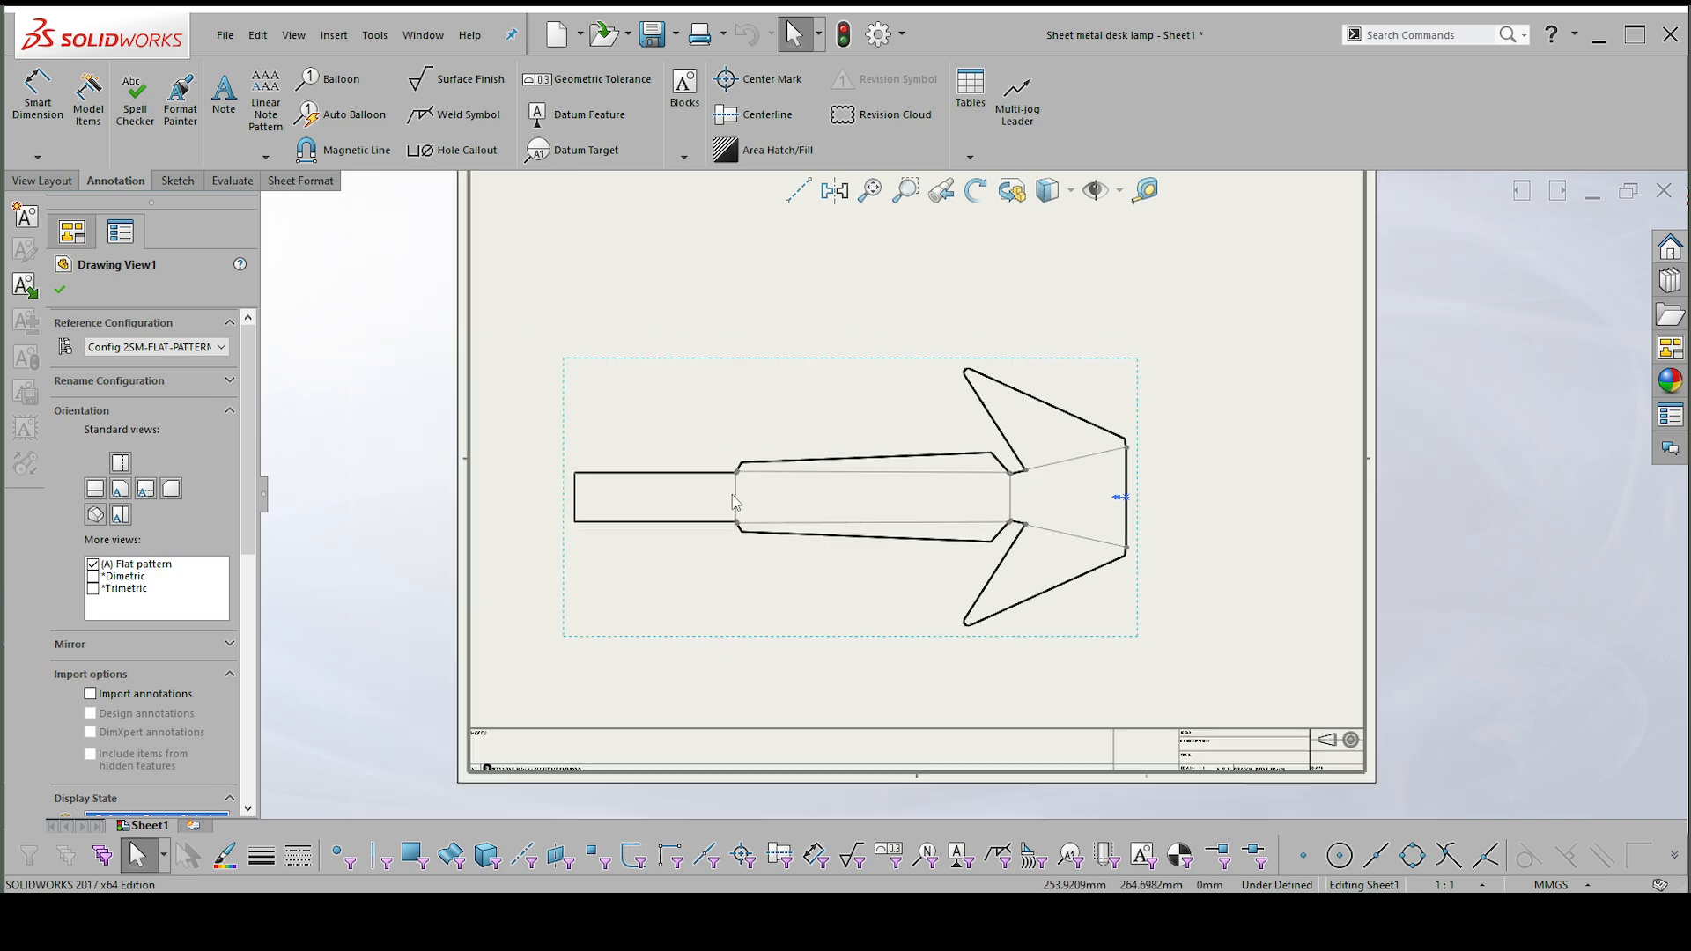
# Accept the flat pattern view's settings and shift the view sideways to sit more centrally on the sheet.
pyautogui.click(60, 289)
pyautogui.scroll(1, 1136, 433)
pyautogui.moveTo(1113, 435); pyautogui.dragTo(1167, 437)
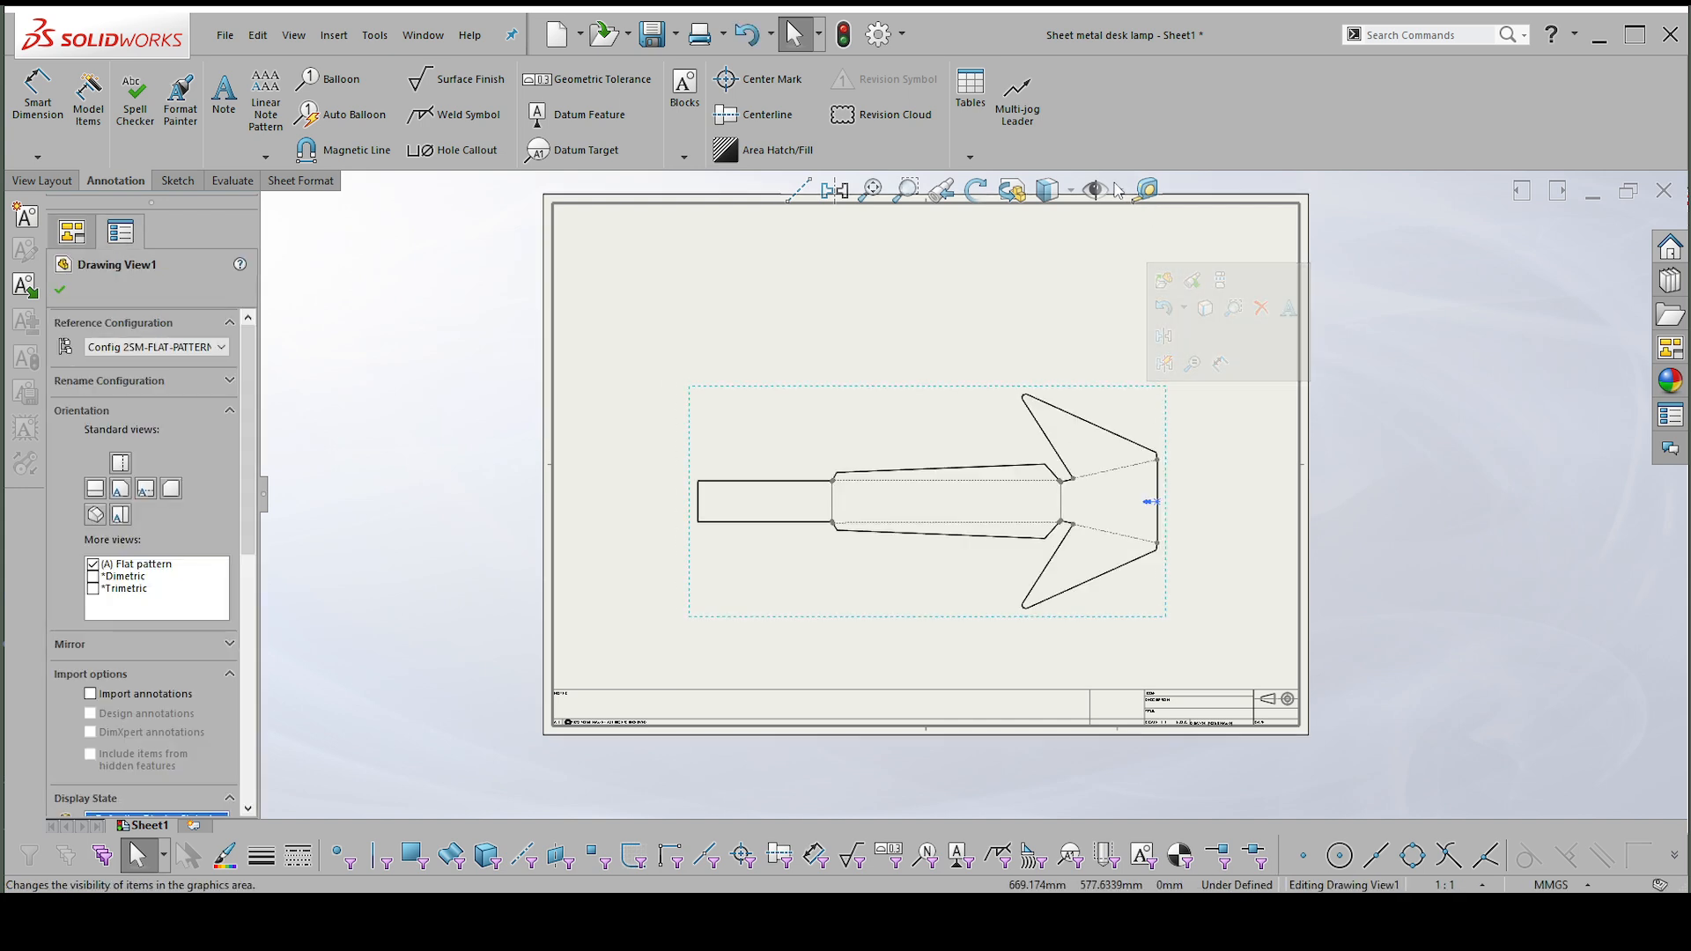
pyautogui.click(1120, 191)
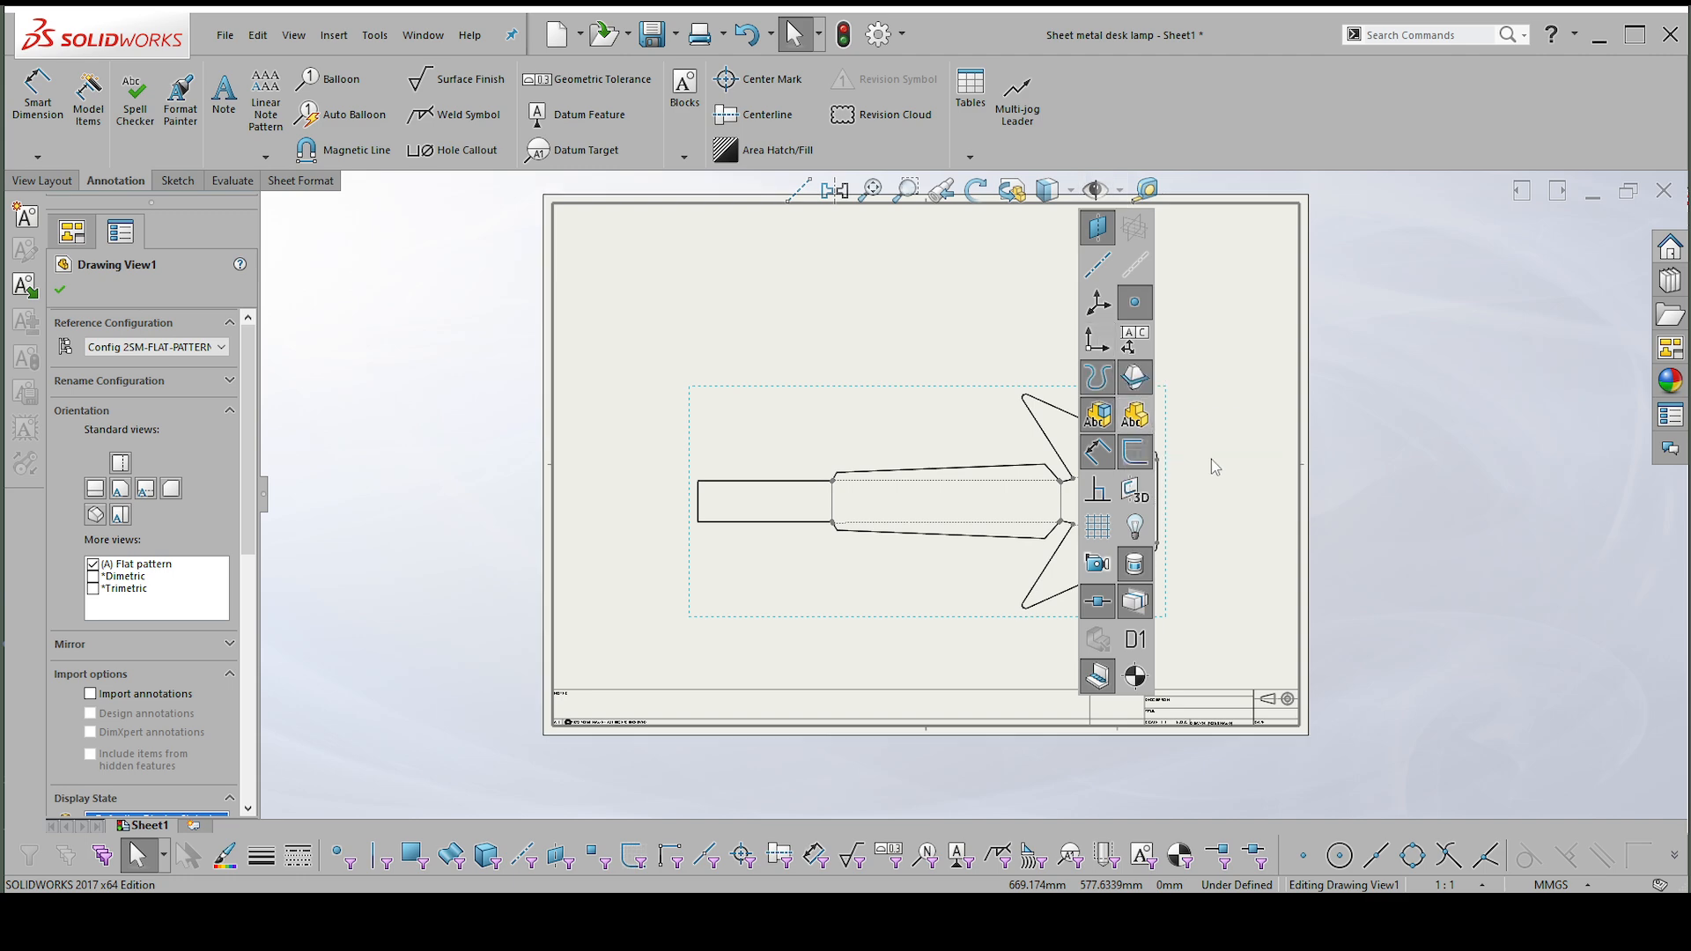
pyautogui.scroll(-2, 1163, 512)
pyautogui.scroll(1, 1156, 517)
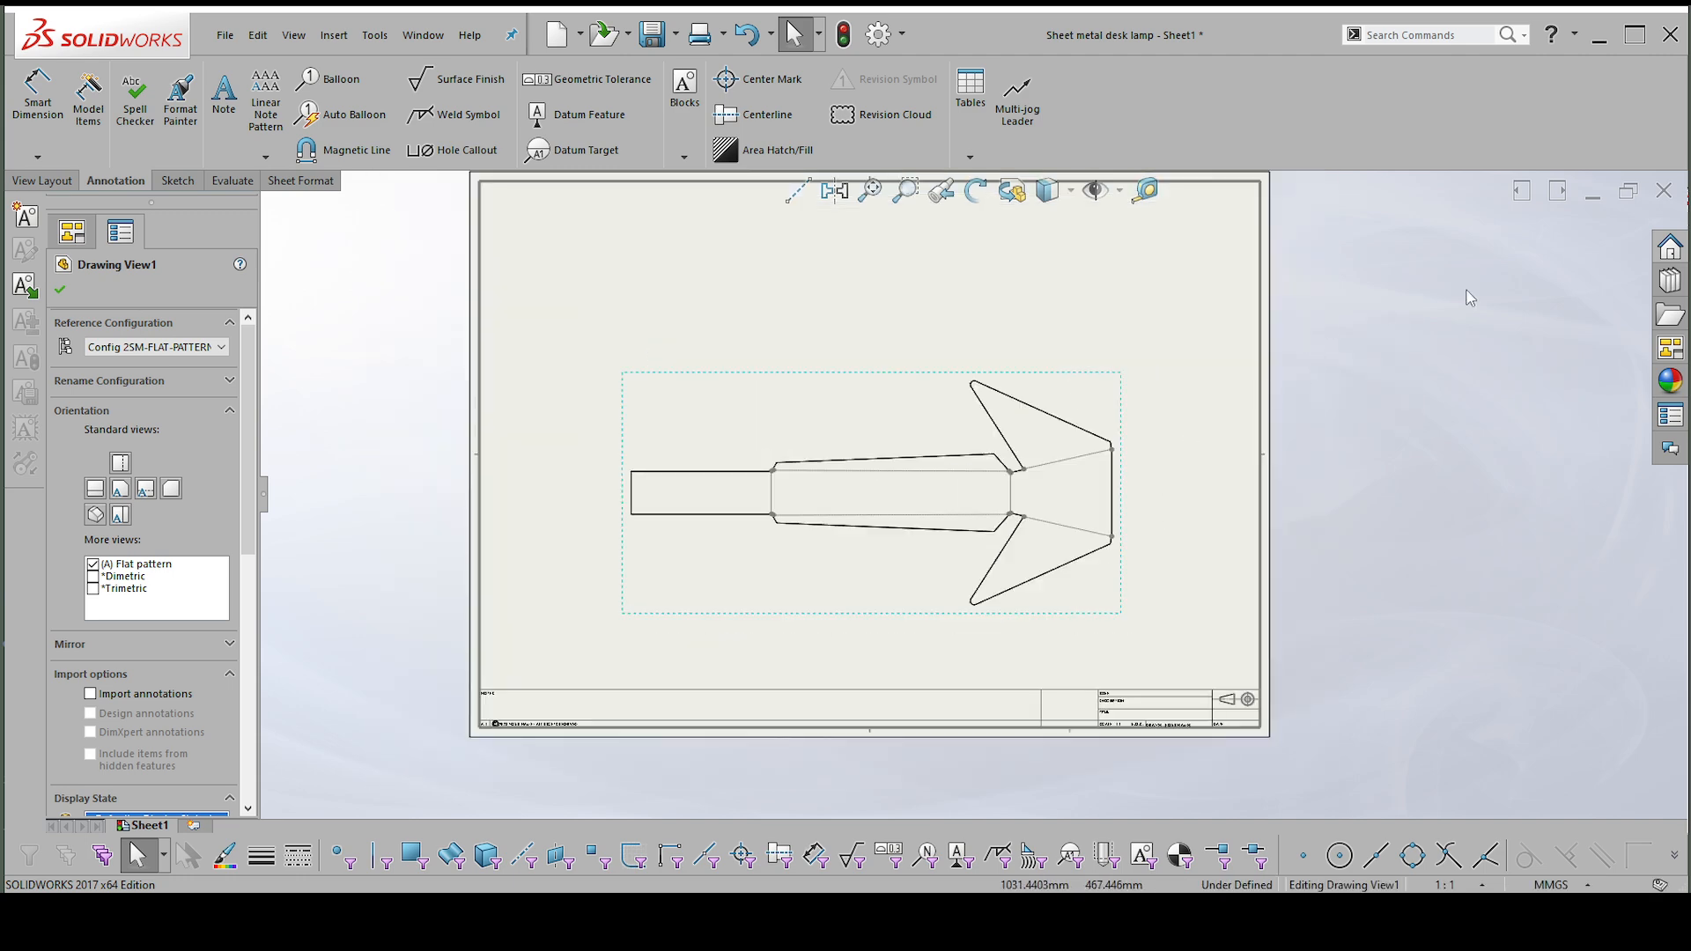
# Add the front view at the sheet's left side and move the flat pattern view to the sheet's upper right.
pyautogui.click(1670, 350)
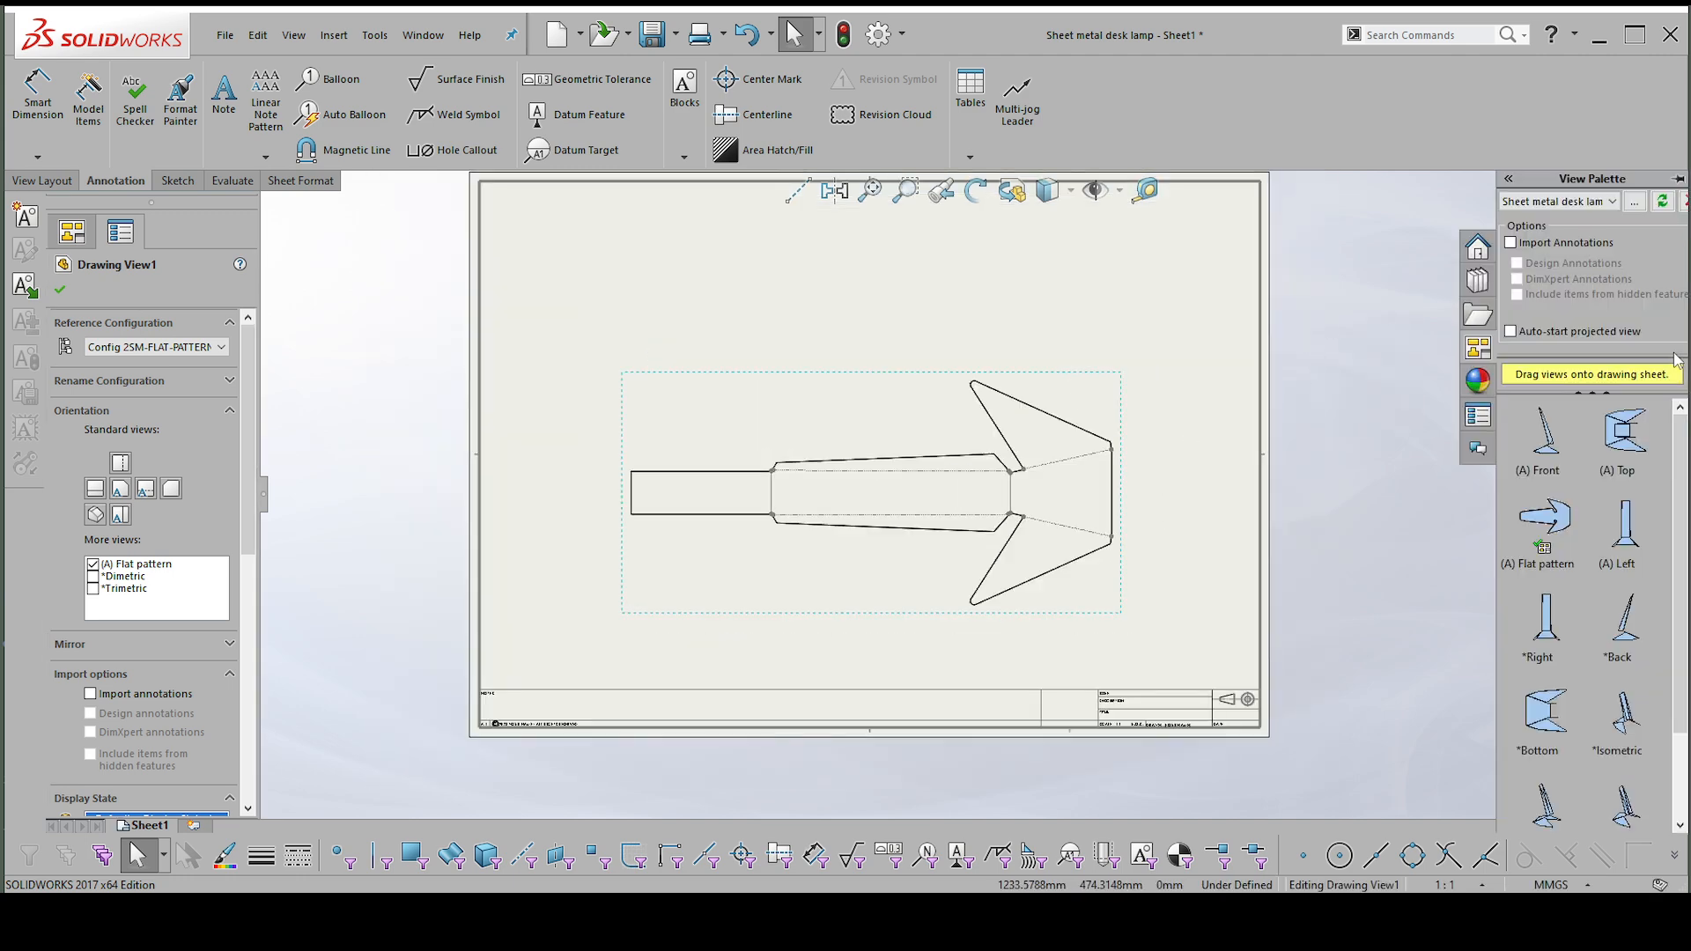
pyautogui.moveTo(1547, 452)
pyautogui.mouseDown()
pyautogui.moveTo(649, 366)
pyautogui.moveTo(710, 412)
pyautogui.mouseUp()
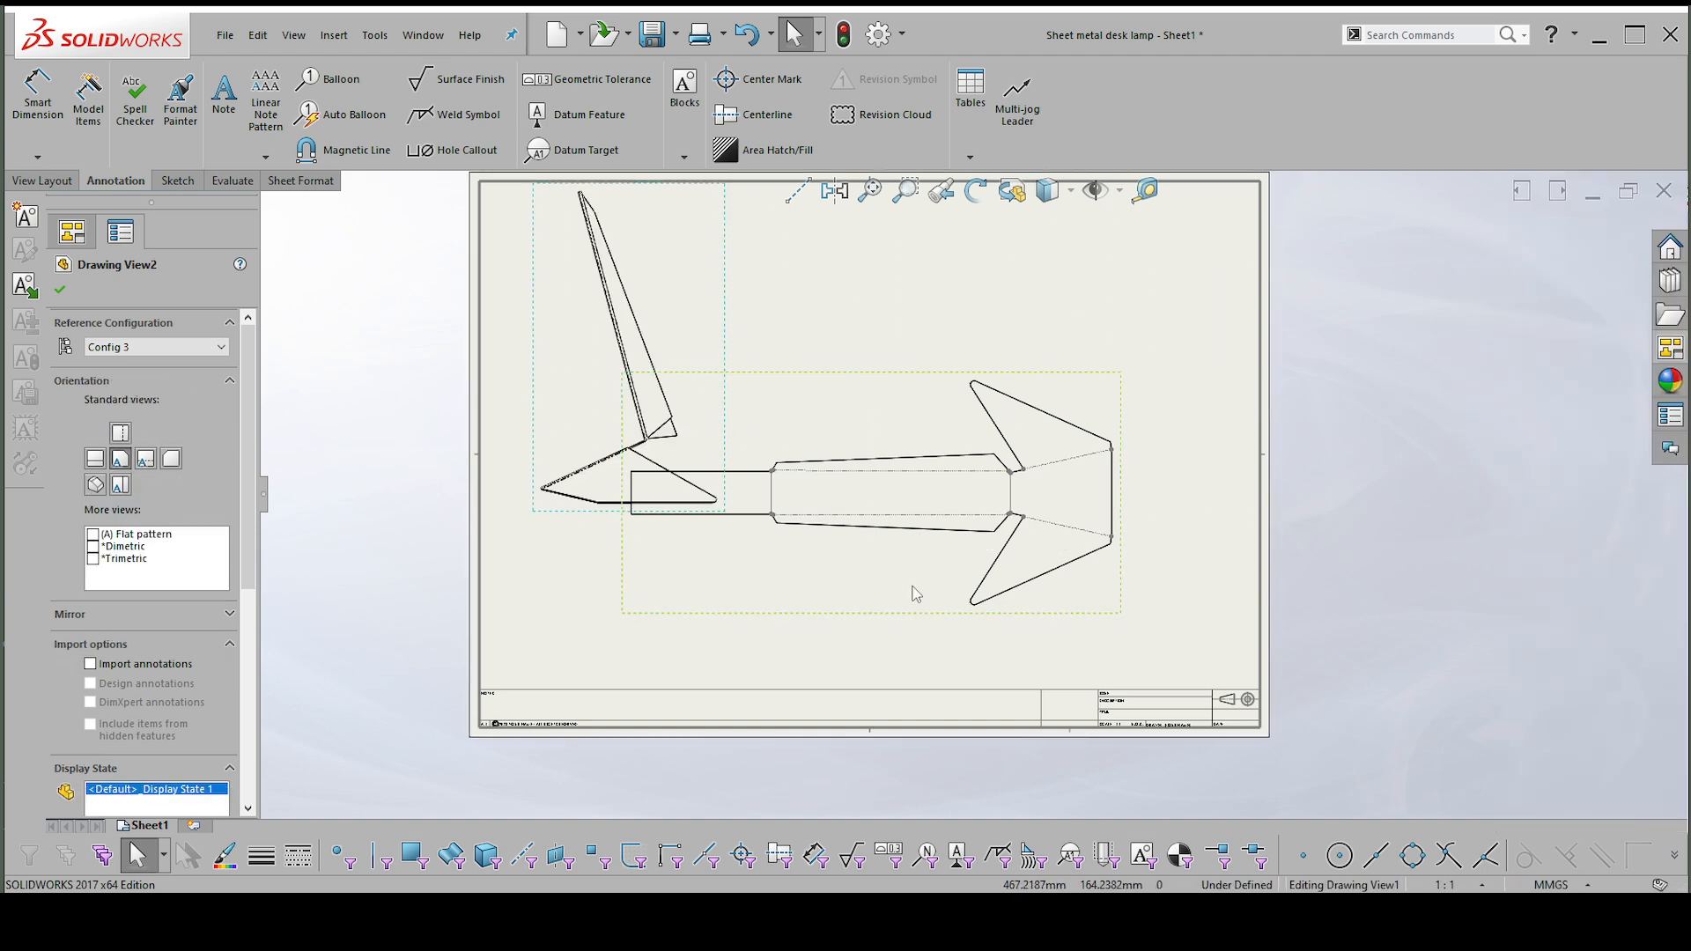
pyautogui.moveTo(886, 614)
pyautogui.mouseDown()
pyautogui.moveTo(897, 689)
pyautogui.moveTo(985, 679)
pyautogui.moveTo(1027, 481)
pyautogui.moveTo(1002, 459)
pyautogui.mouseUp()
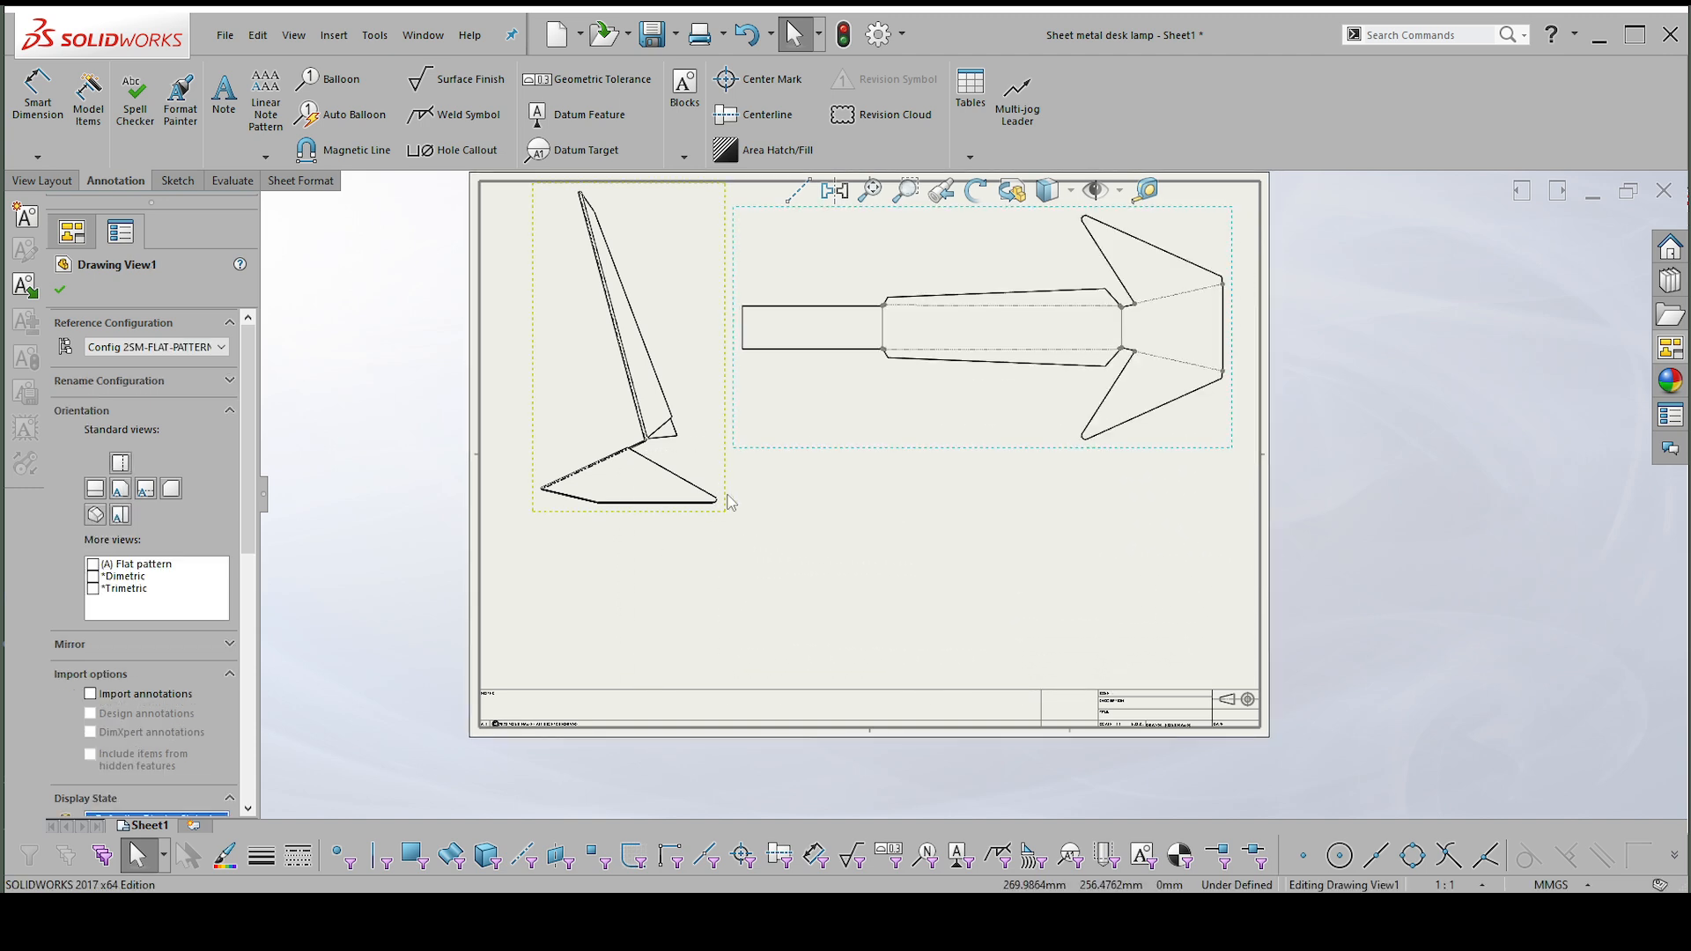
# Set the front view to a custom scale of 1:2 and shift it slightly toward the sheet's left edge.
pyautogui.click(727, 501)
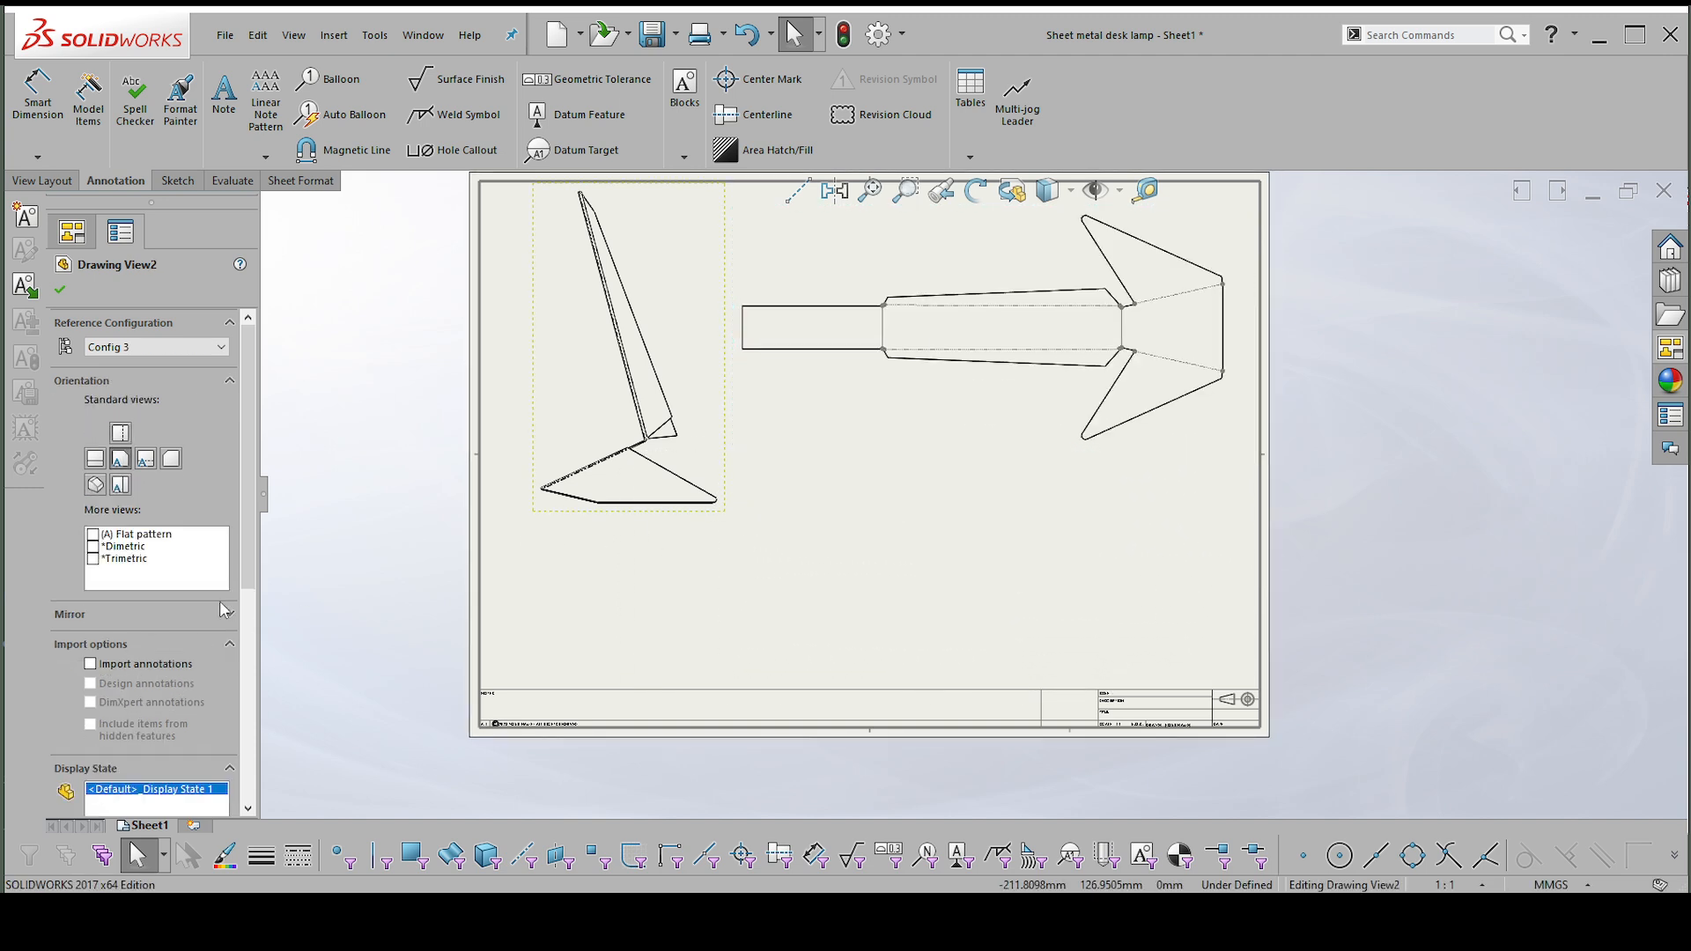
pyautogui.scroll(-5, 227, 616)
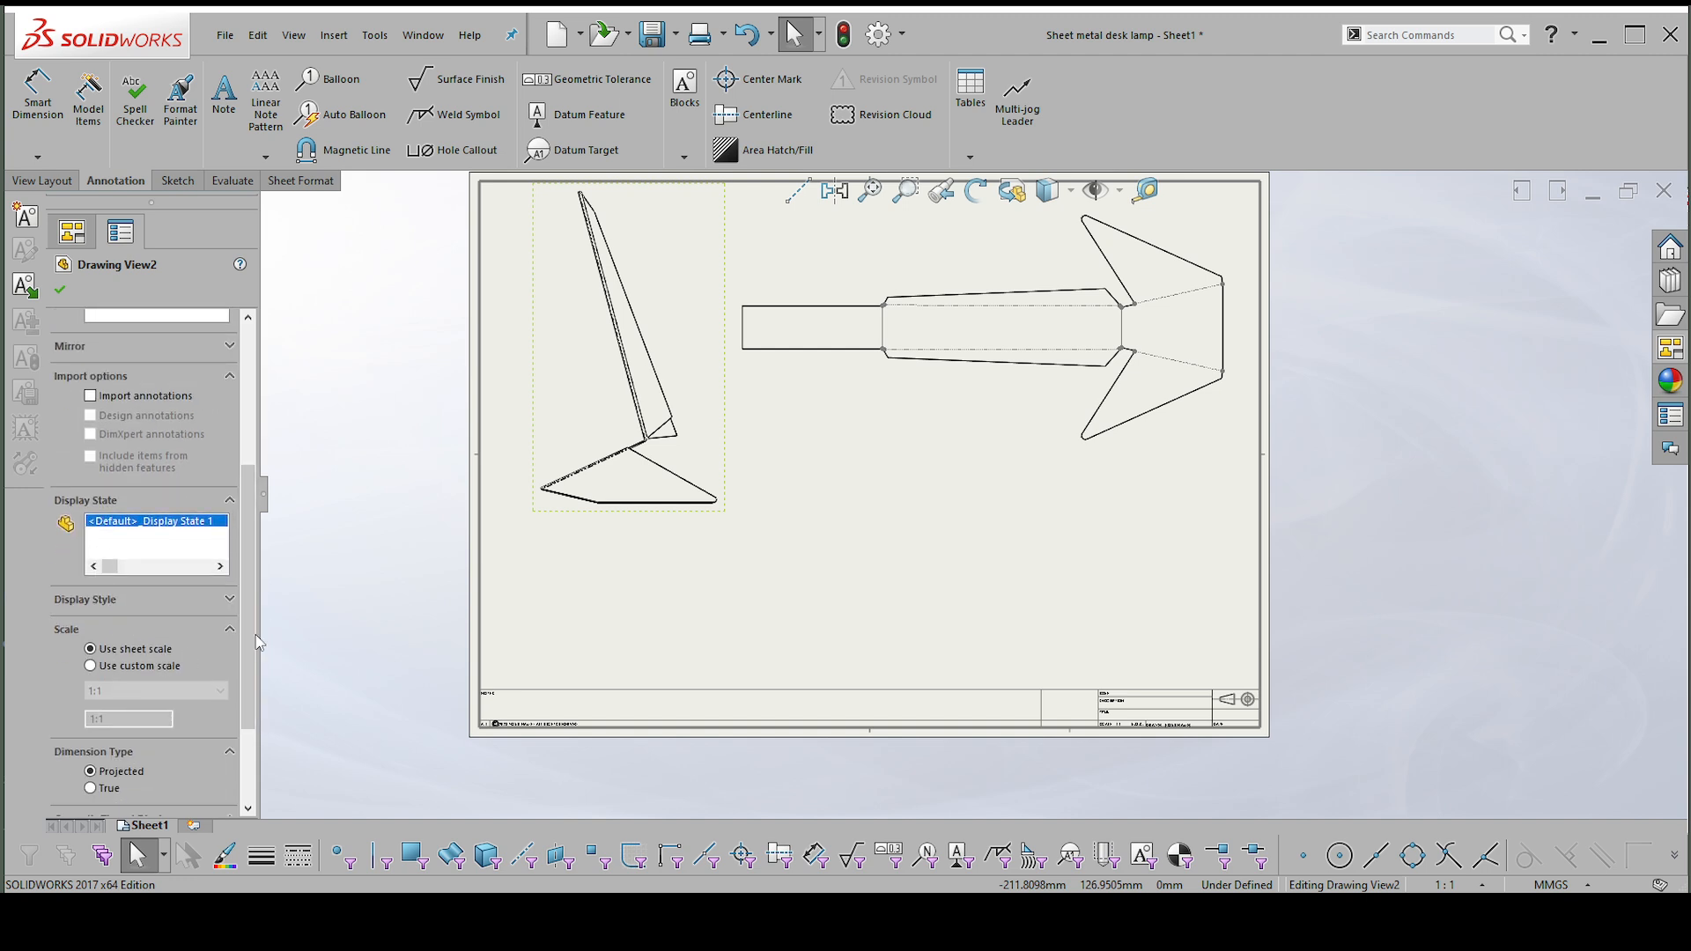
pyautogui.scroll(-2, 203, 648)
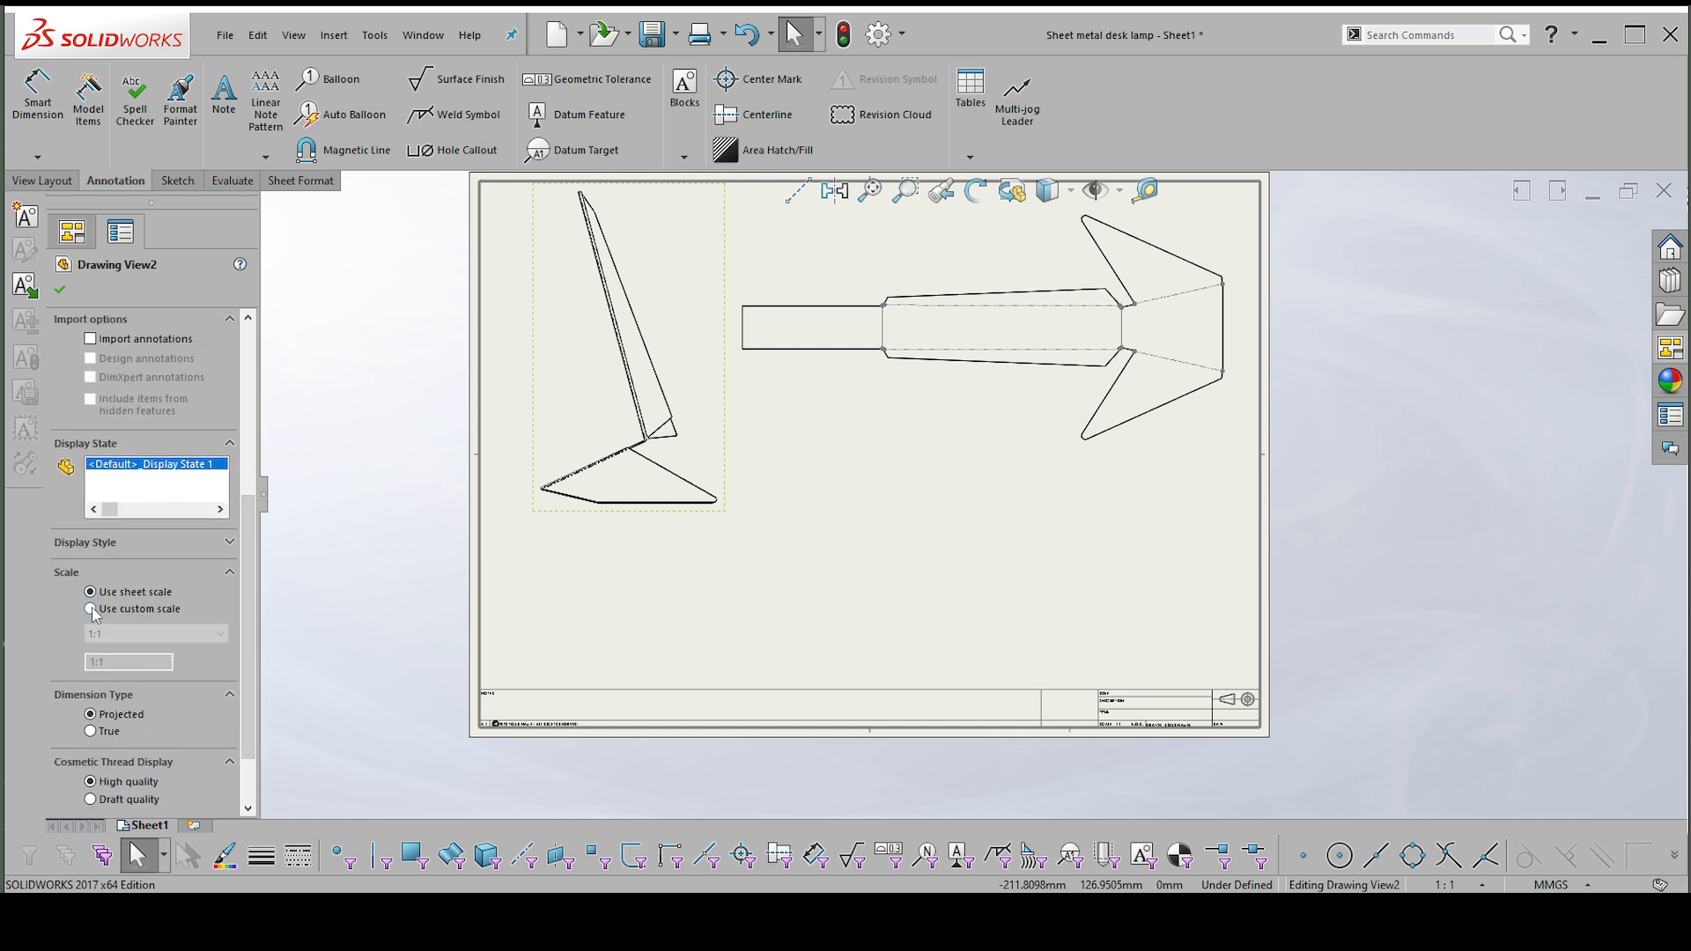
pyautogui.click(107, 635)
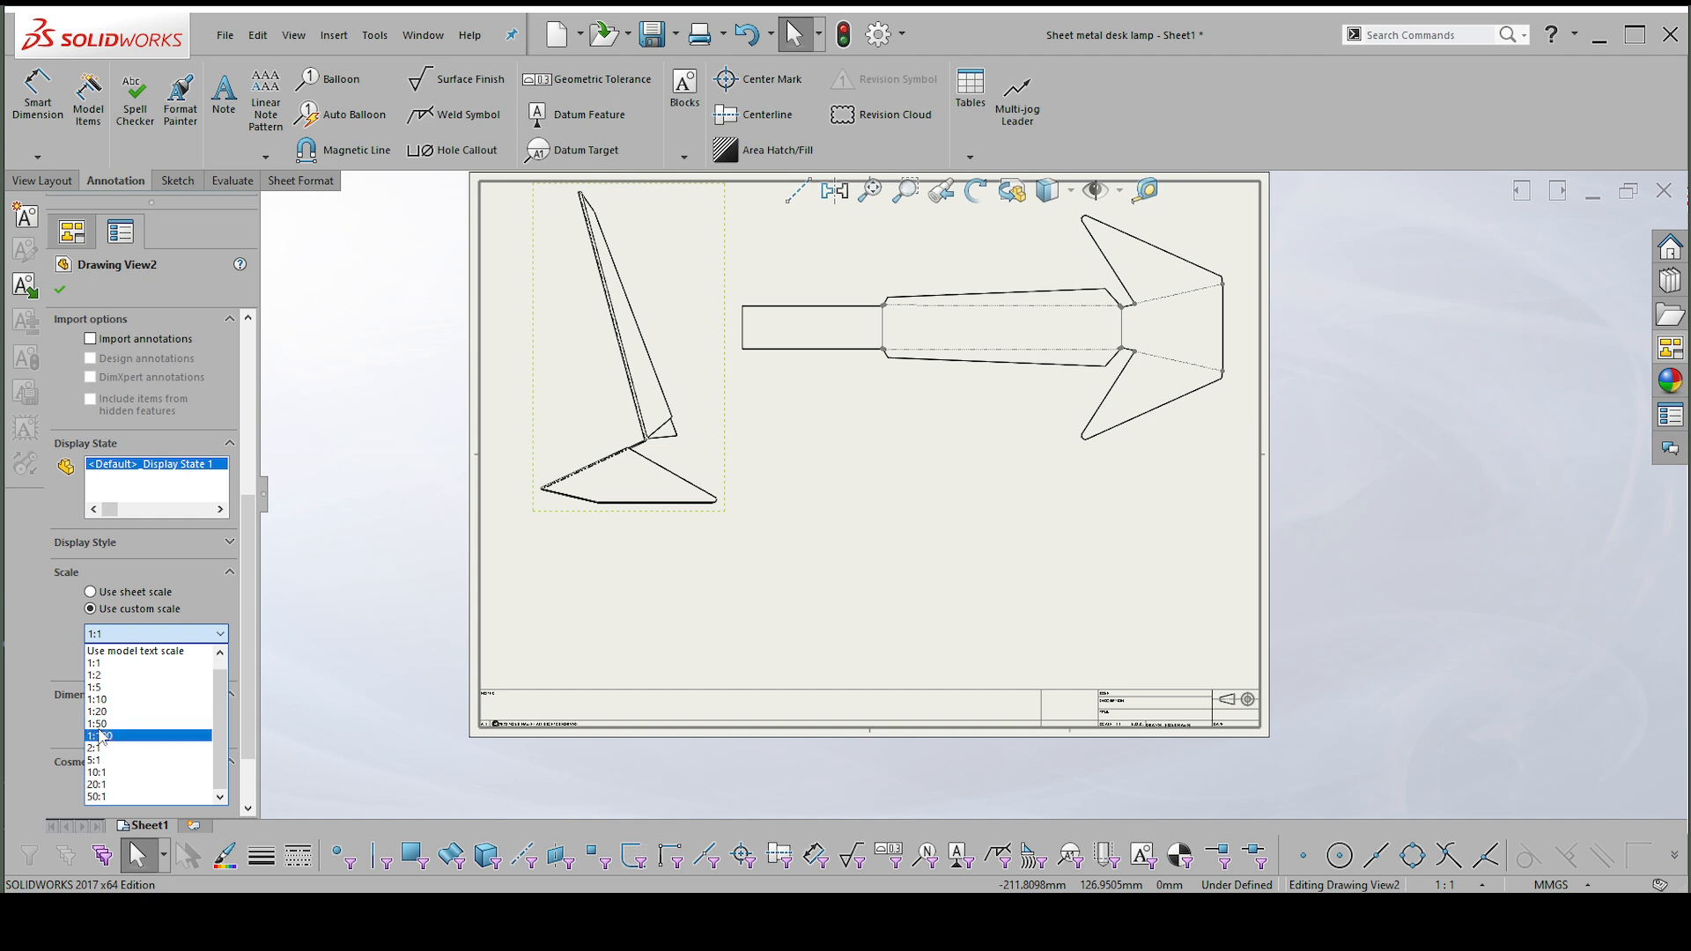
pyautogui.click(94, 675)
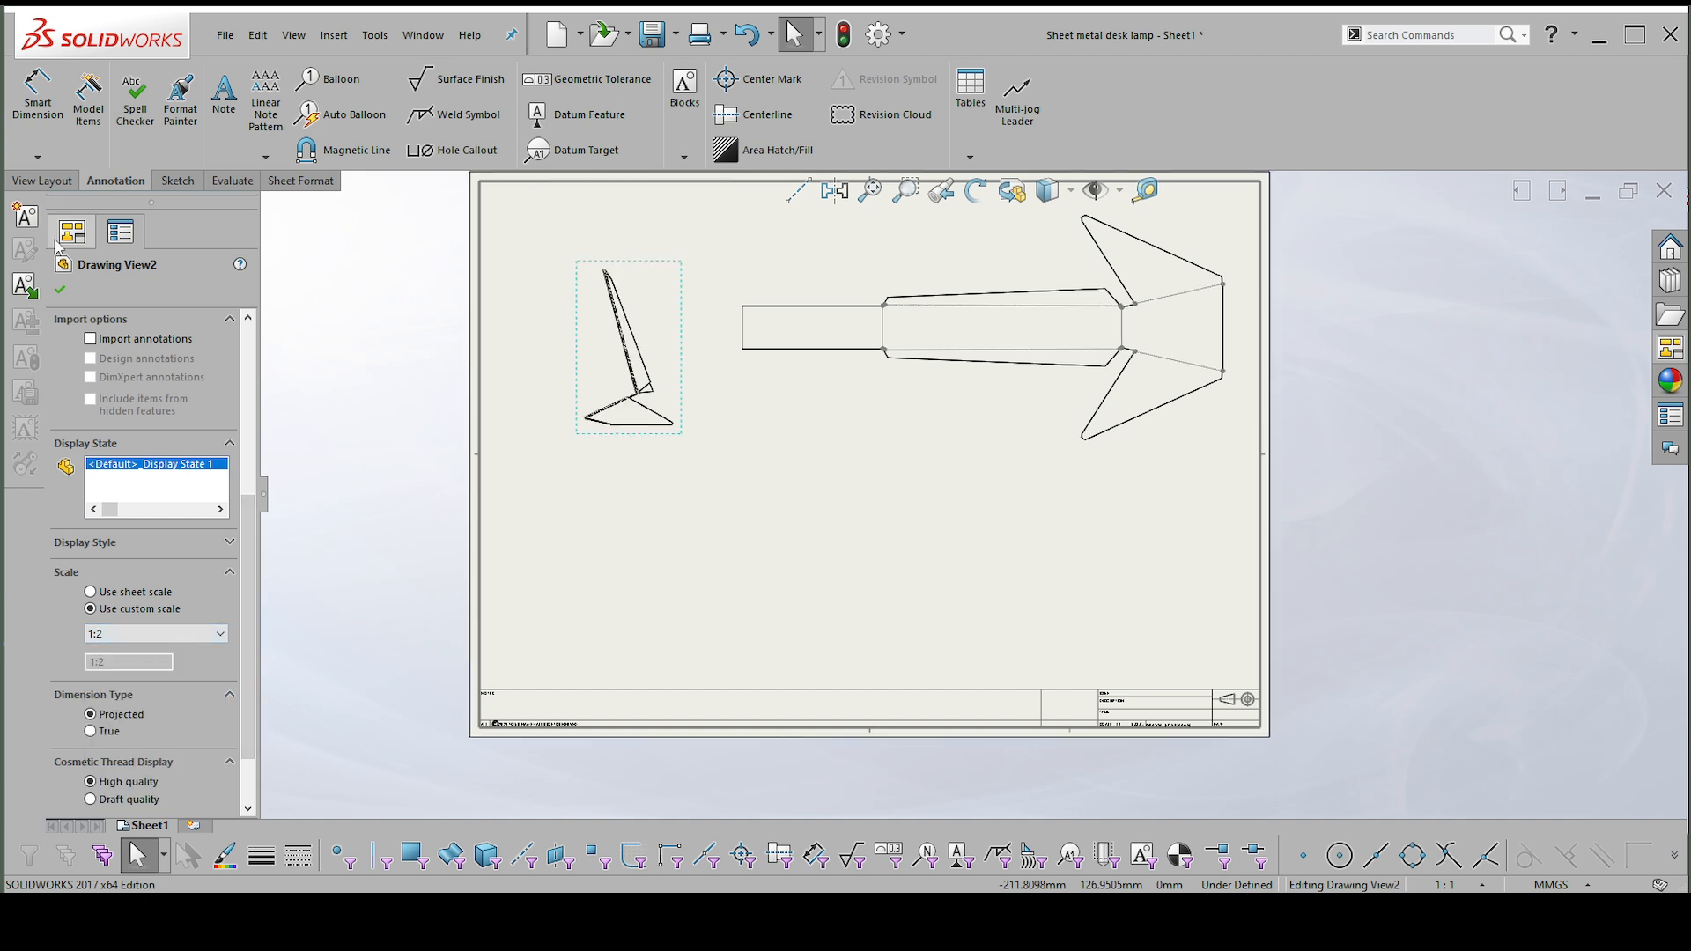
pyautogui.click(61, 289)
pyautogui.moveTo(684, 415); pyautogui.dragTo(656, 428)
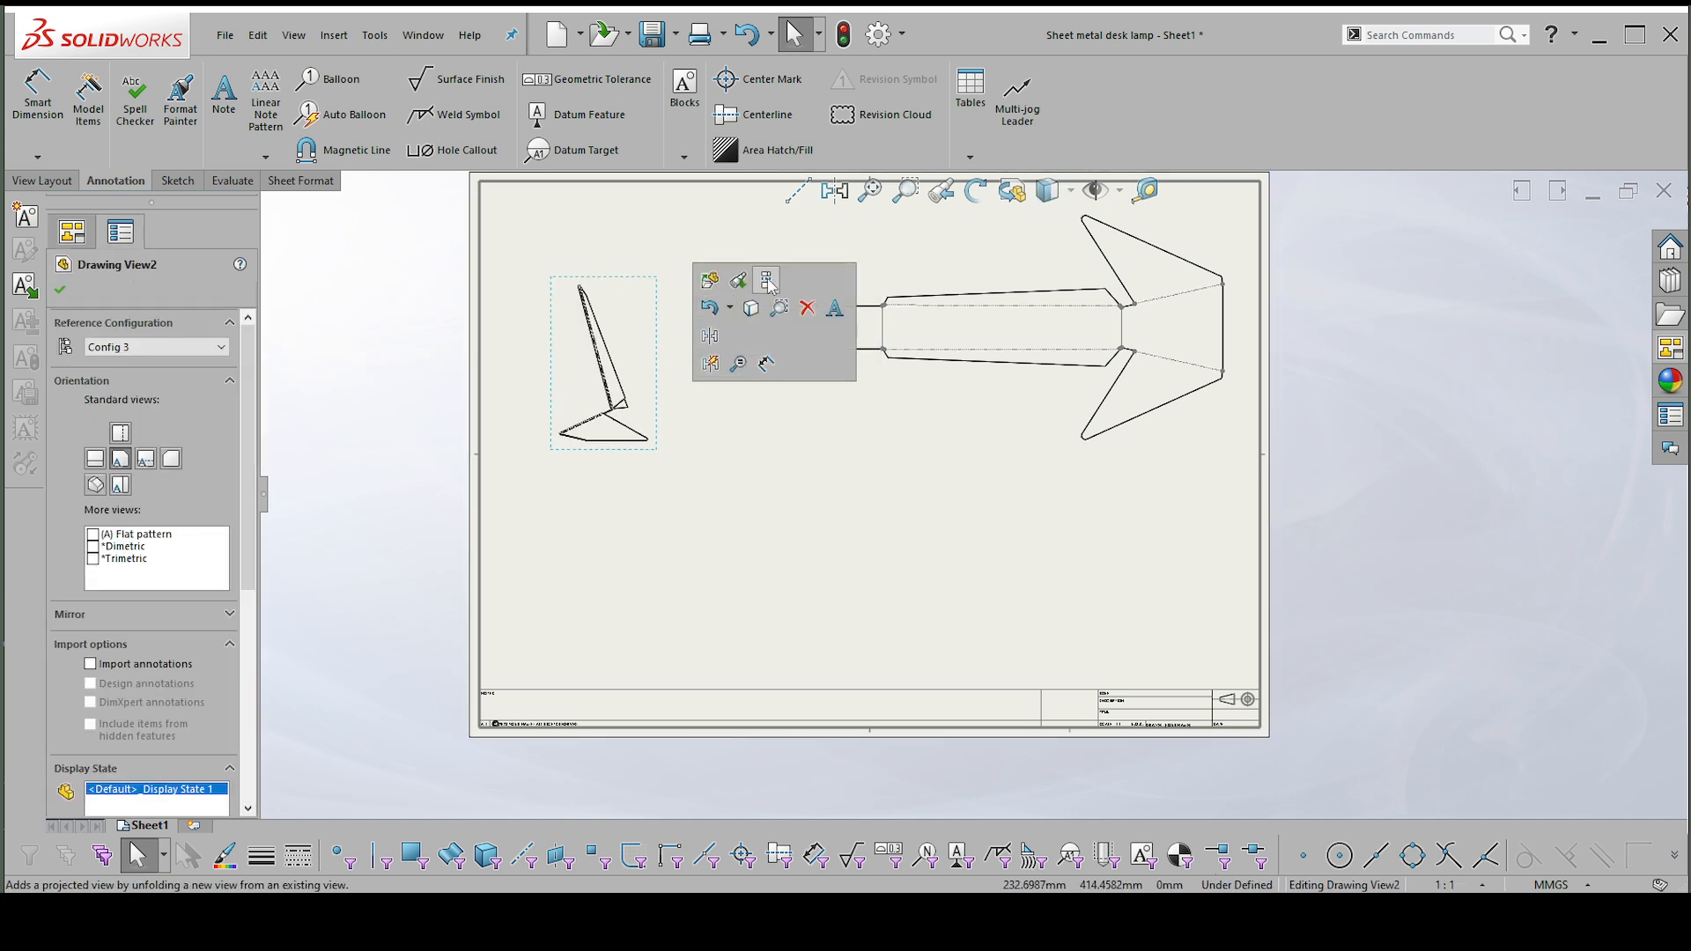
# Add a projected top view below the front view.
pyautogui.click(767, 281)
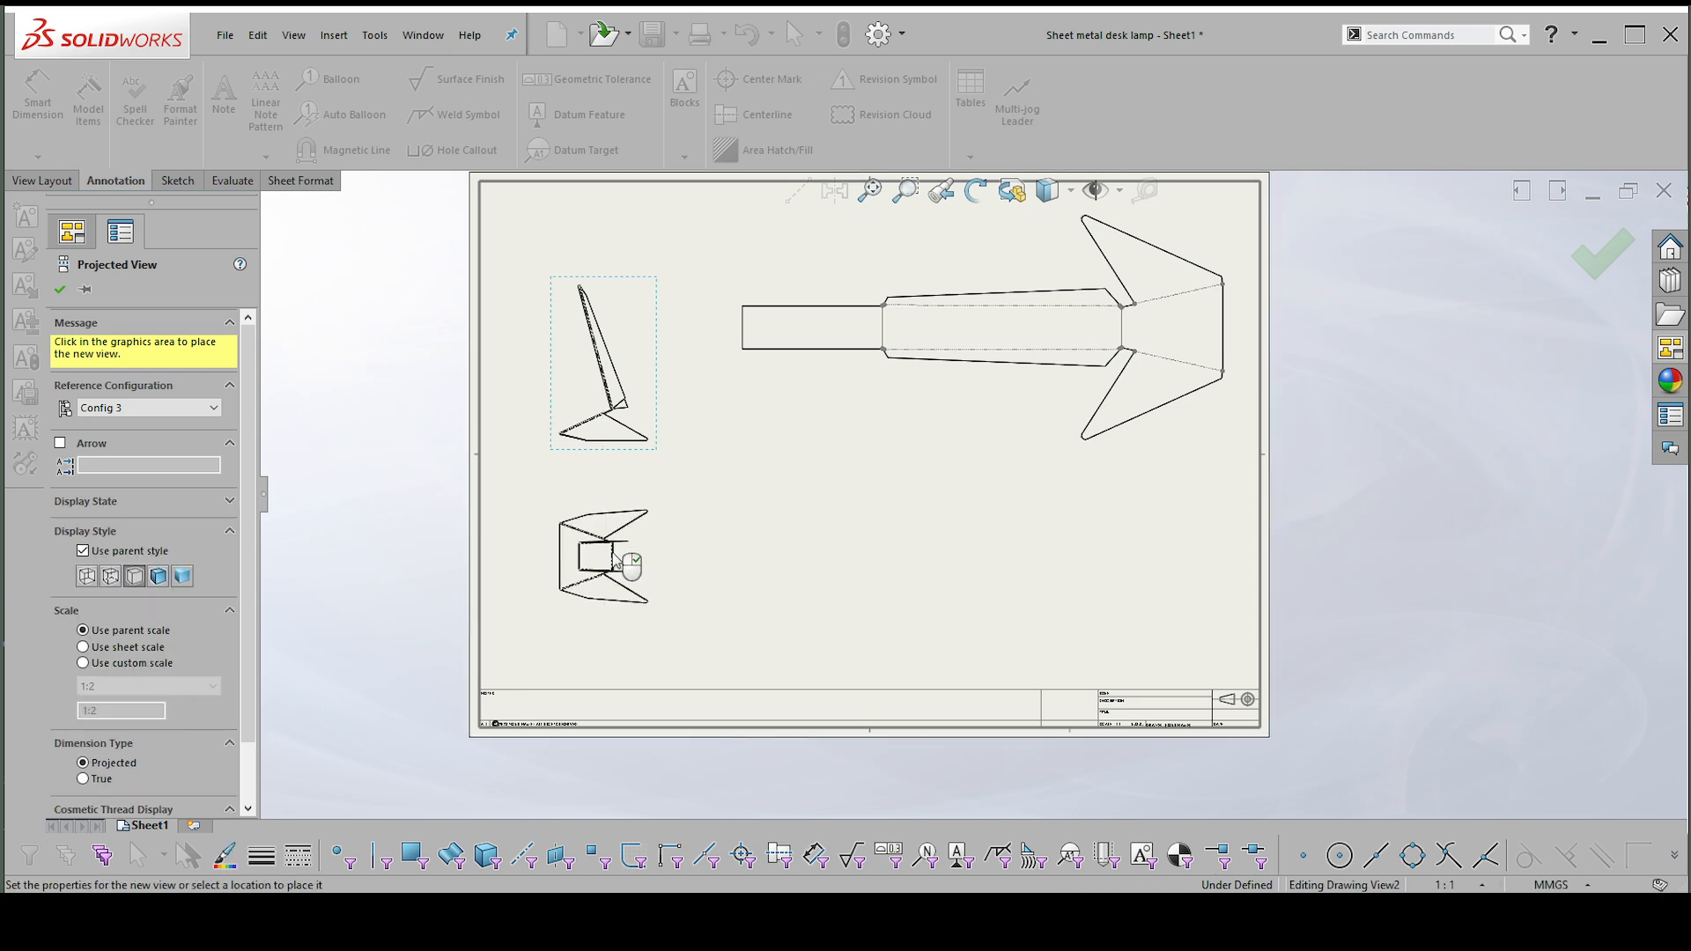
pyautogui.scroll(-2, 641, 555)
pyautogui.click(66, 288)
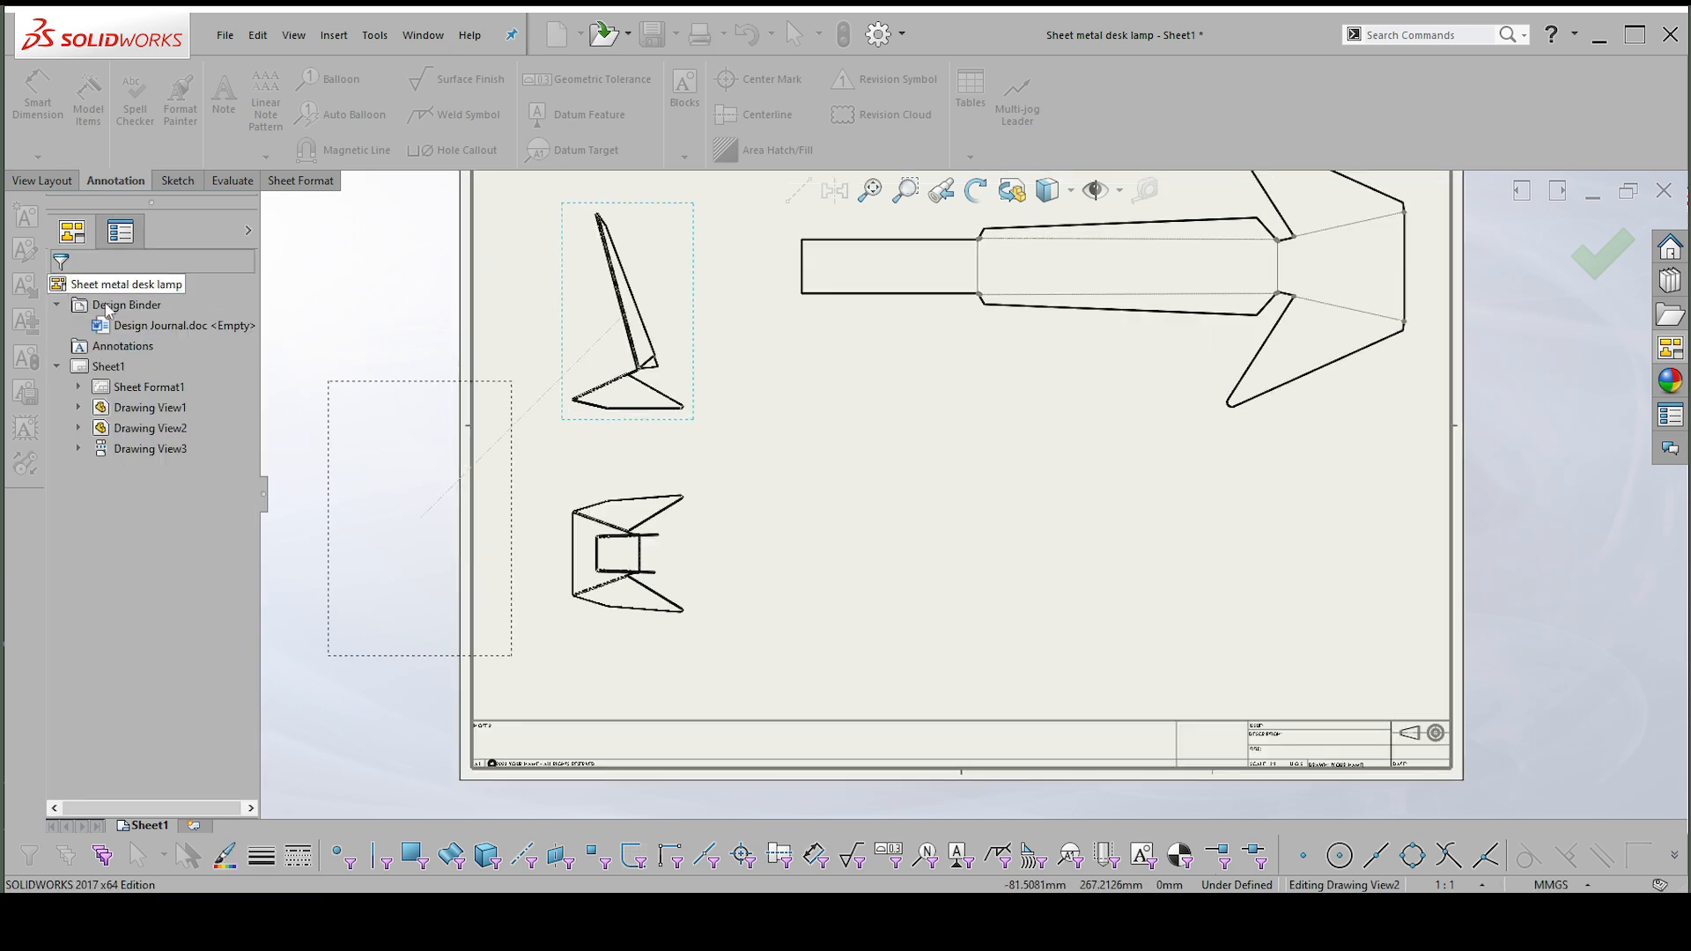
pyautogui.scroll(-1, 736, 404)
pyautogui.scroll(1, 737, 405)
pyautogui.moveTo(747, 400); pyautogui.dragTo(723, 427)
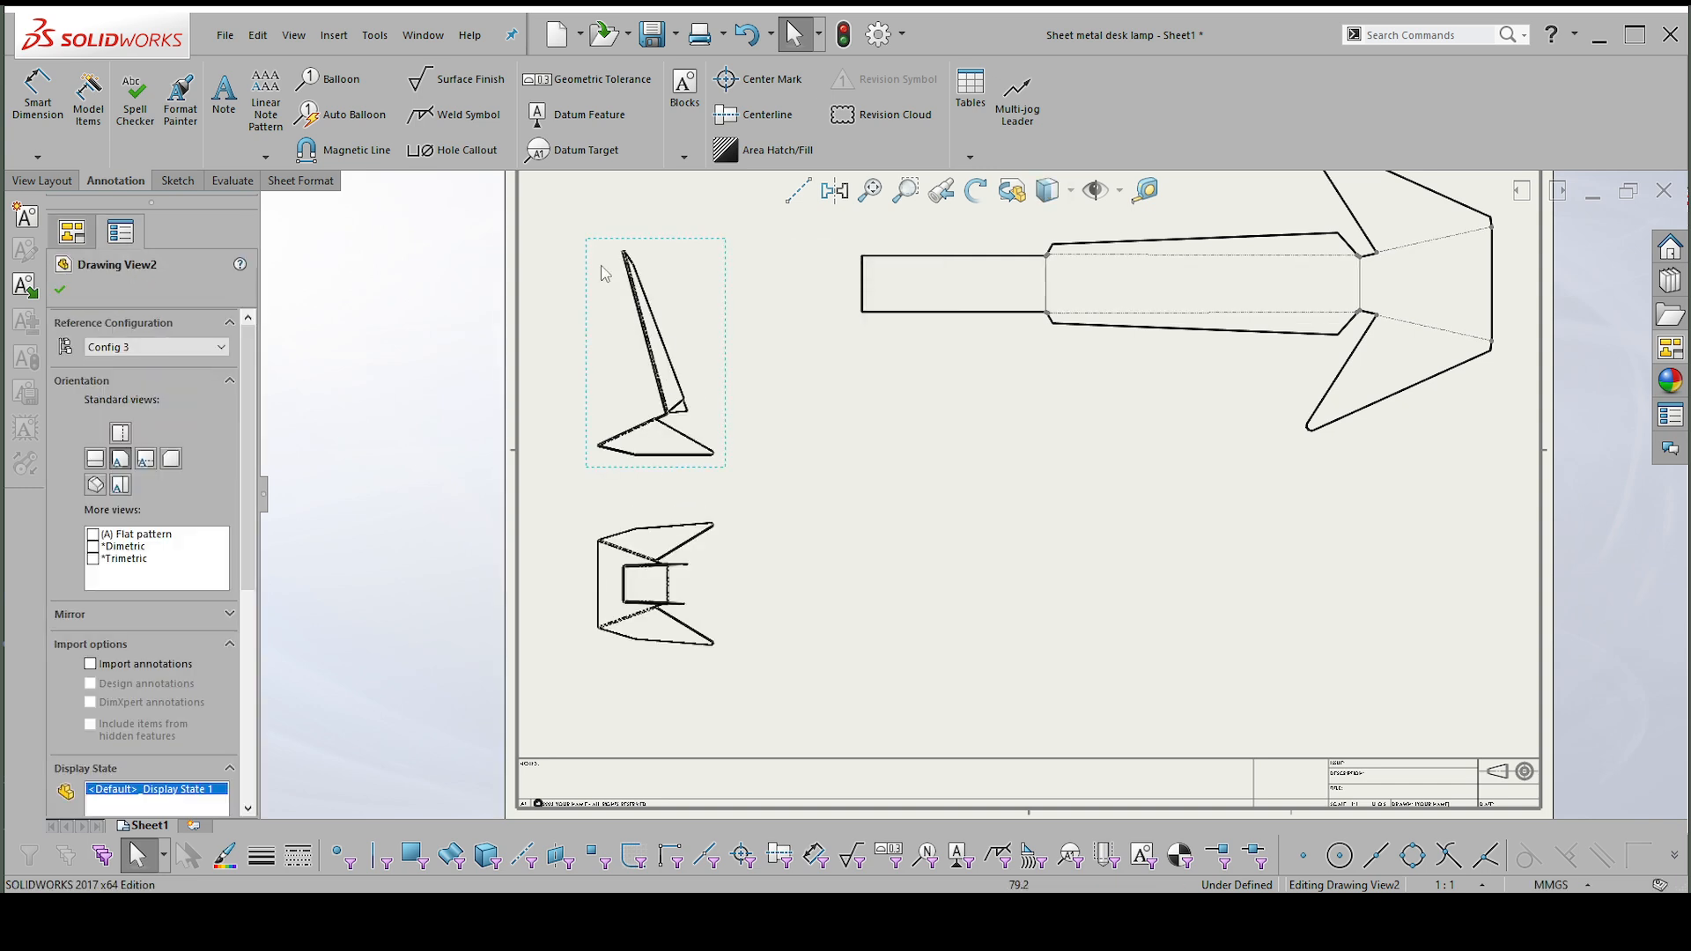
pyautogui.scroll(-1, 750, 461)
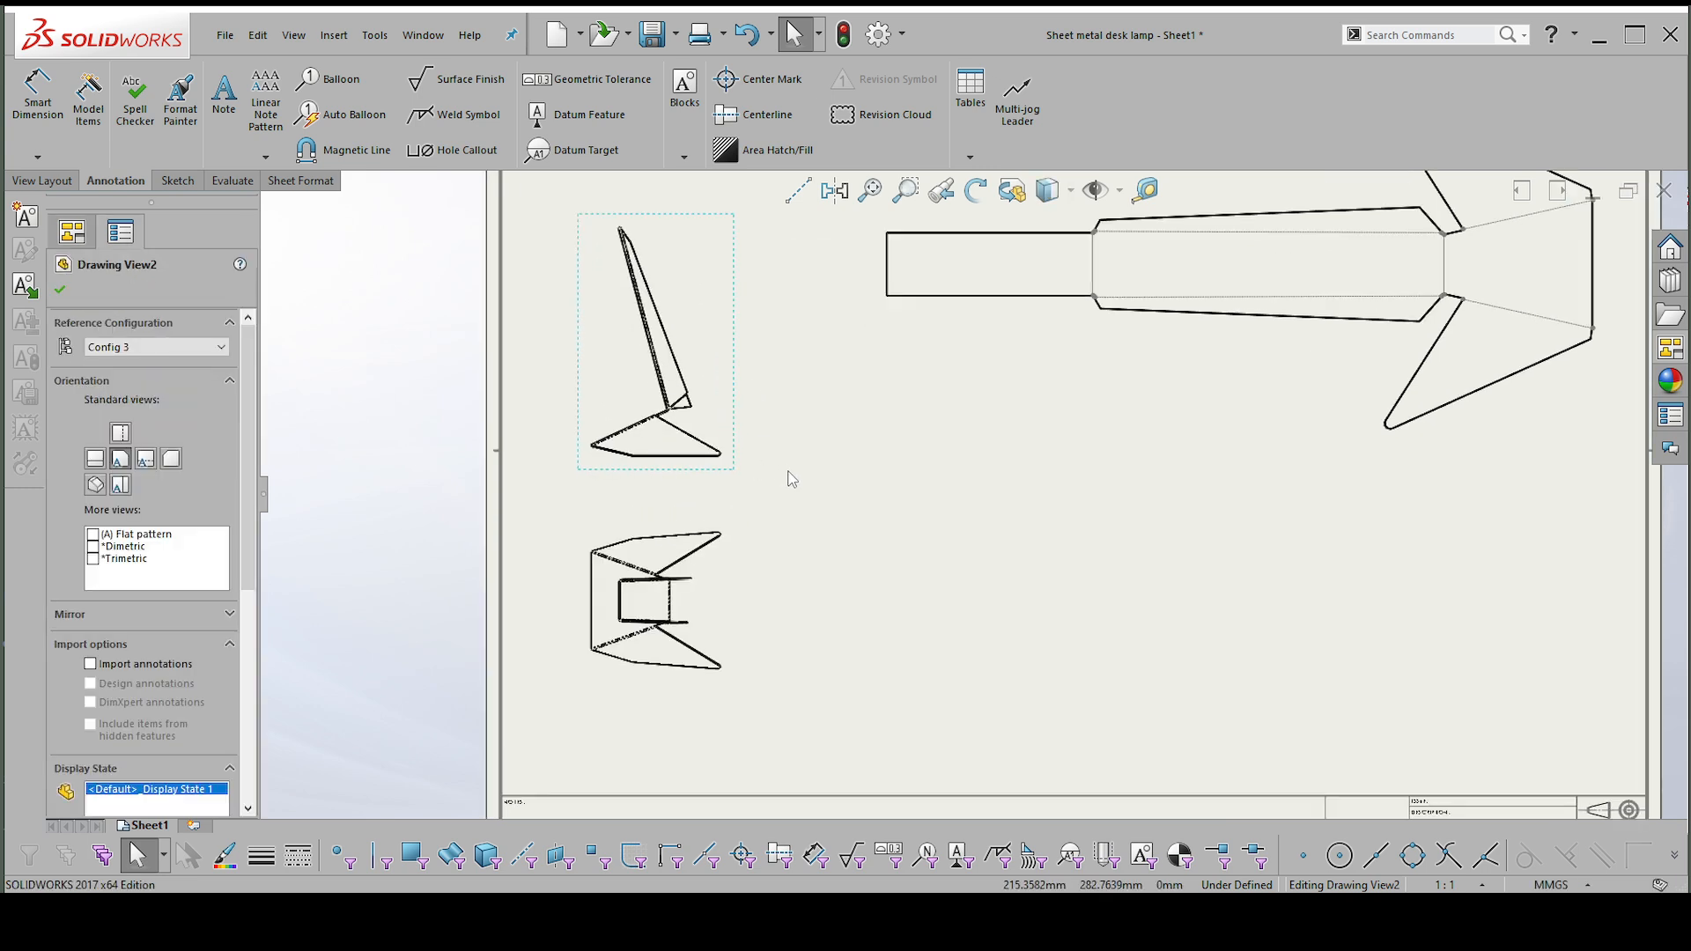
# Dimension the length of the base's horizontal bottom edge in the front view.
pyautogui.click(787, 472)
pyautogui.moveTo(788, 471); pyautogui.dragTo(777, 315, button='right')
pyautogui.scroll(-2, 699, 459)
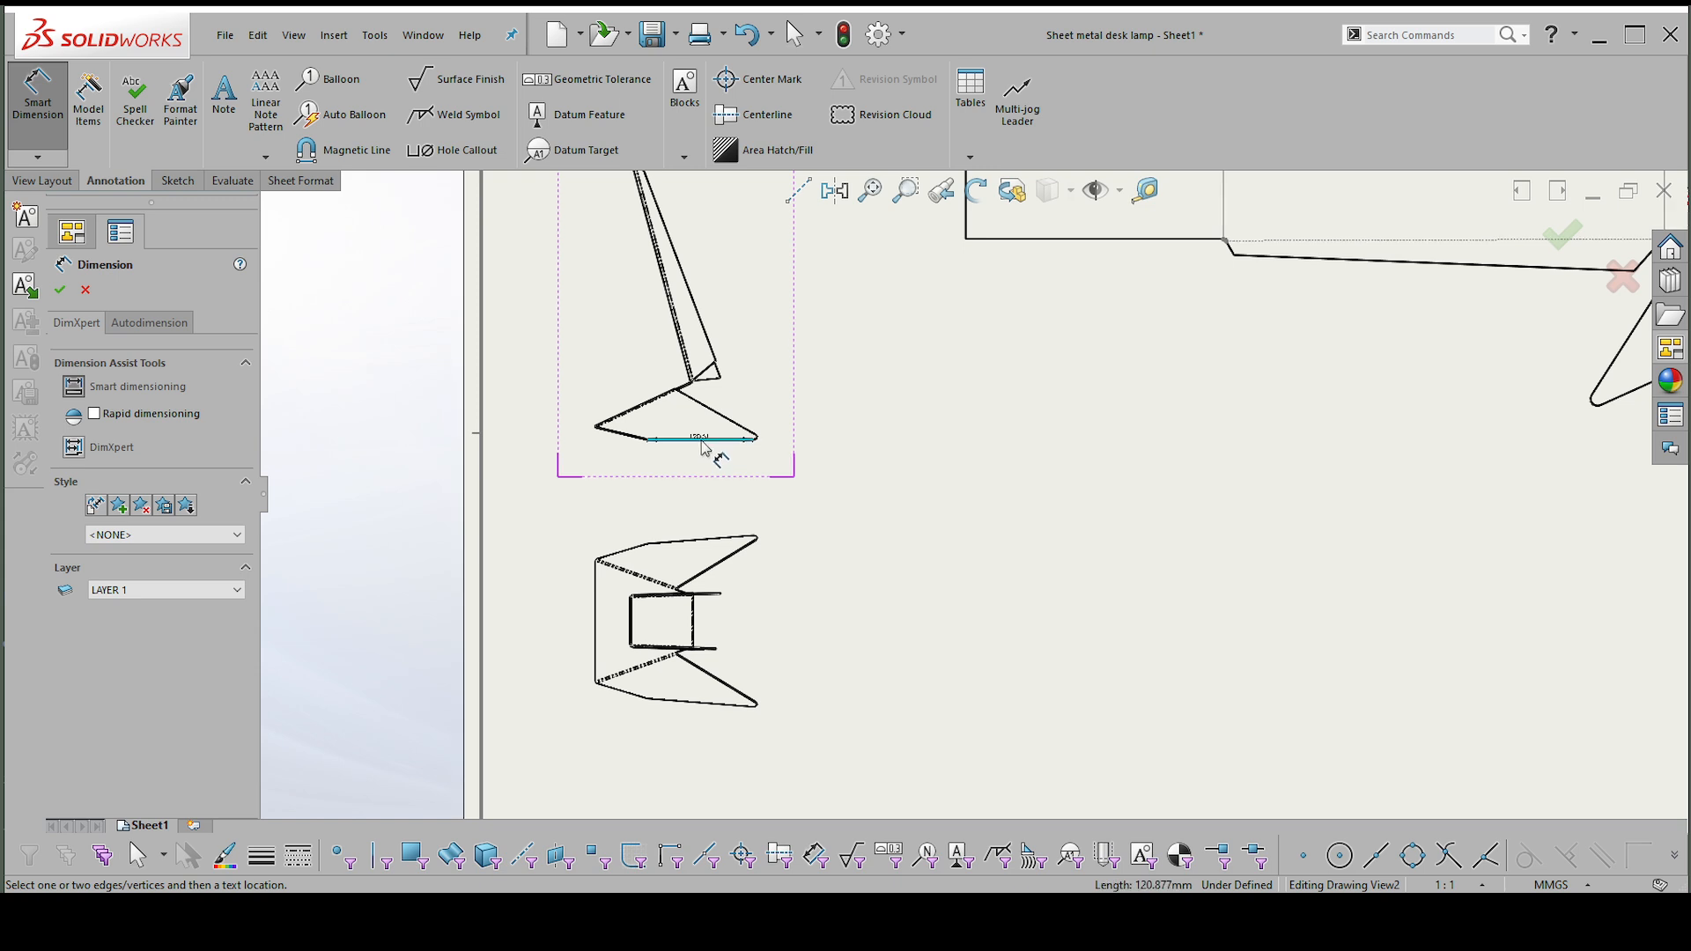
pyautogui.scroll(2, 713, 451)
pyautogui.scroll(-4, 773, 264)
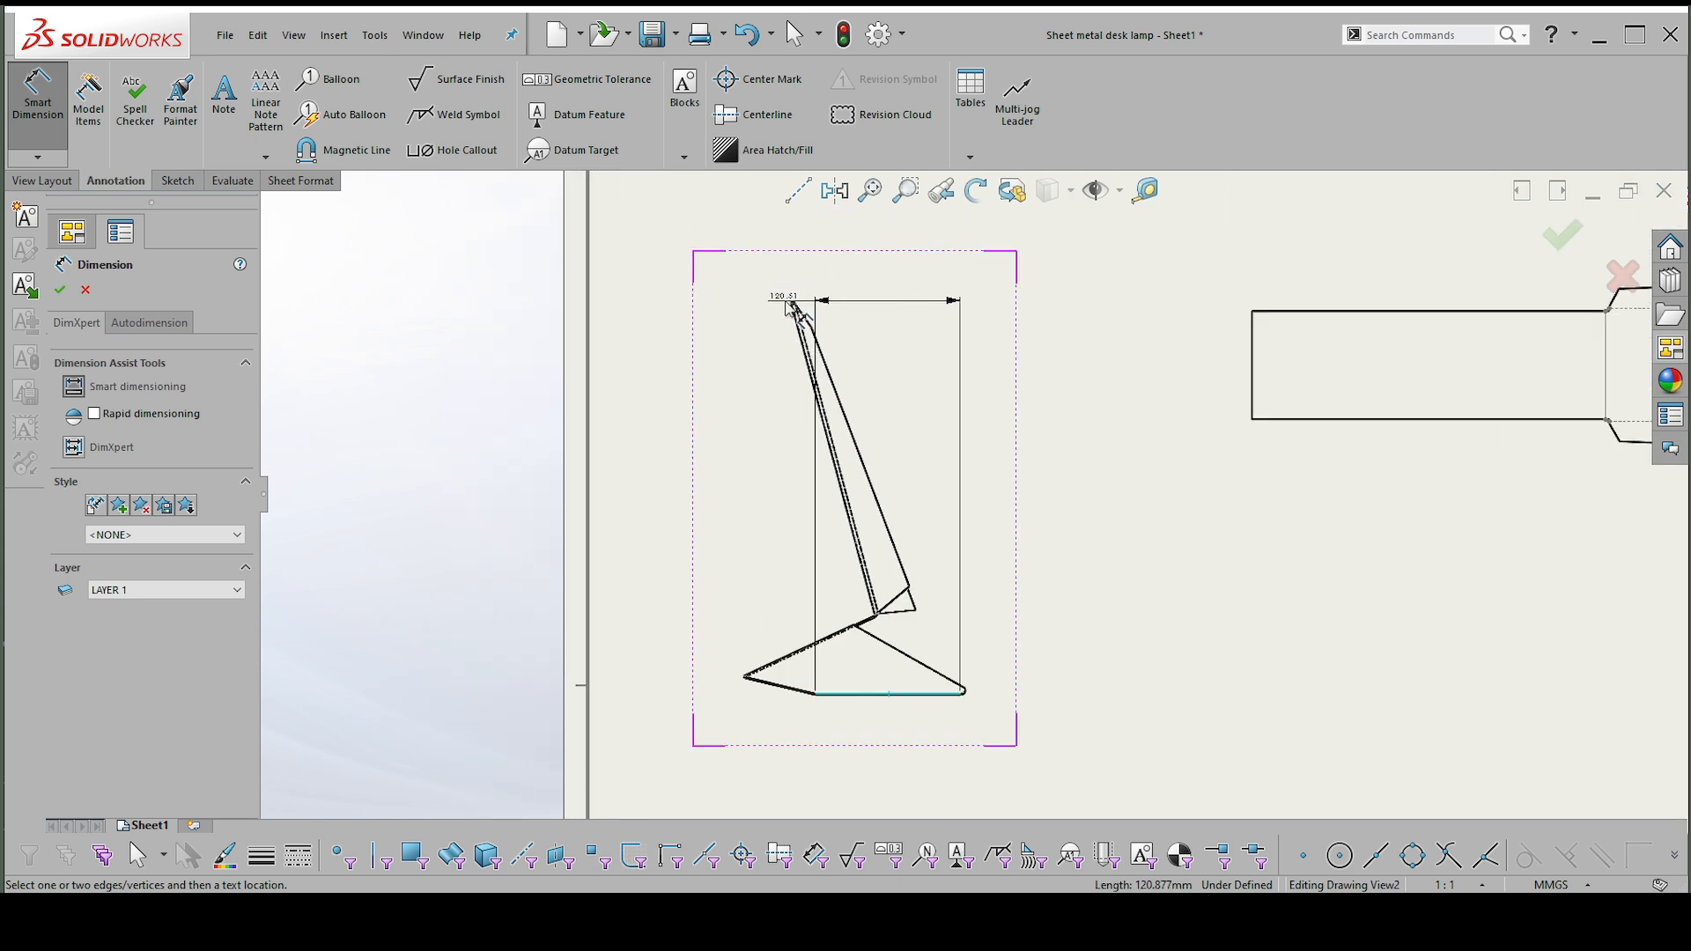
pyautogui.click(793, 303)
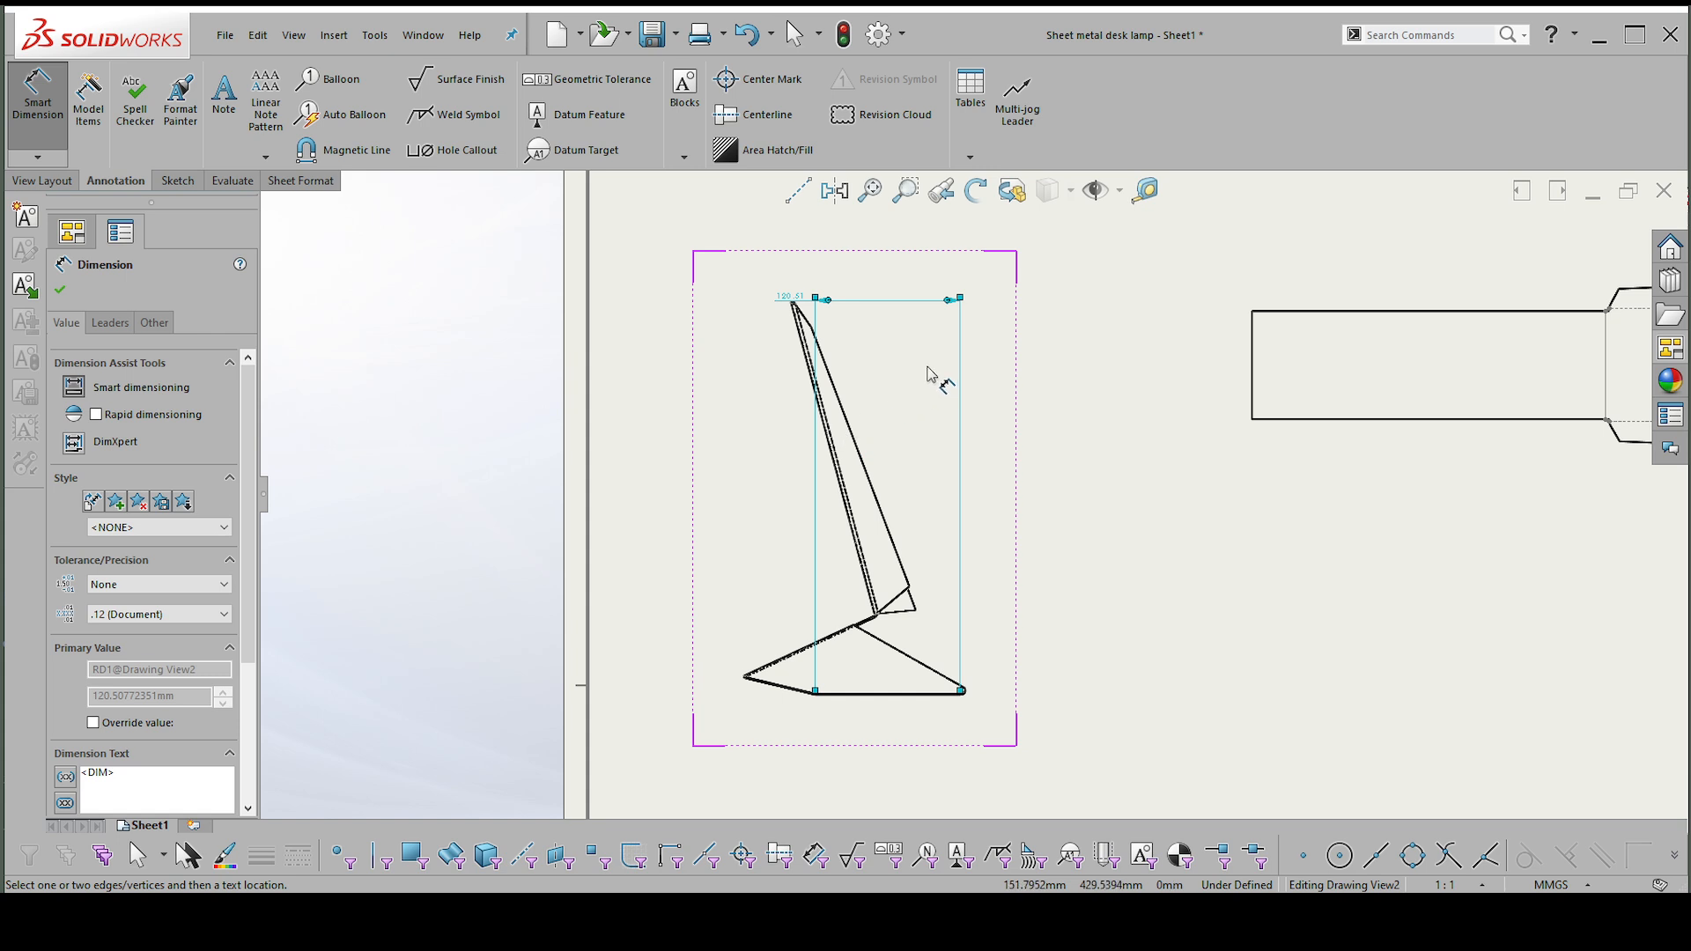
# Undo the accidental deletion of the front view and delete only its base edge dimension.
pyautogui.press('Escape')
pyautogui.click(832, 302)
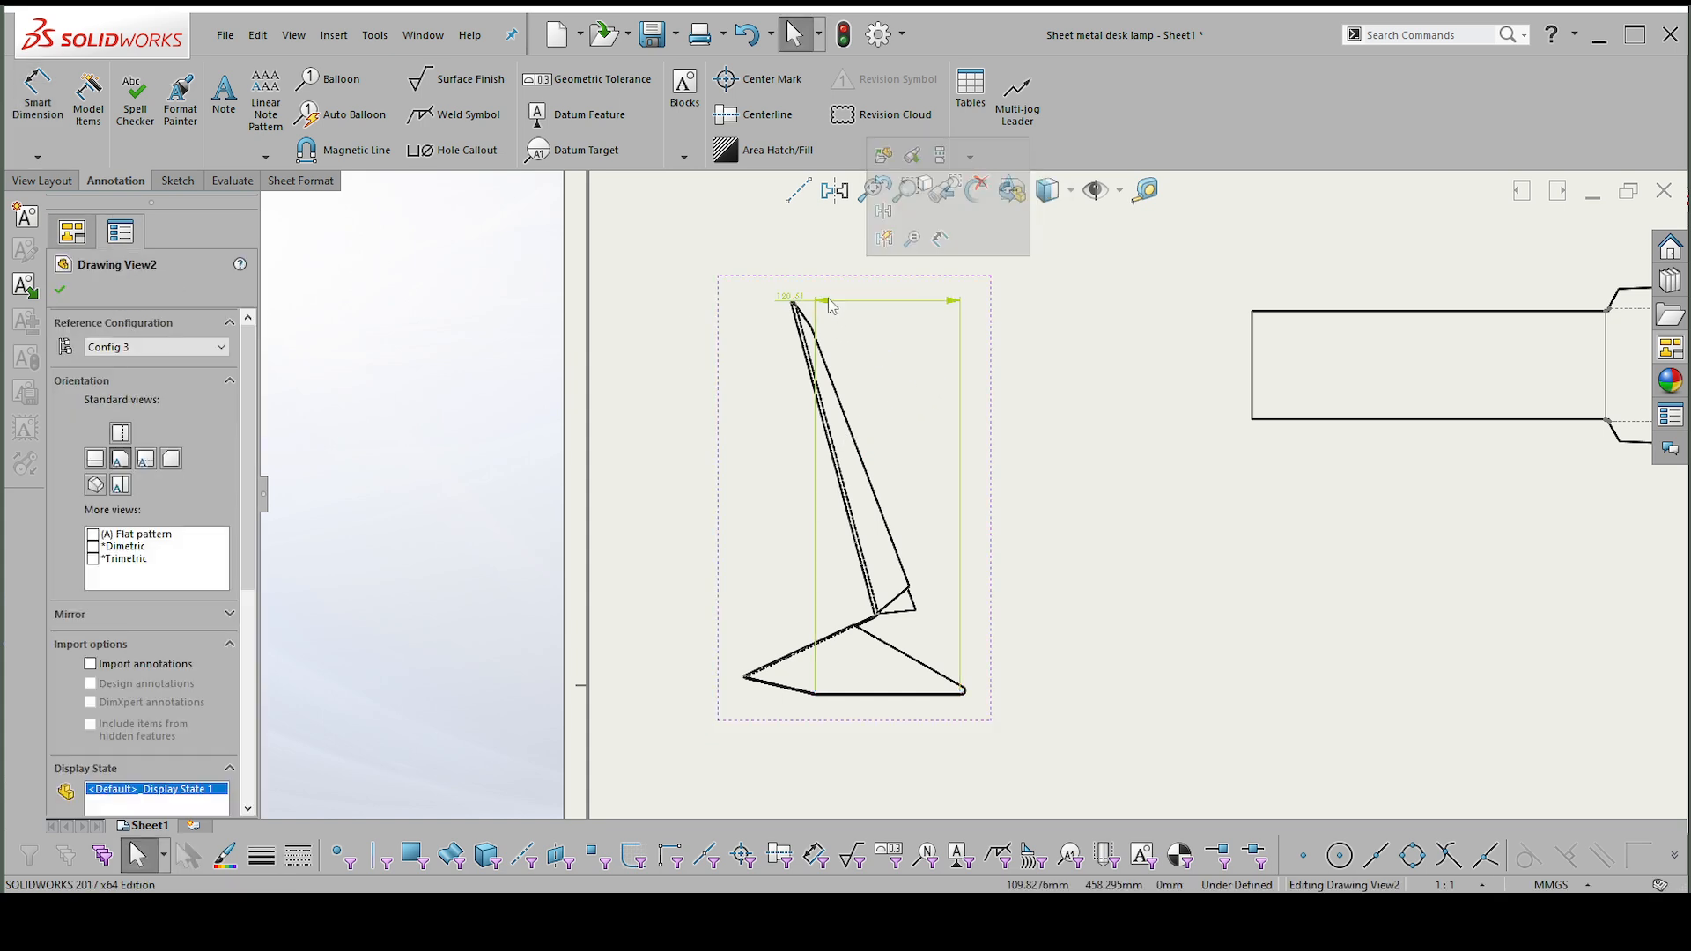
pyautogui.press('Delete')
pyautogui.click(1022, 446)
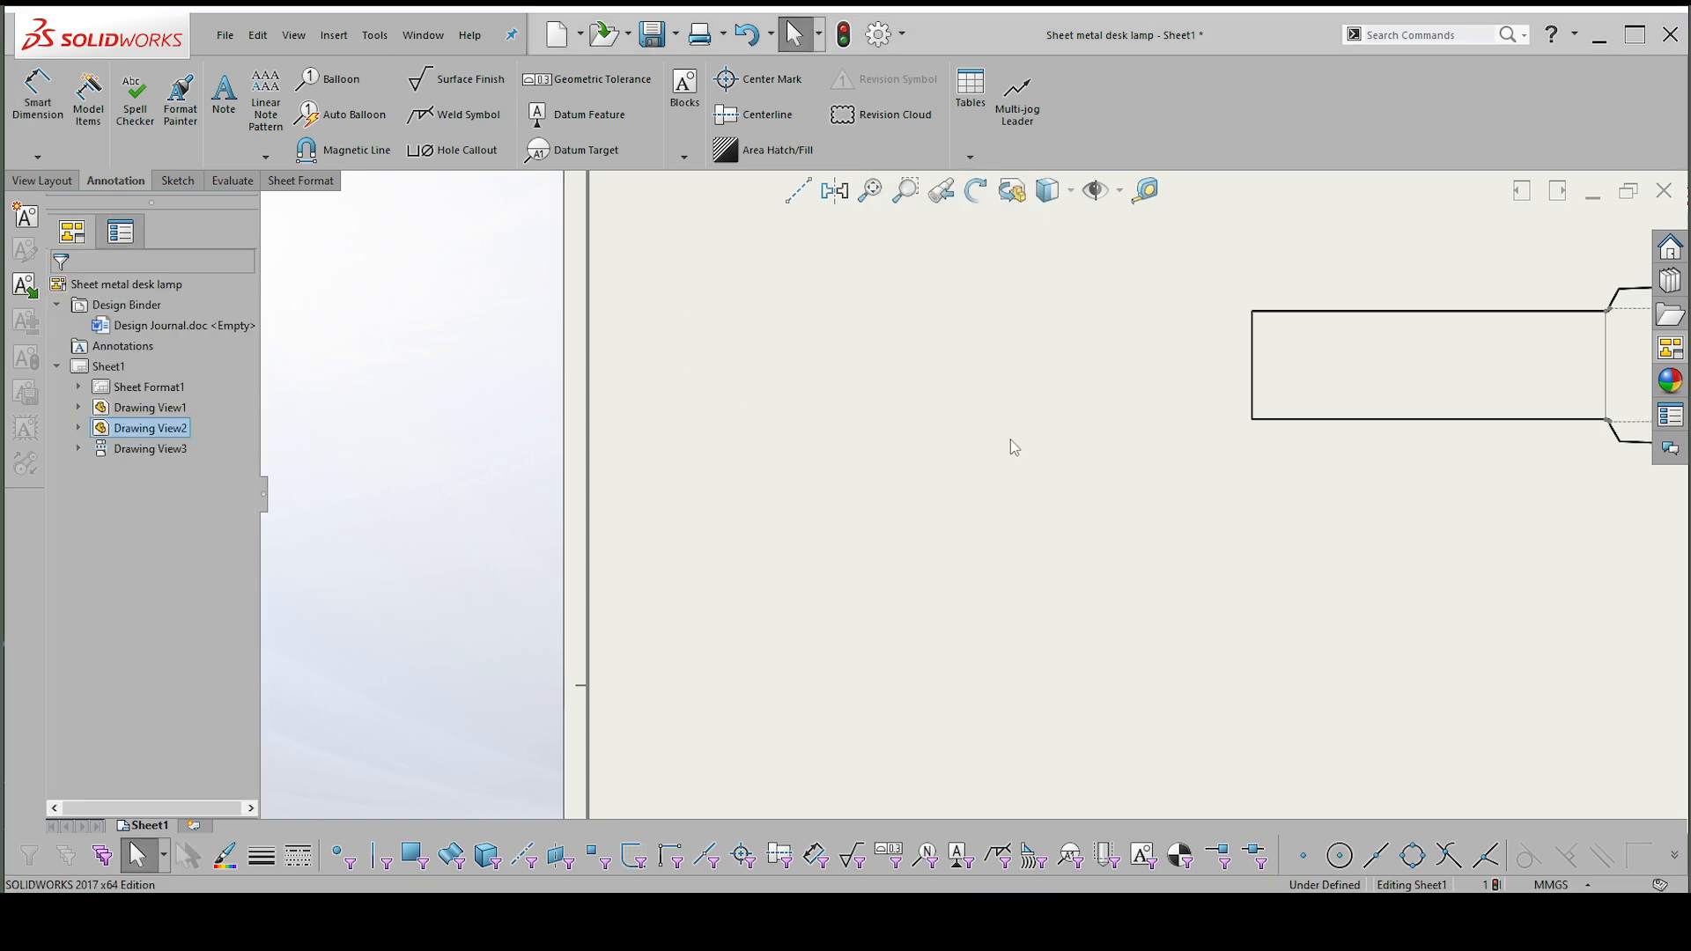
pyautogui.scroll(3, 924, 466)
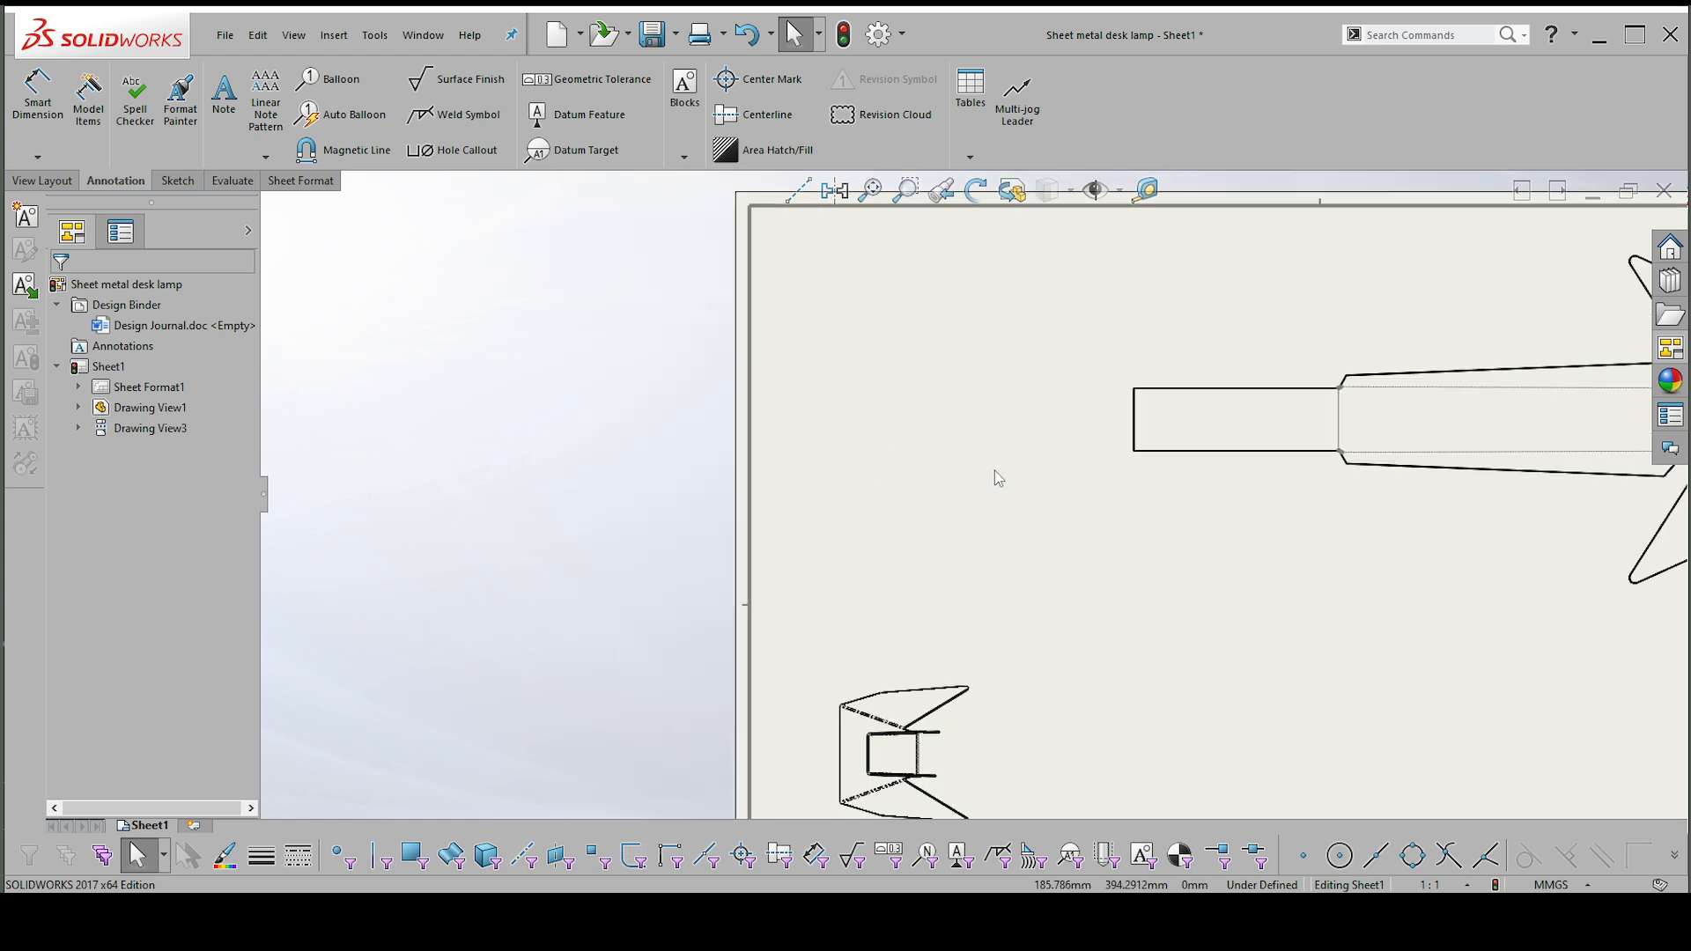
pyautogui.hotkey('ctrl', 'z')
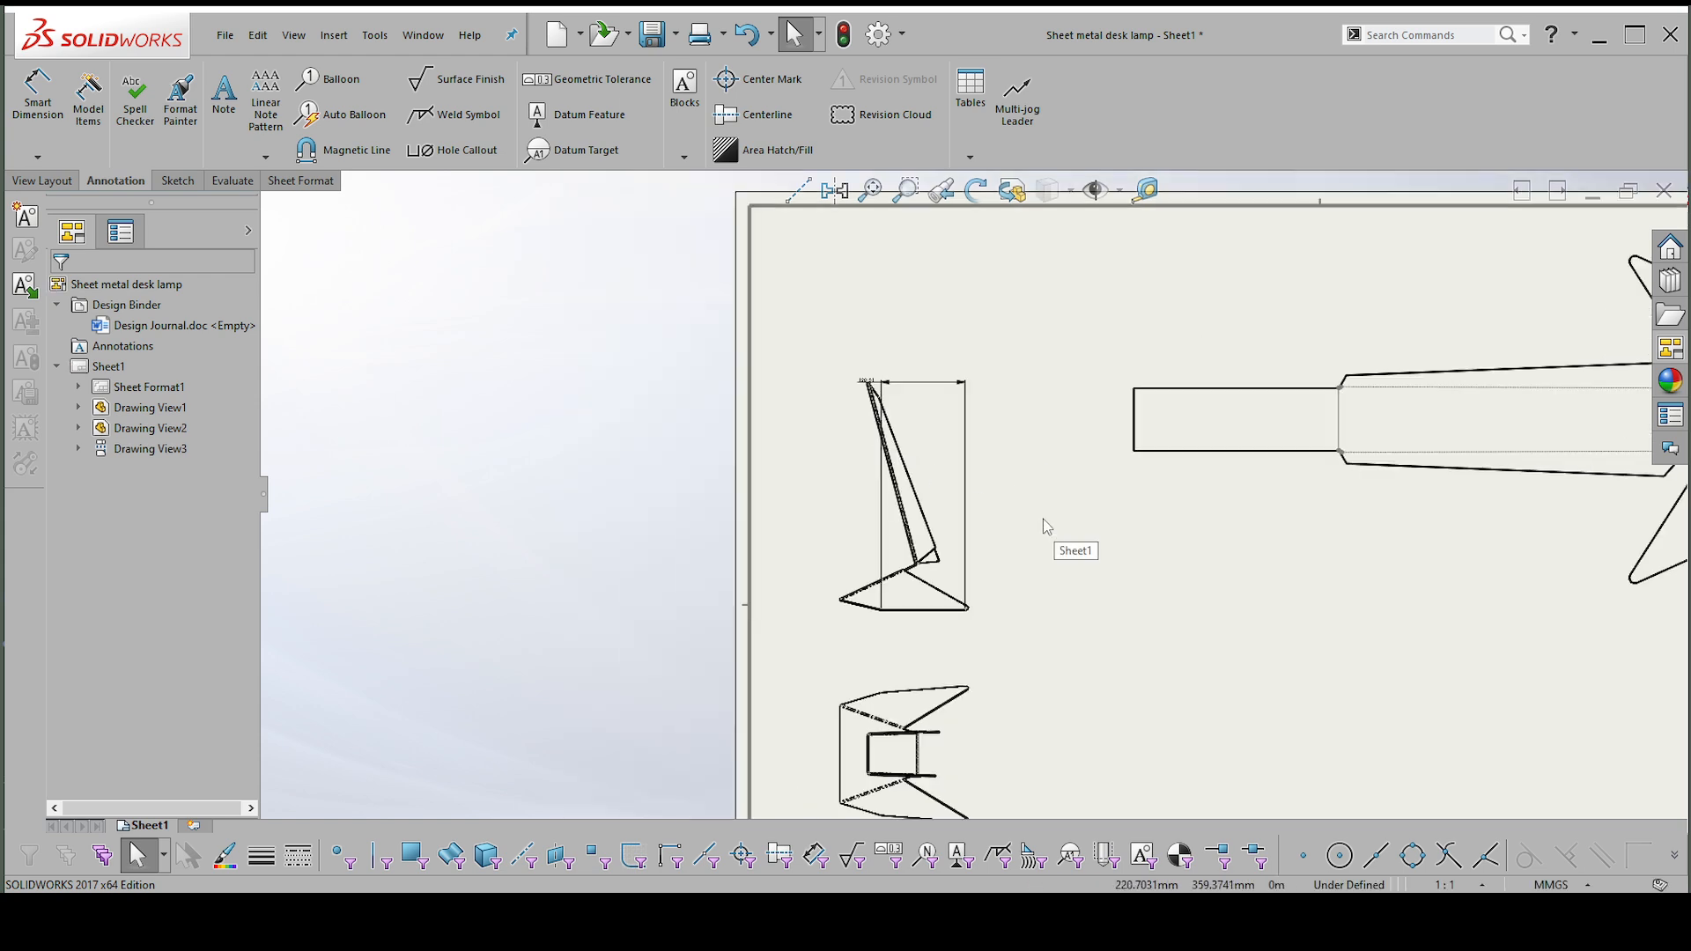
pyautogui.click(937, 384)
pyautogui.press('Delete')
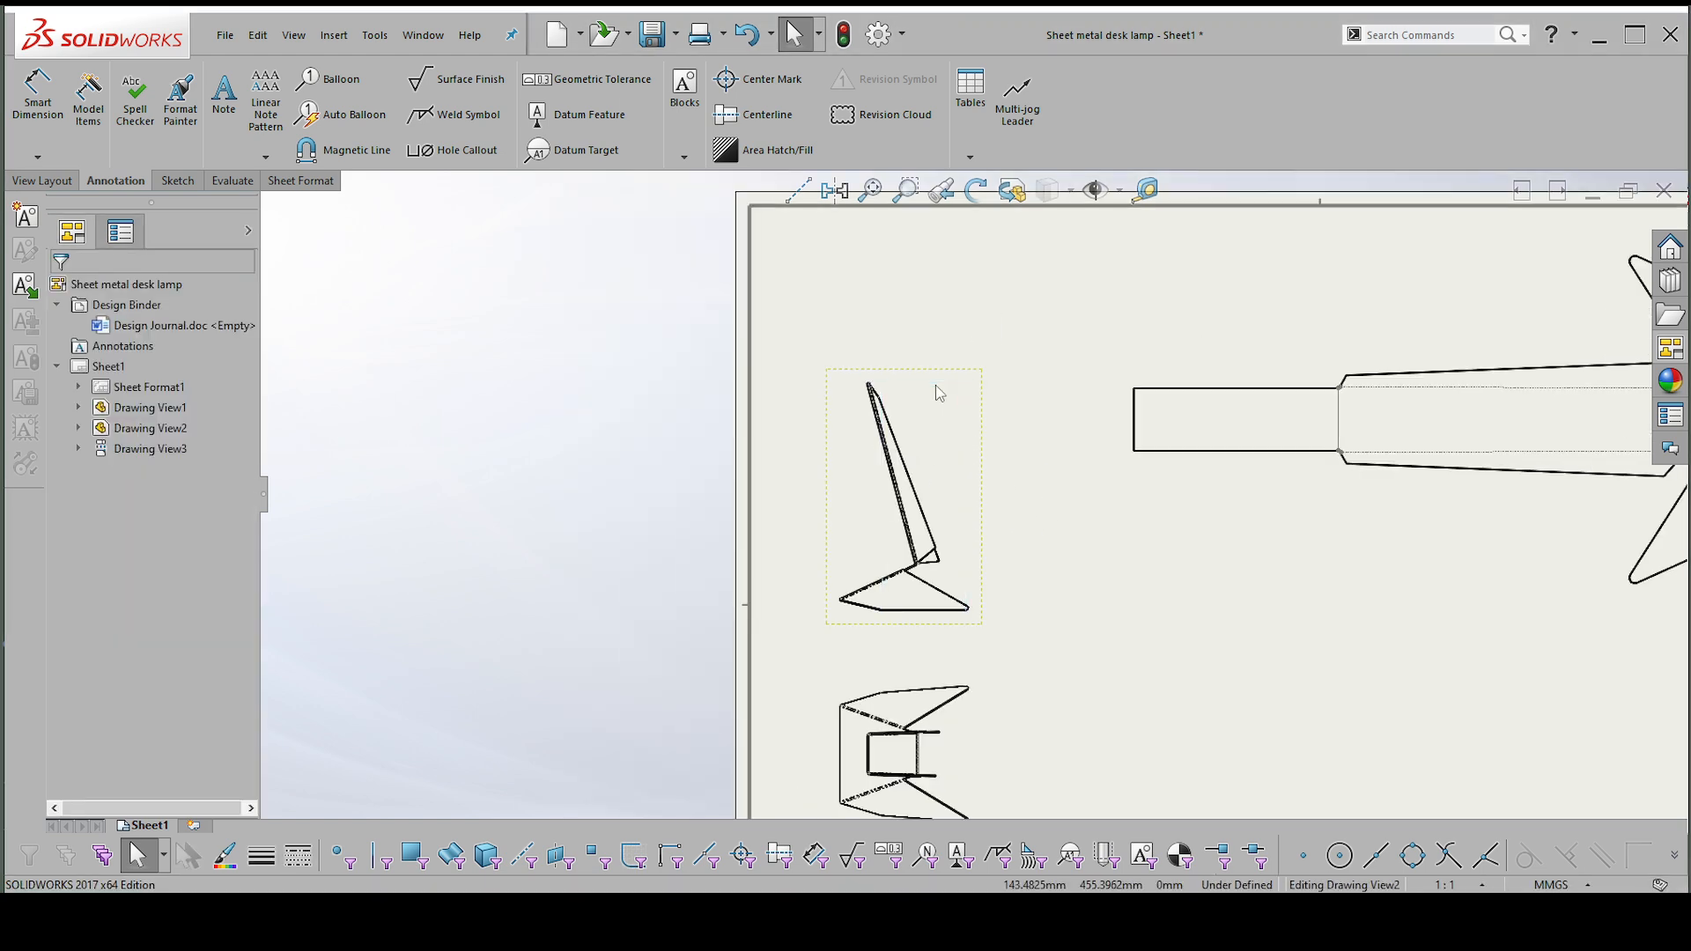
# Switch the front view to the Config 2 configuration and move it sideways so it fits inside the sheet border.
pyautogui.click(984, 498)
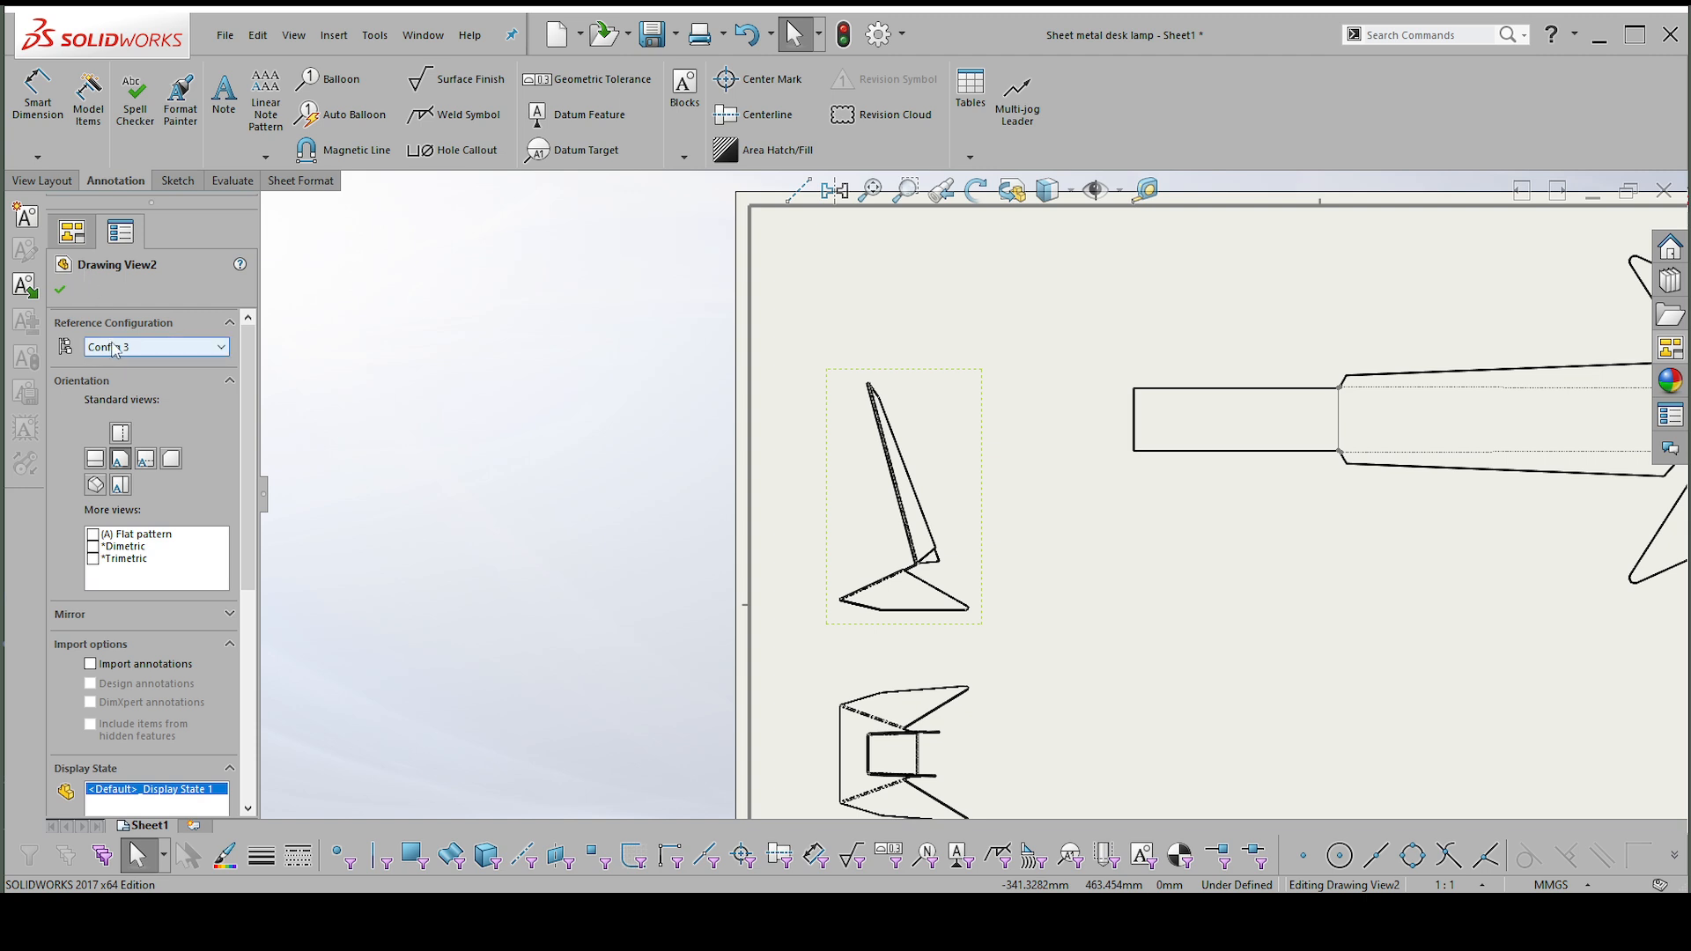
pyautogui.click(129, 349)
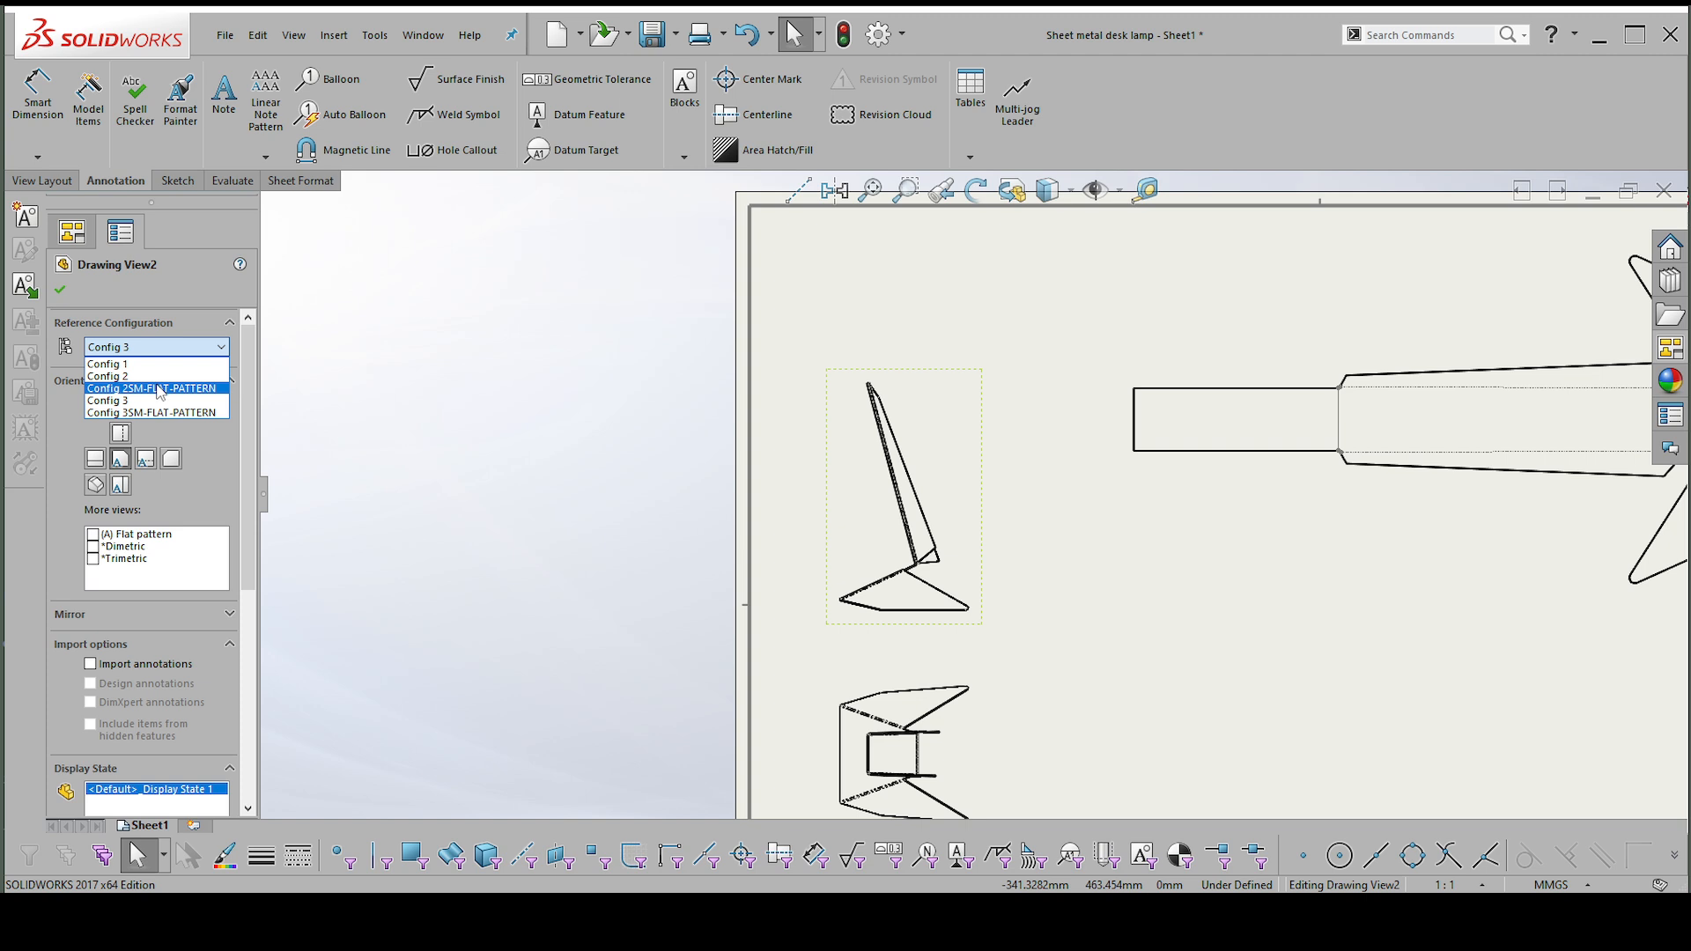
pyautogui.click(114, 377)
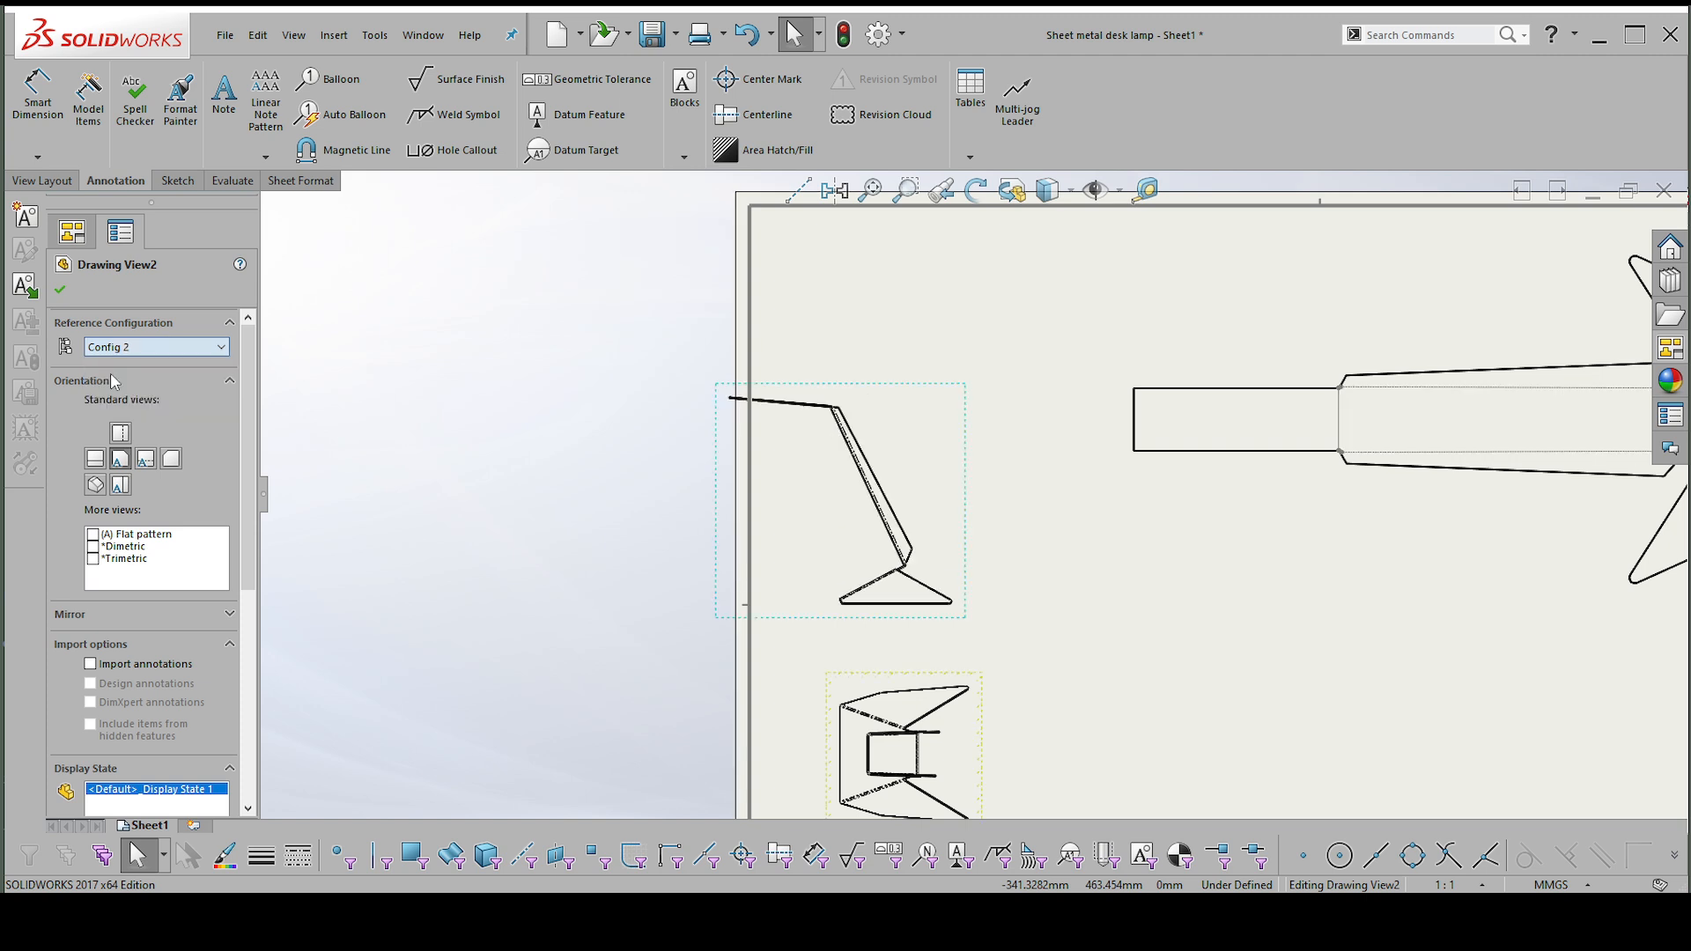
pyautogui.click(59, 290)
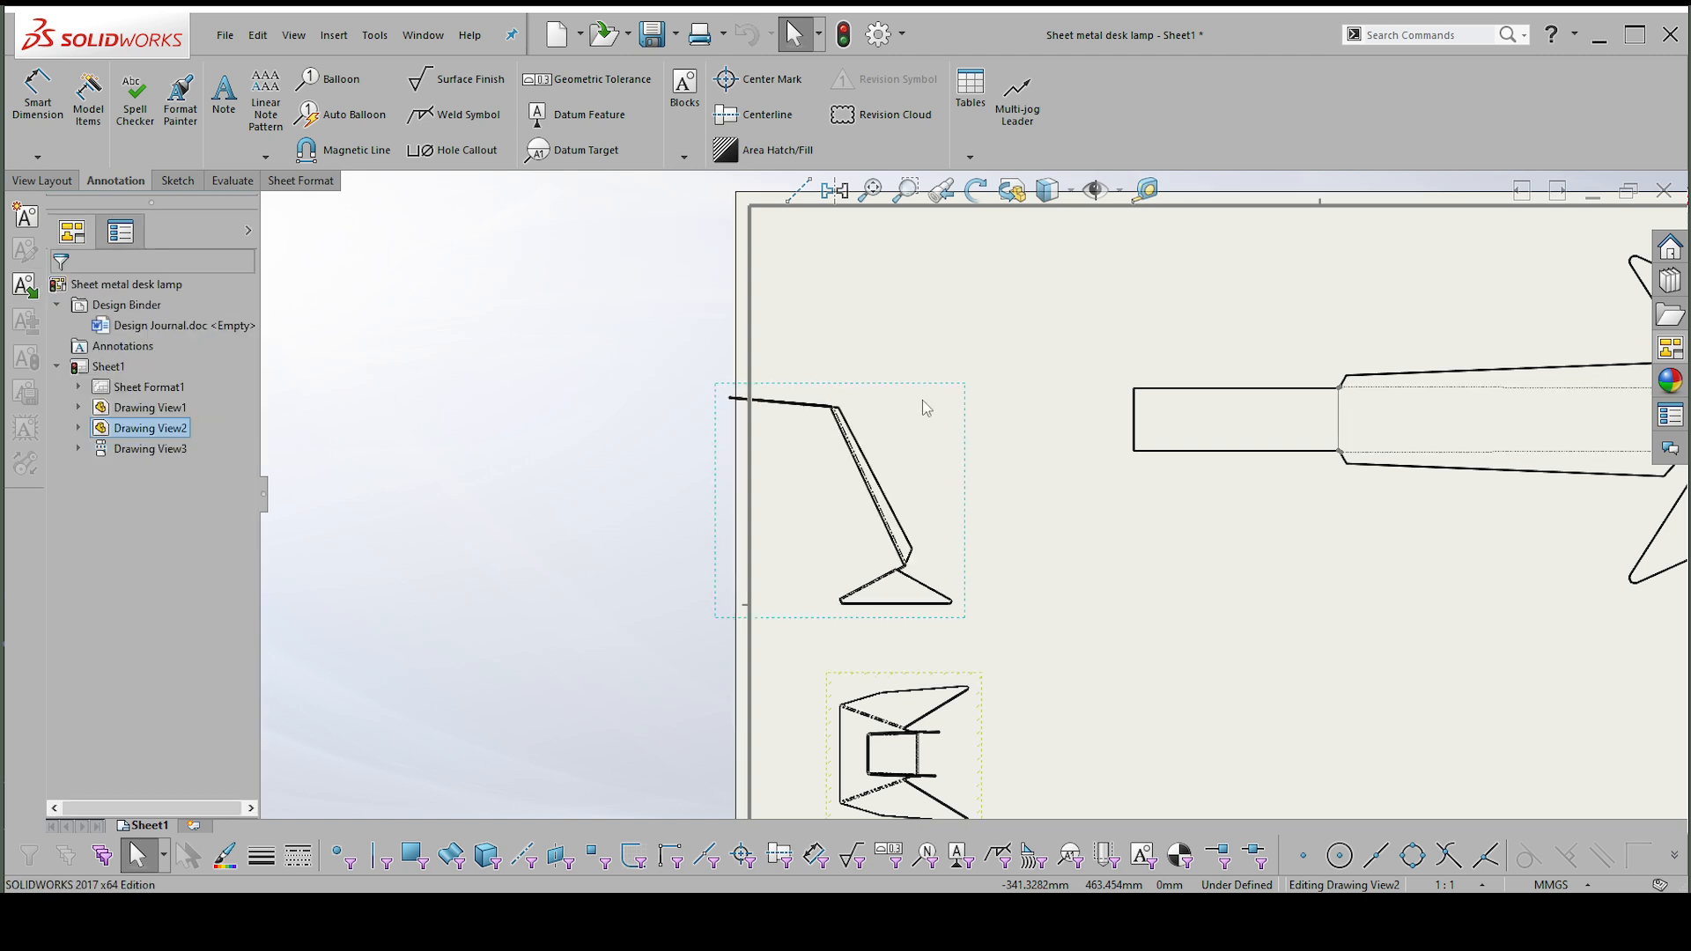
pyautogui.scroll(1, 961, 490)
pyautogui.moveTo(966, 478); pyautogui.dragTo(1062, 465)
pyautogui.scroll(2, 1265, 494)
pyautogui.scroll(-1, 1053, 593)
# Switch the projected top view to the Config 2 configuration.
pyautogui.click(1026, 648)
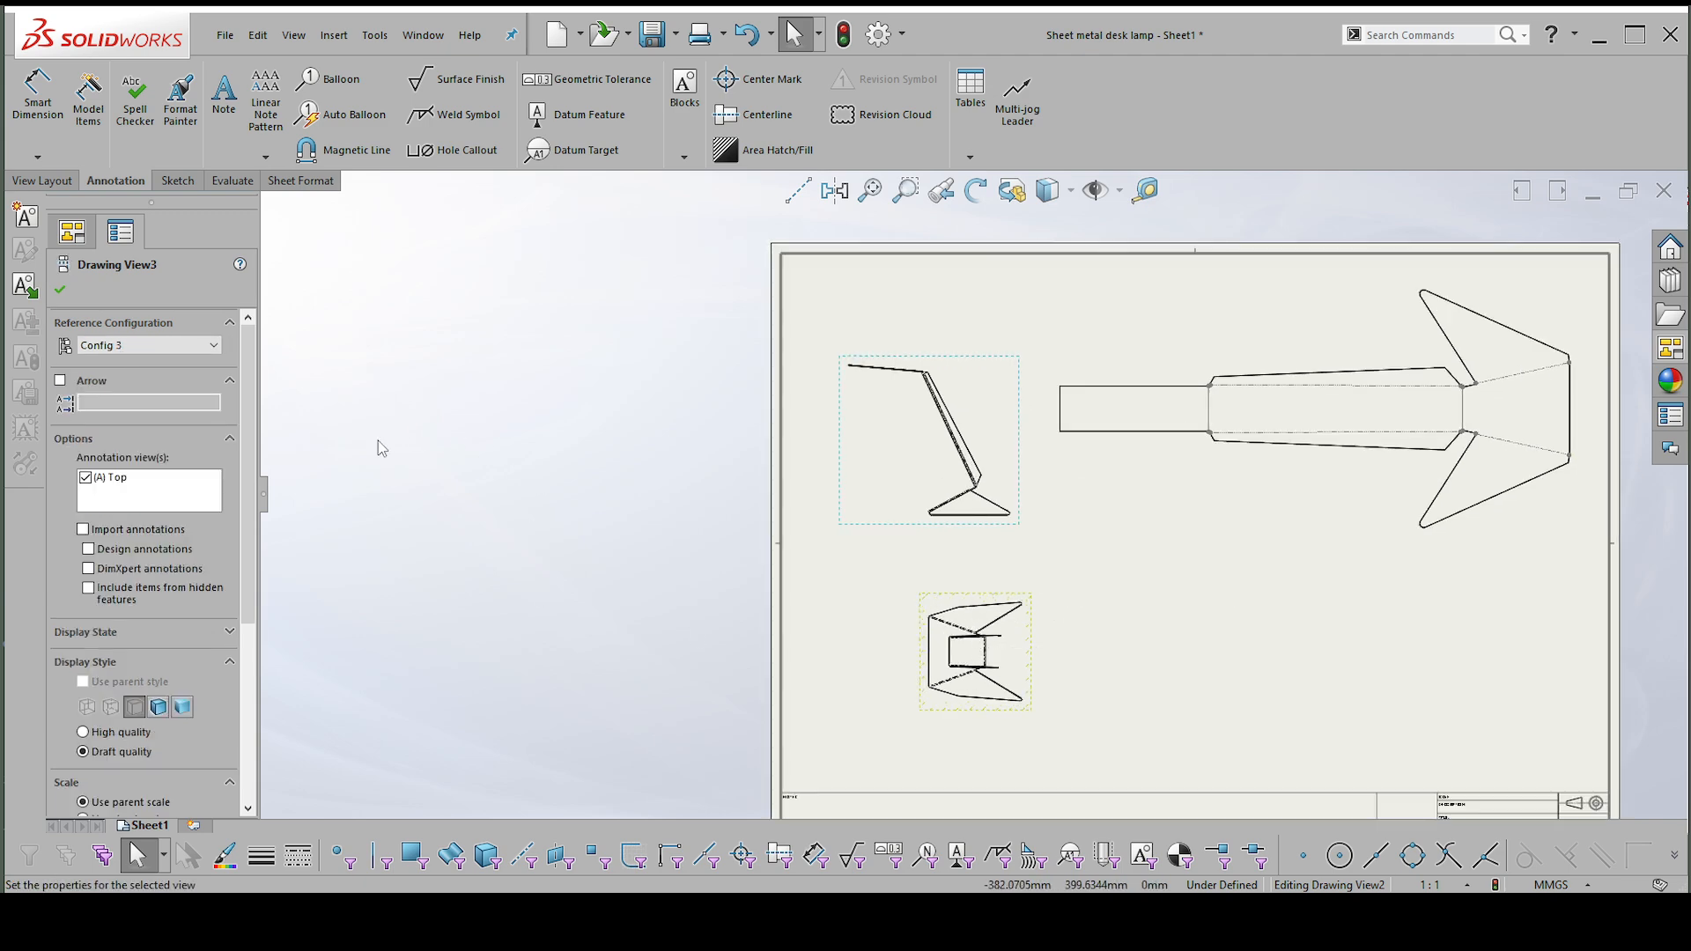
pyautogui.click(145, 345)
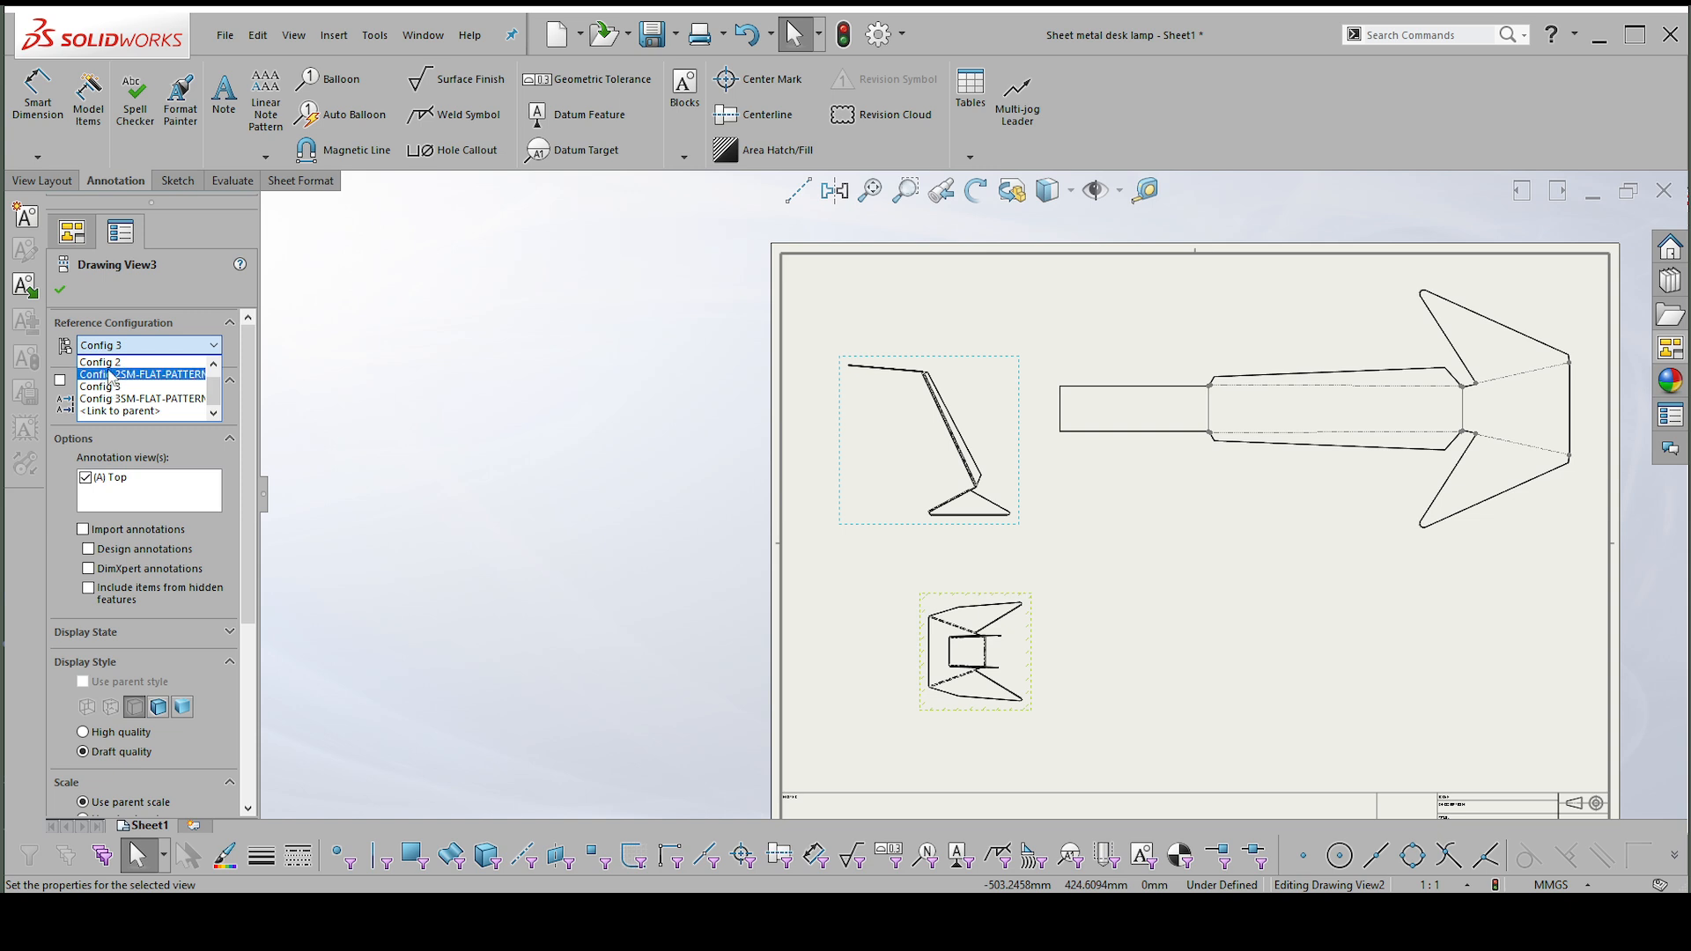
pyautogui.click(106, 362)
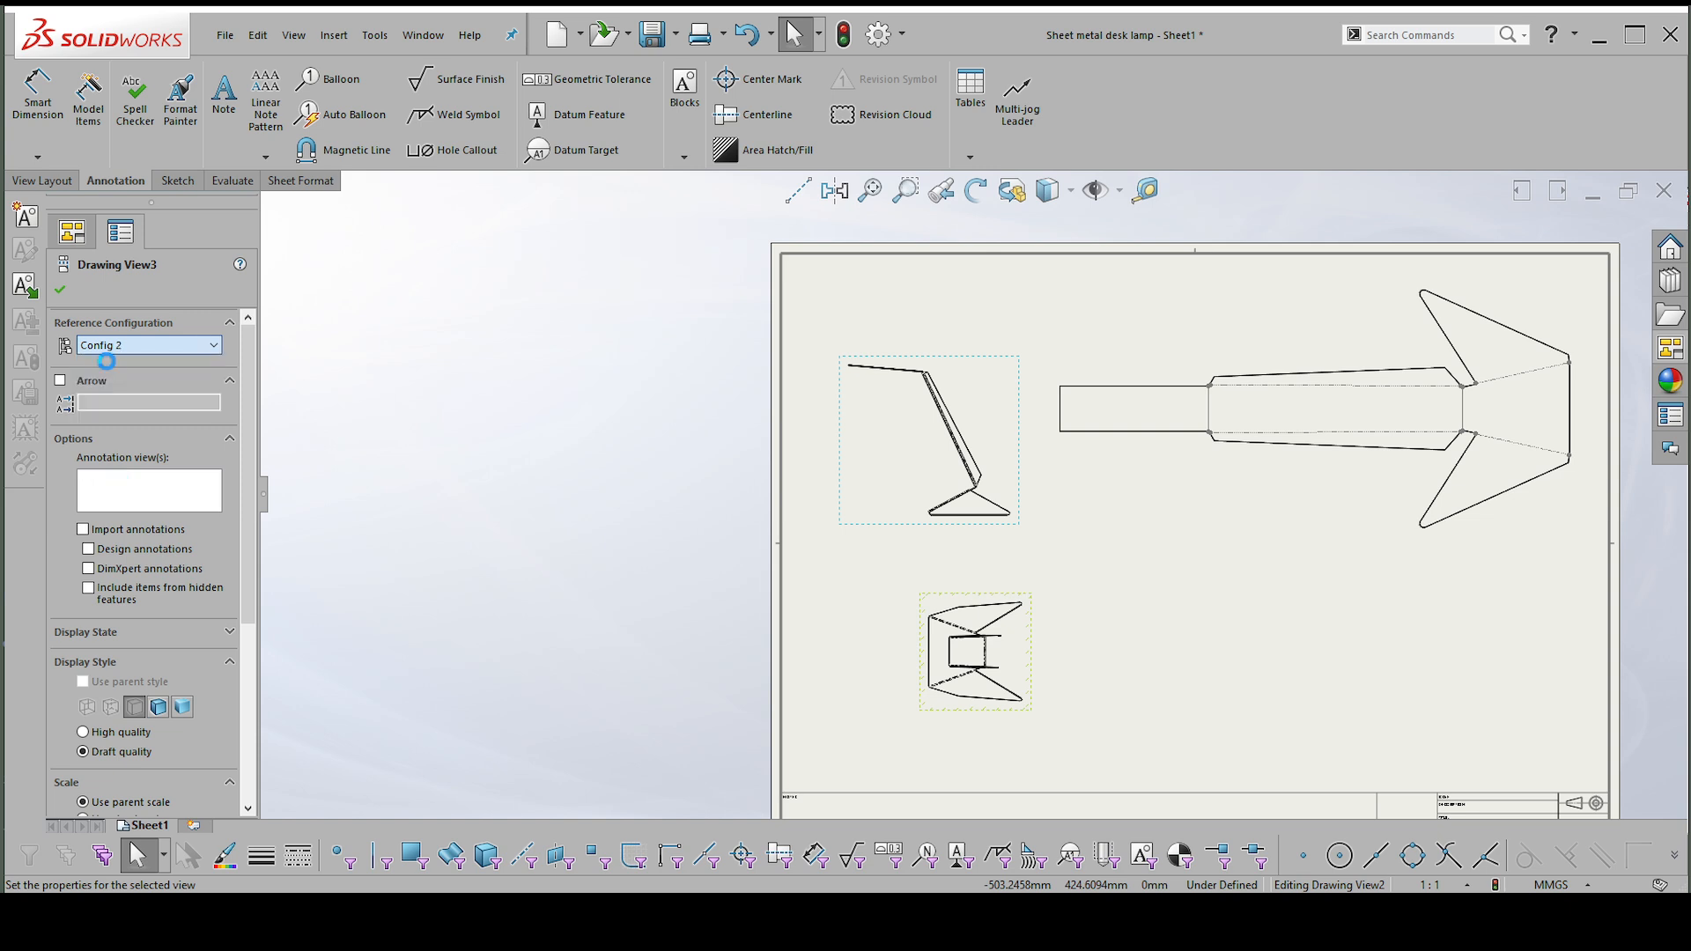
pyautogui.click(59, 291)
# Move the flat pattern view slightly downward and toward the front view on the sheet.
pyautogui.scroll(2, 1037, 623)
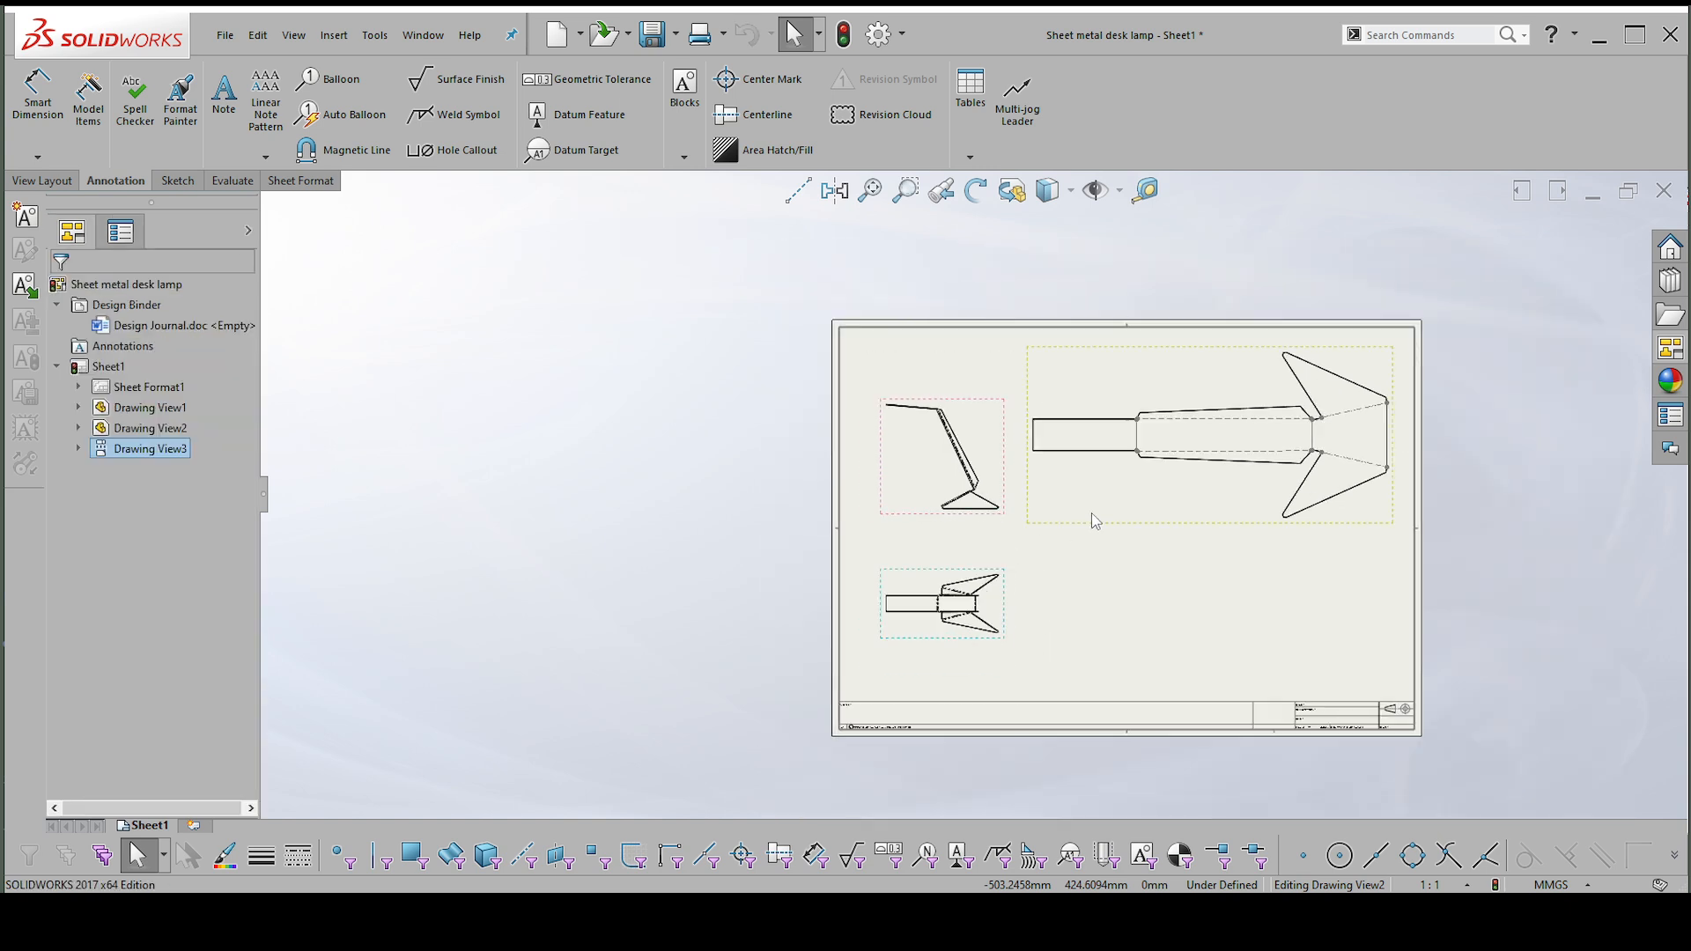
pyautogui.scroll(-2, 1090, 513)
pyautogui.scroll(2, 1232, 486)
pyautogui.scroll(-3, 1277, 481)
pyautogui.moveTo(1181, 551); pyautogui.dragTo(1166, 577)
pyautogui.scroll(-1, 1316, 447)
pyautogui.scroll(-1, 1315, 447)
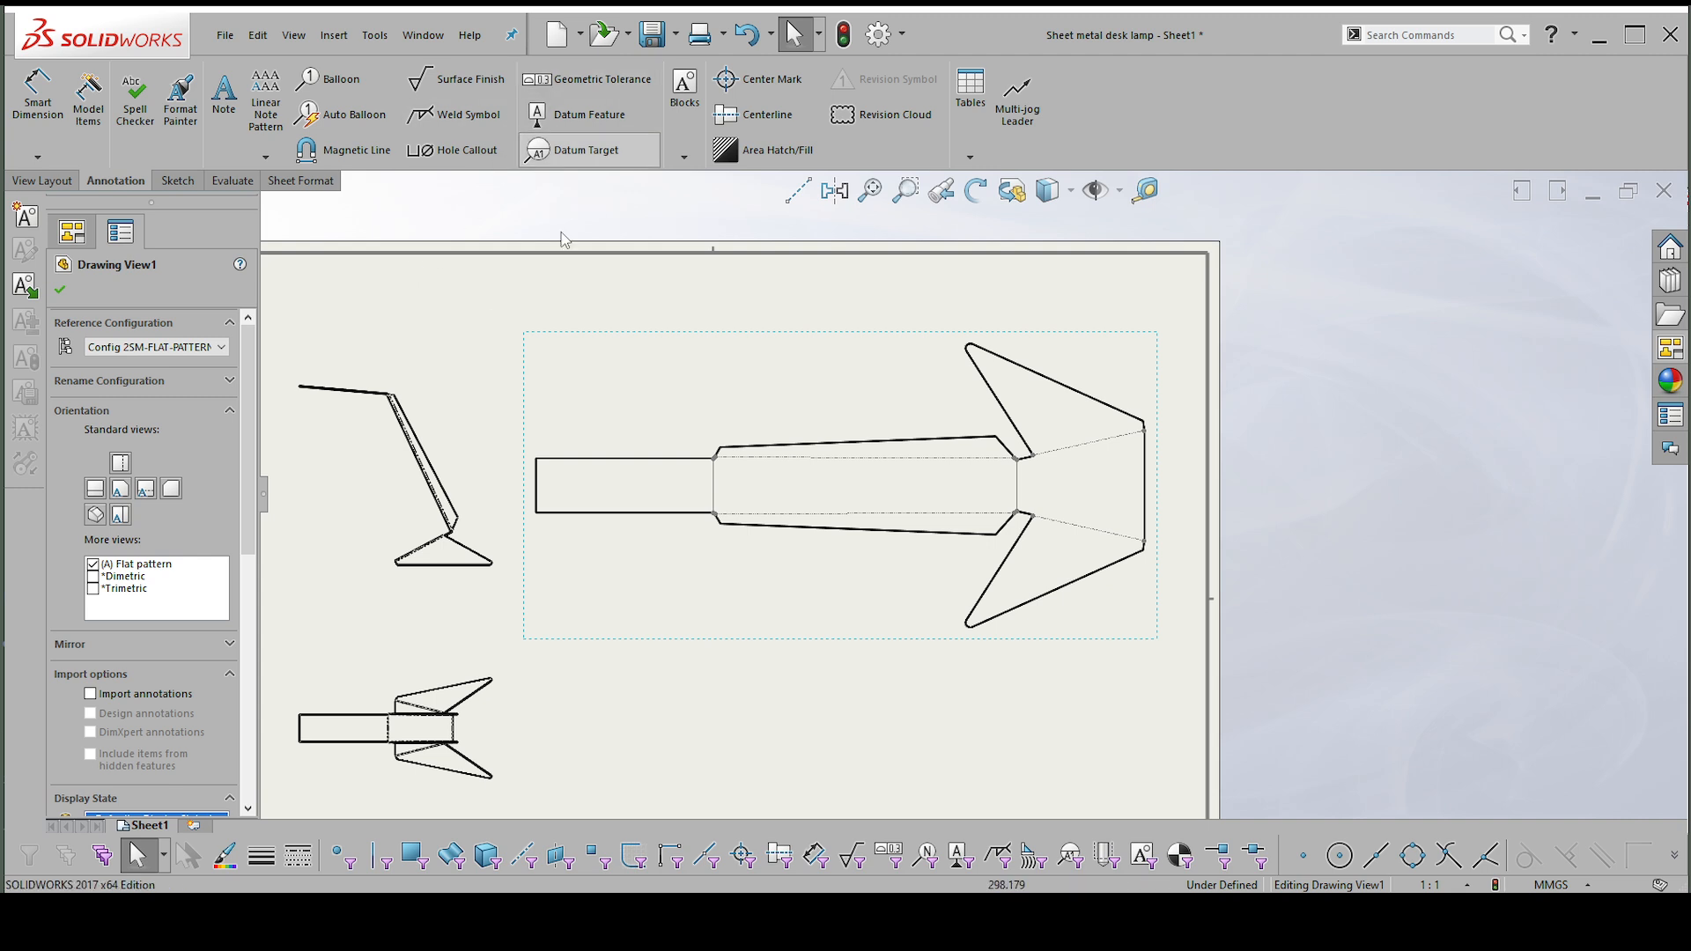
# Insert a centerline between the two long tapered edges of the arm in the flat pattern view.
pyautogui.click(751, 118)
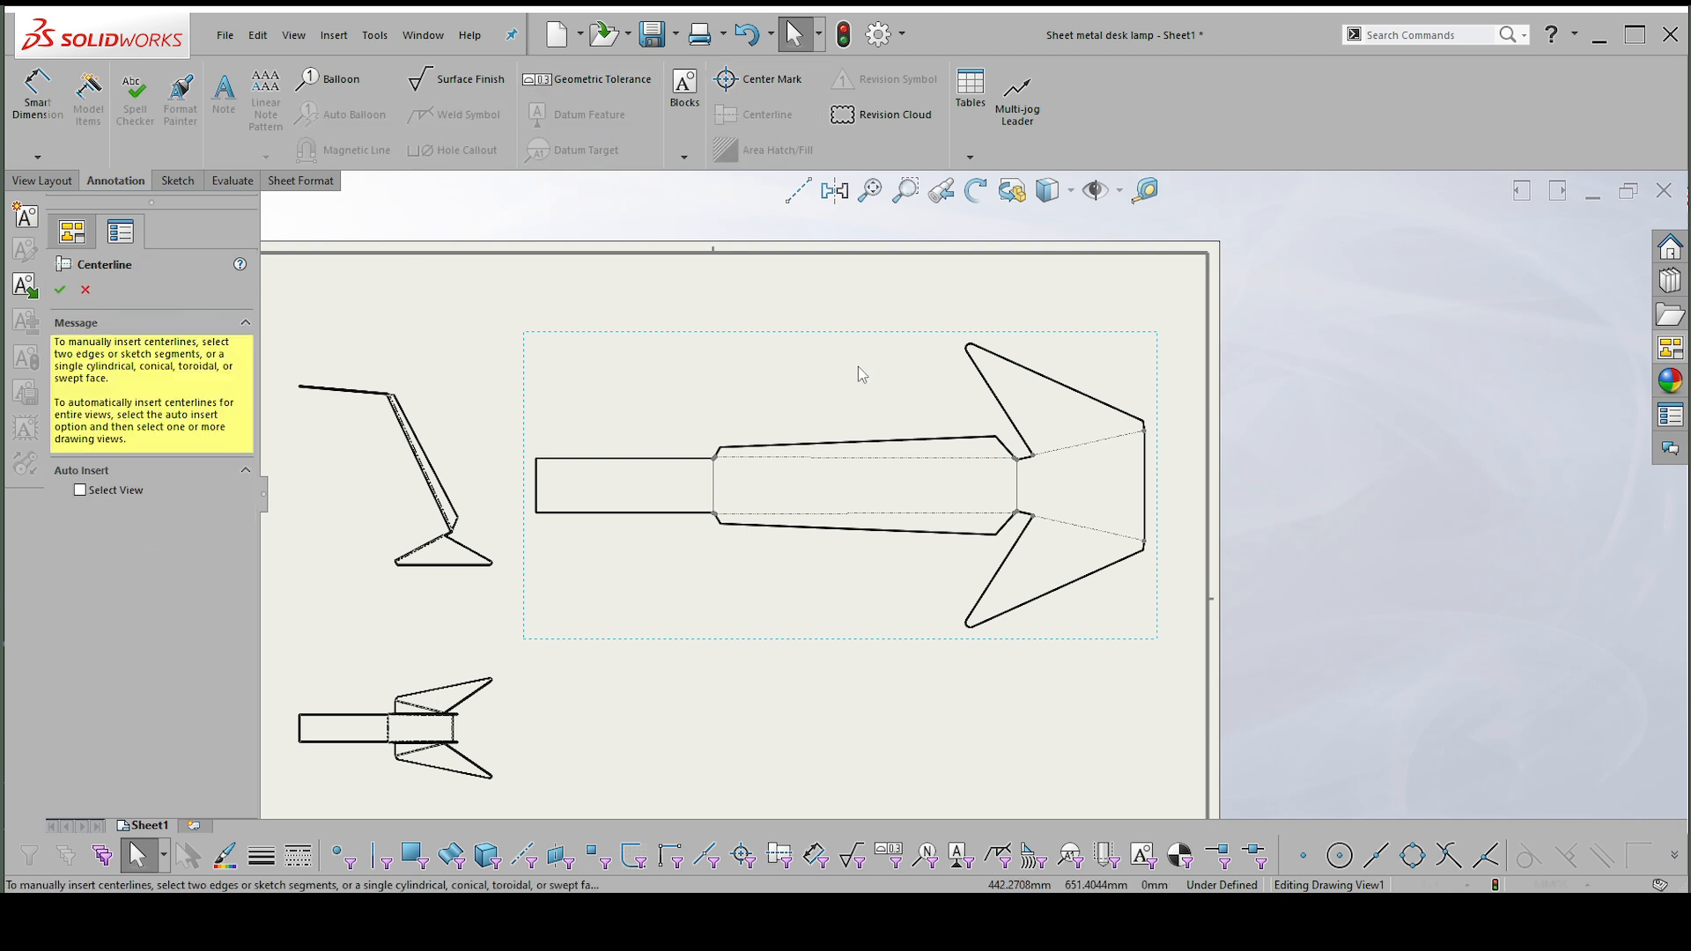
pyautogui.click(920, 439)
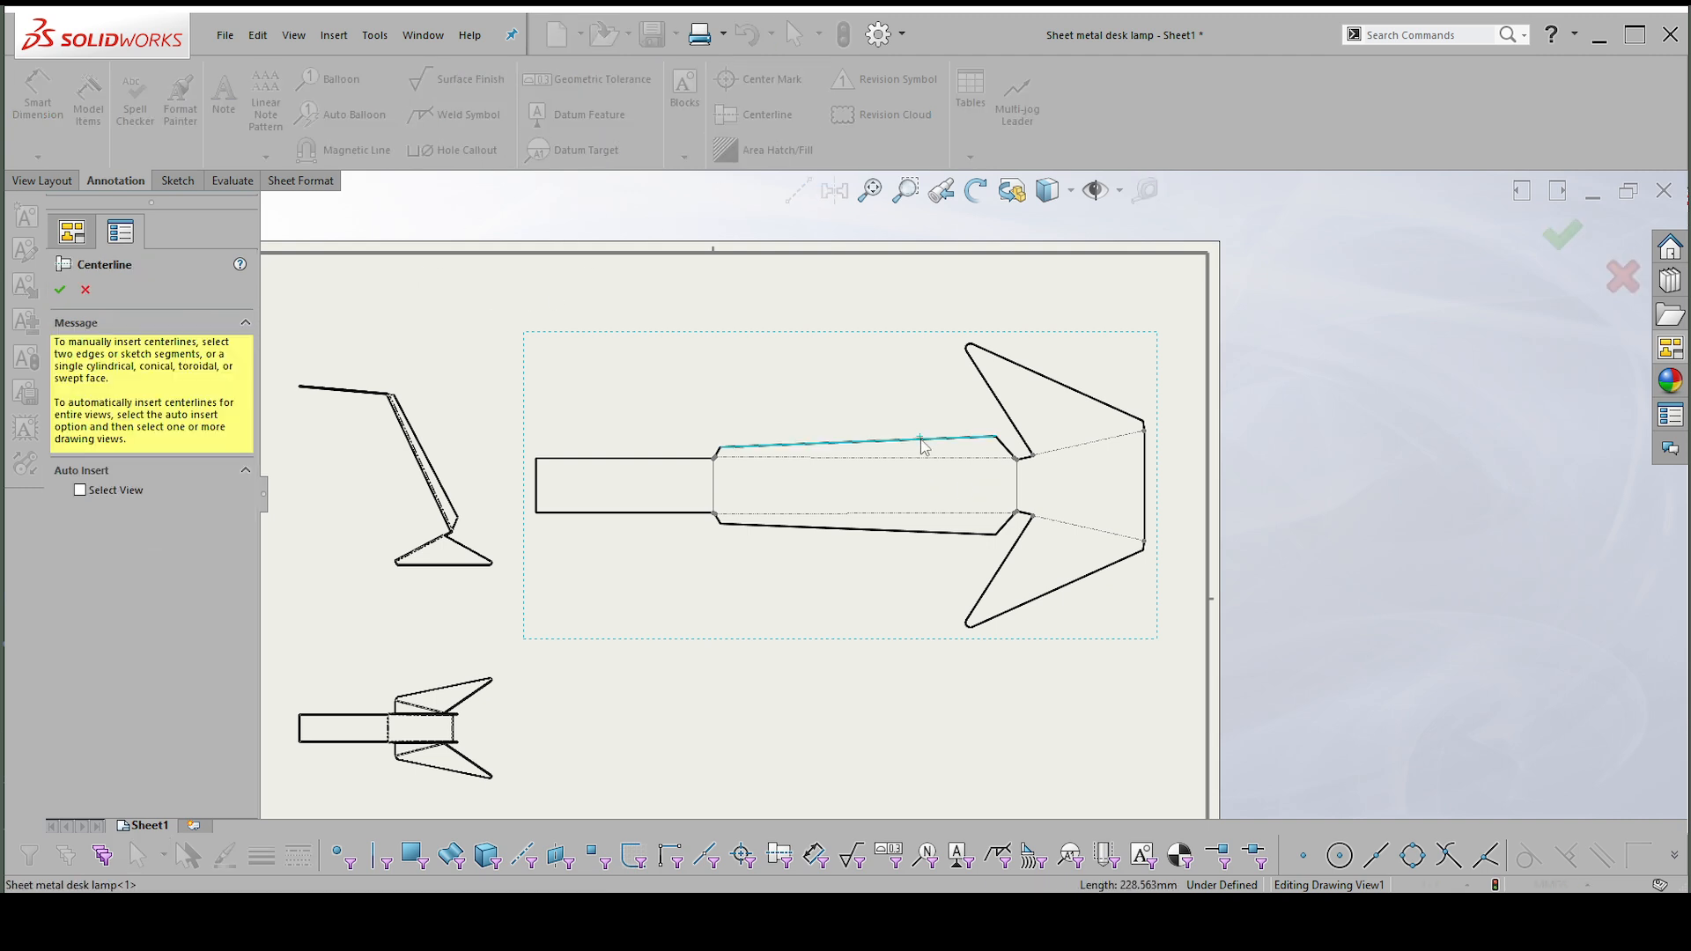
pyautogui.click(900, 532)
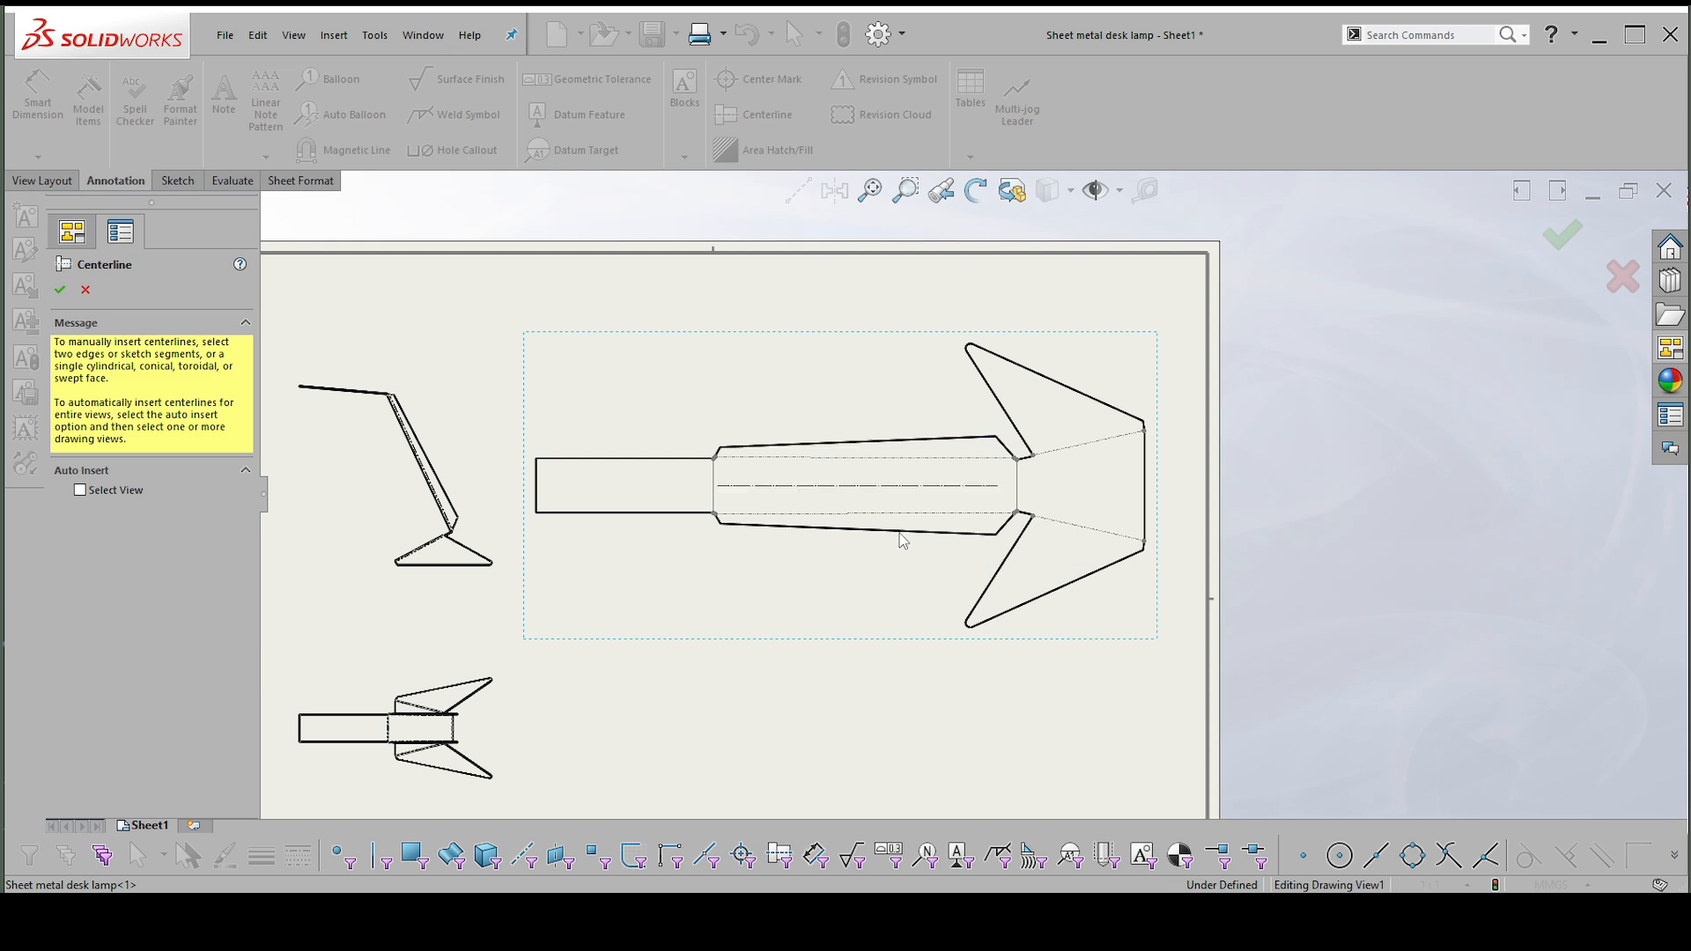
pyautogui.click(60, 290)
# Extend both ends of the centerline just beyond the outline of the flat pattern.
pyautogui.click(739, 493)
pyautogui.moveTo(719, 486); pyautogui.dragTo(659, 485)
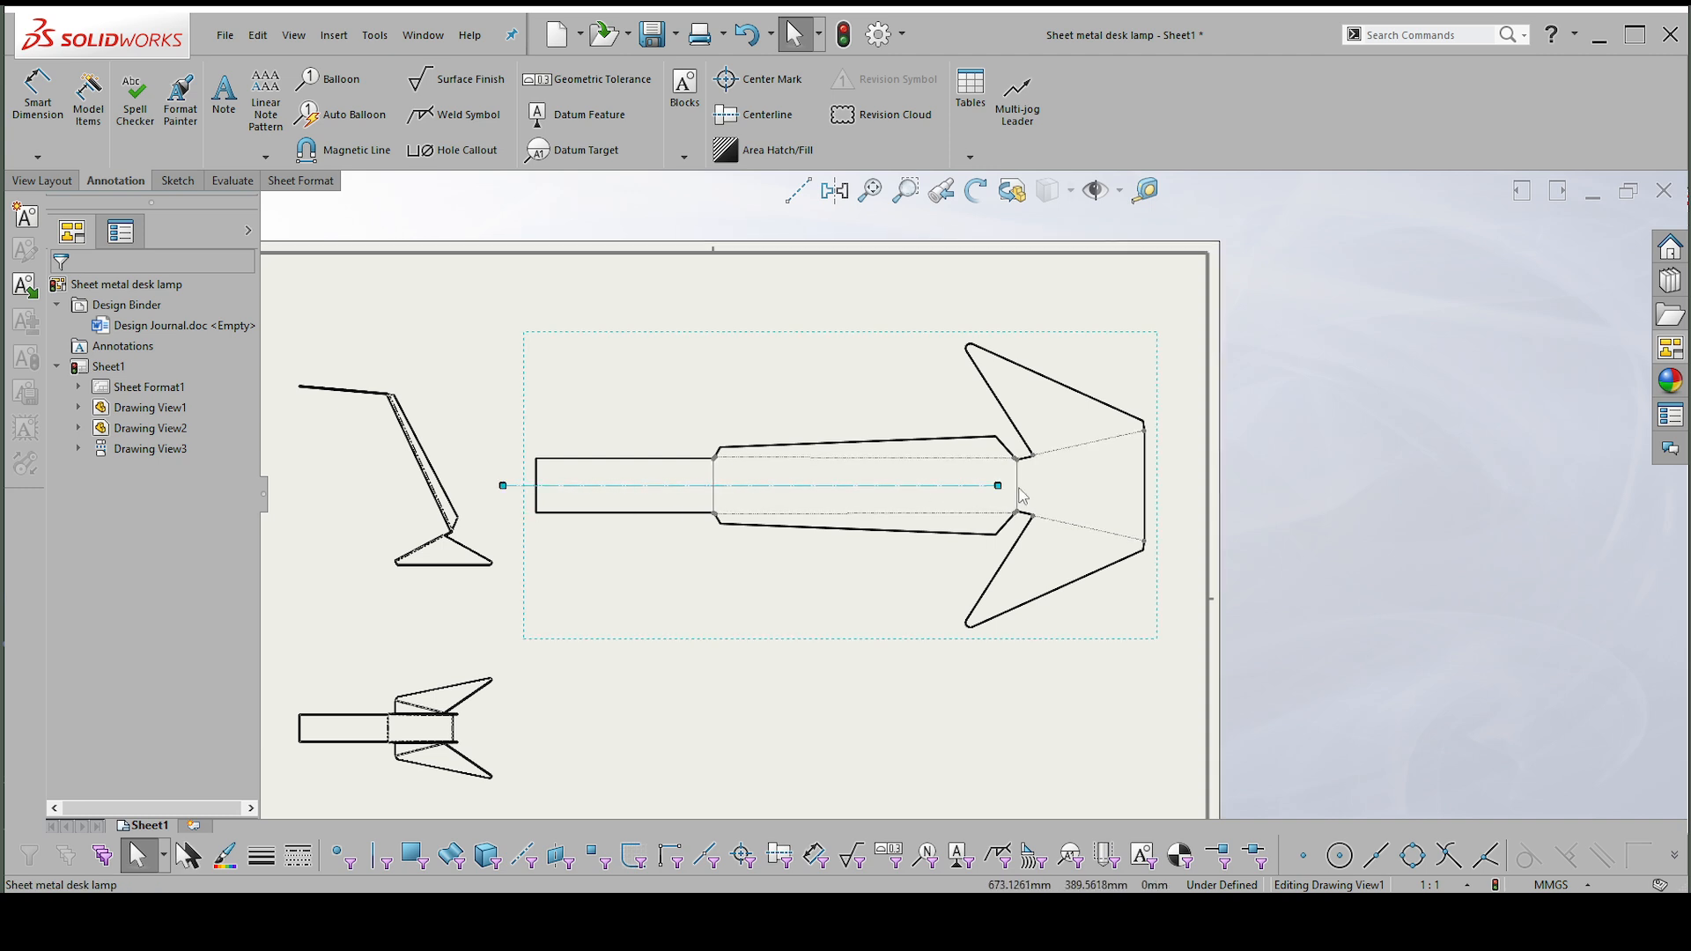
pyautogui.moveTo(998, 486); pyautogui.dragTo(1143, 482)
pyautogui.click(1178, 485)
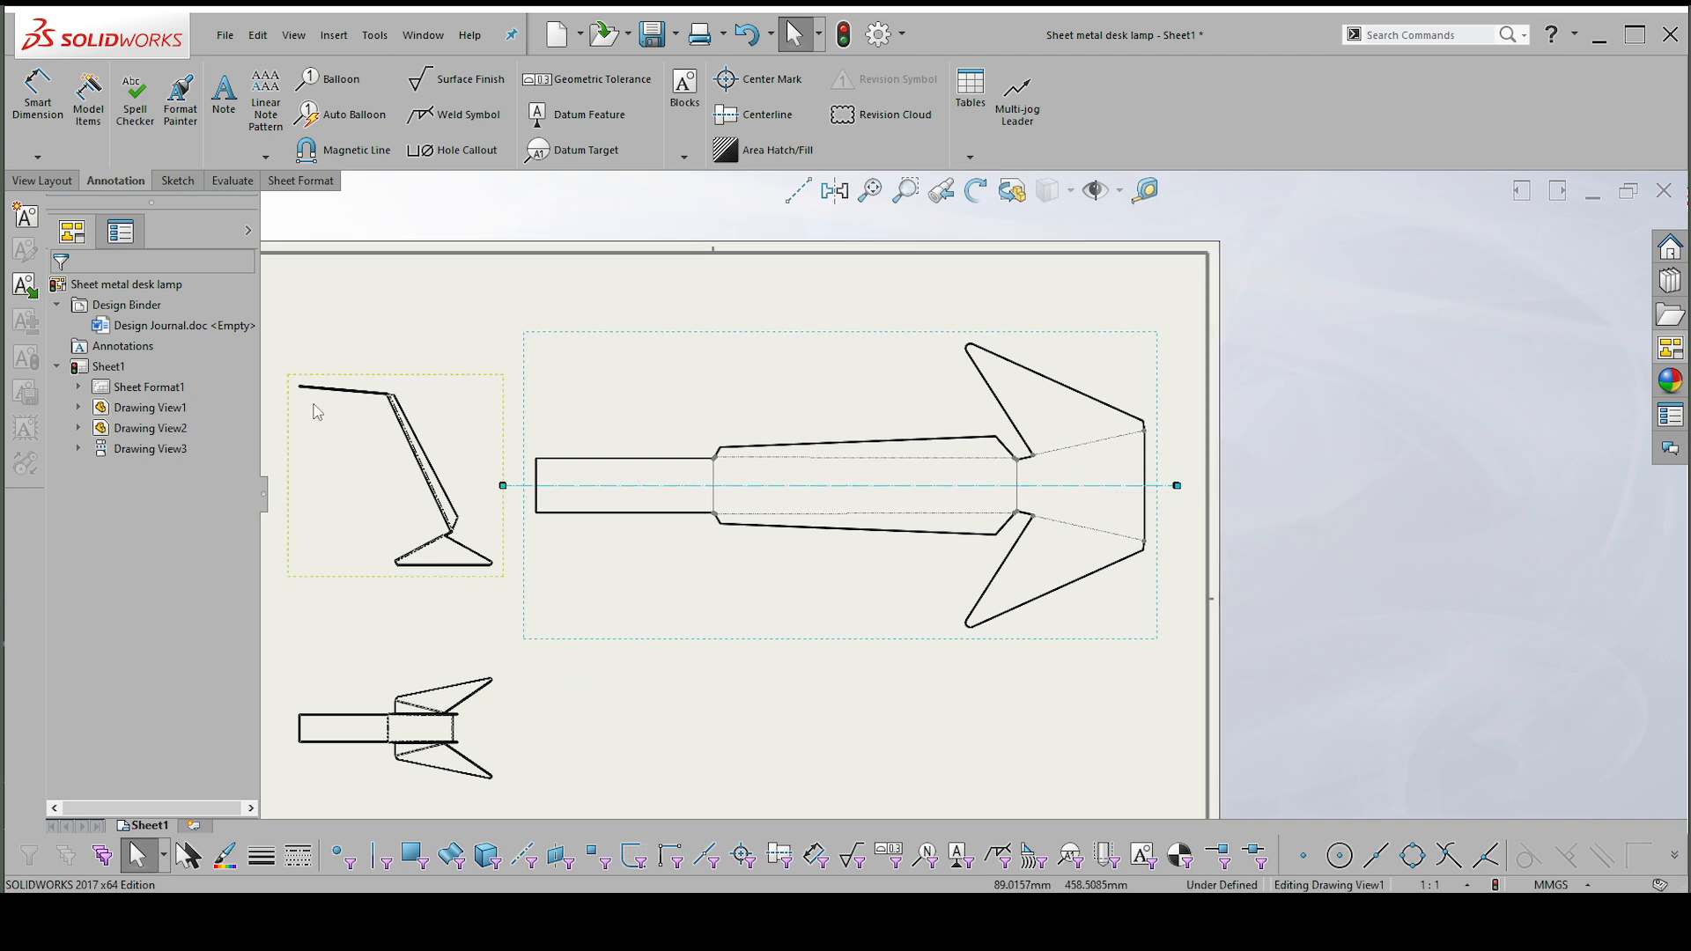
# Place leaderless notes with the centerline symbol at both ends of the flat pattern's centerline.
pyautogui.click(224, 92)
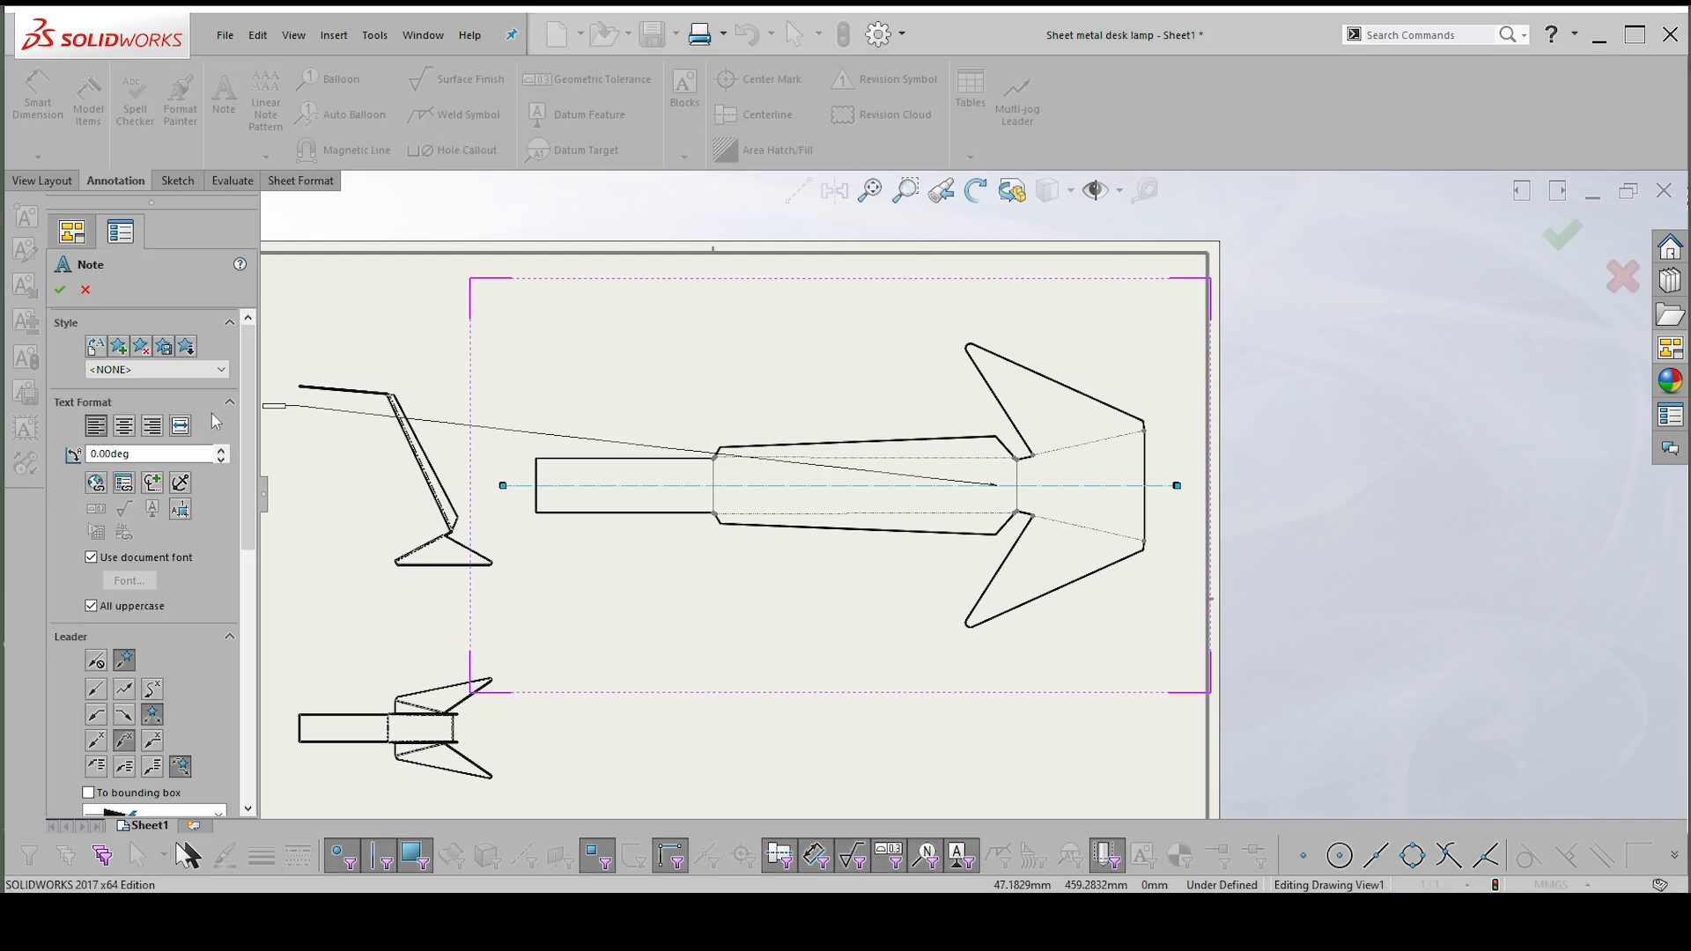
pyautogui.click(152, 483)
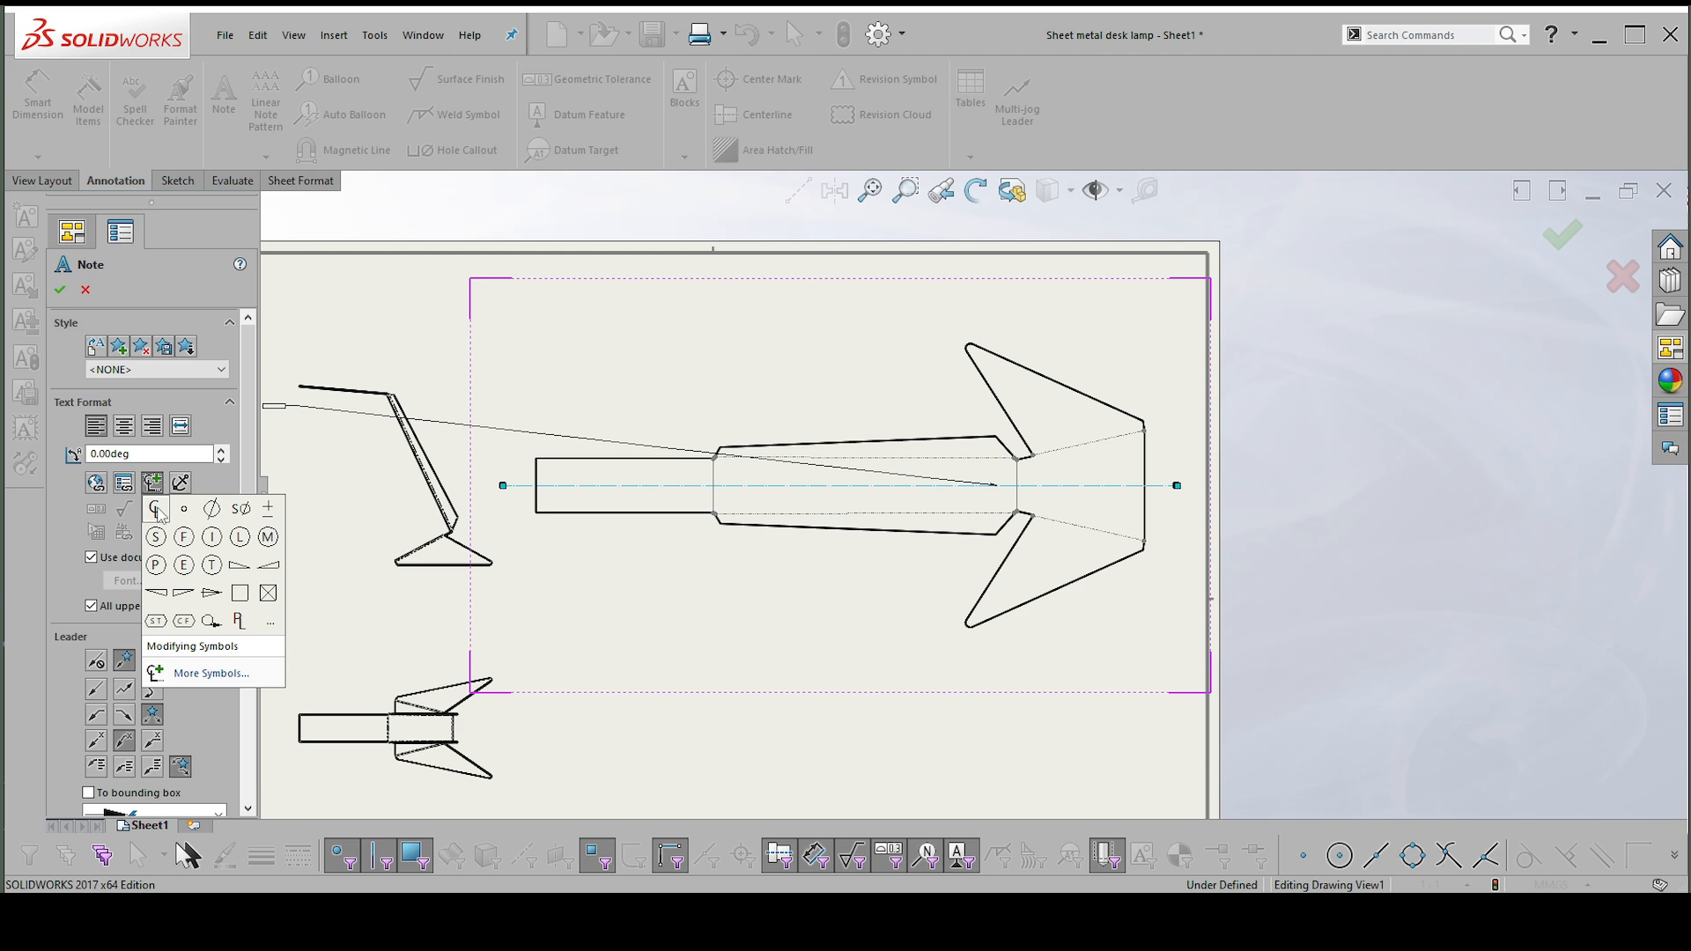
pyautogui.click(156, 509)
pyautogui.scroll(1, 672, 483)
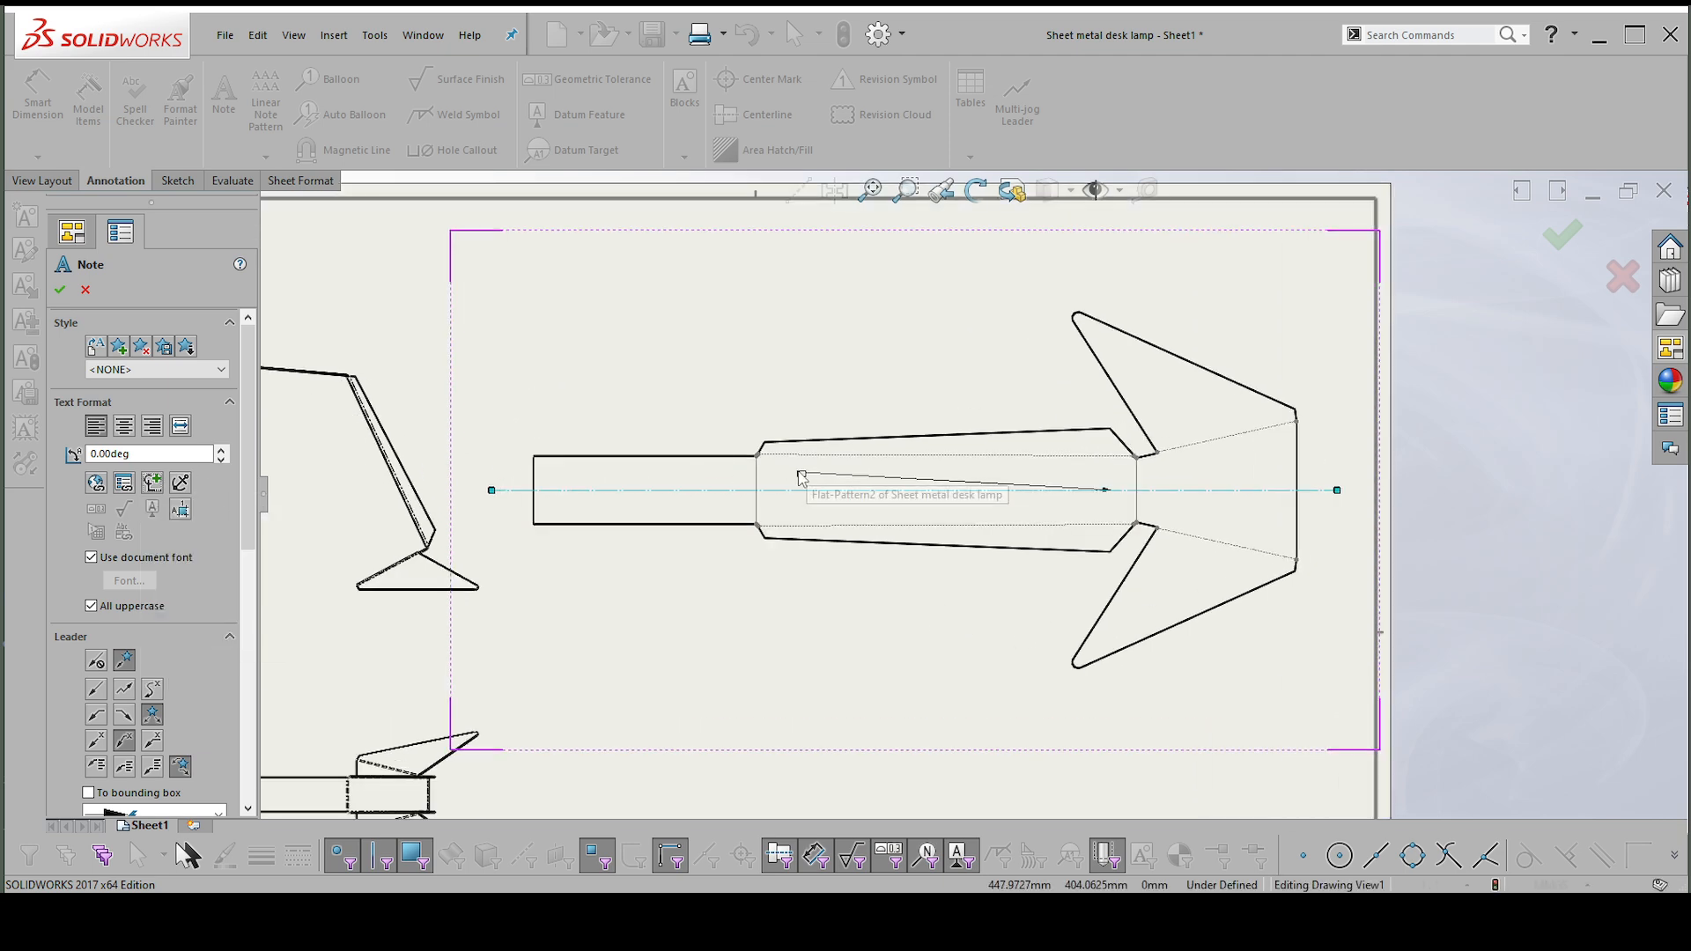
pyautogui.click(96, 662)
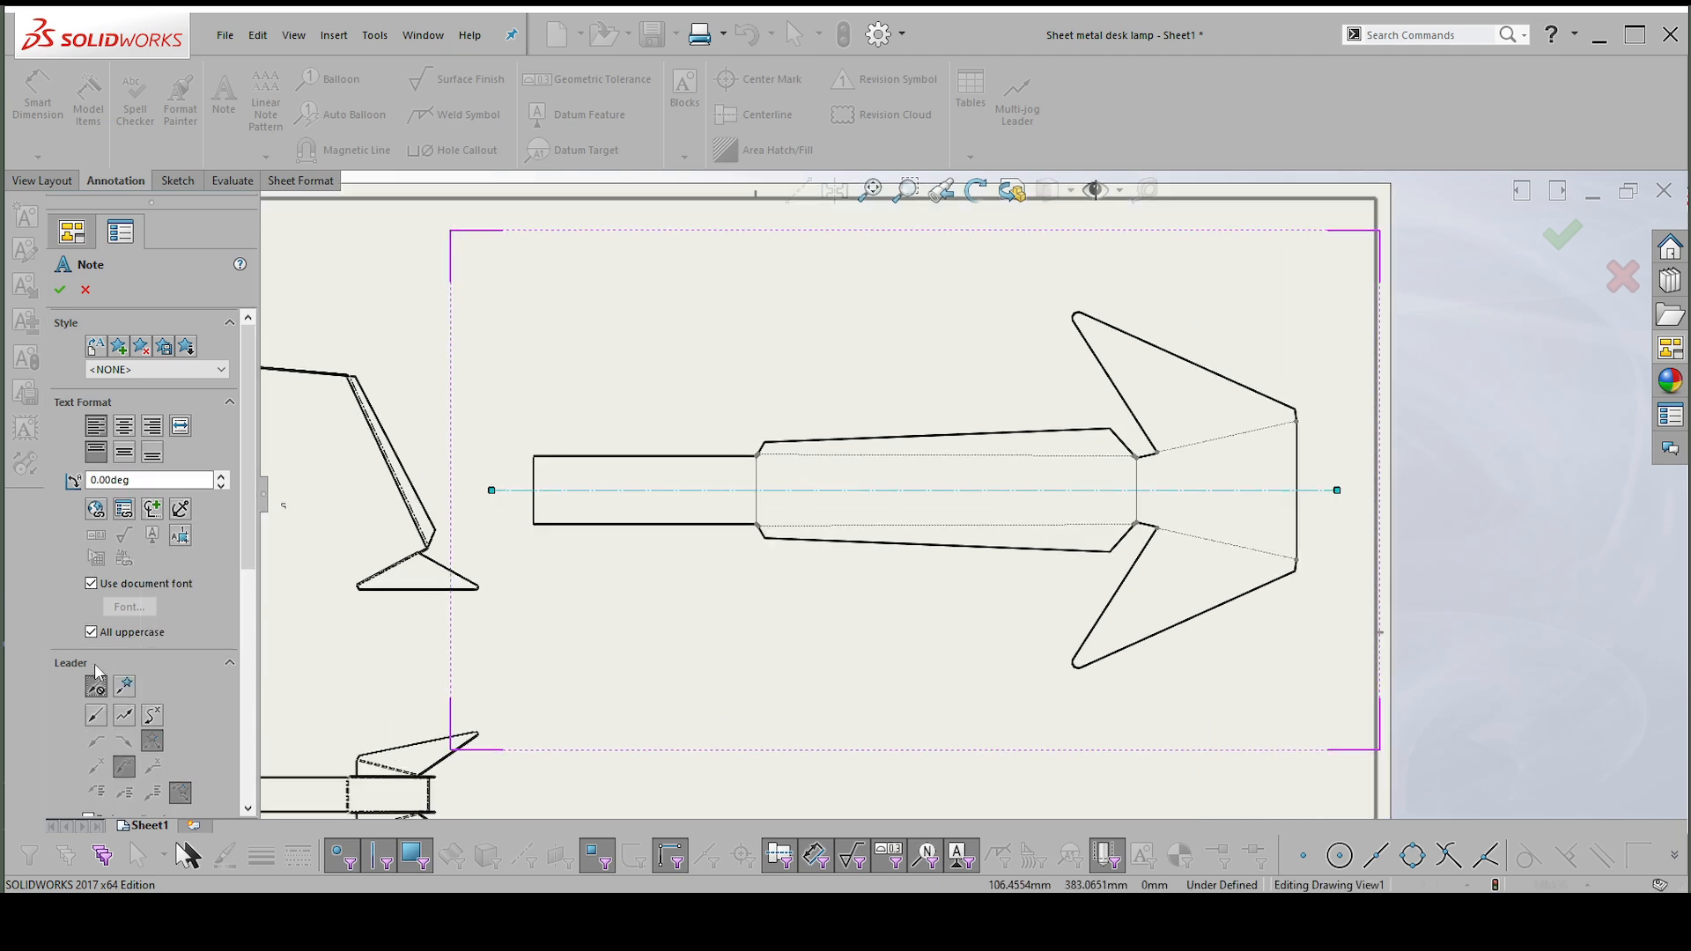
pyautogui.scroll(-2, 550, 511)
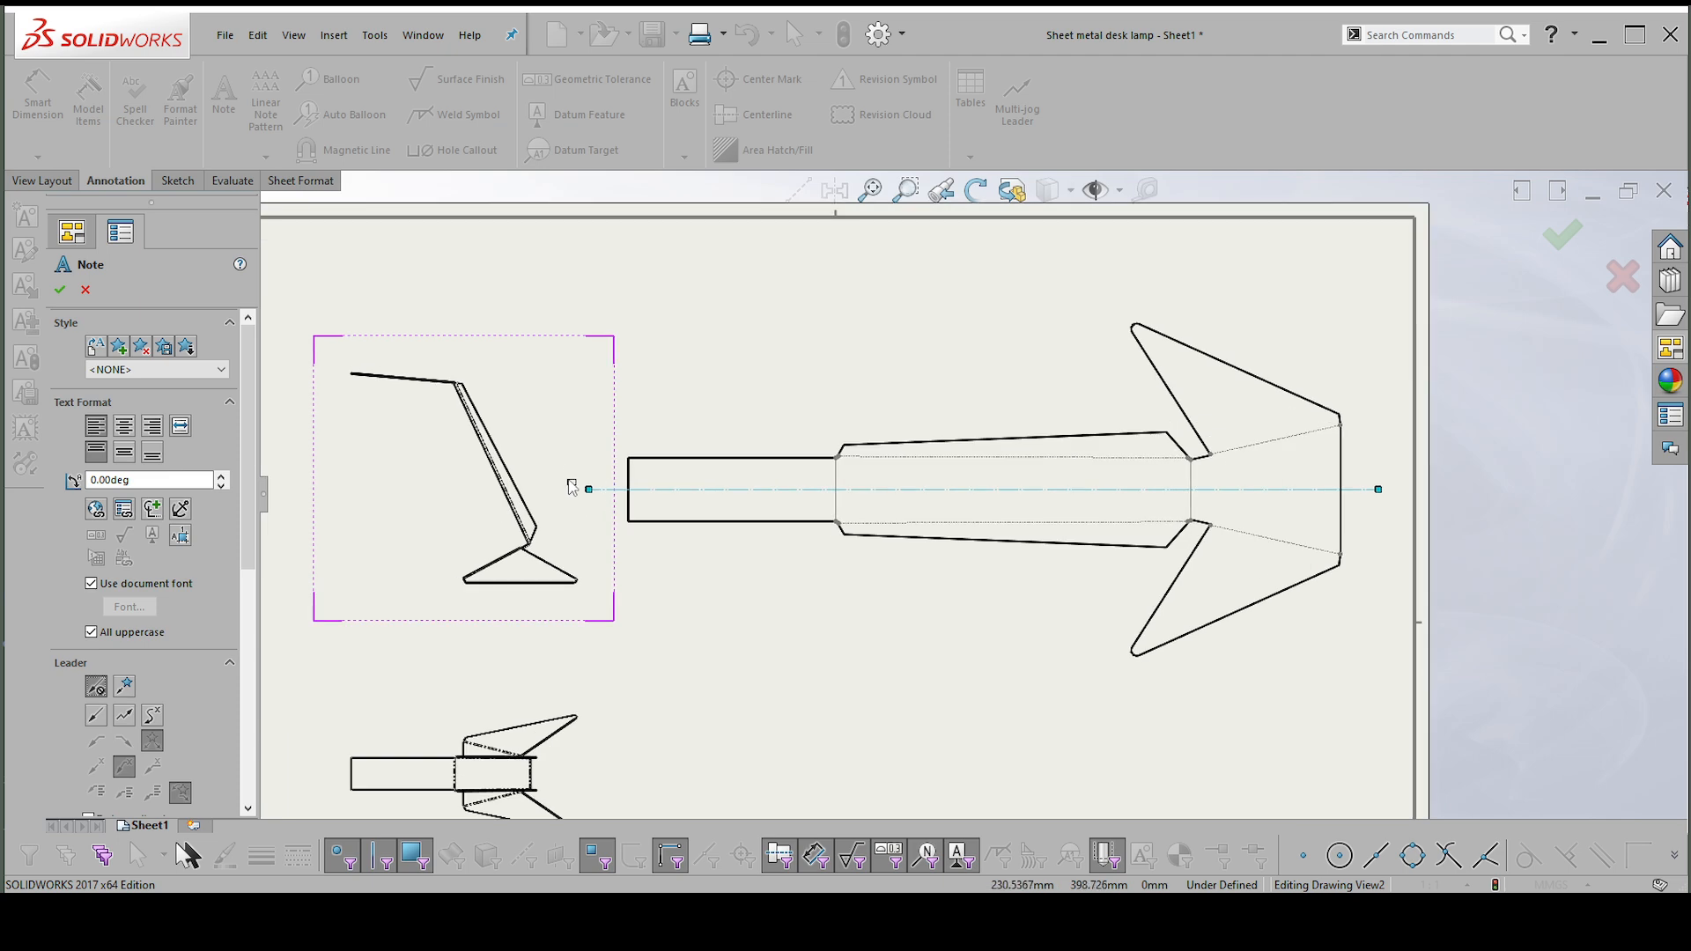
pyautogui.click(571, 487)
pyautogui.click(1398, 491)
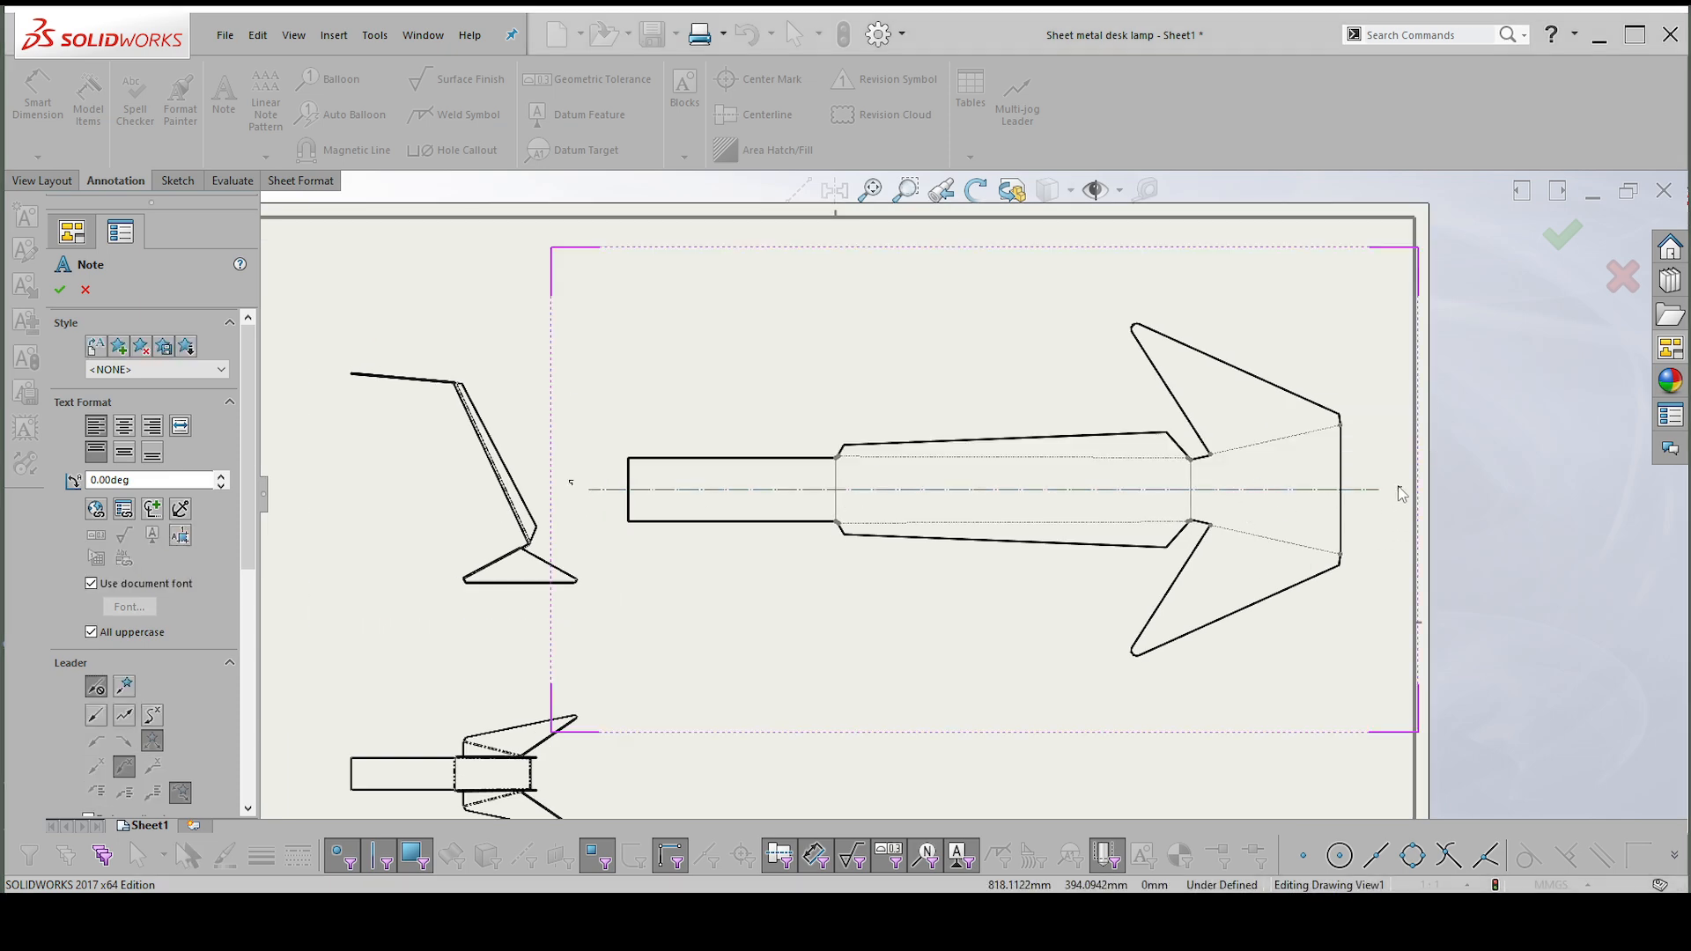
pyautogui.click(1392, 491)
pyautogui.click(1392, 501)
pyautogui.scroll(-2, 1392, 501)
pyautogui.press('Escape')
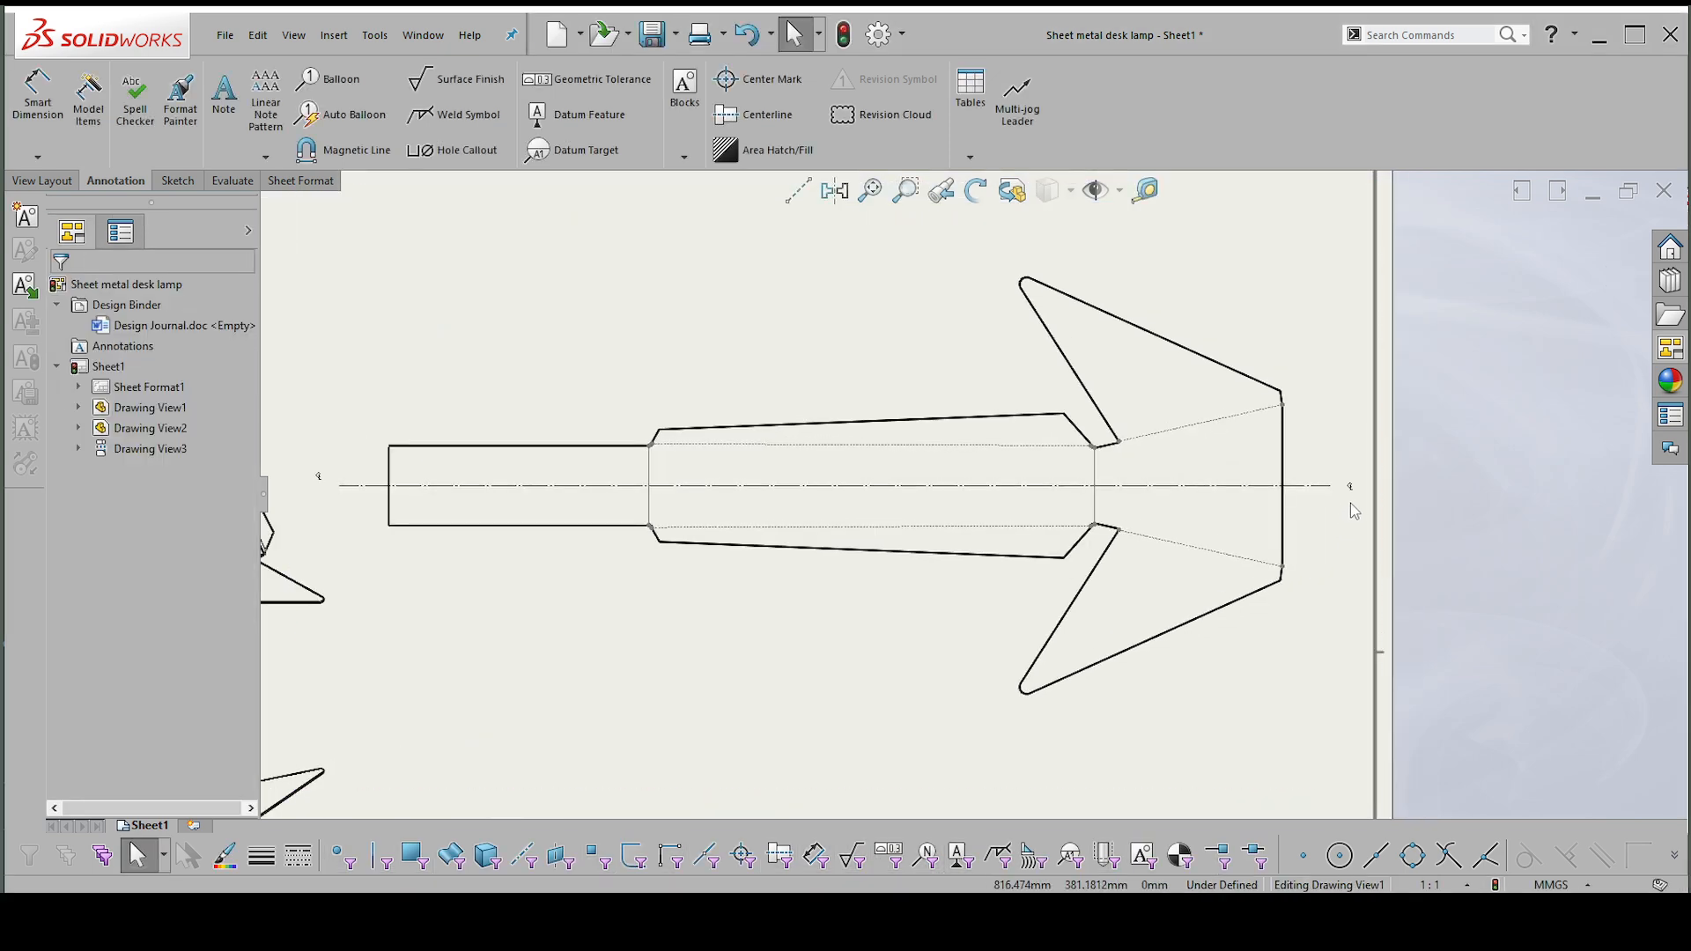
# Override the document font of both centerline symbol notes and set their text height to 18 points.
pyautogui.click(1351, 489)
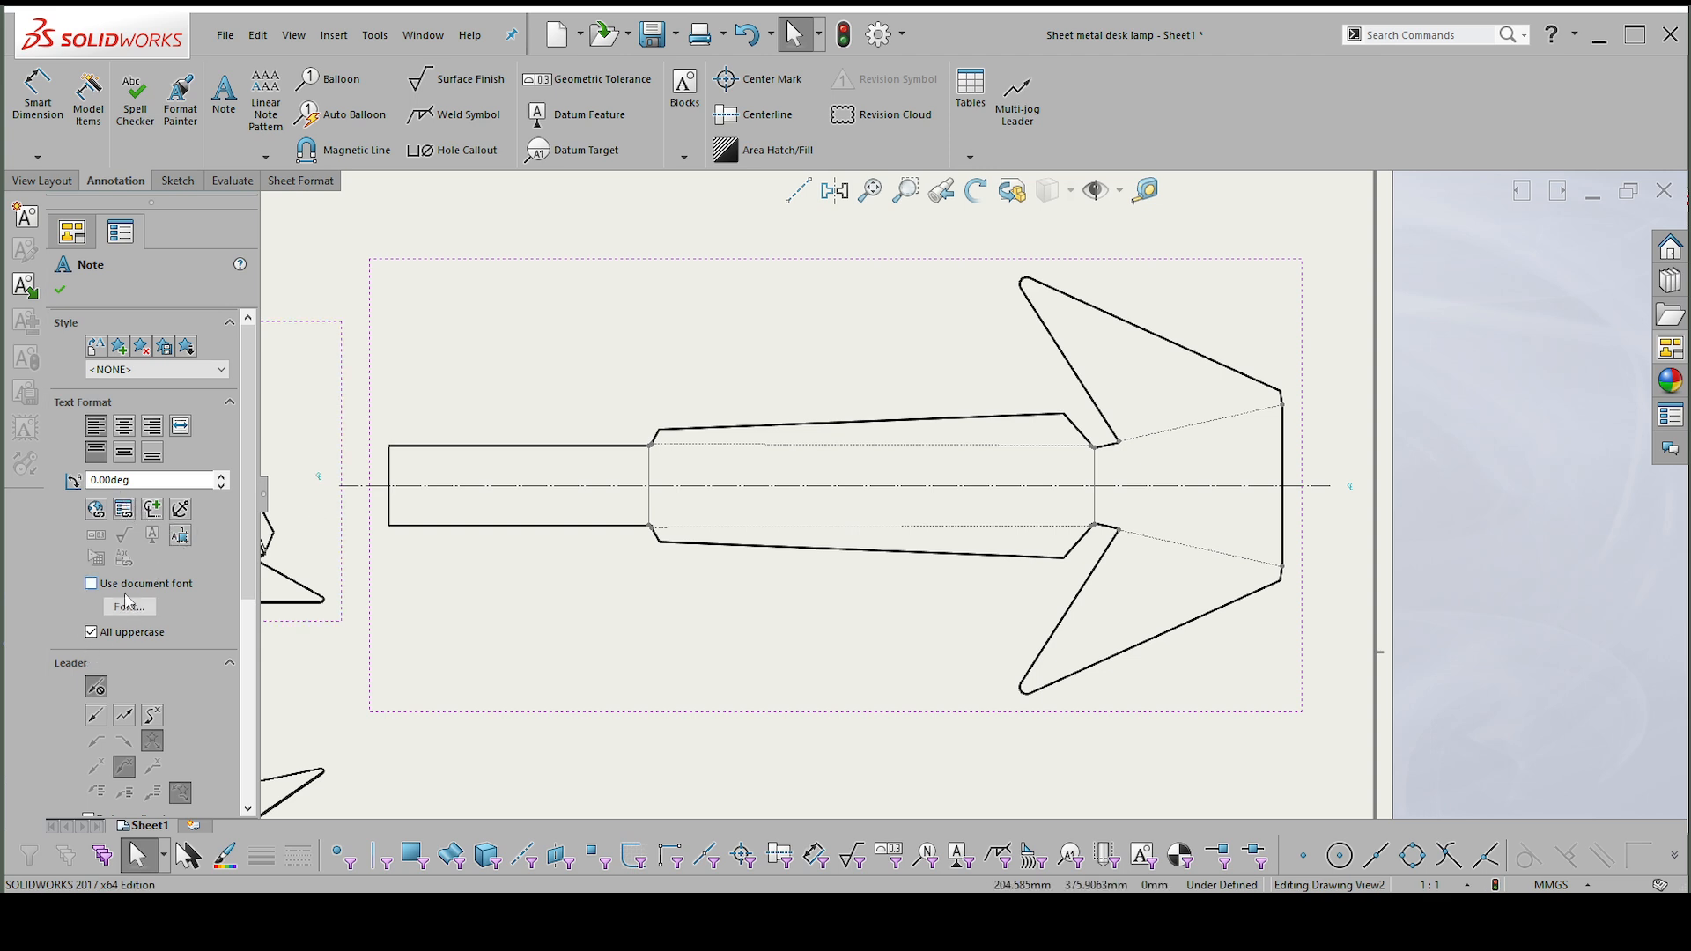
pyautogui.click(129, 606)
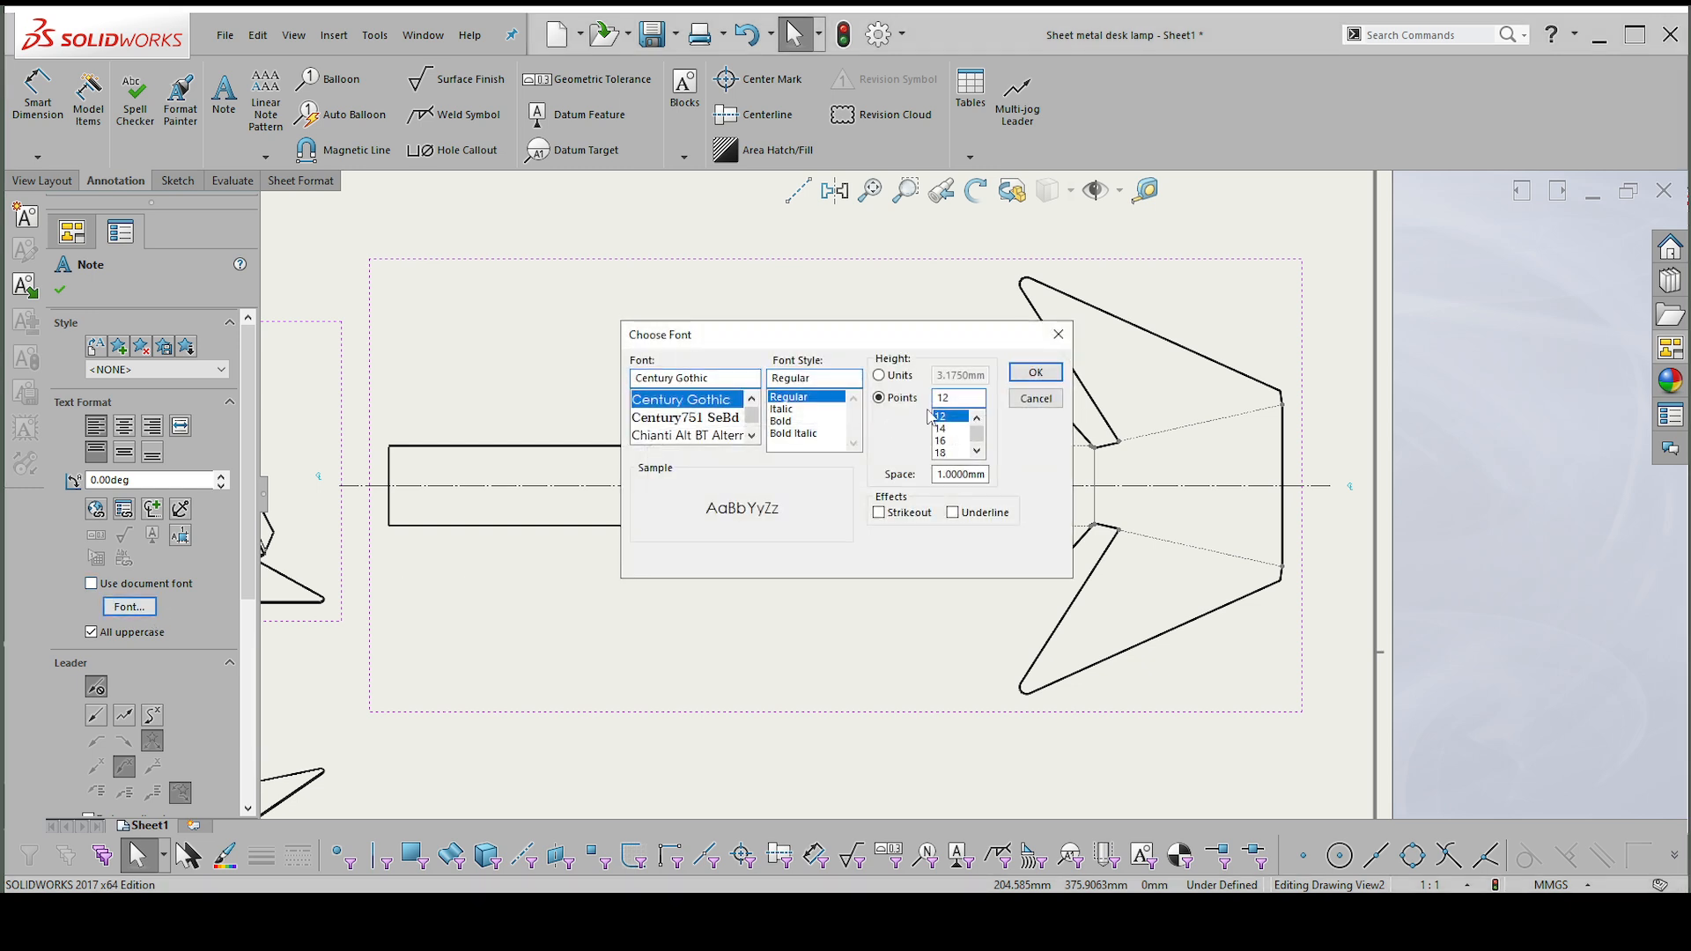
pyautogui.click(940, 453)
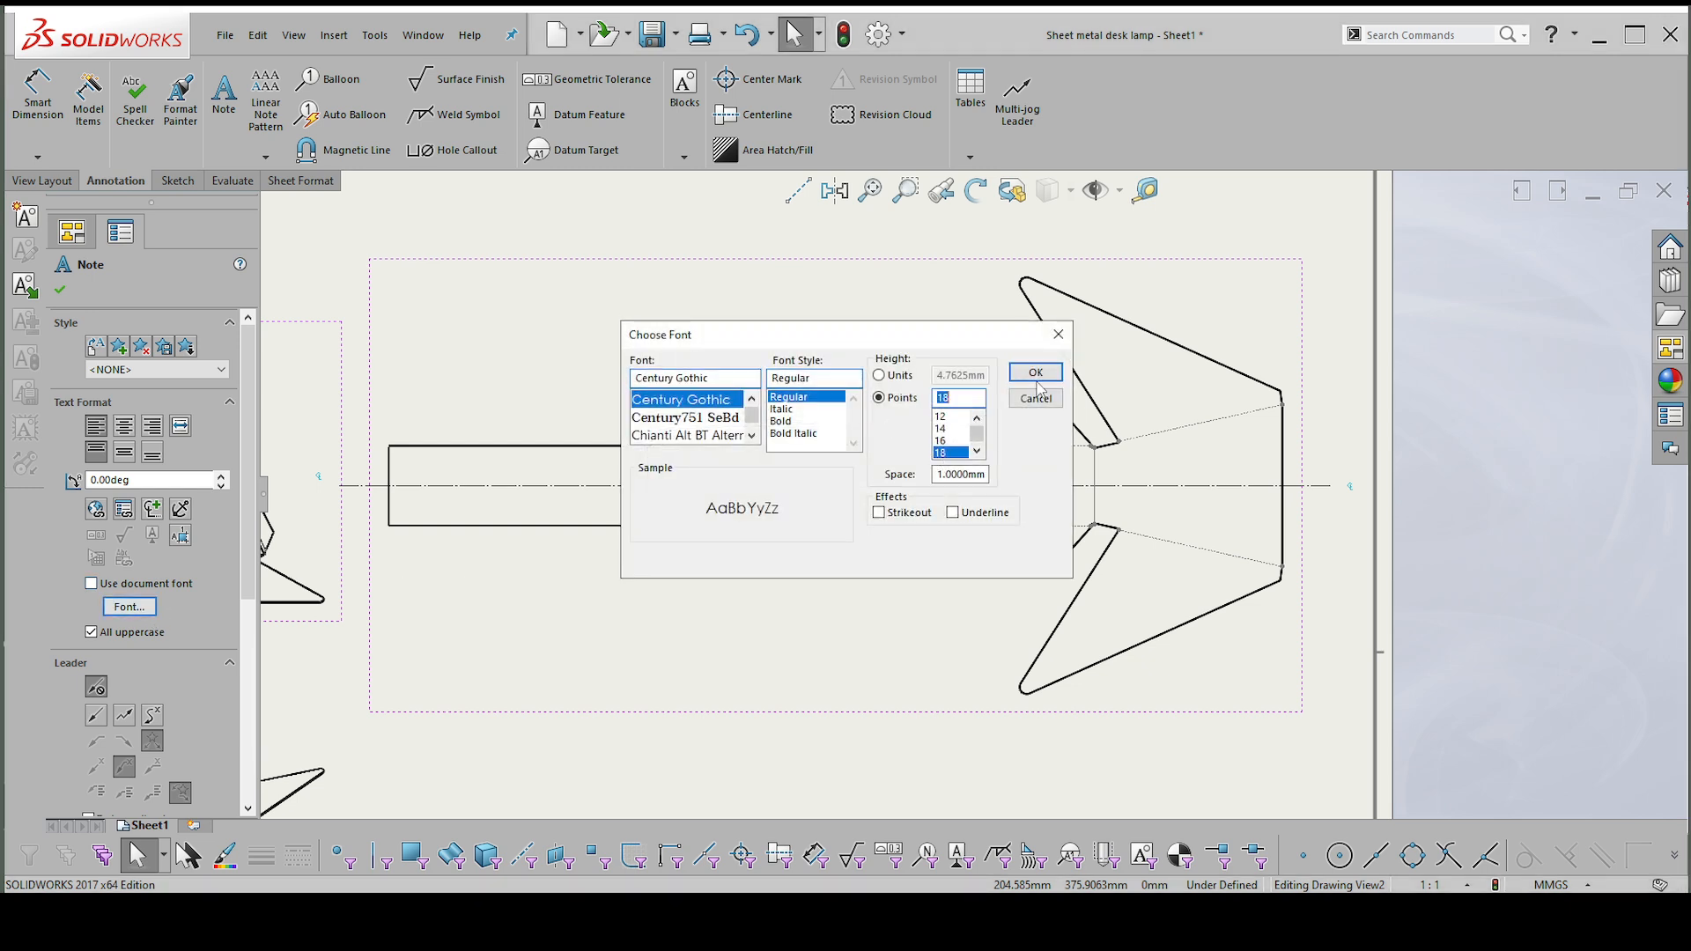
pyautogui.click(1037, 376)
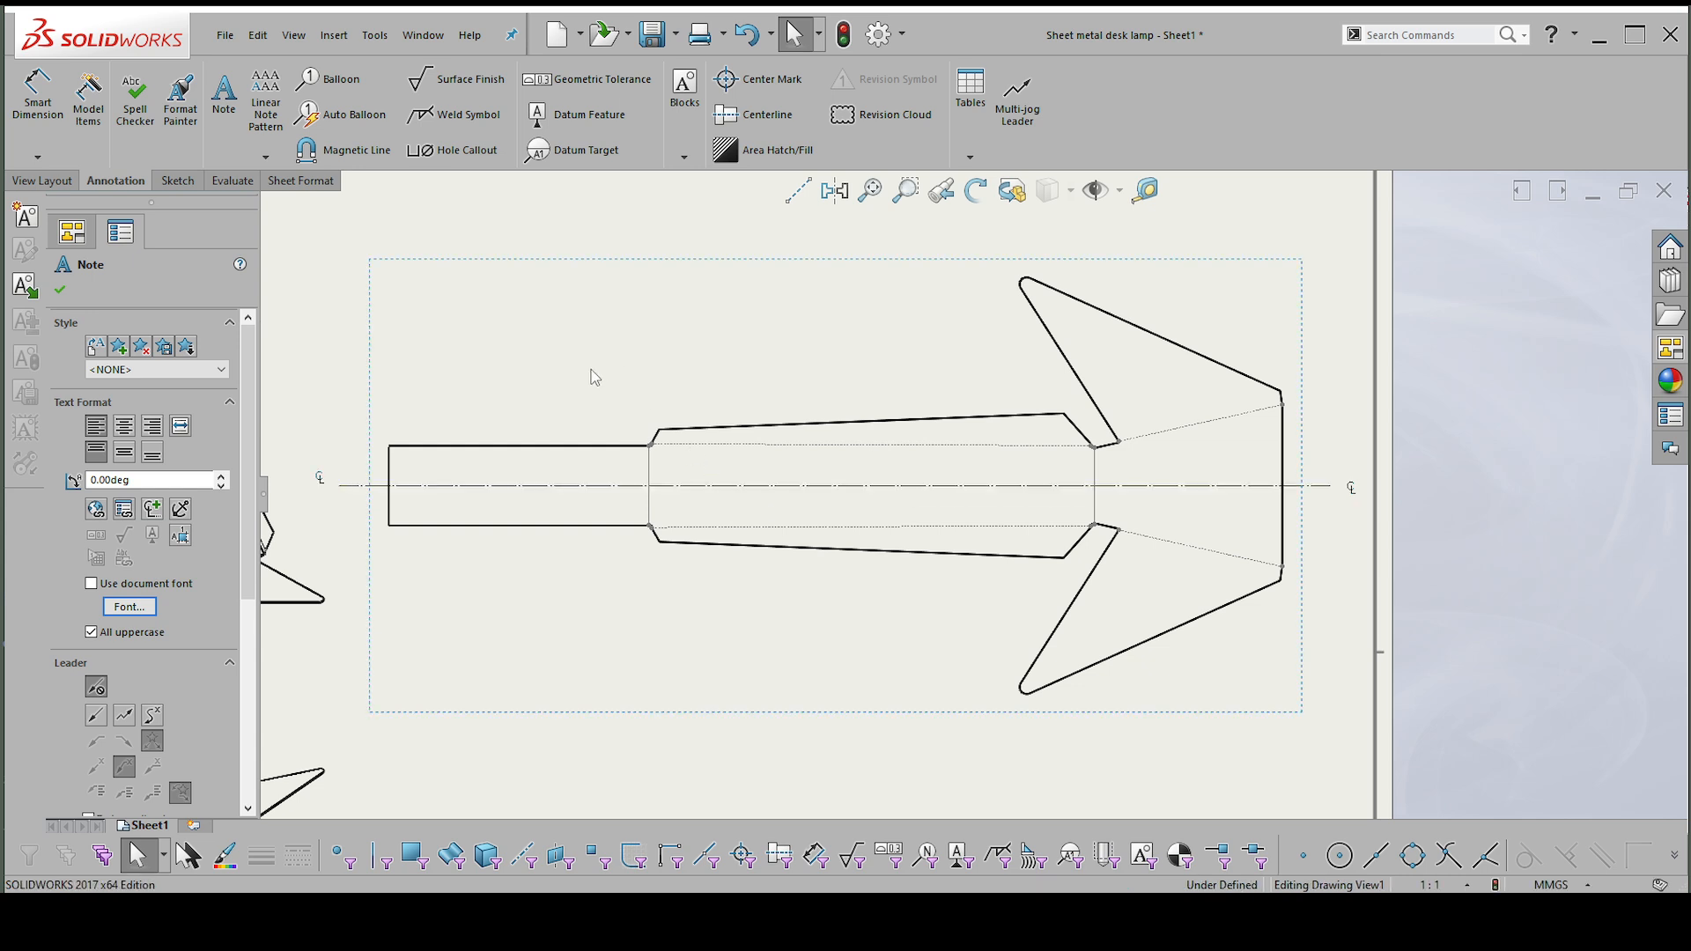
pyautogui.click(810, 432)
# Attach datum feature A to the flat pattern's centerline and datum feature B to the straight outer end edge of the base.
pyautogui.scroll(2, 810, 431)
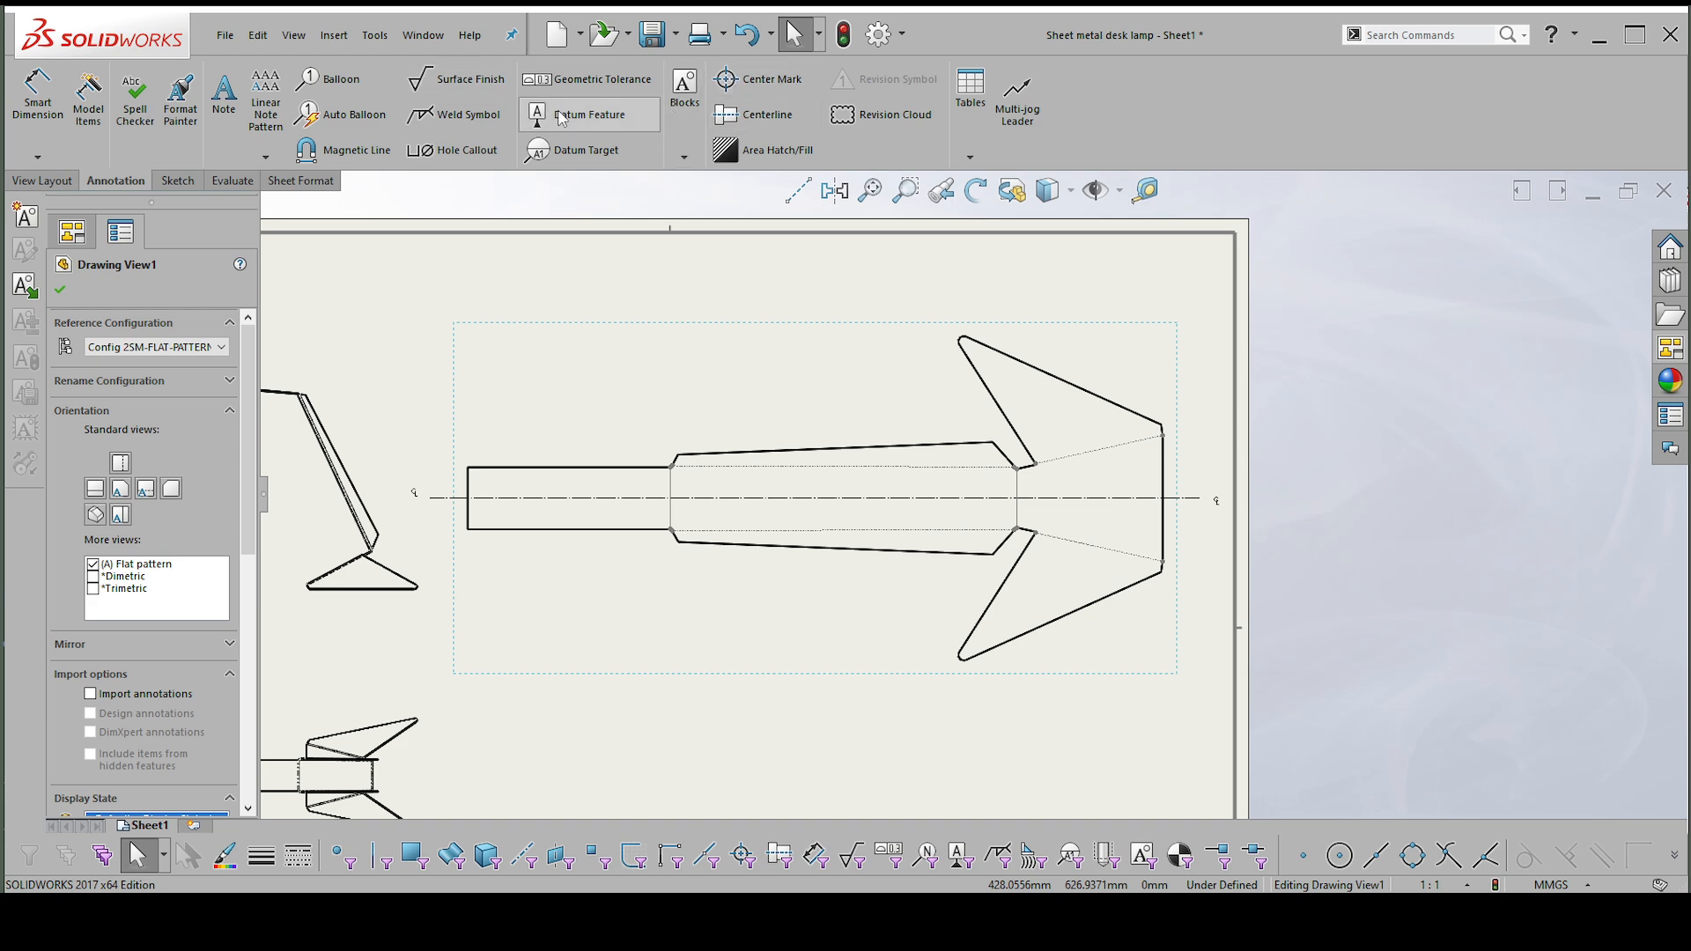
pyautogui.click(1184, 499)
pyautogui.click(1207, 397)
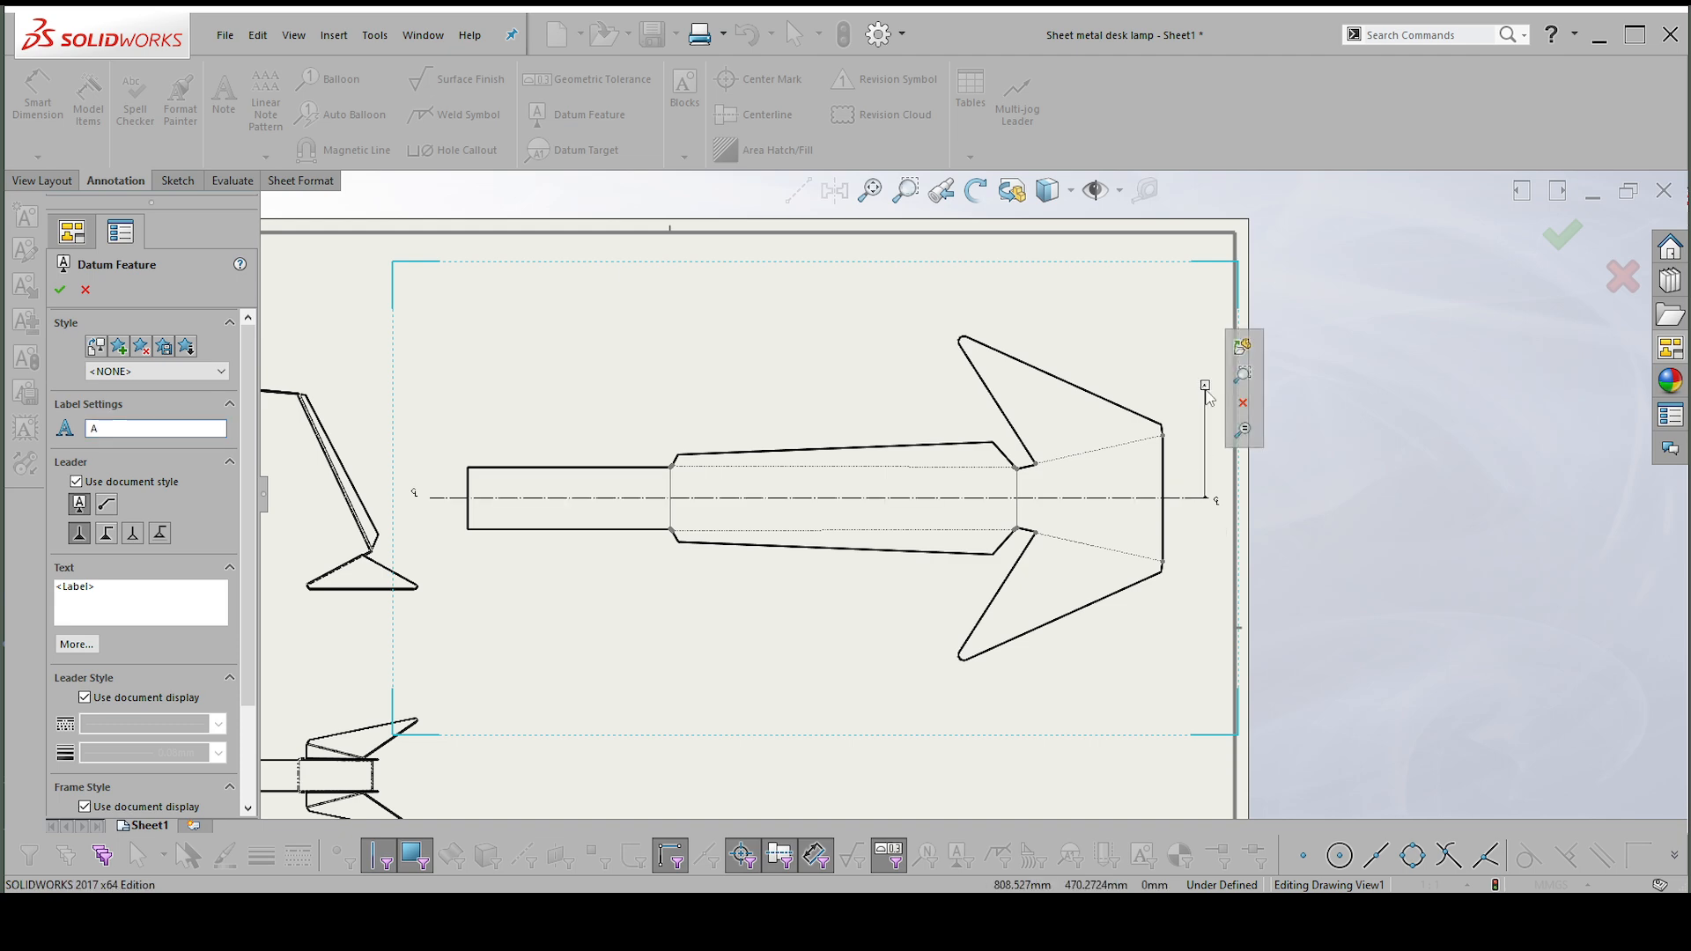
pyautogui.click(1164, 454)
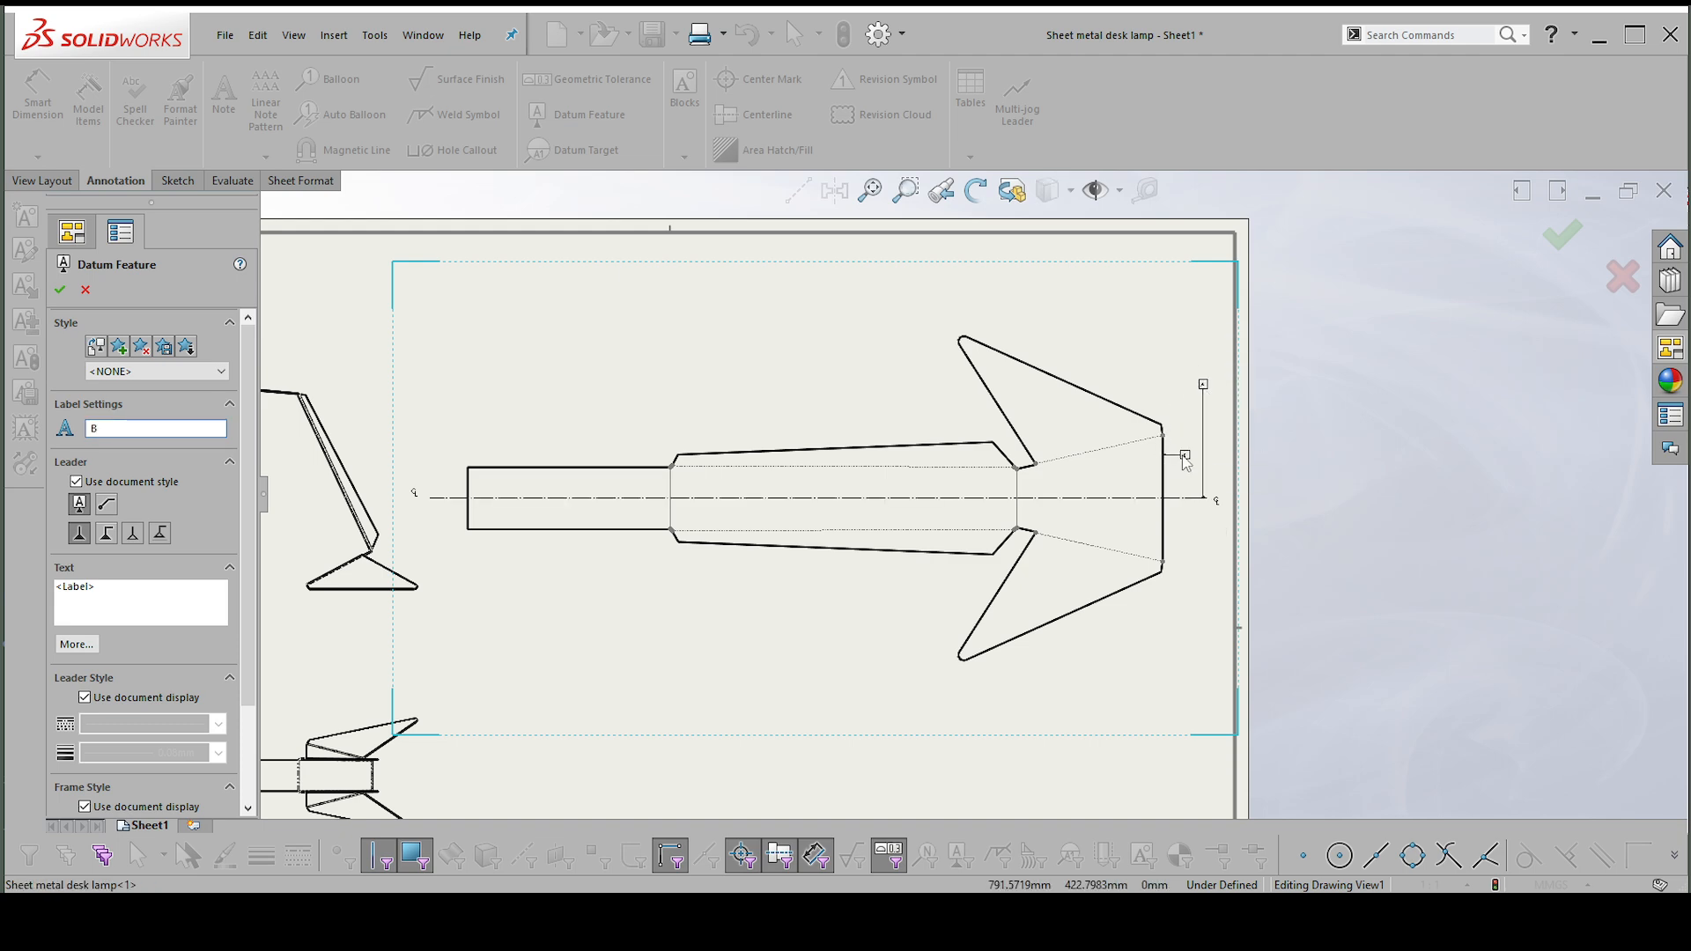
pyautogui.click(1186, 295)
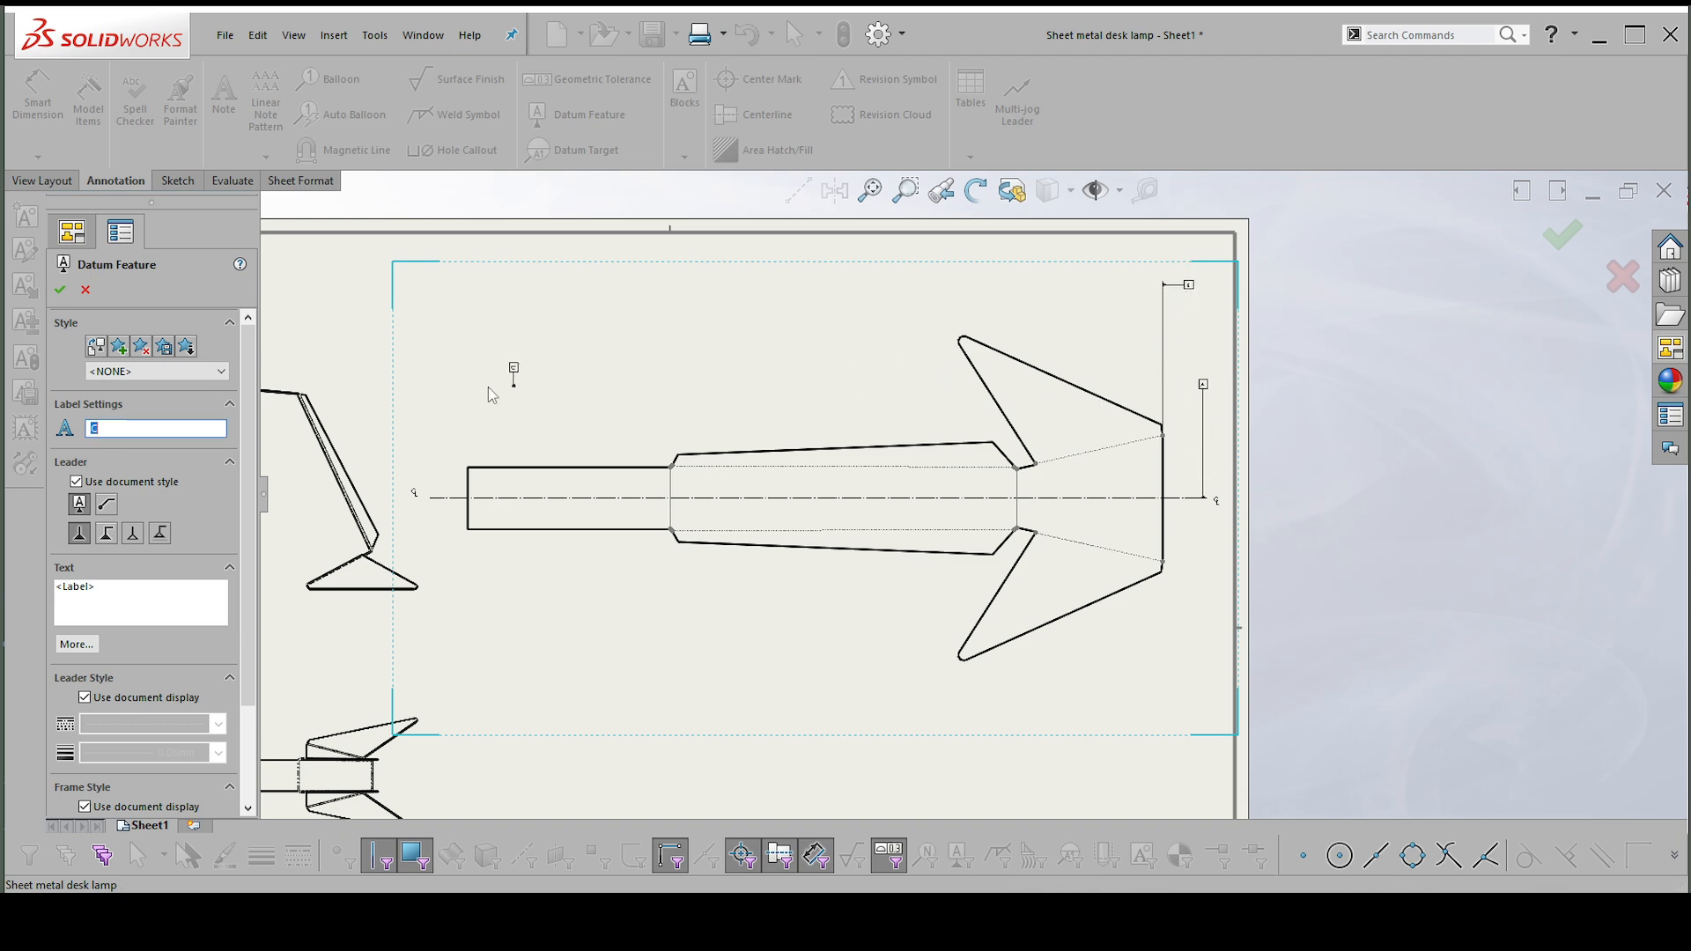
pyautogui.click(60, 290)
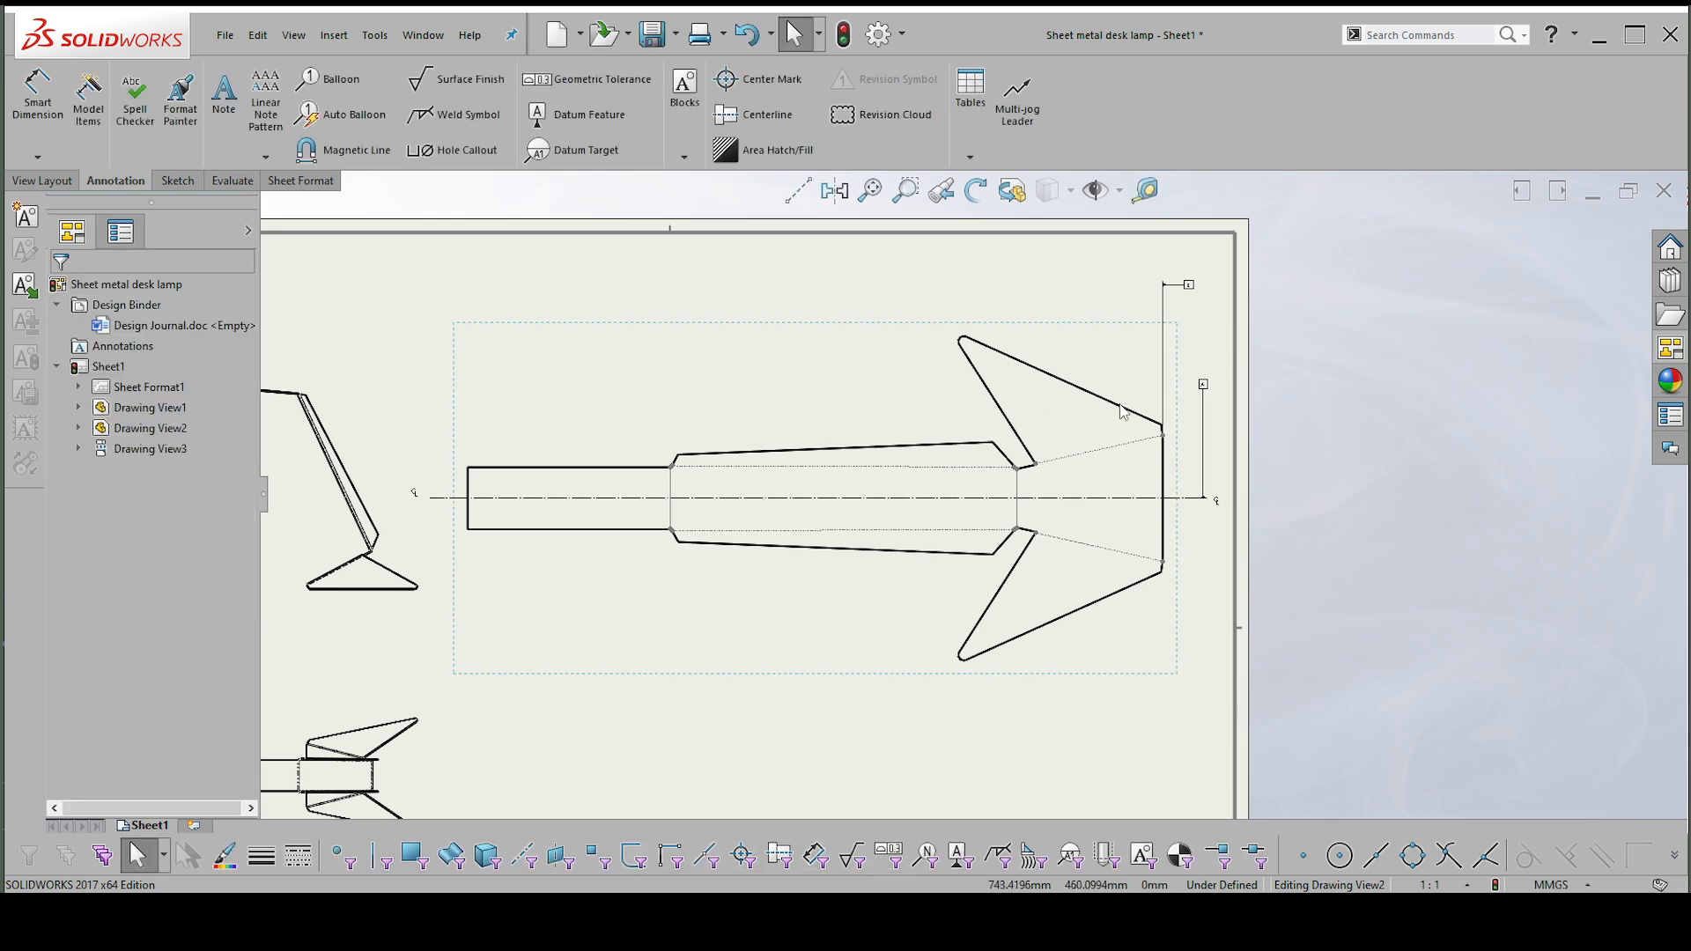
# Move the front view slightly away from the flat pattern view, toward the sheet's left border.
pyautogui.scroll(2, 720, 412)
pyautogui.scroll(-2, 721, 412)
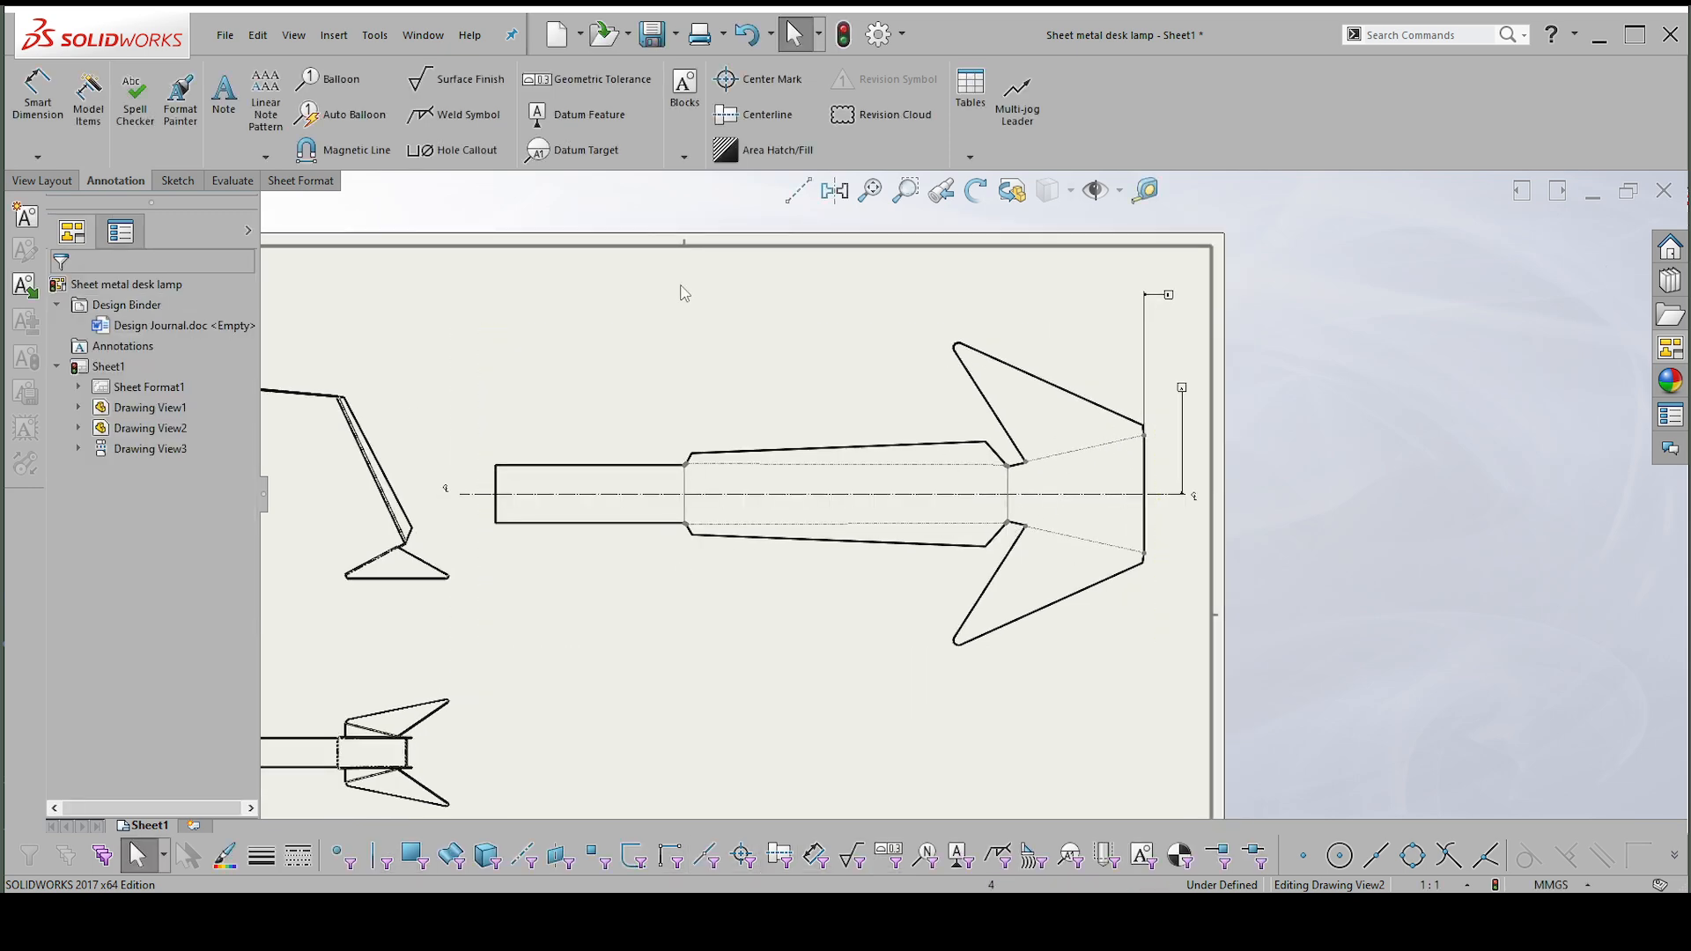
pyautogui.scroll(1, 844, 454)
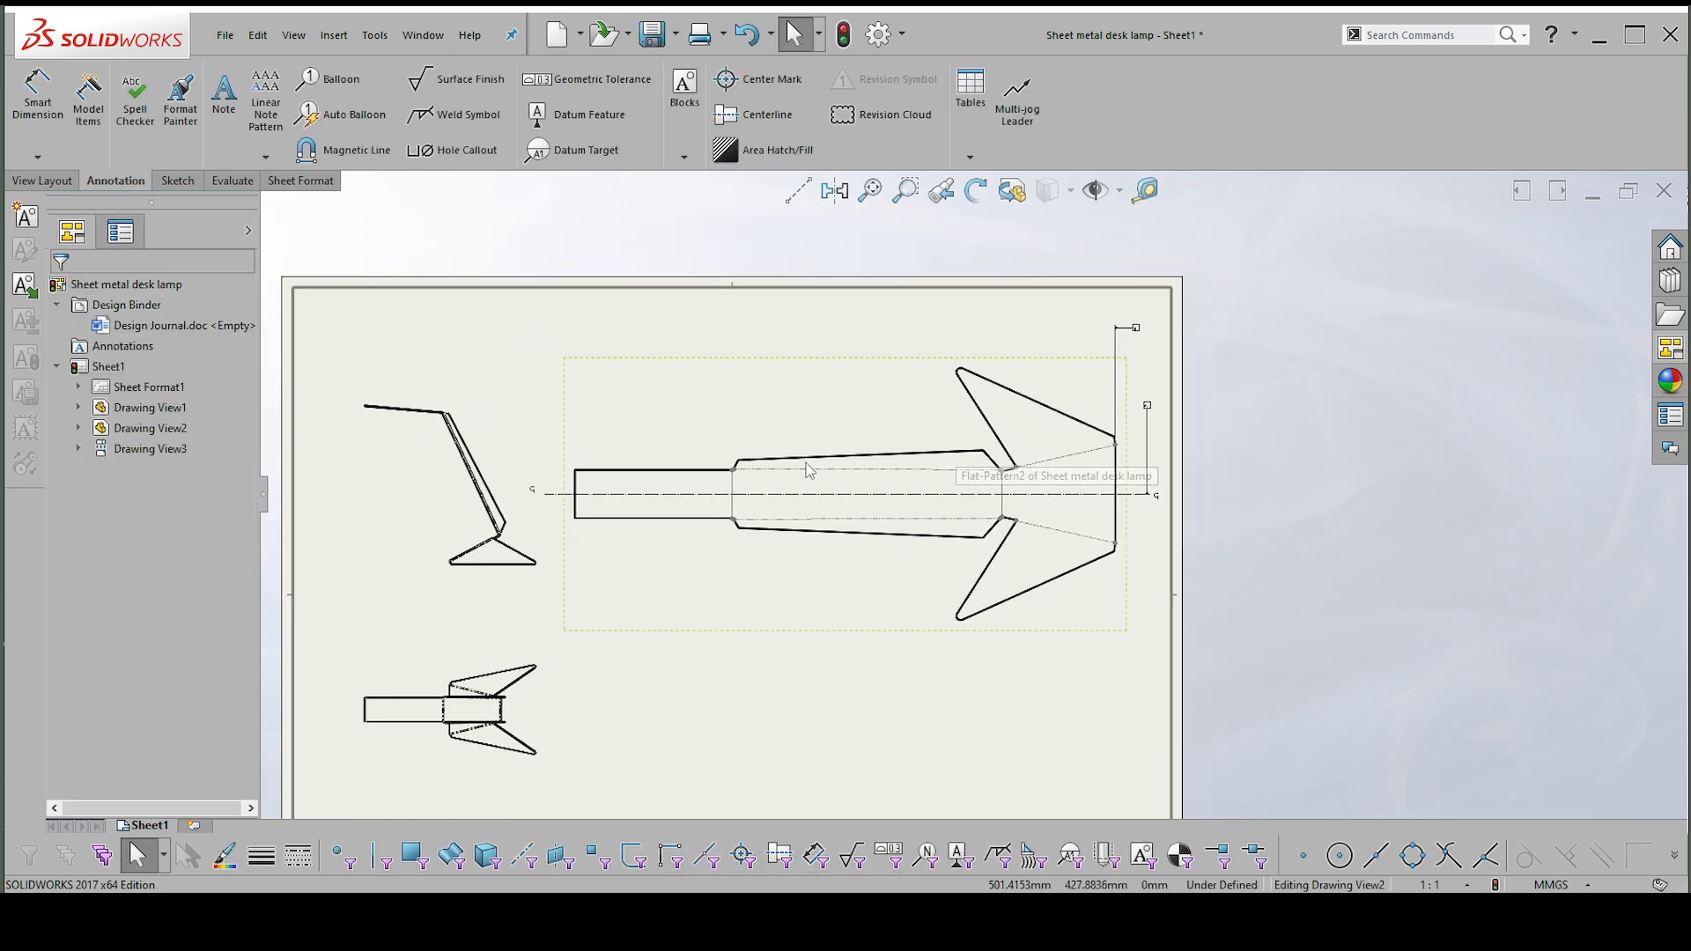
pyautogui.scroll(-1, 473, 591)
pyautogui.moveTo(579, 571); pyautogui.dragTo(557, 570)
pyautogui.scroll(5, 959, 519)
pyautogui.scroll(-1, 776, 762)
pyautogui.scroll(-2, 599, 738)
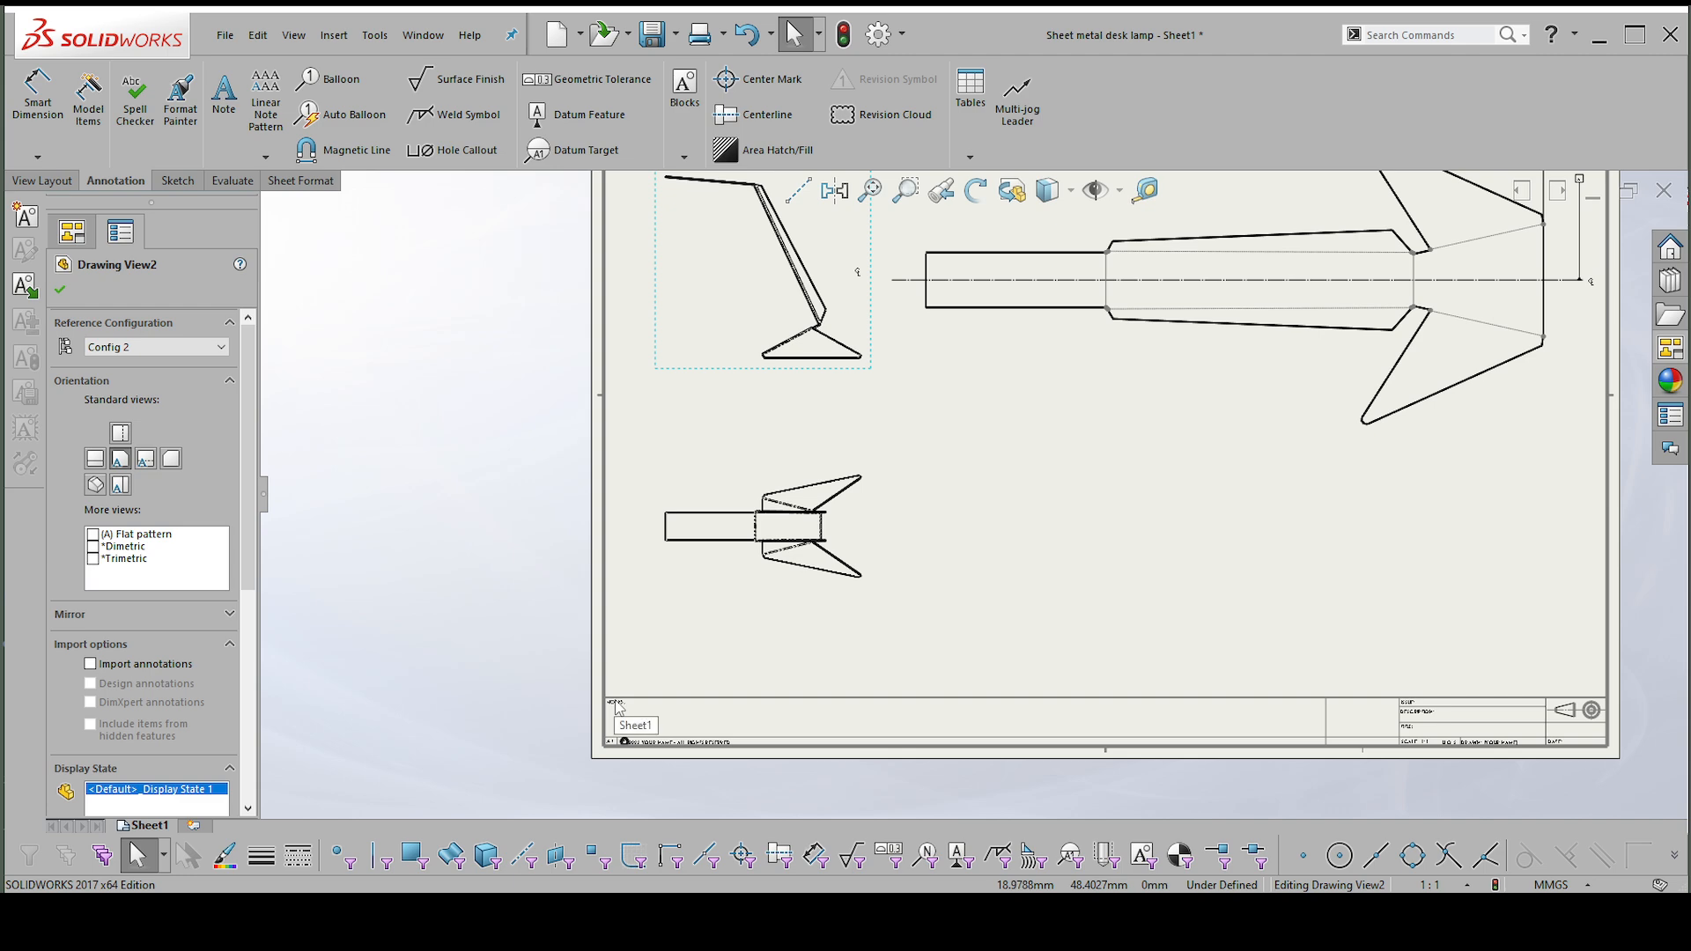
pyautogui.scroll(1, 724, 667)
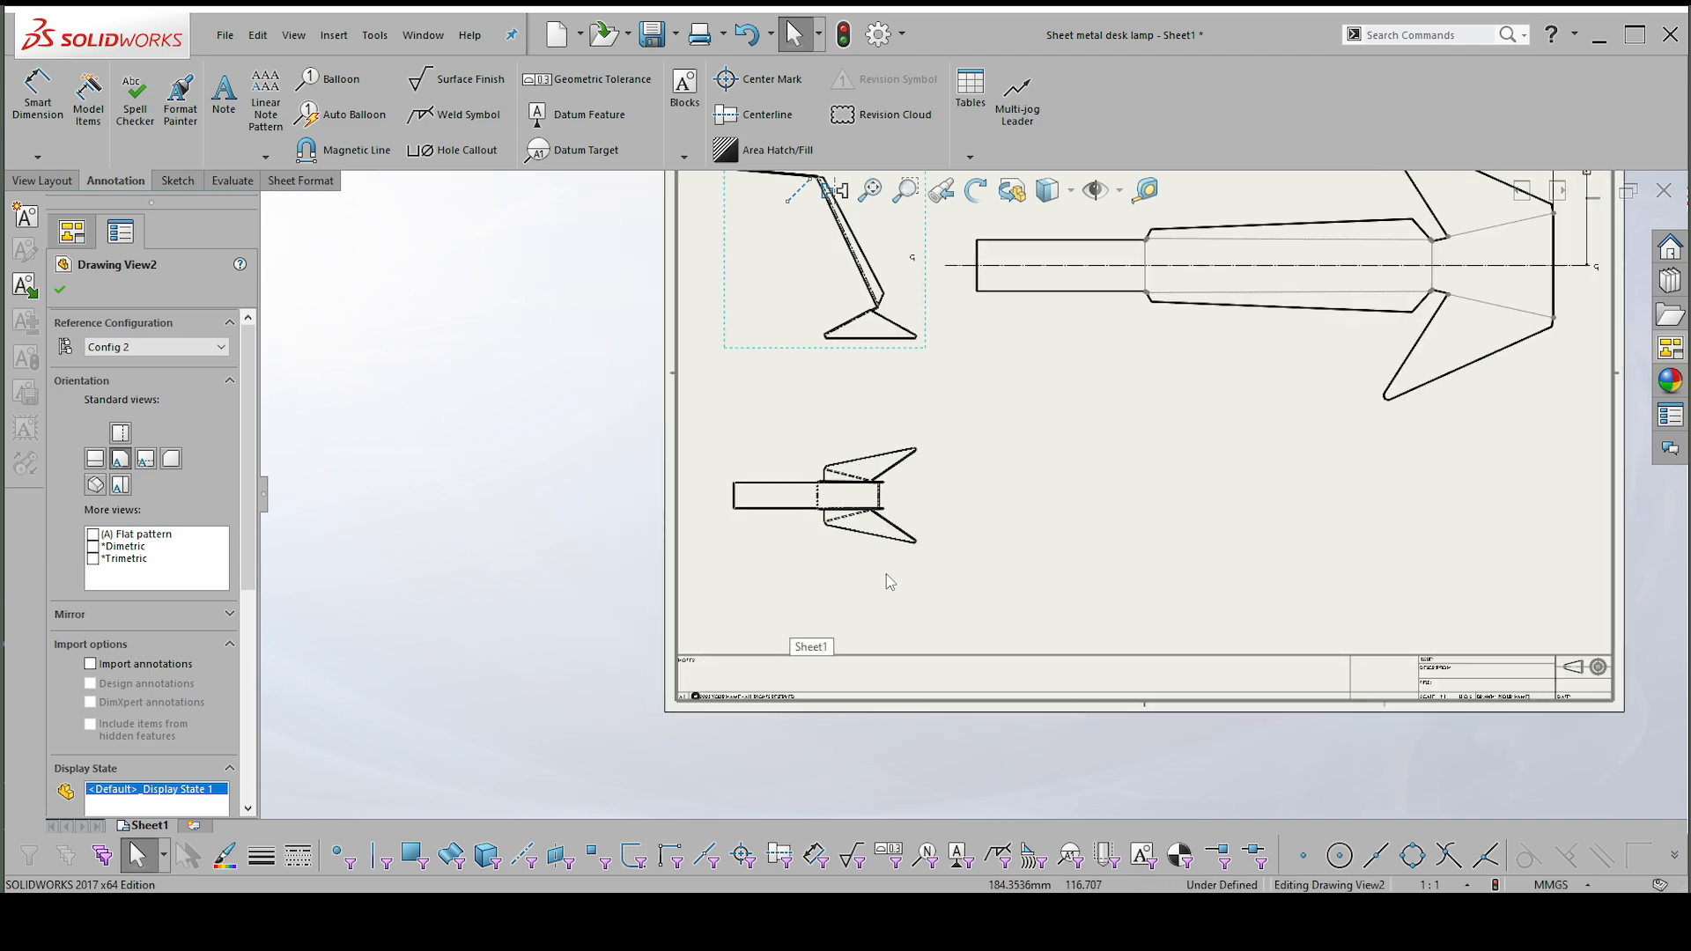
pyautogui.scroll(3, 1012, 397)
pyautogui.scroll(-4, 1321, 291)
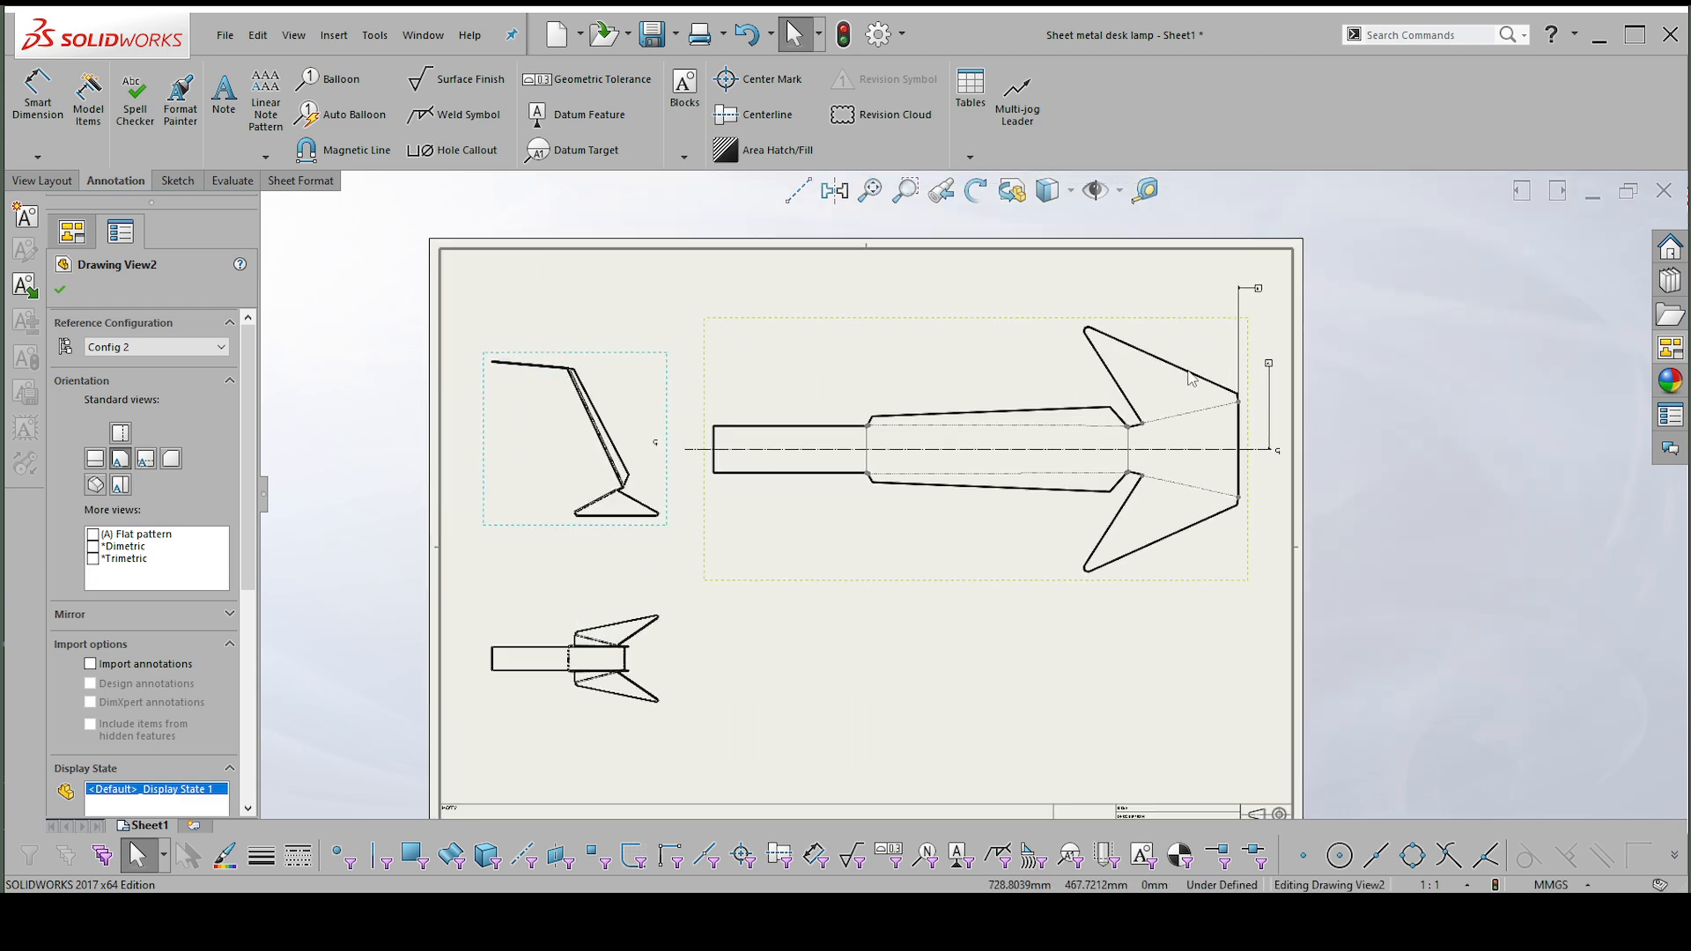
# Dimension the length of the flat pattern's straight outer end edge, placing it between the edge and datum A.
pyautogui.scroll(-2, 1251, 396)
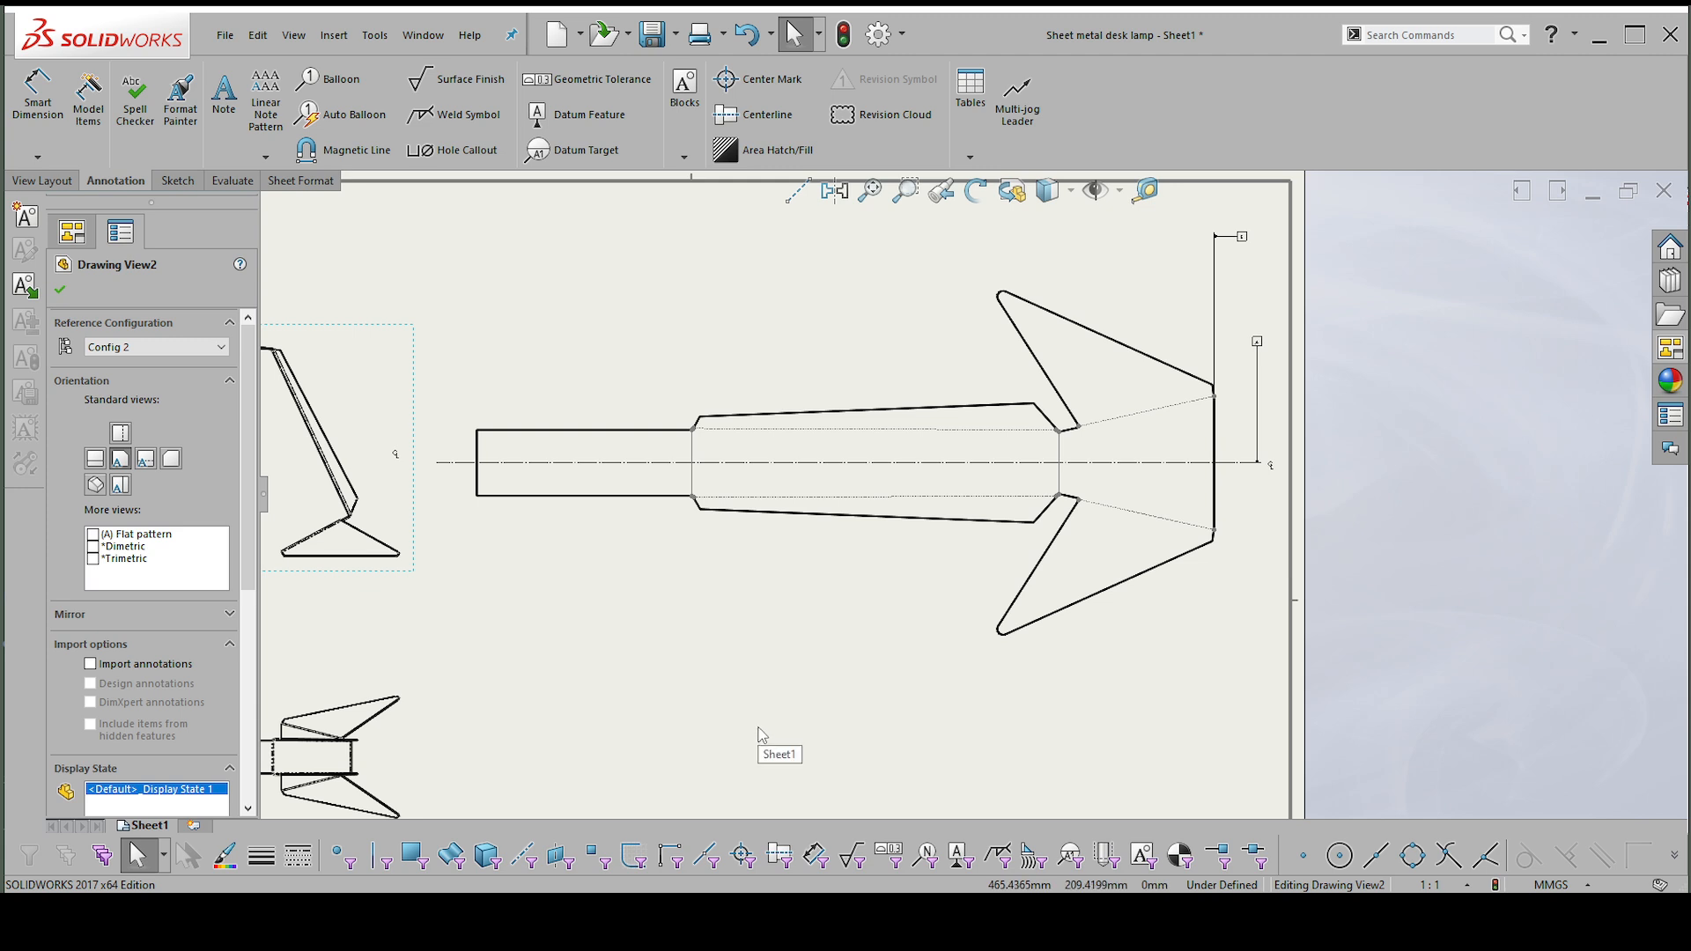
pyautogui.moveTo(763, 702); pyautogui.dragTo(759, 618, button='right')
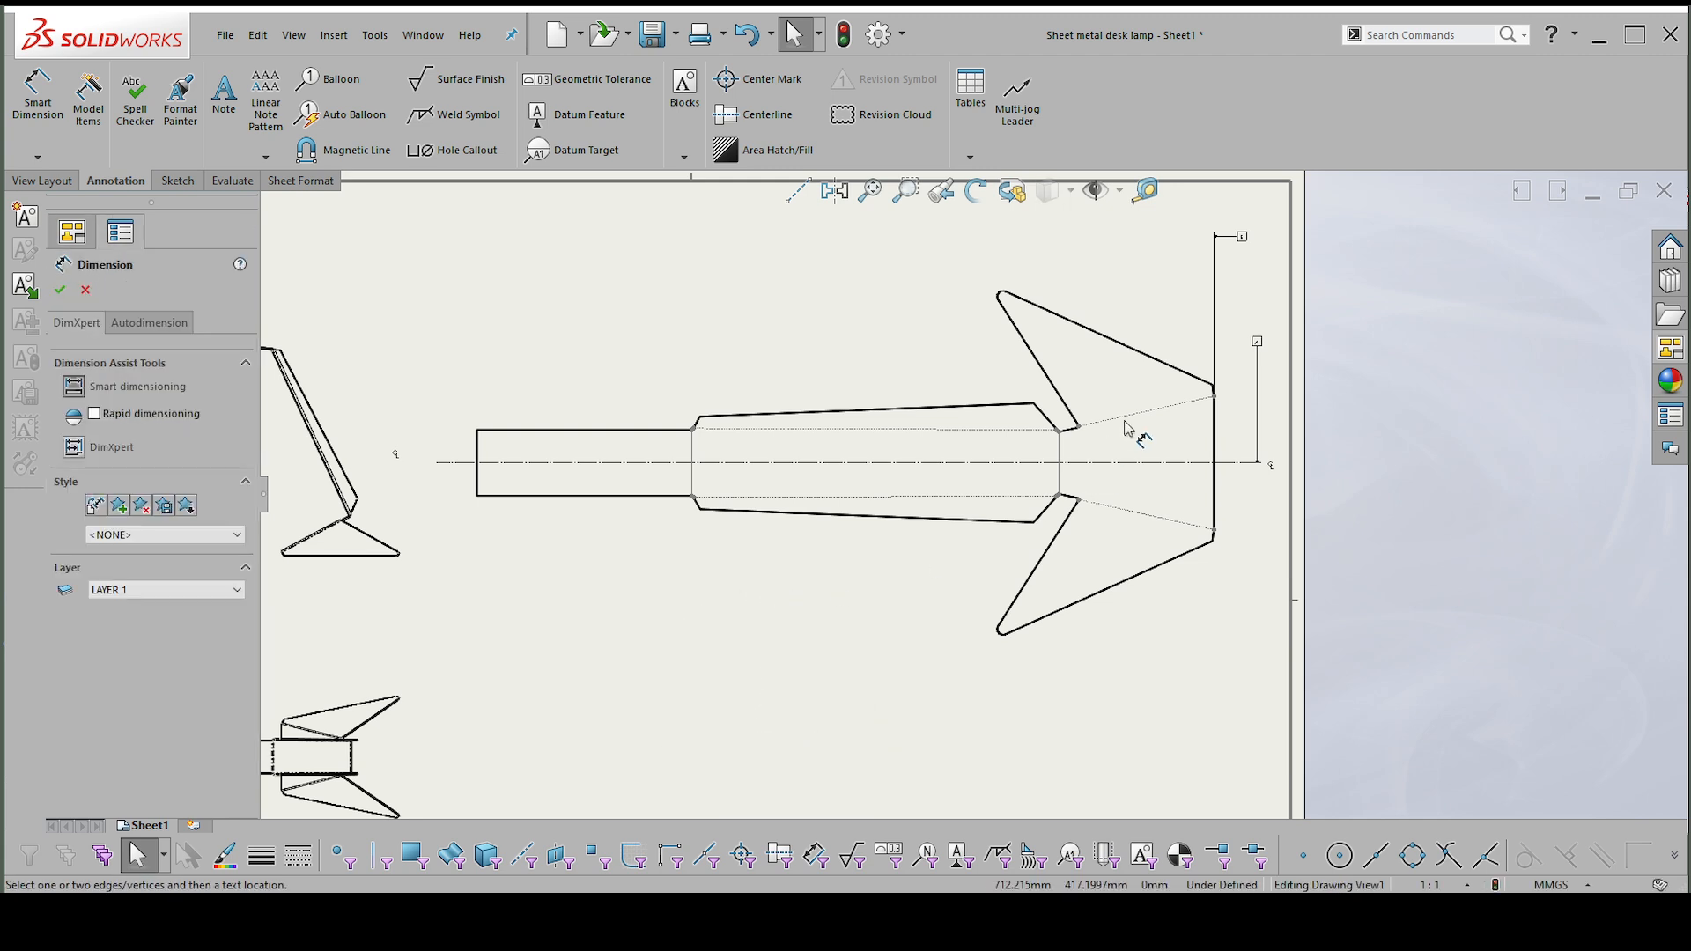
pyautogui.scroll(-3, 1231, 405)
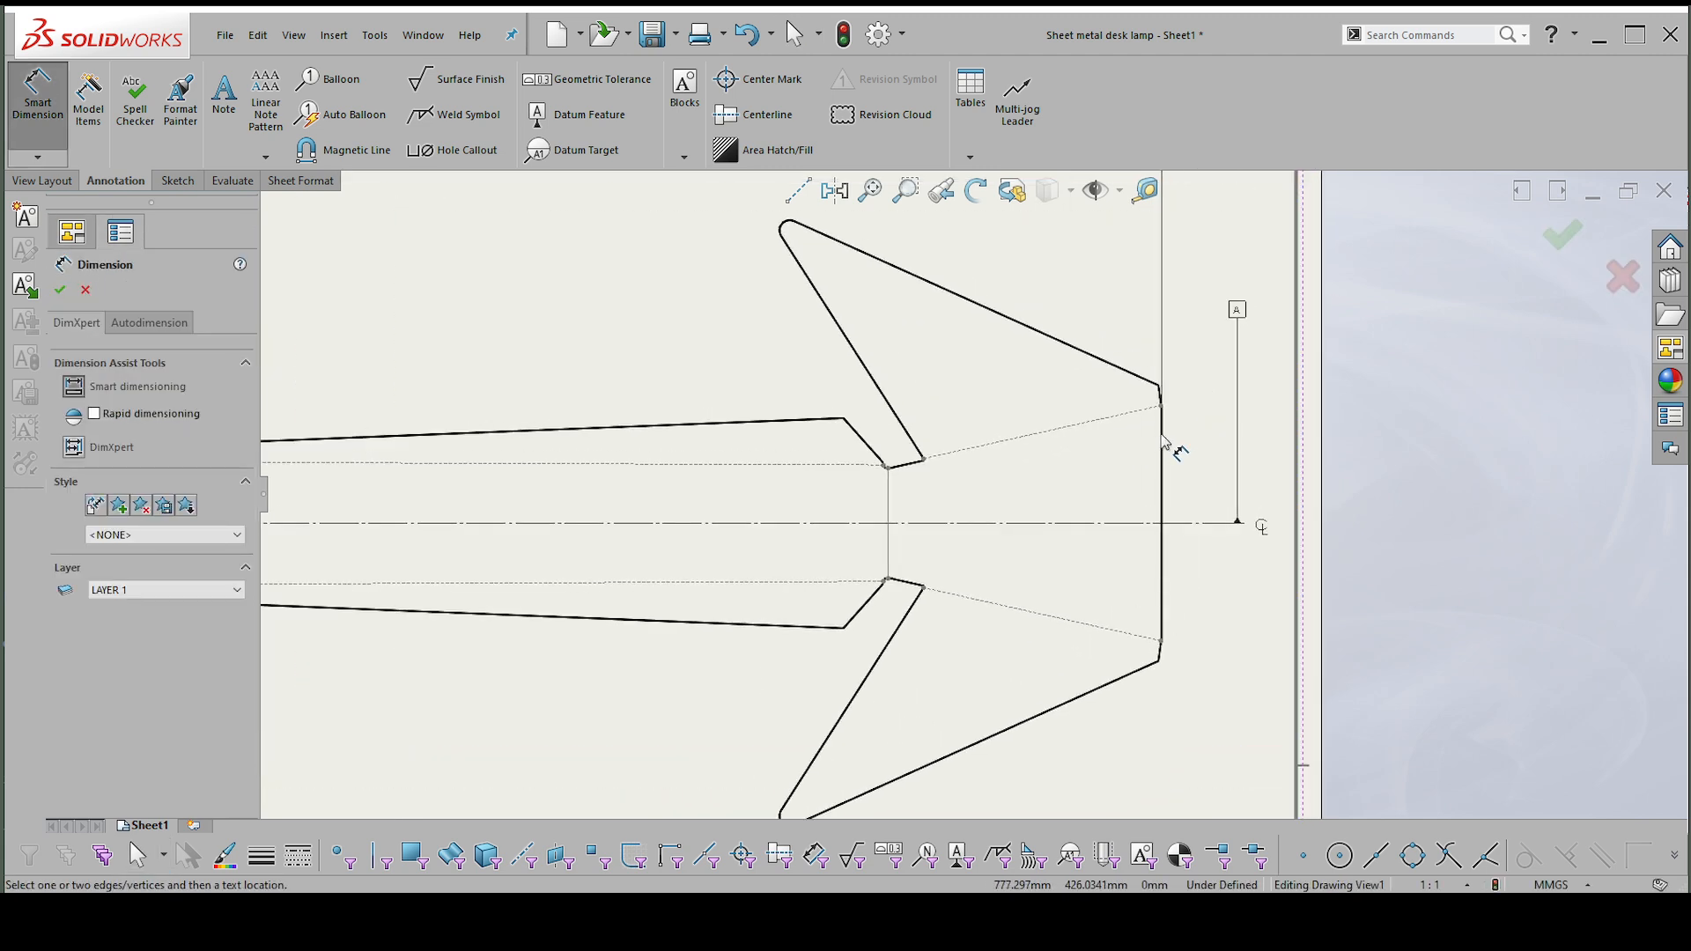
pyautogui.click(1164, 440)
pyautogui.scroll(3, 819, 249)
pyautogui.scroll(-2, 868, 272)
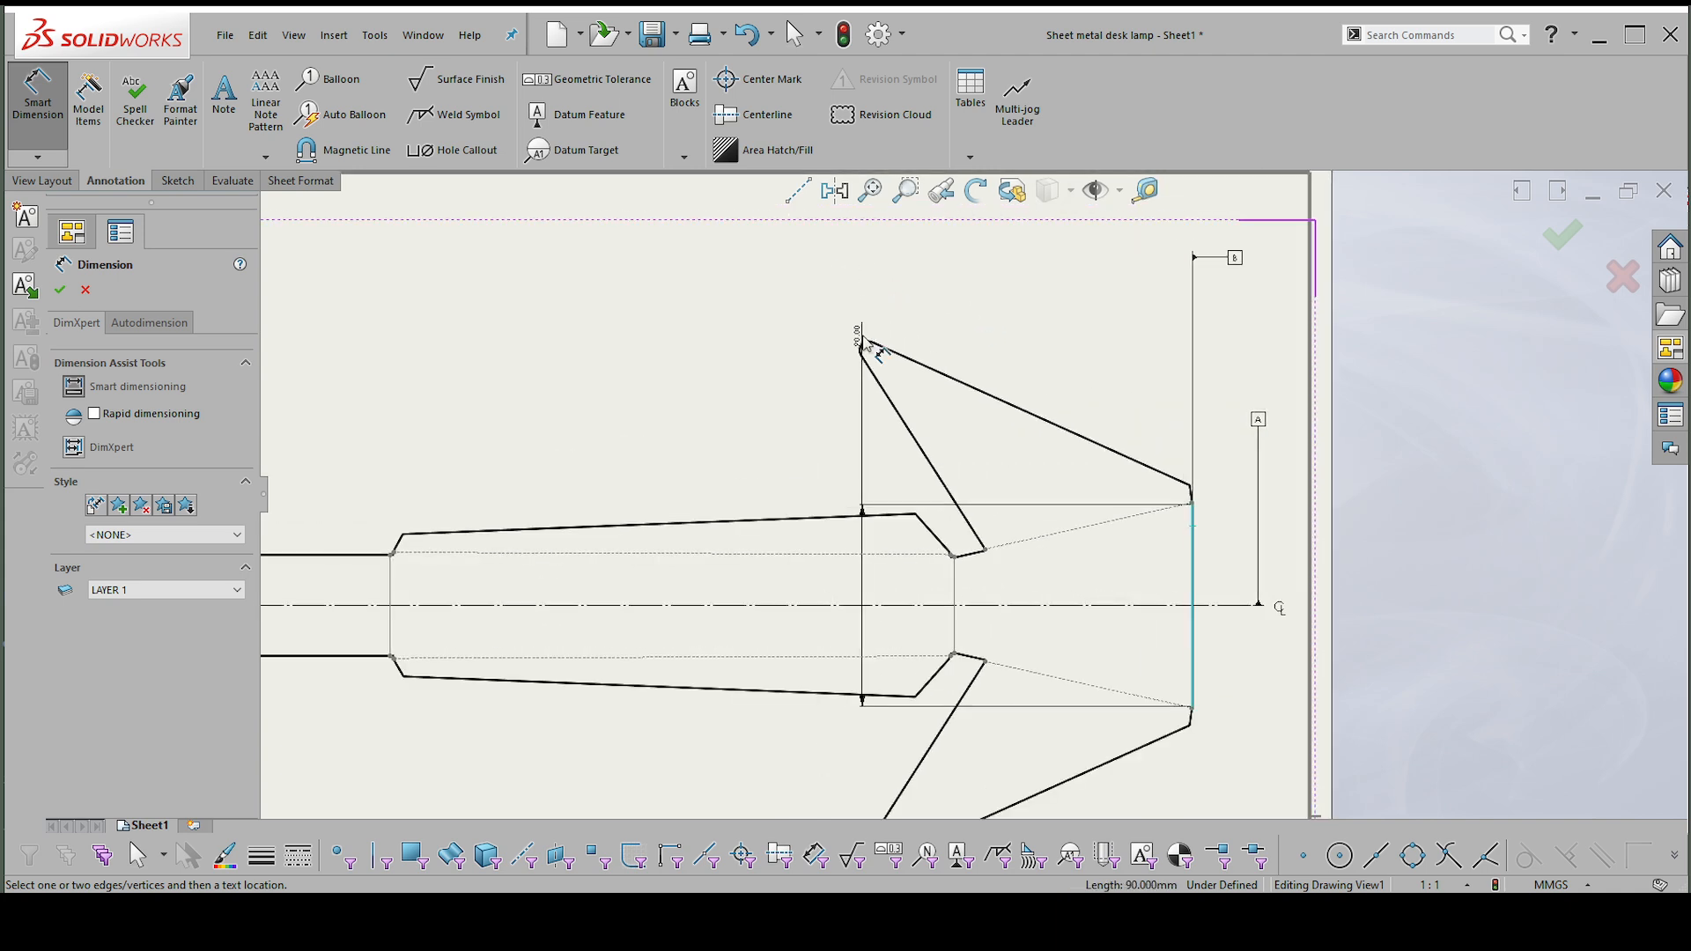
pyautogui.scroll(1, 867, 347)
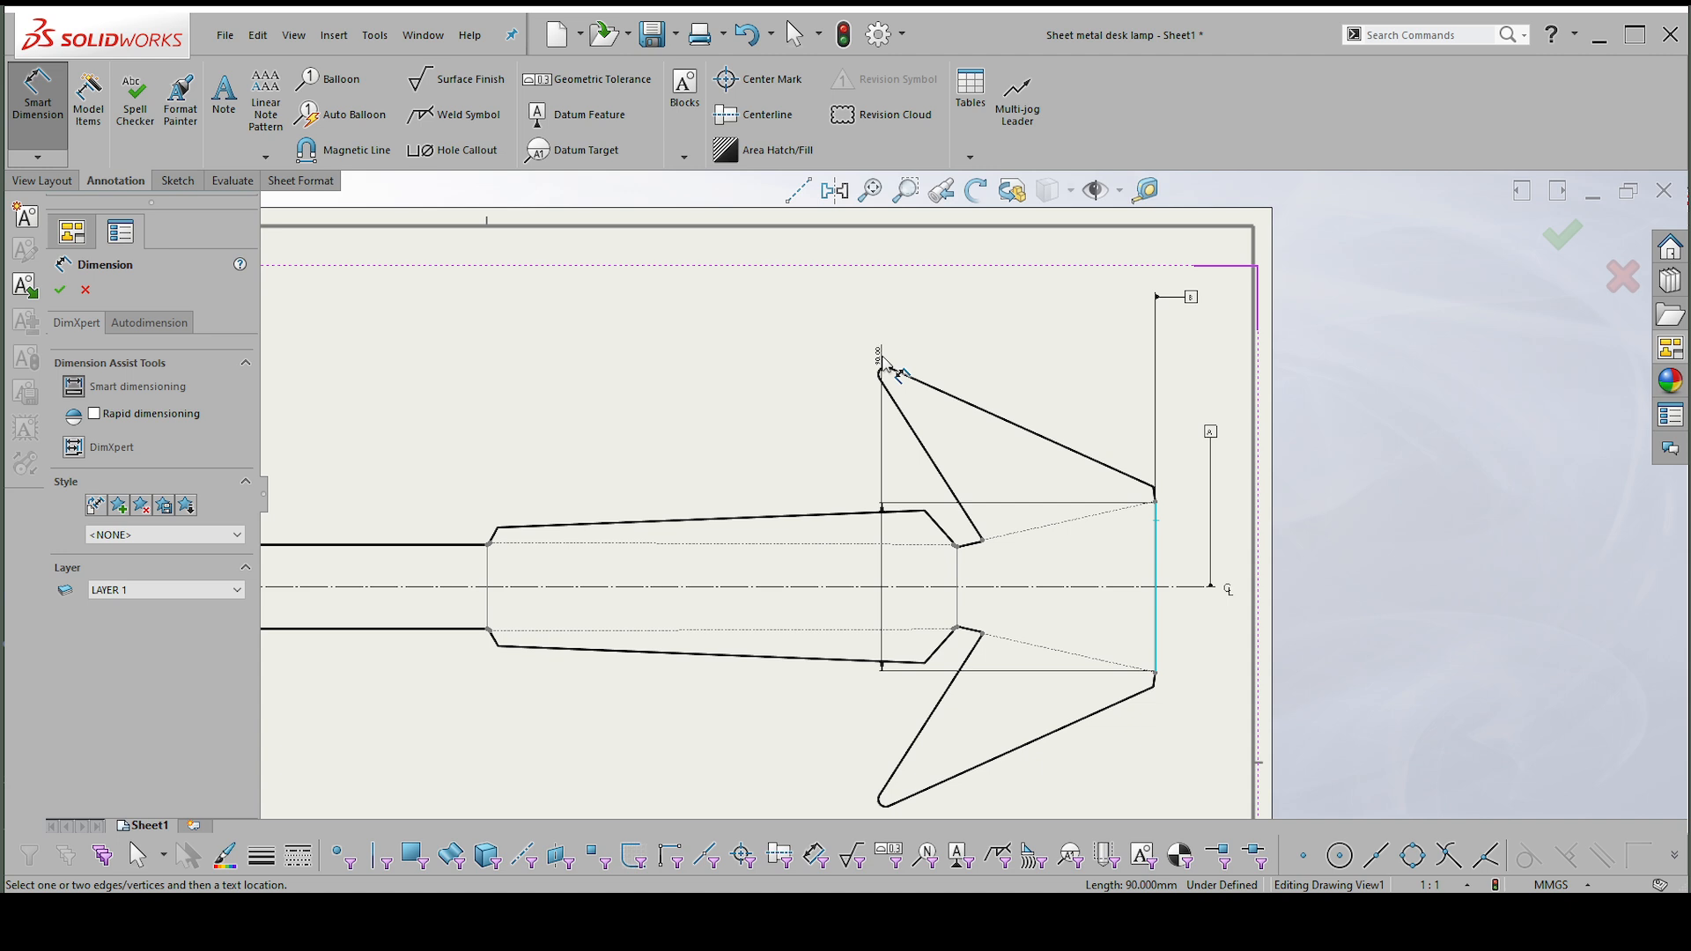
pyautogui.scroll(1, 1133, 493)
pyautogui.scroll(-3, 1131, 506)
pyautogui.scroll(-6, 1129, 522)
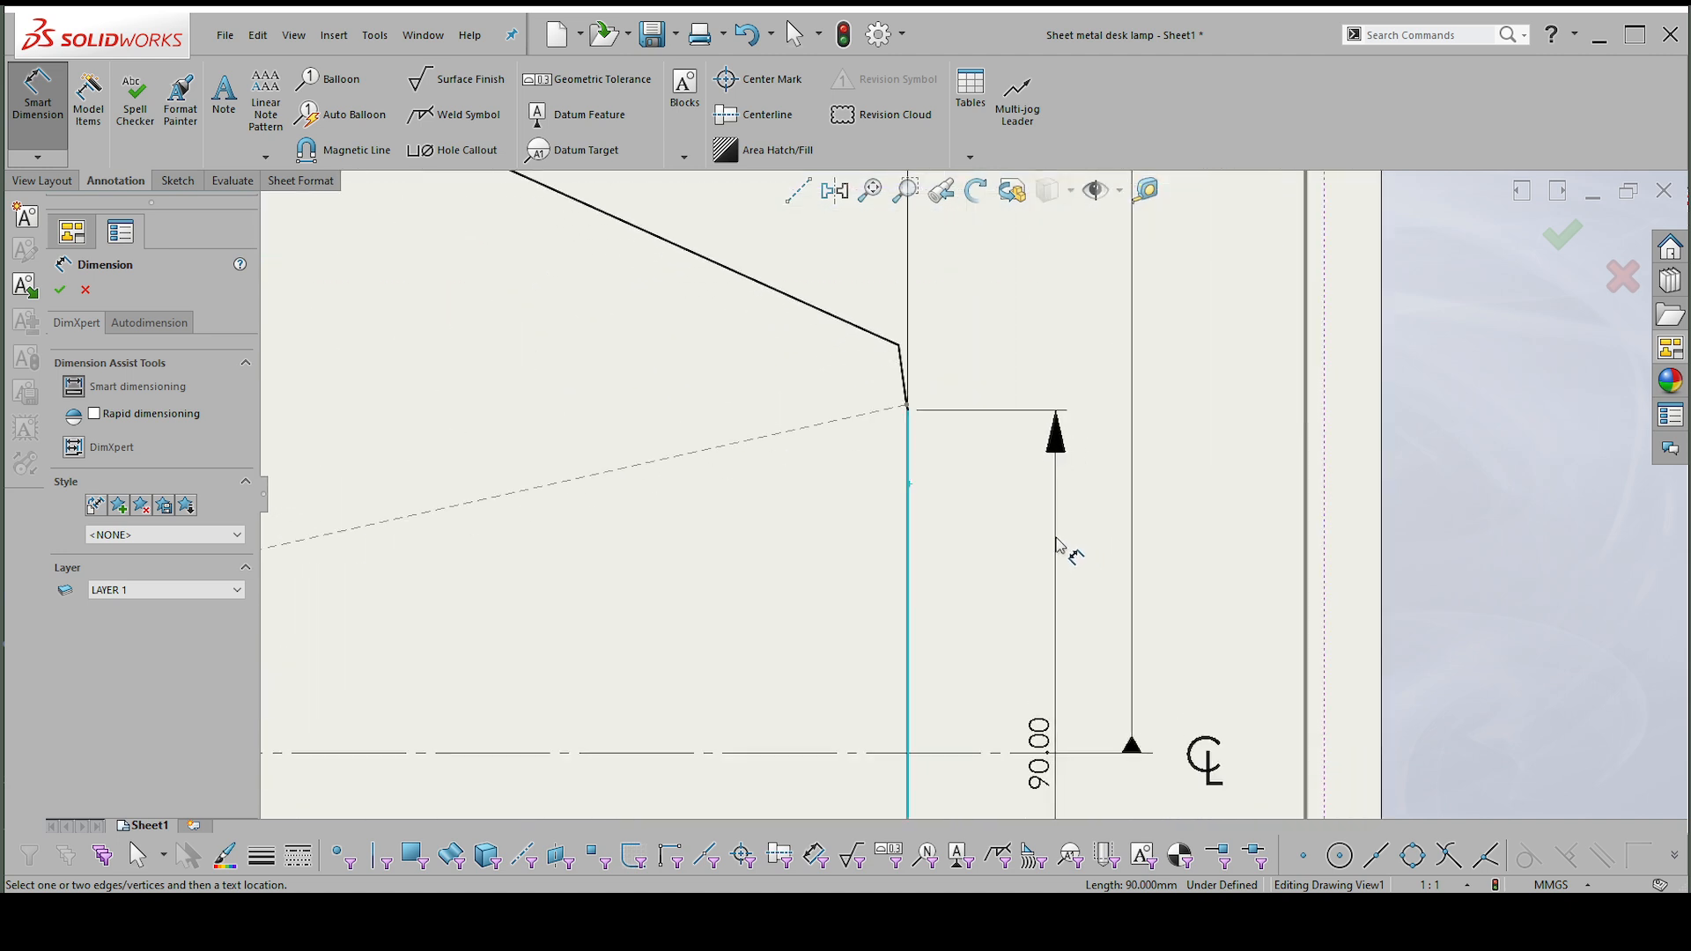
pyautogui.click(1063, 560)
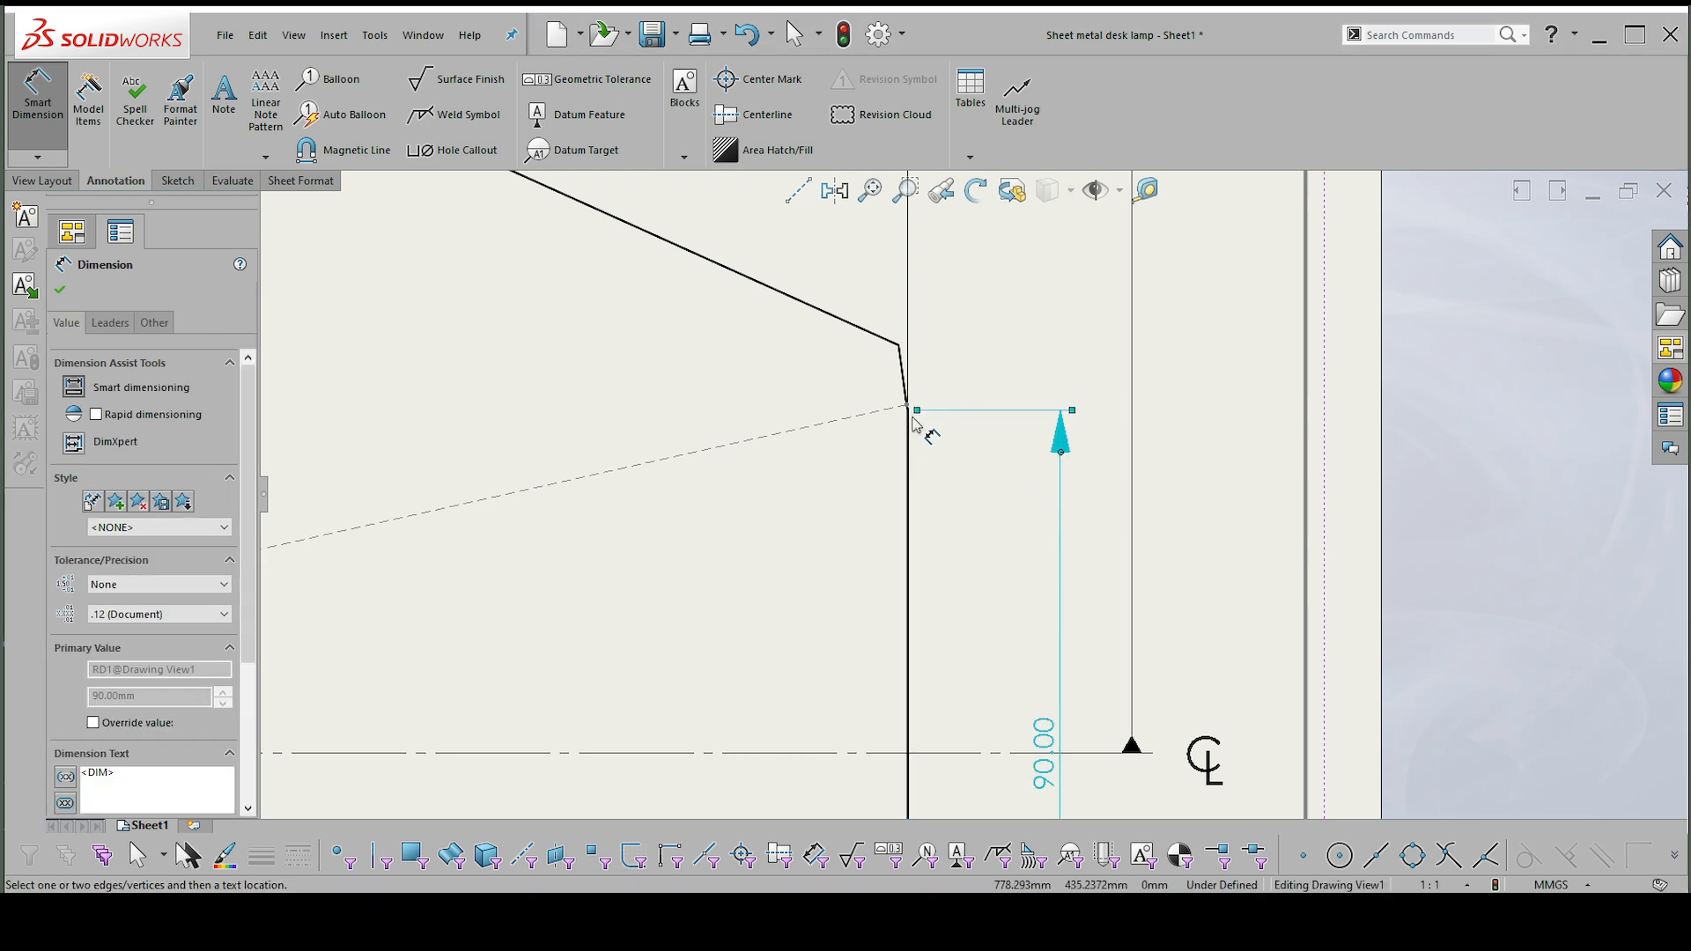
# Dimension the small acute angle between the short slanted corner edge and the straight outer end edge, placing it above the corner.
pyautogui.scroll(-2, 915, 410)
pyautogui.scroll(-1, 912, 369)
pyautogui.click(913, 372)
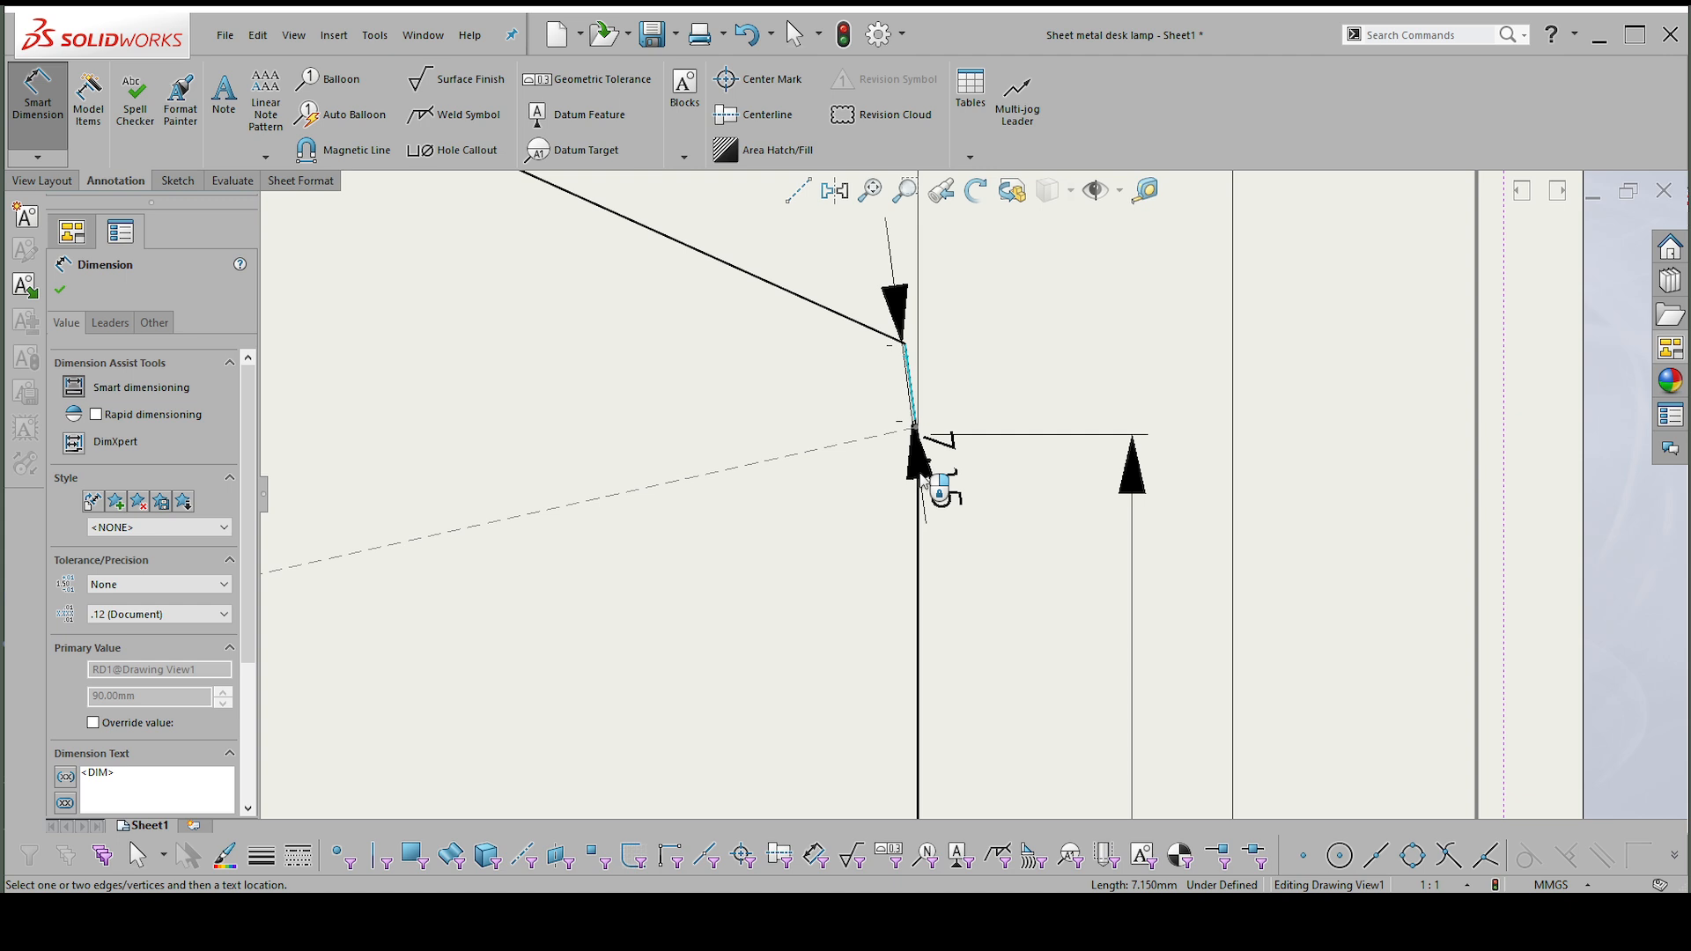
pyautogui.click(920, 496)
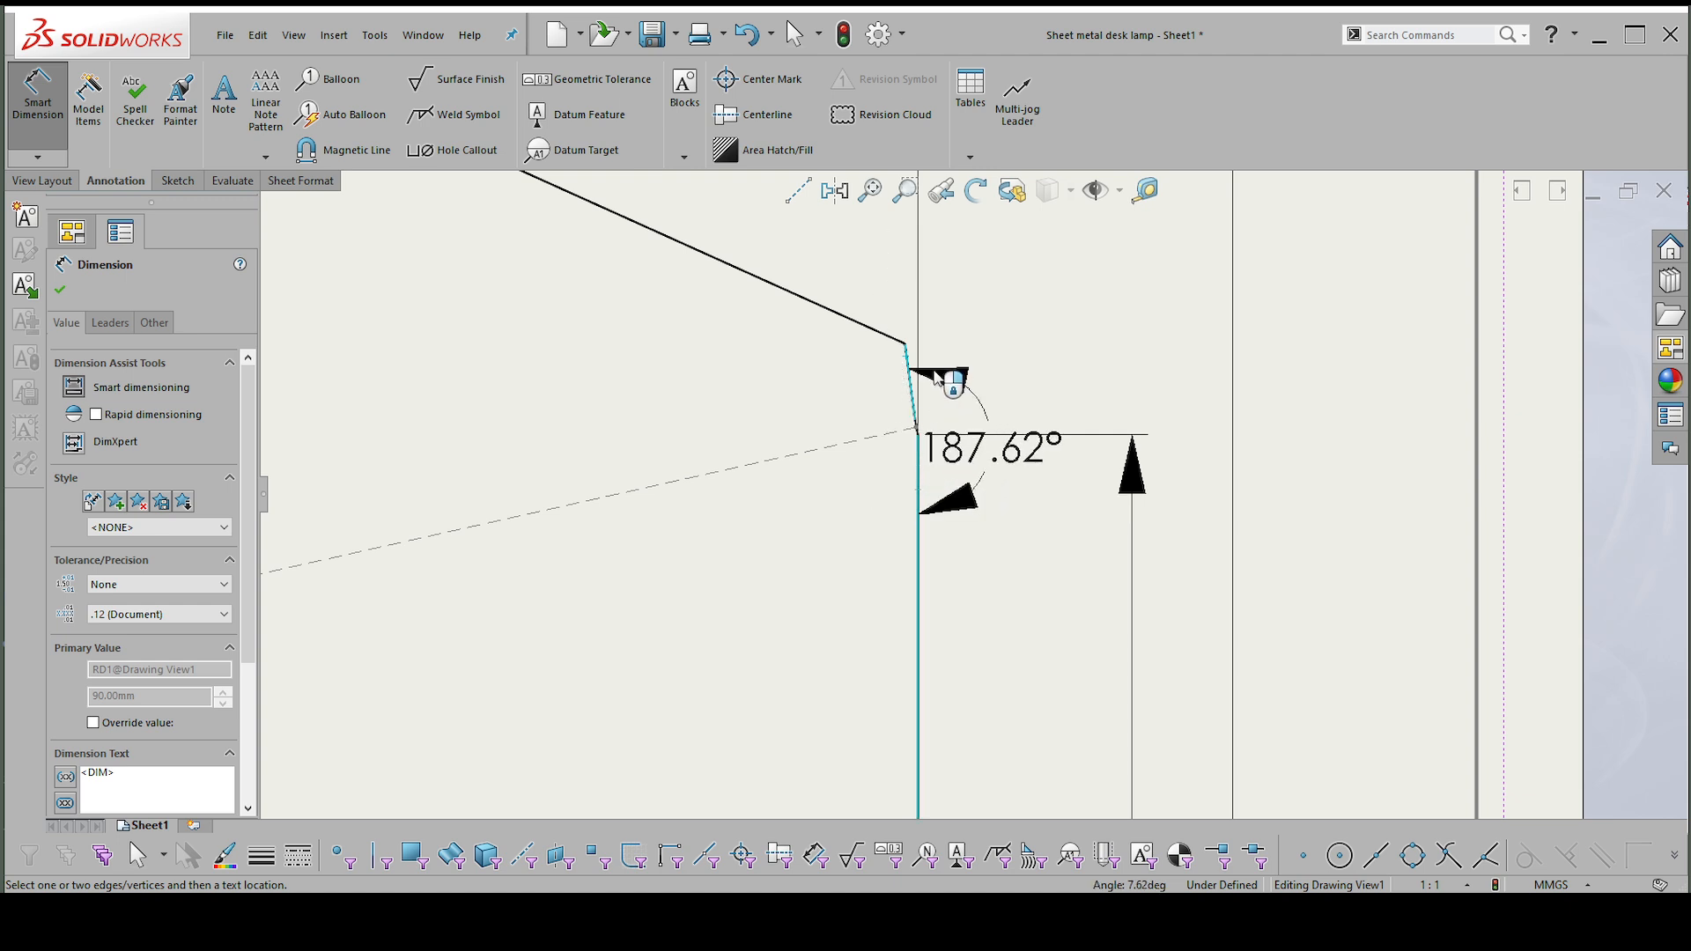
pyautogui.scroll(1, 949, 378)
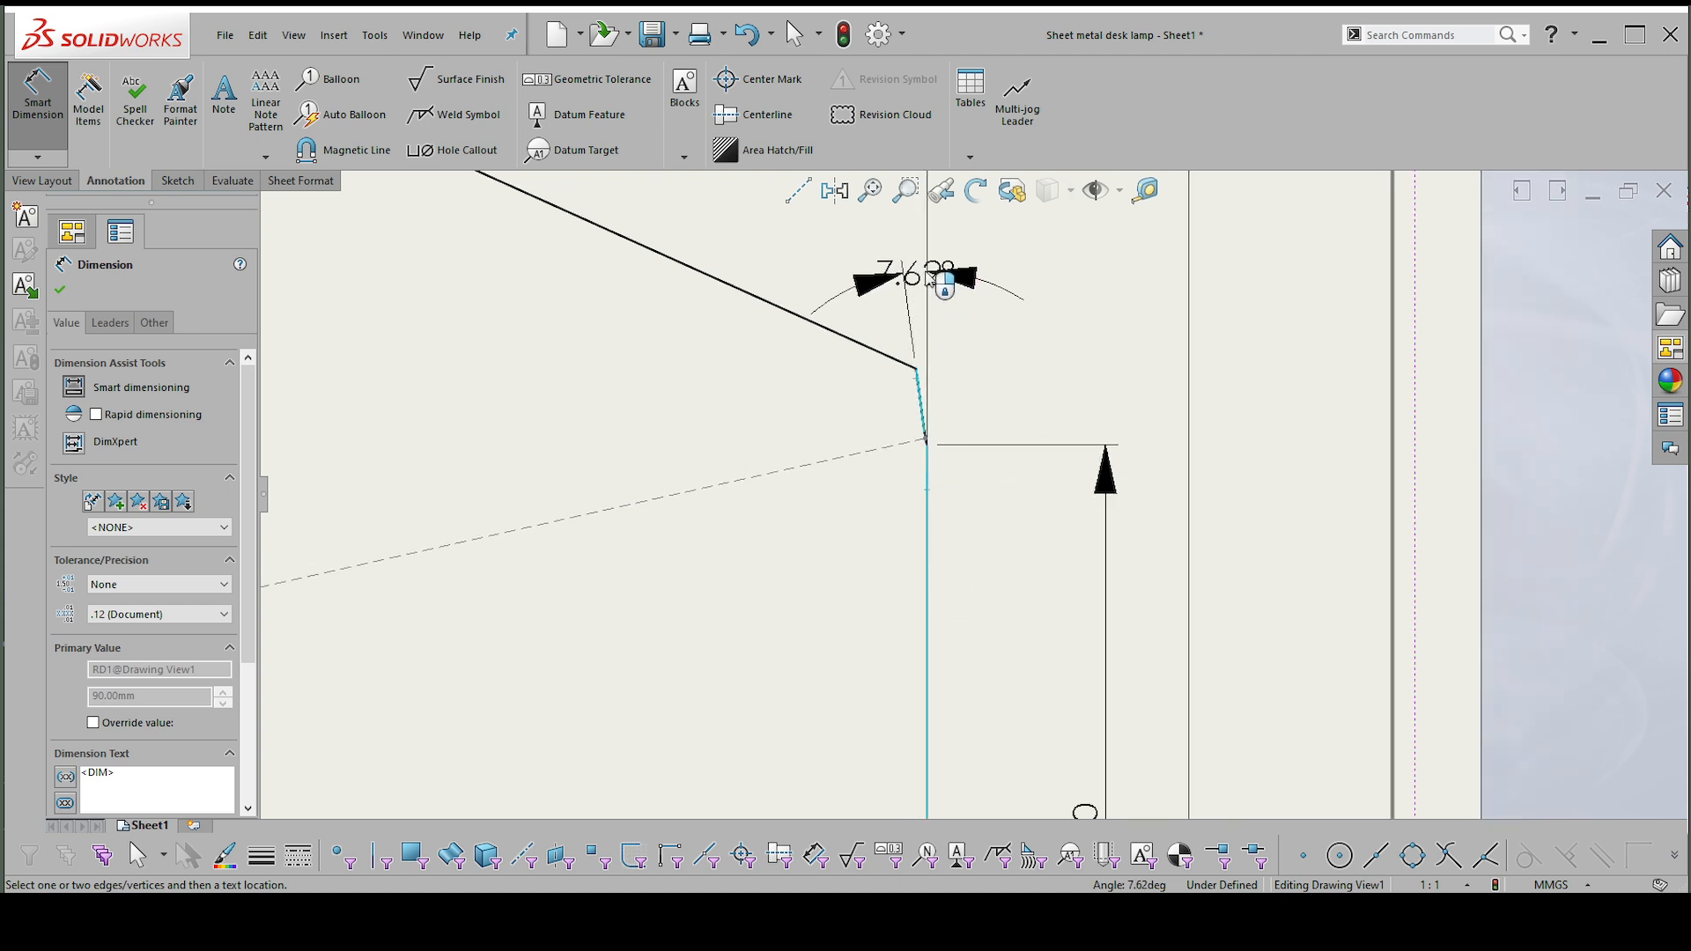
pyautogui.scroll(2, 933, 292)
pyautogui.click(938, 284)
pyautogui.scroll(1, 941, 287)
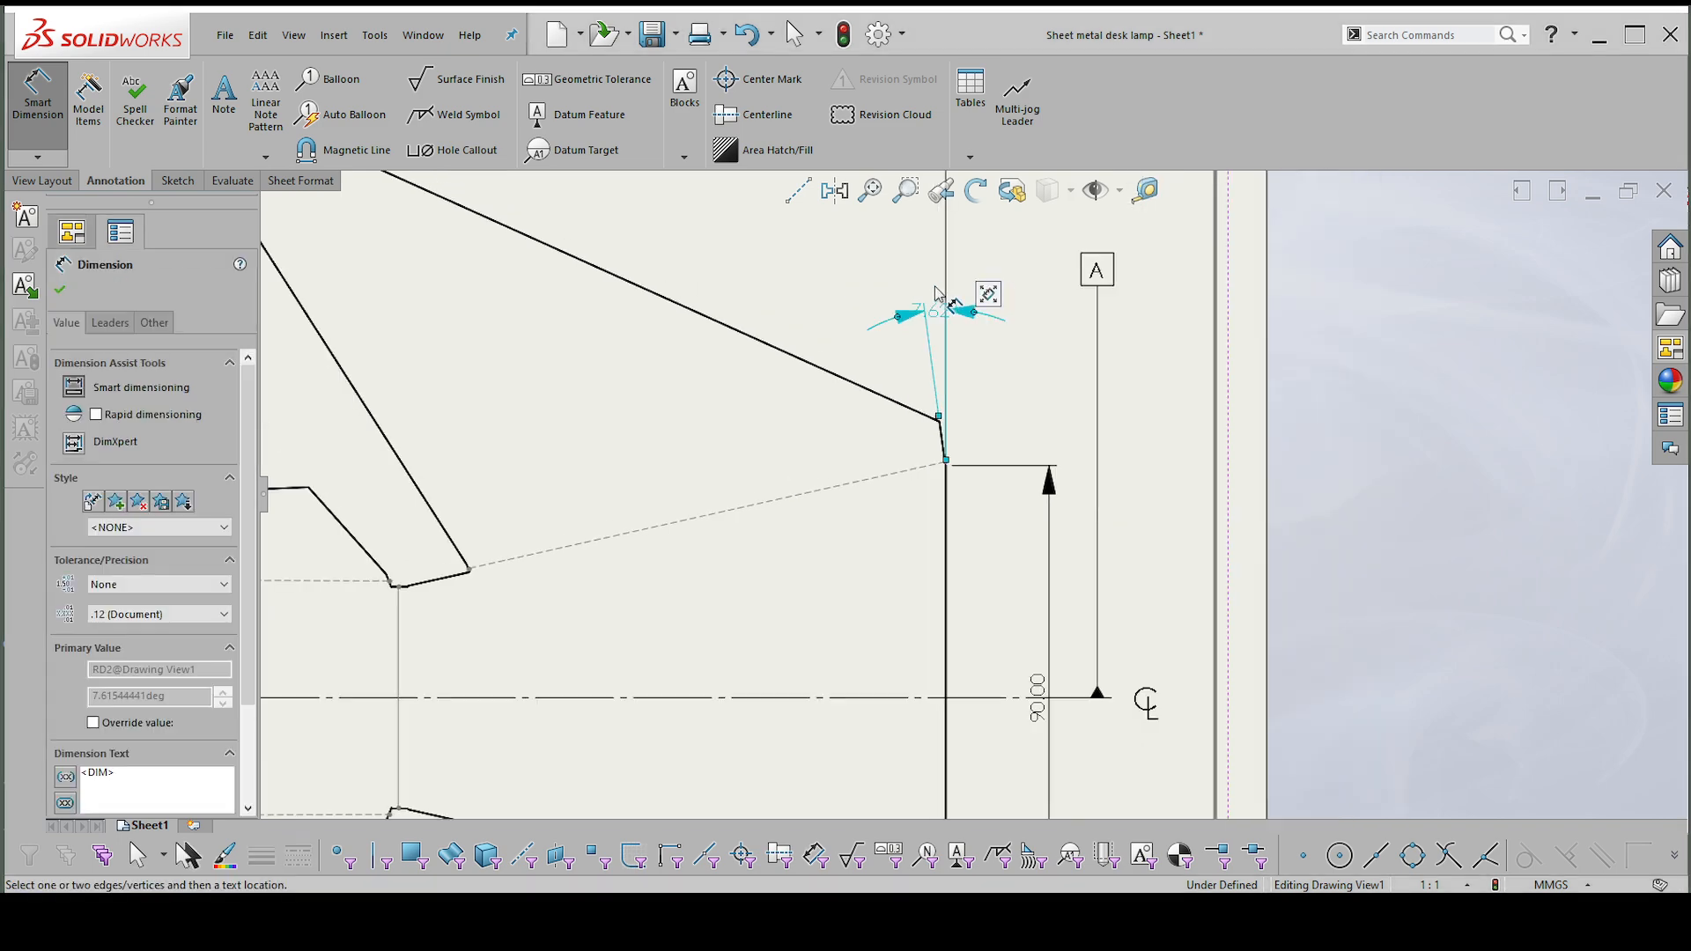
# Move the corner angle dimension higher and its text outside the arrows, to the right of the extension lines.
pyautogui.press('Escape')
pyautogui.moveTo(940, 311); pyautogui.dragTo(1010, 236)
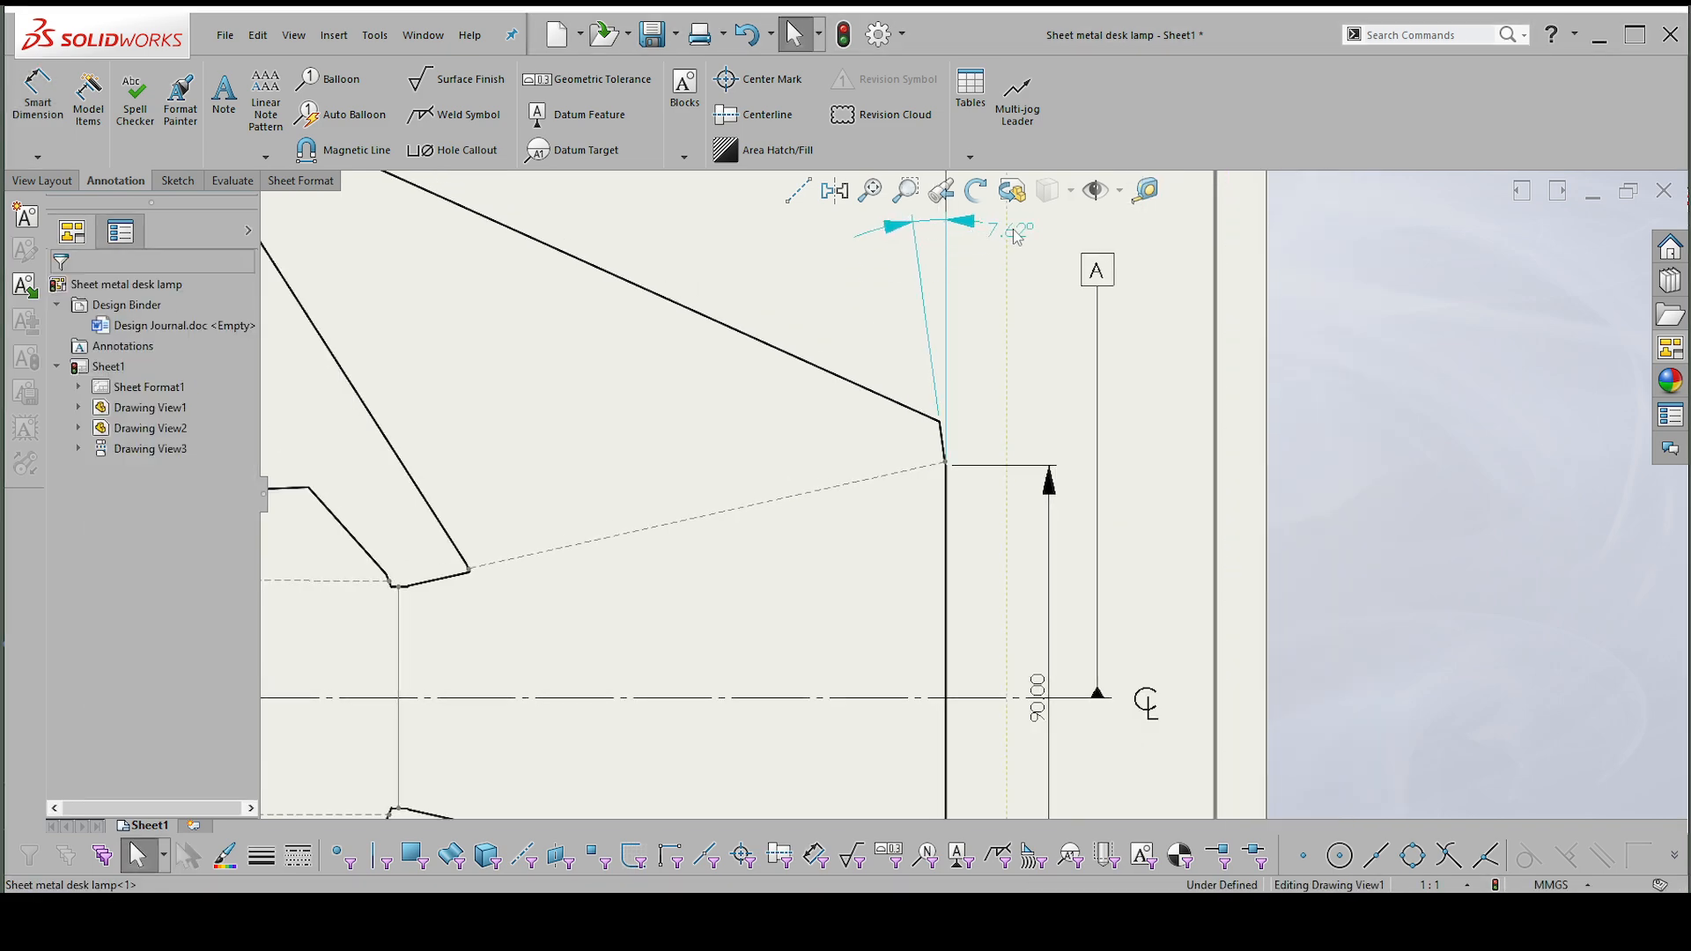
pyautogui.click(1014, 232)
pyautogui.scroll(3, 979, 369)
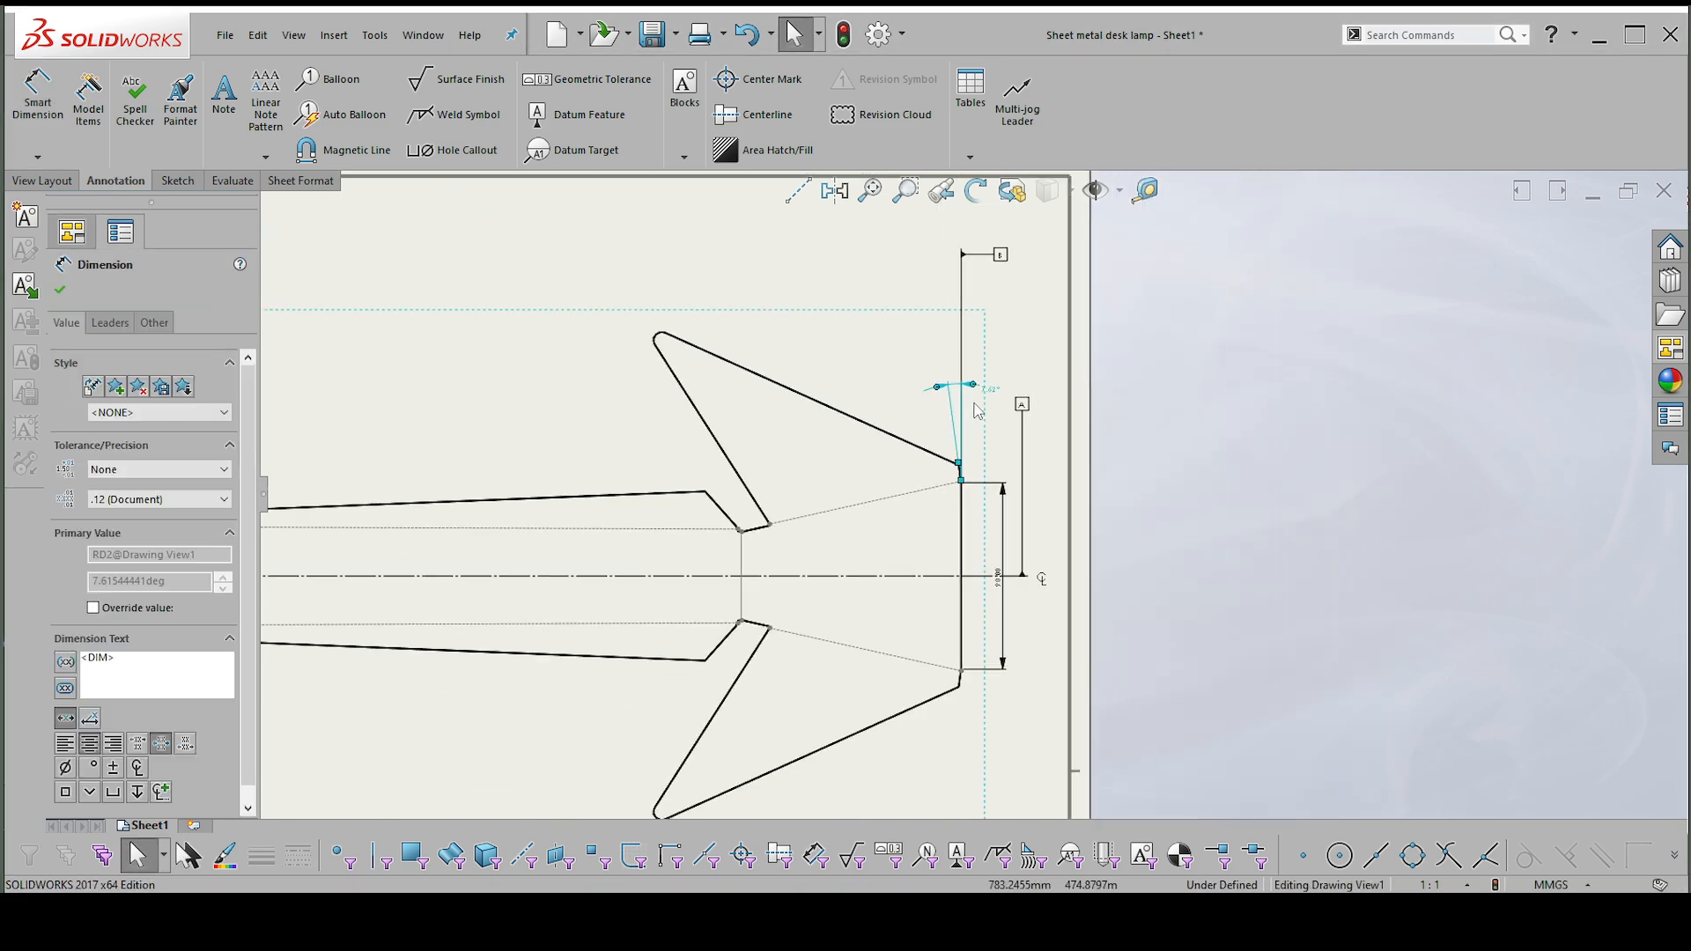
pyautogui.press('Escape')
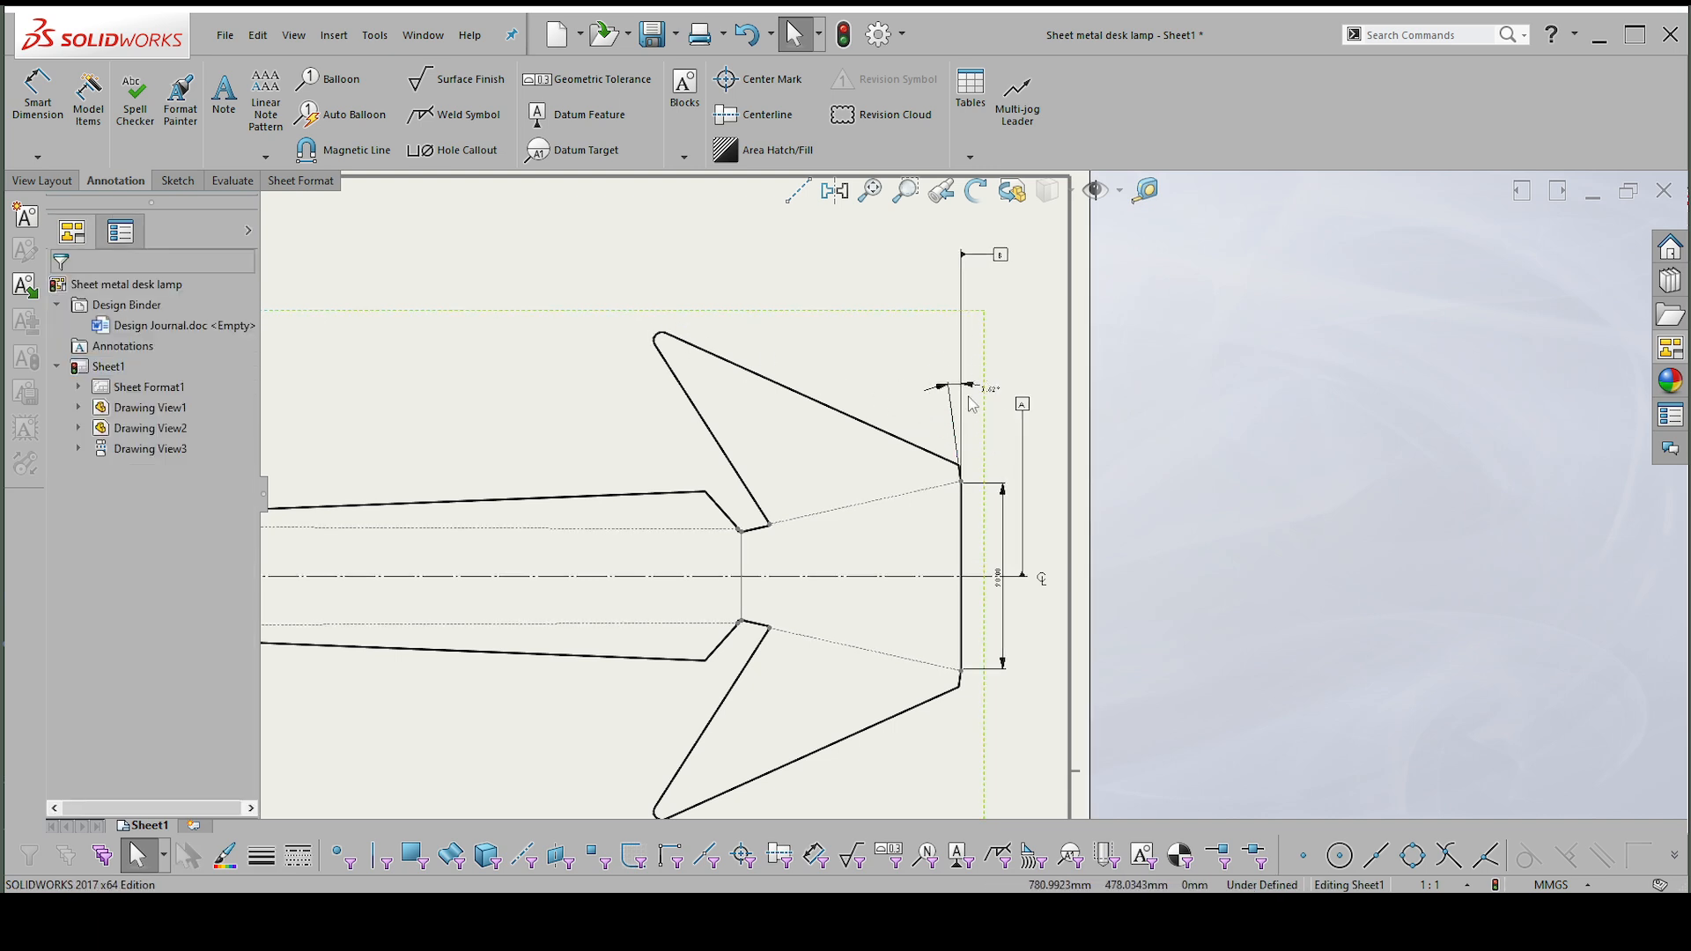
# Add a virtual sharp point where the two long straight edges of the flat pattern's upper wing intersect.
pyautogui.click(814, 401)
pyautogui.keyDown('ctrl'); pyautogui.click(705, 414); pyautogui.keyUp('ctrl')
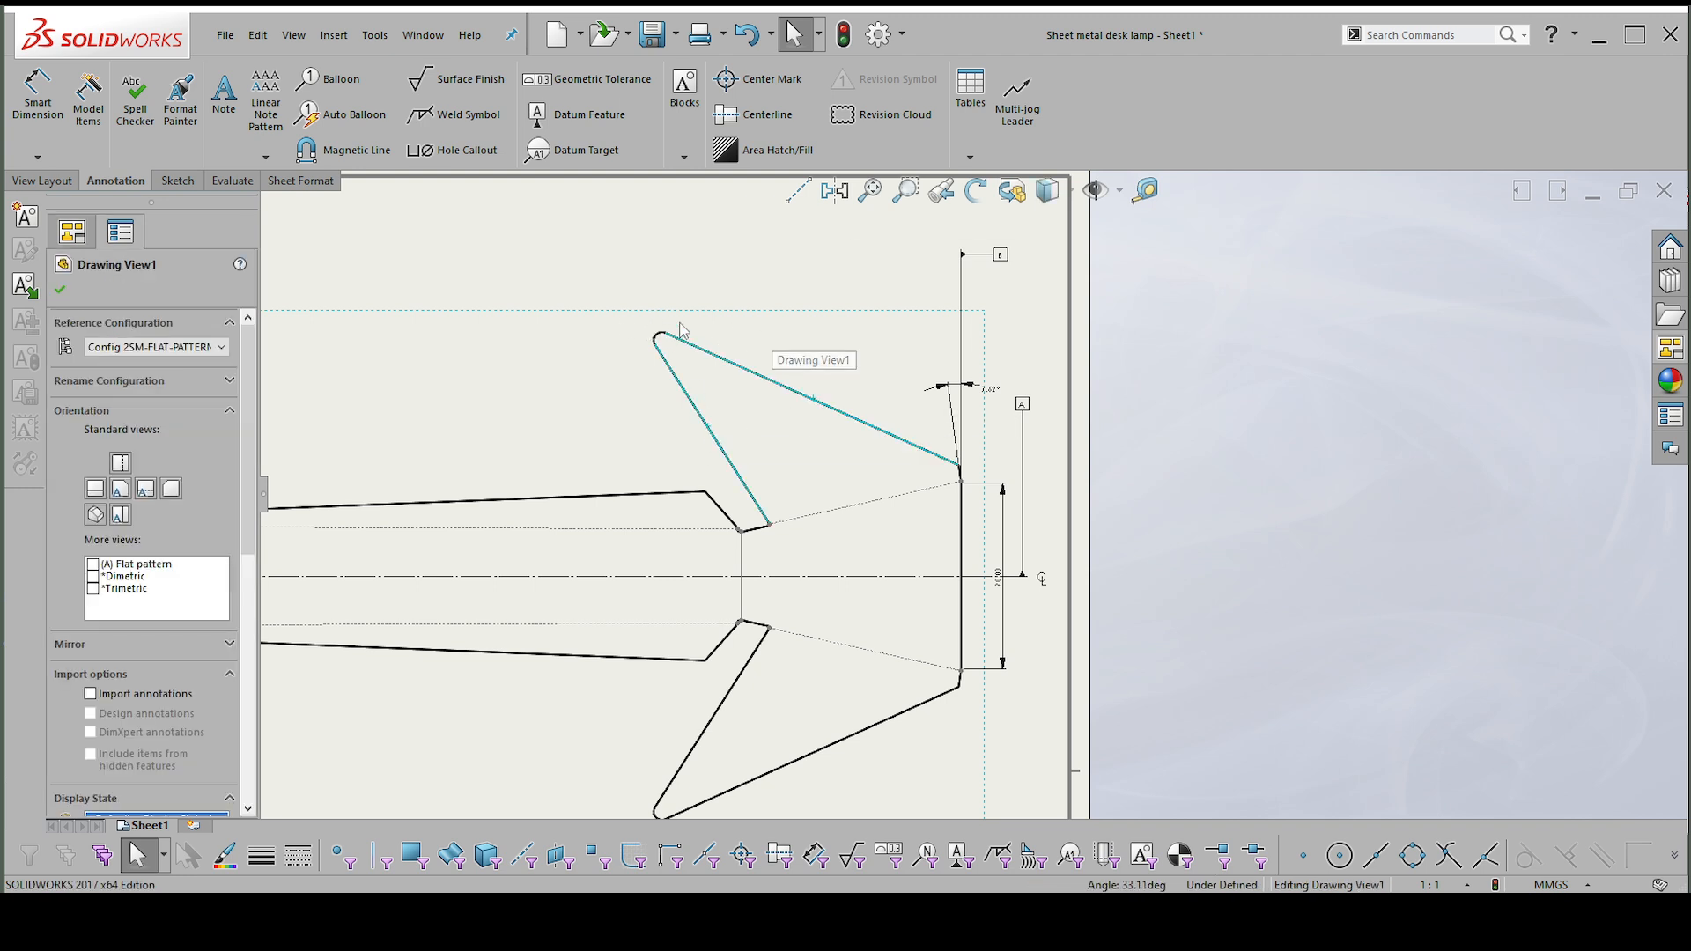
pyautogui.scroll(3, 684, 330)
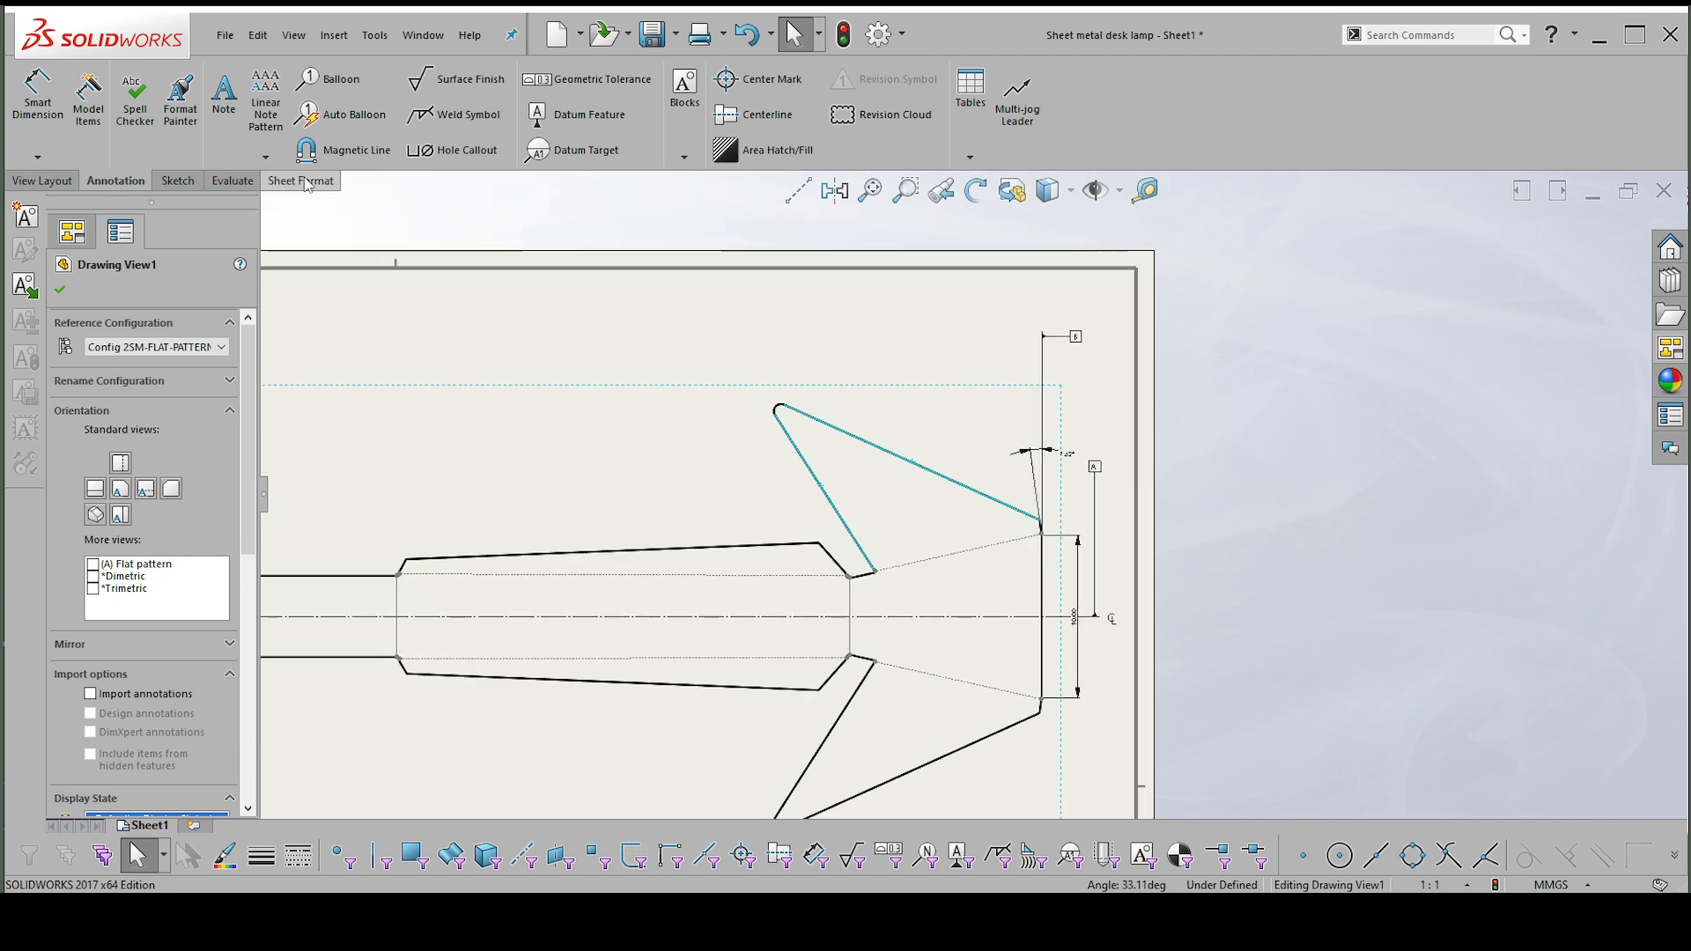
pyautogui.click(191, 185)
pyautogui.click(300, 81)
# Add a virtual sharp point where the two long straight edges of the flat pattern's lower wing intersect.
pyautogui.scroll(2, 792, 405)
pyautogui.scroll(-1, 947, 719)
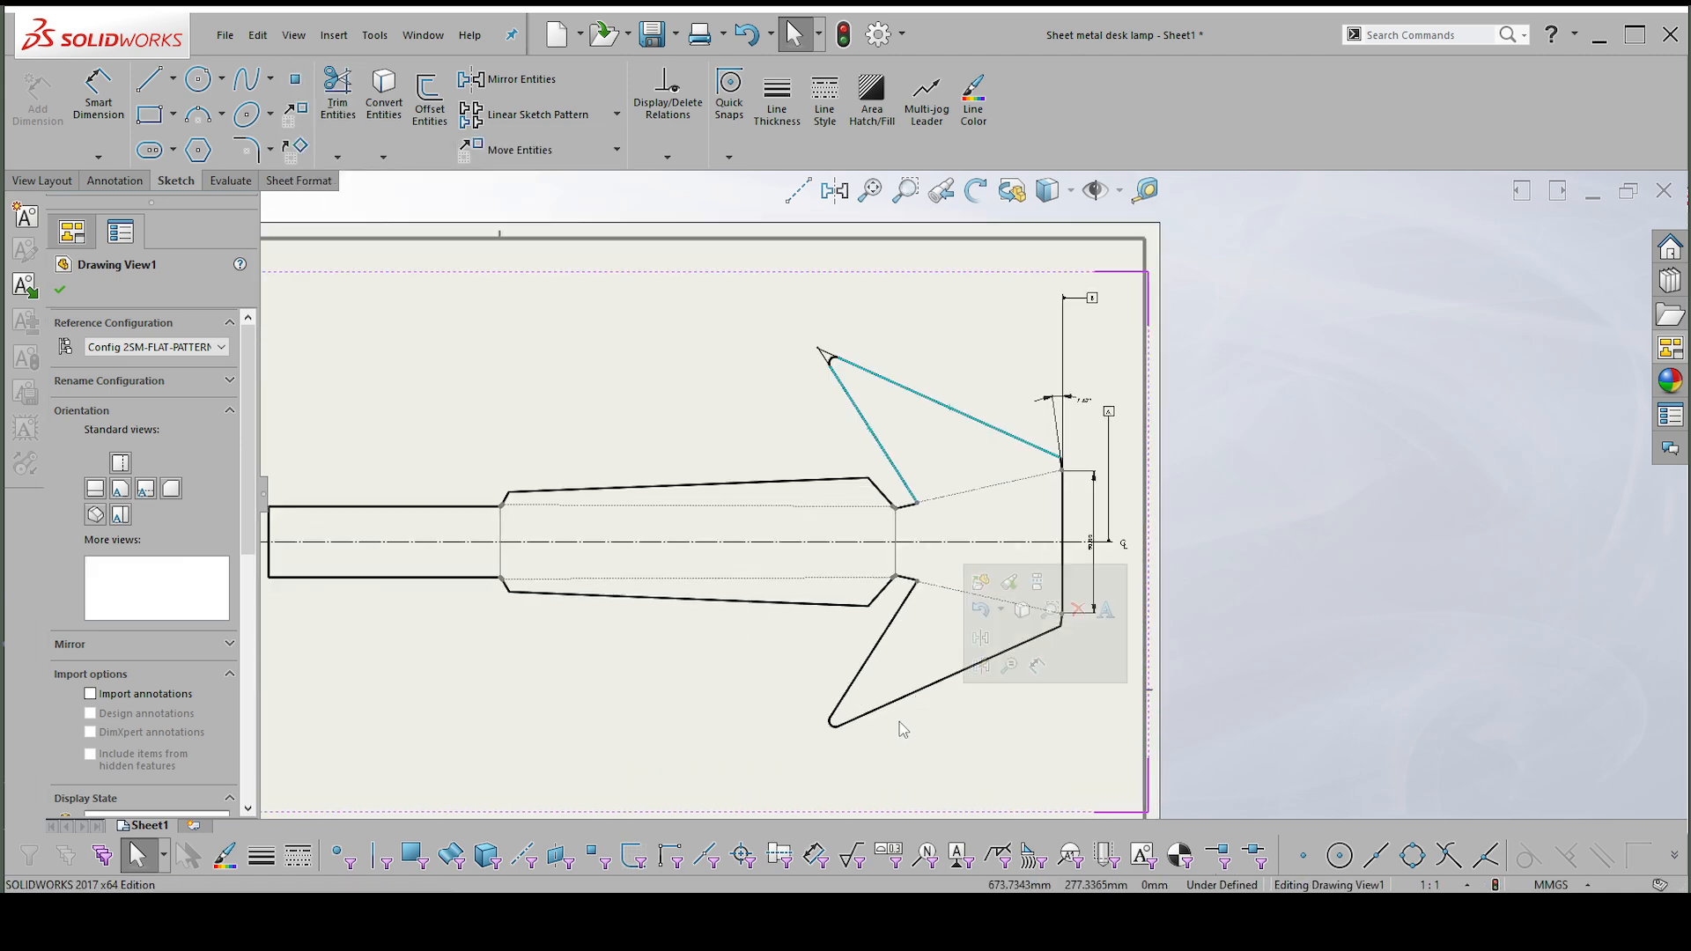
pyautogui.click(879, 704)
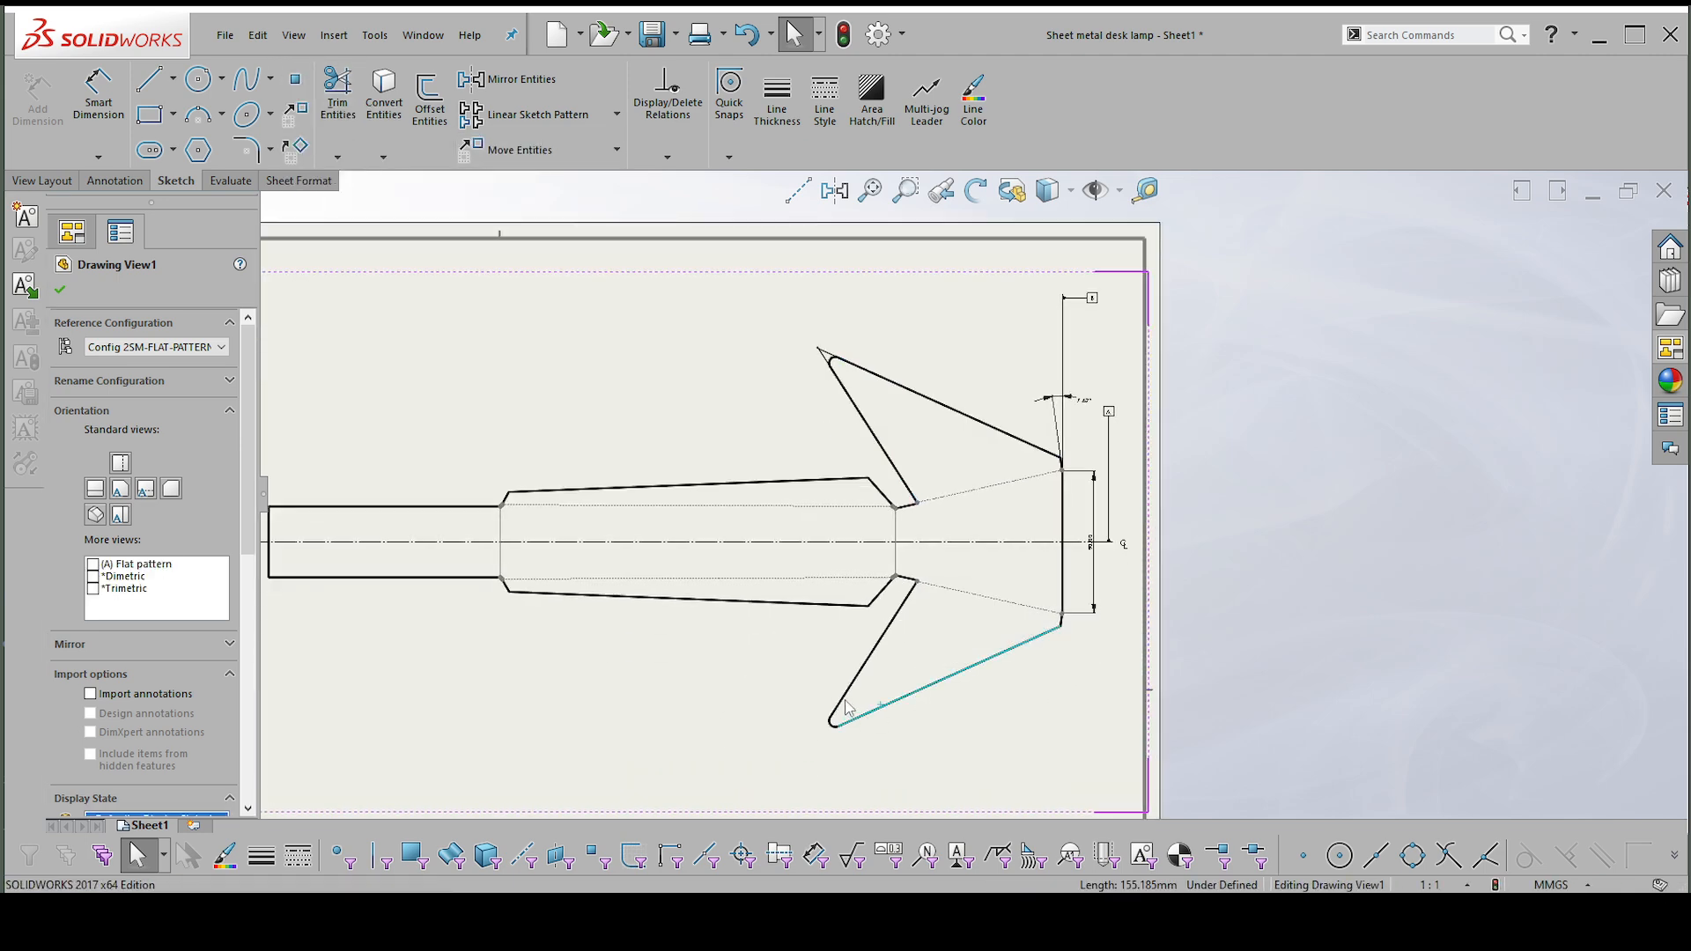
pyautogui.keyDown('ctrl'); pyautogui.click(845, 704); pyautogui.keyUp('ctrl')
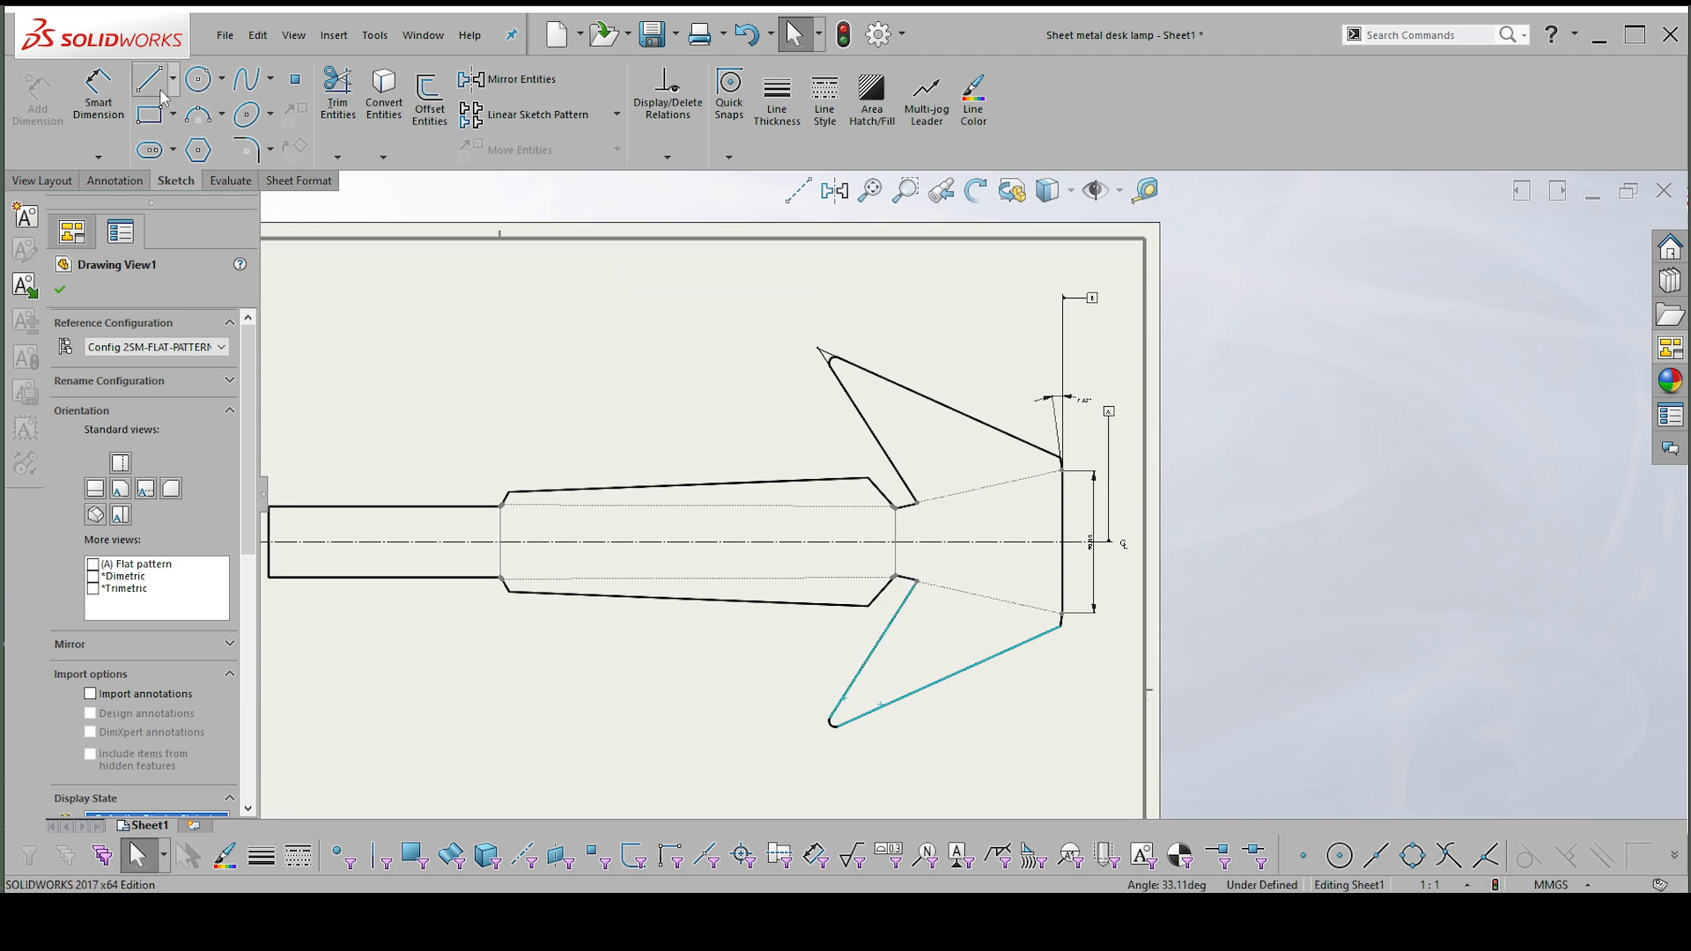
pyautogui.click(305, 87)
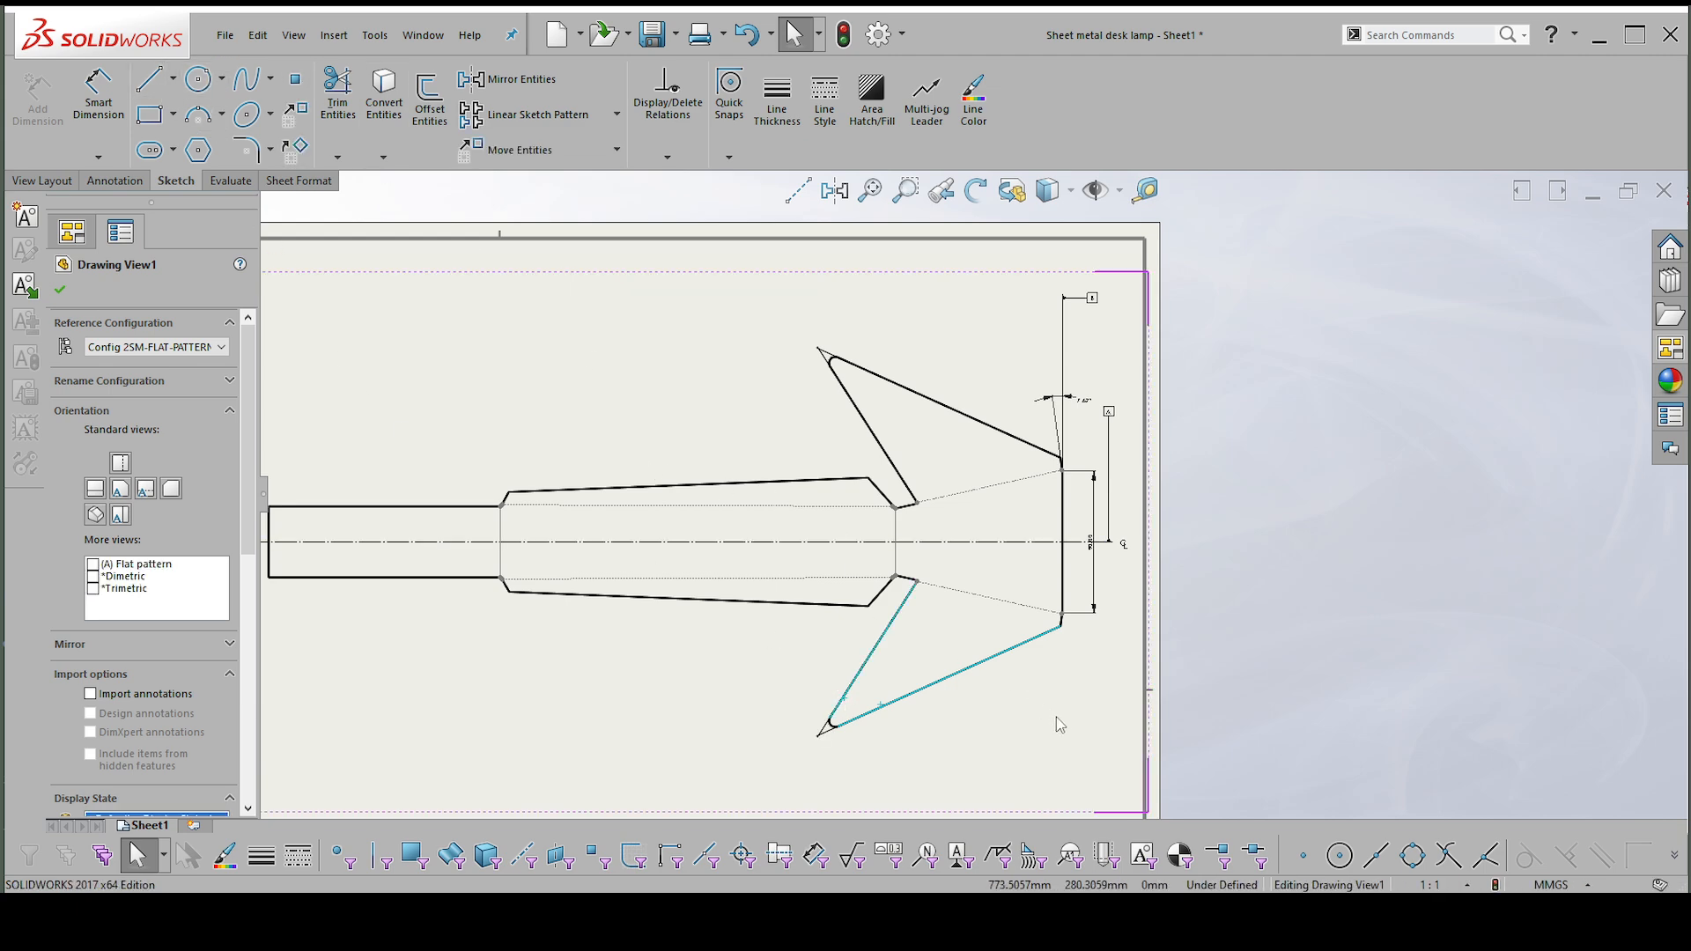
pyautogui.scroll(2, 958, 701)
pyautogui.scroll(-1, 1059, 634)
pyautogui.press('Escape')
pyautogui.press('Escape')
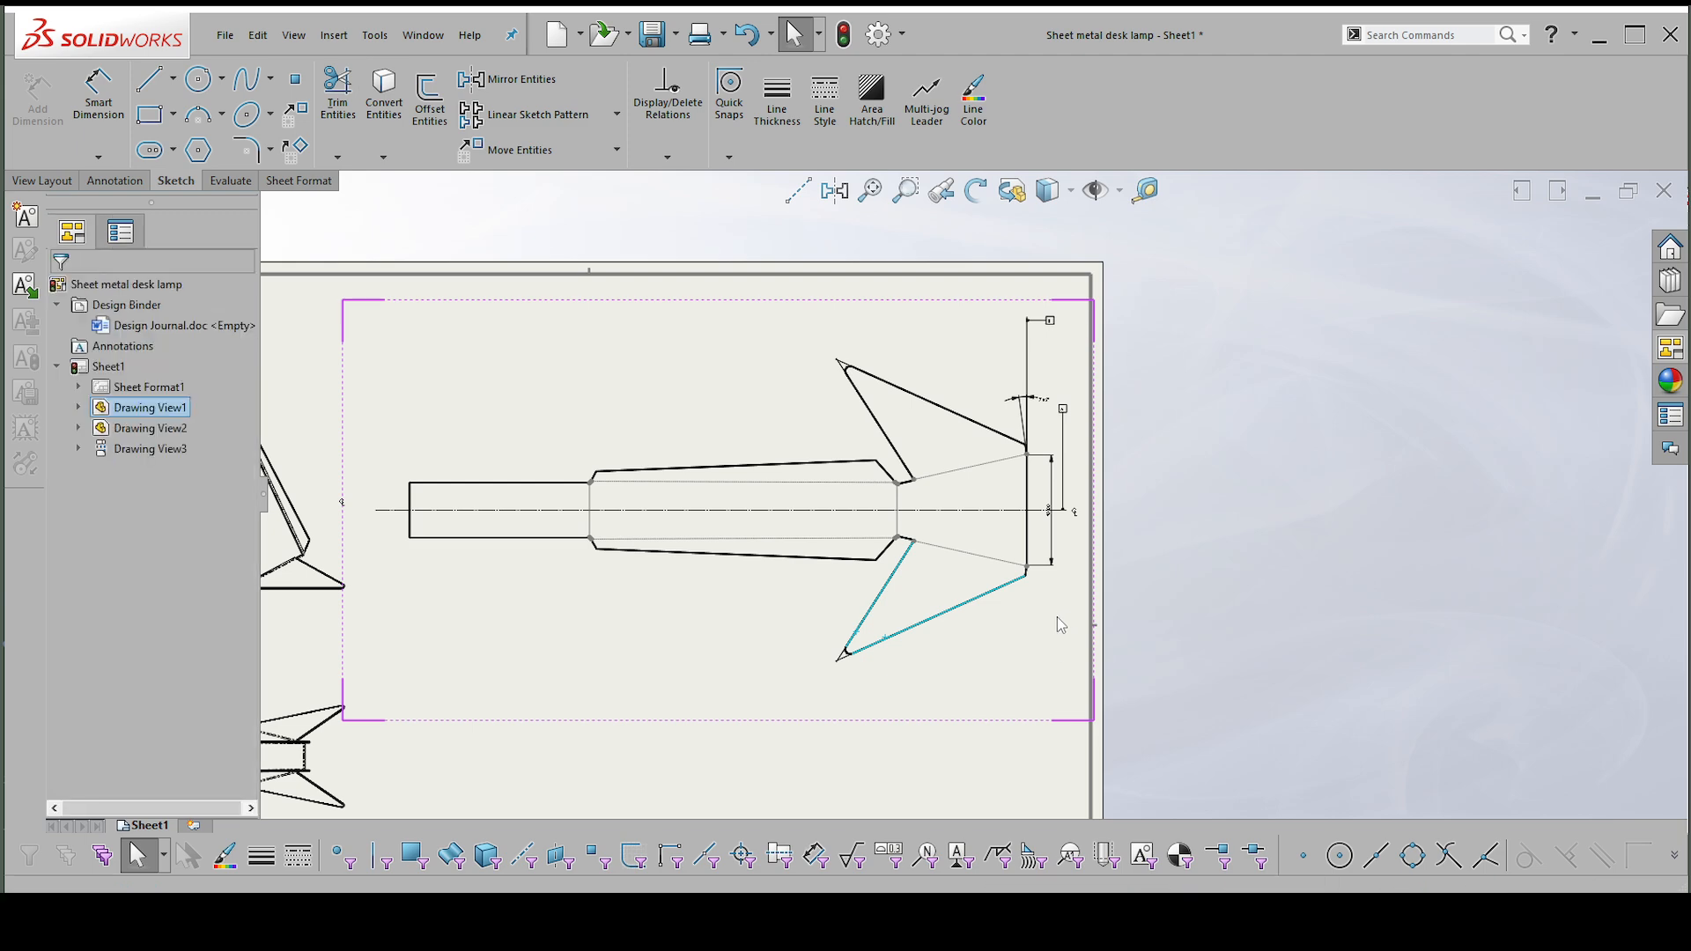
pyautogui.click(1049, 530)
pyautogui.rightClick(1048, 560)
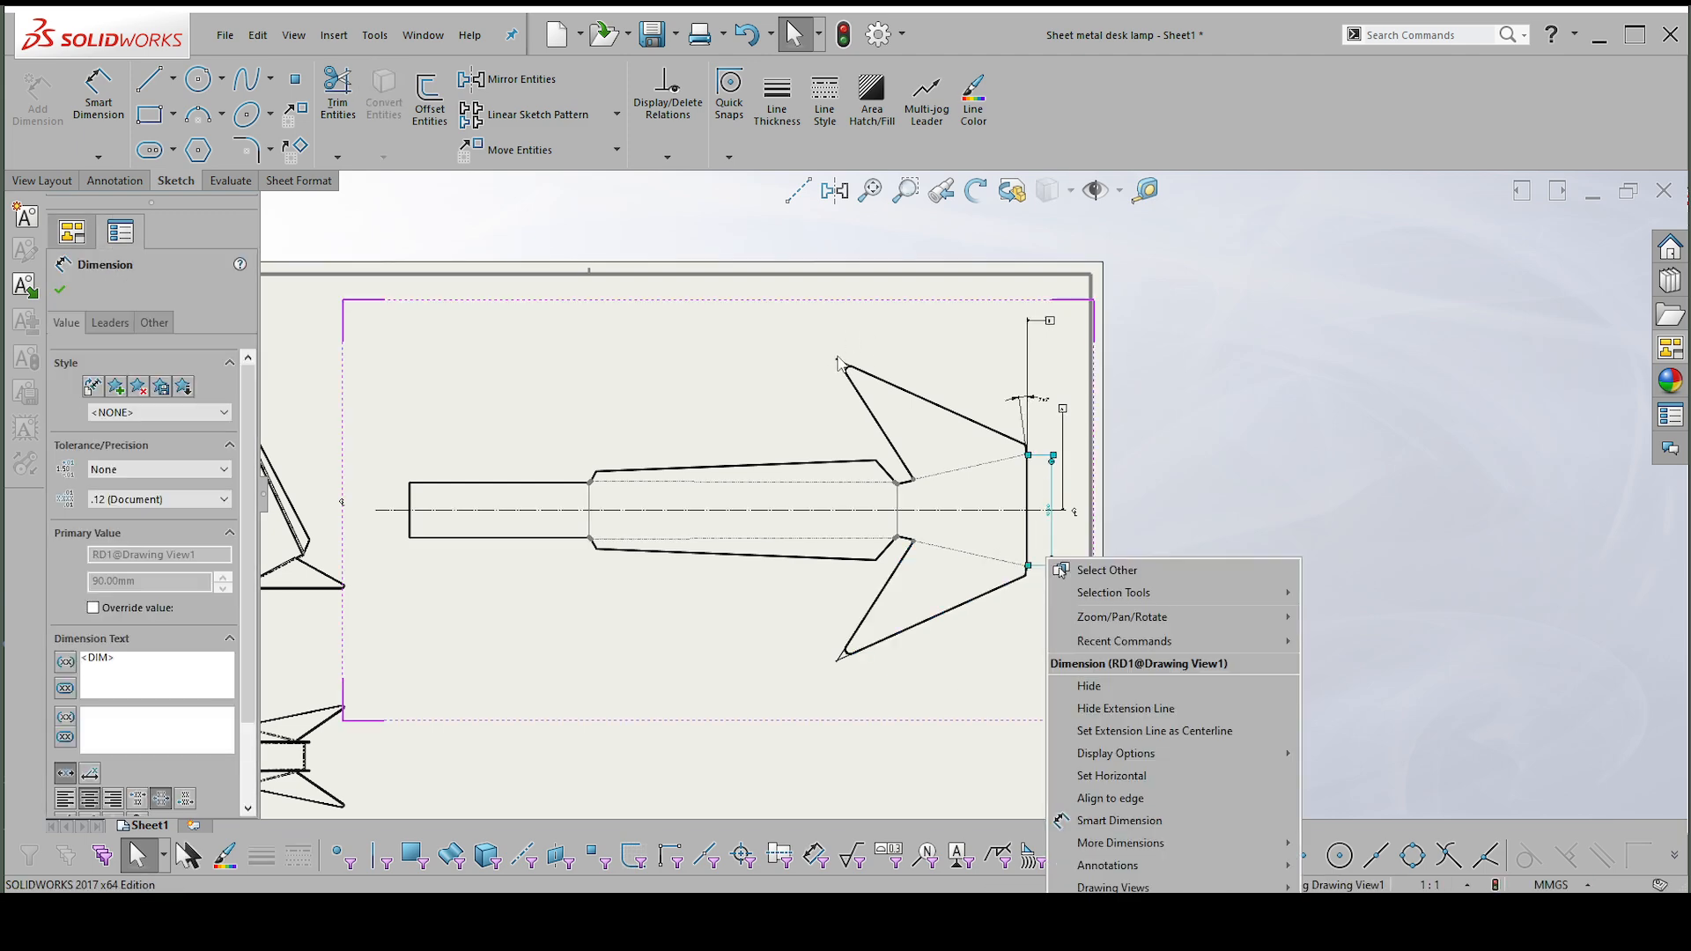
pyautogui.press('Escape')
pyautogui.press('Escape')
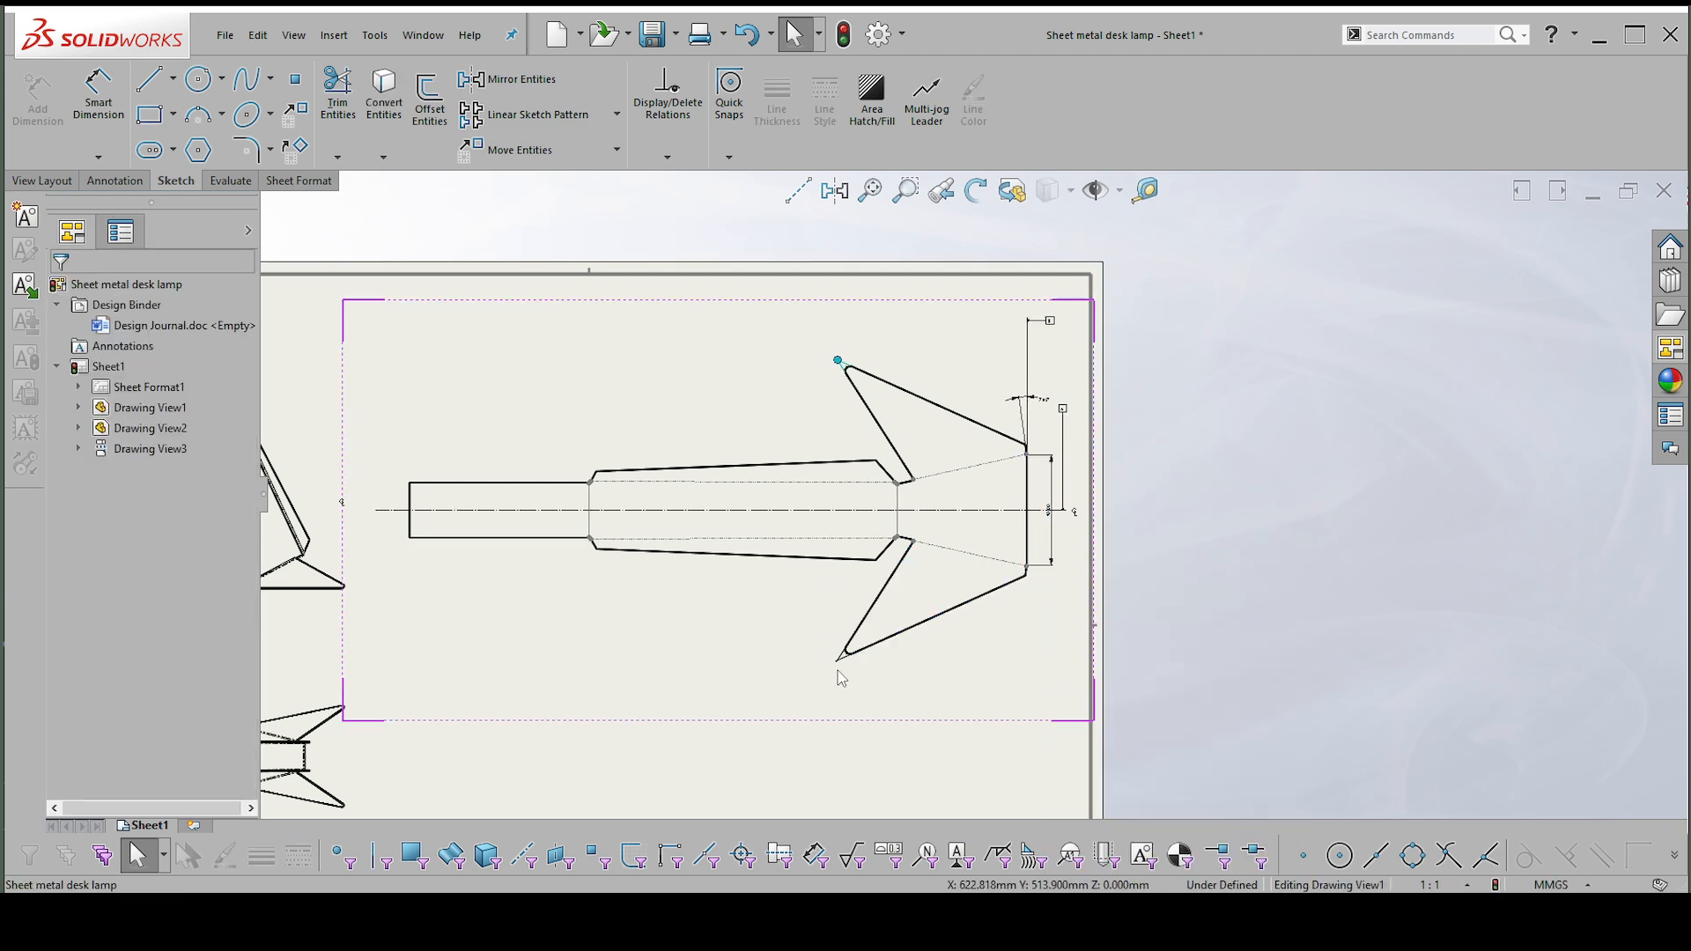
pyautogui.click(838, 662)
pyautogui.click(837, 361)
pyautogui.moveTo(665, 386); pyautogui.dragTo(658, 268, button='right')
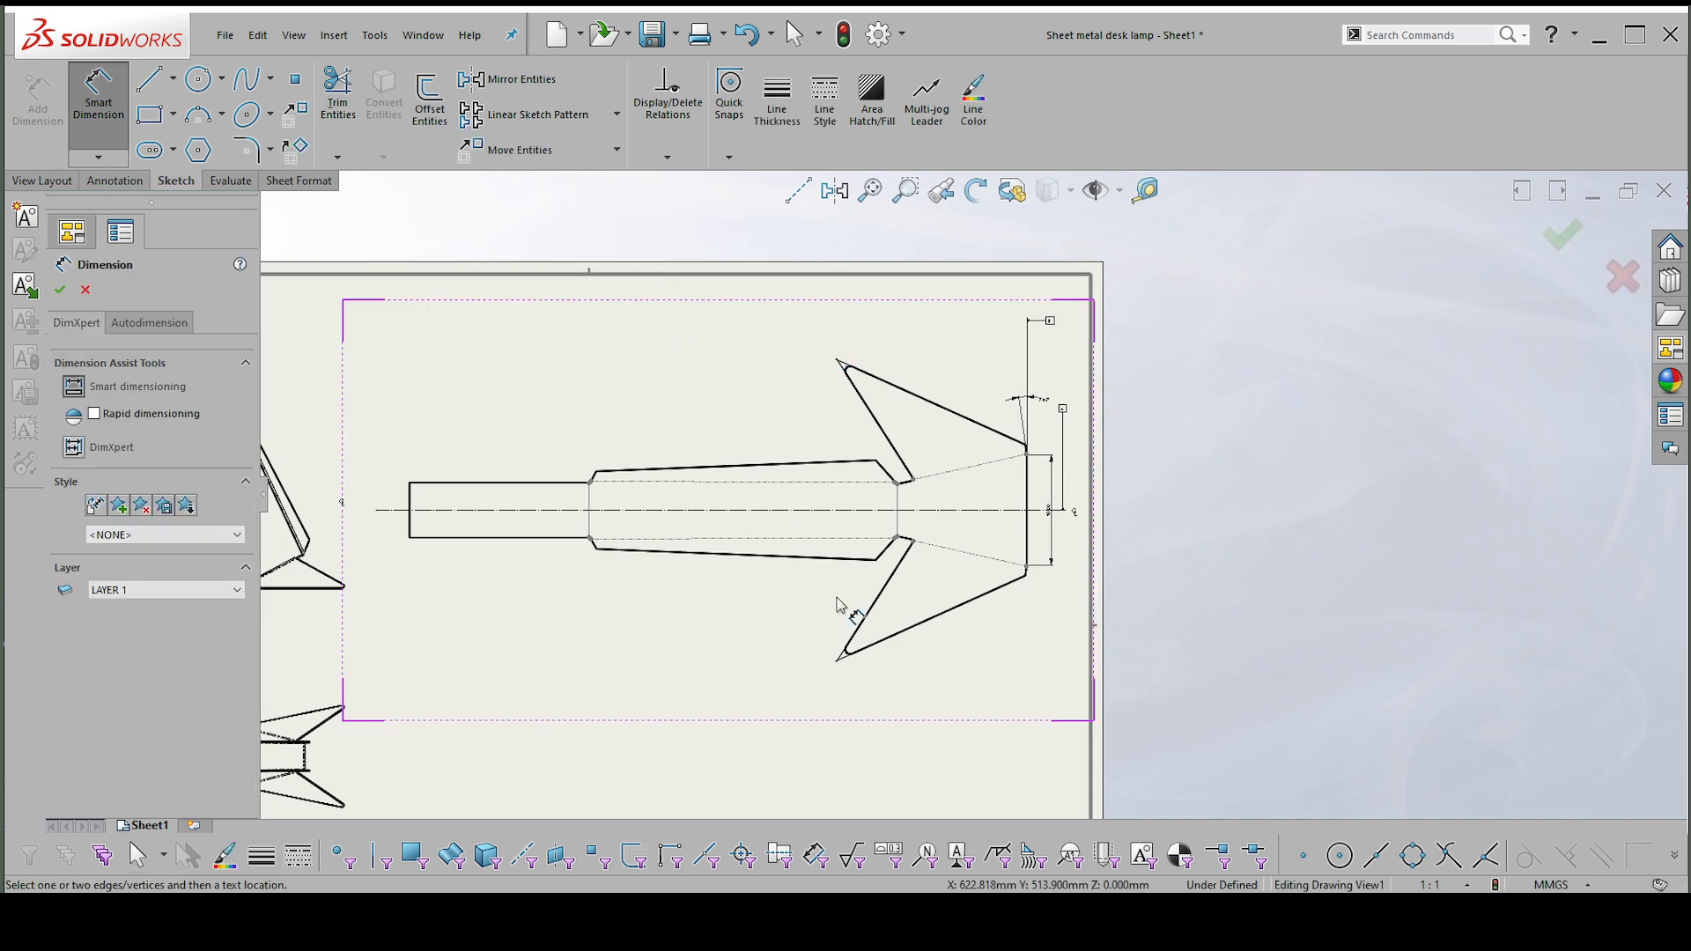
# Dimension the vertical distance between the two wing-tip virtual sharps, placing it outside datum A.
pyautogui.click(837, 661)
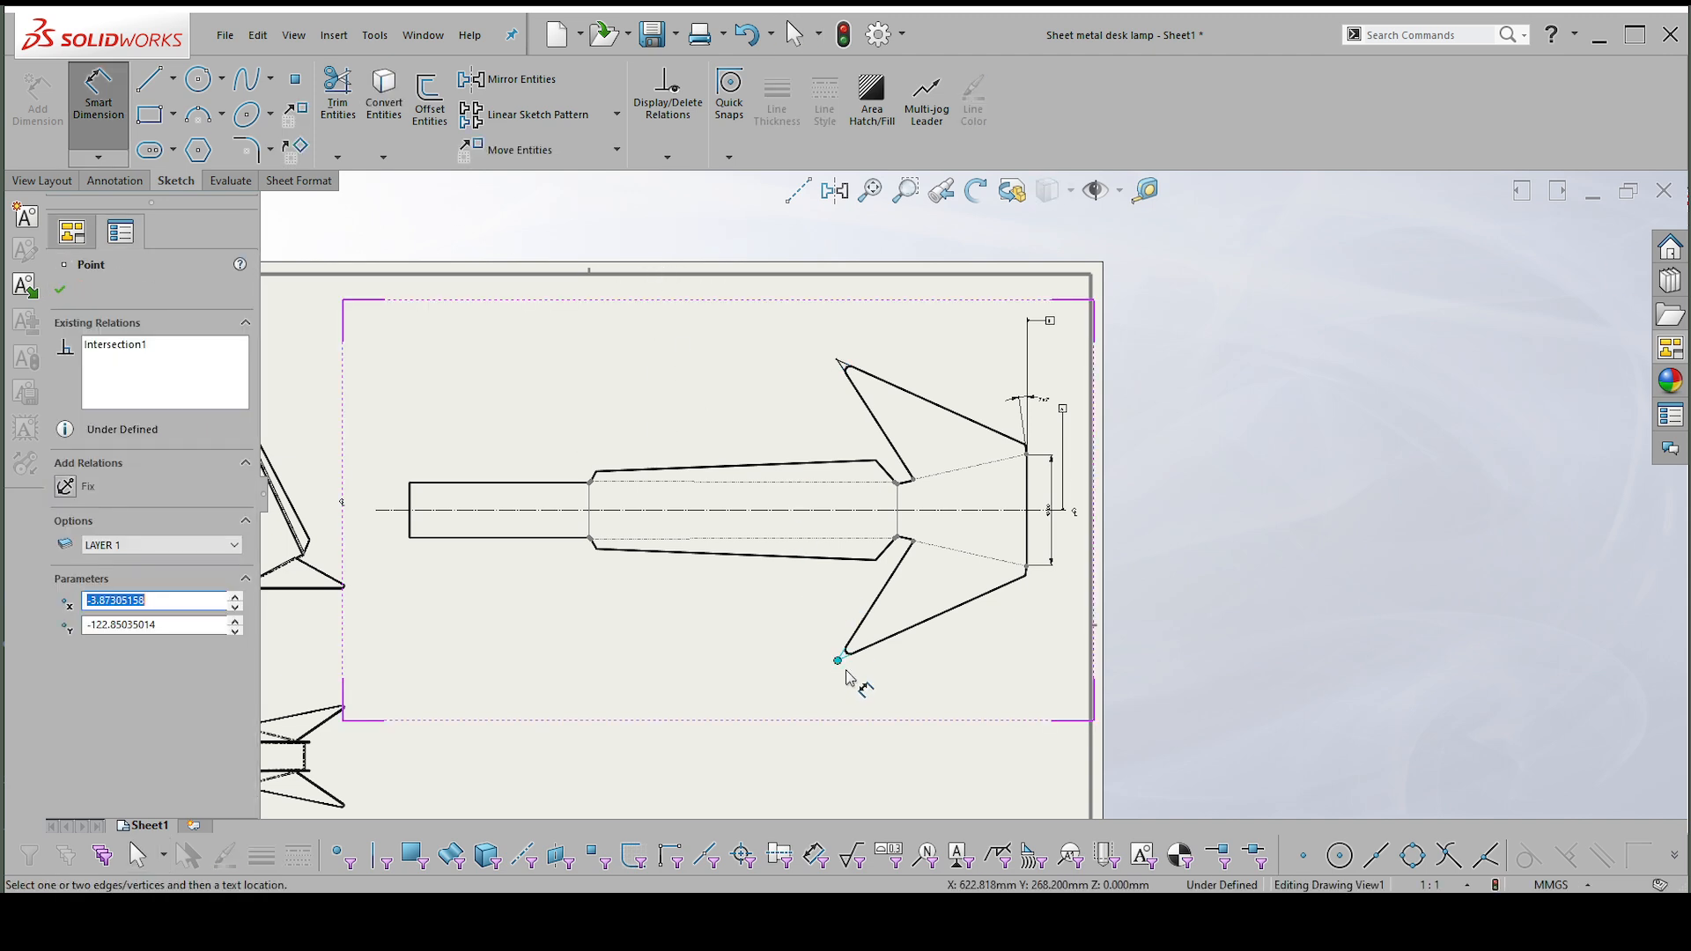
pyautogui.click(838, 362)
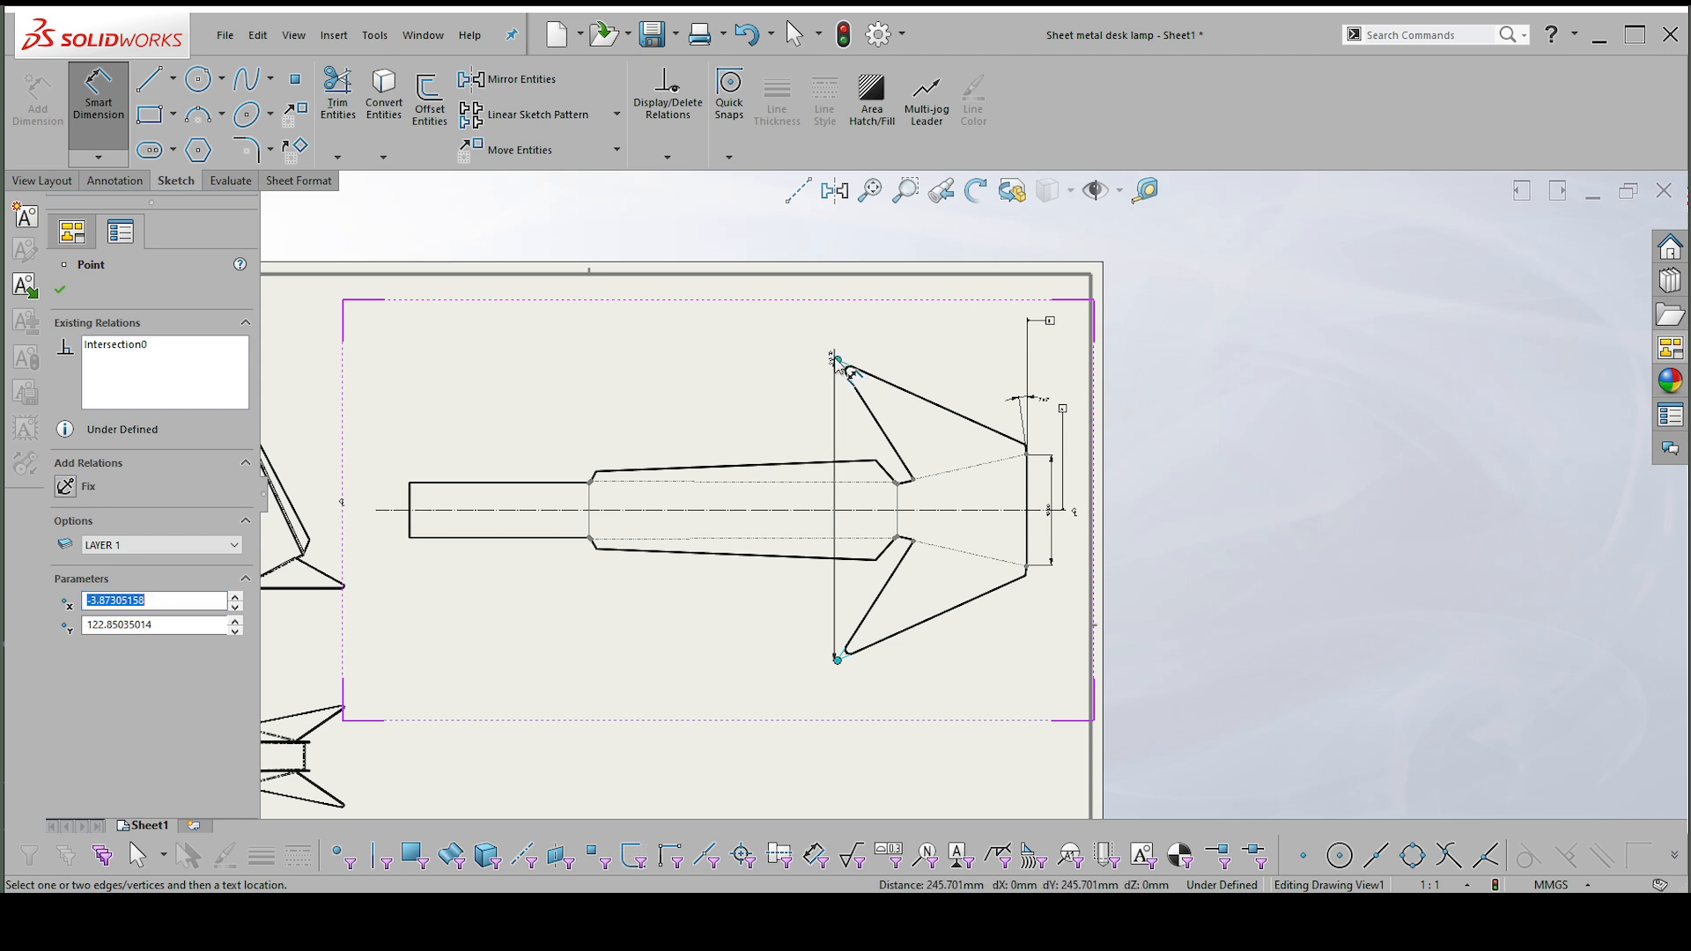
pyautogui.scroll(-2, 1114, 528)
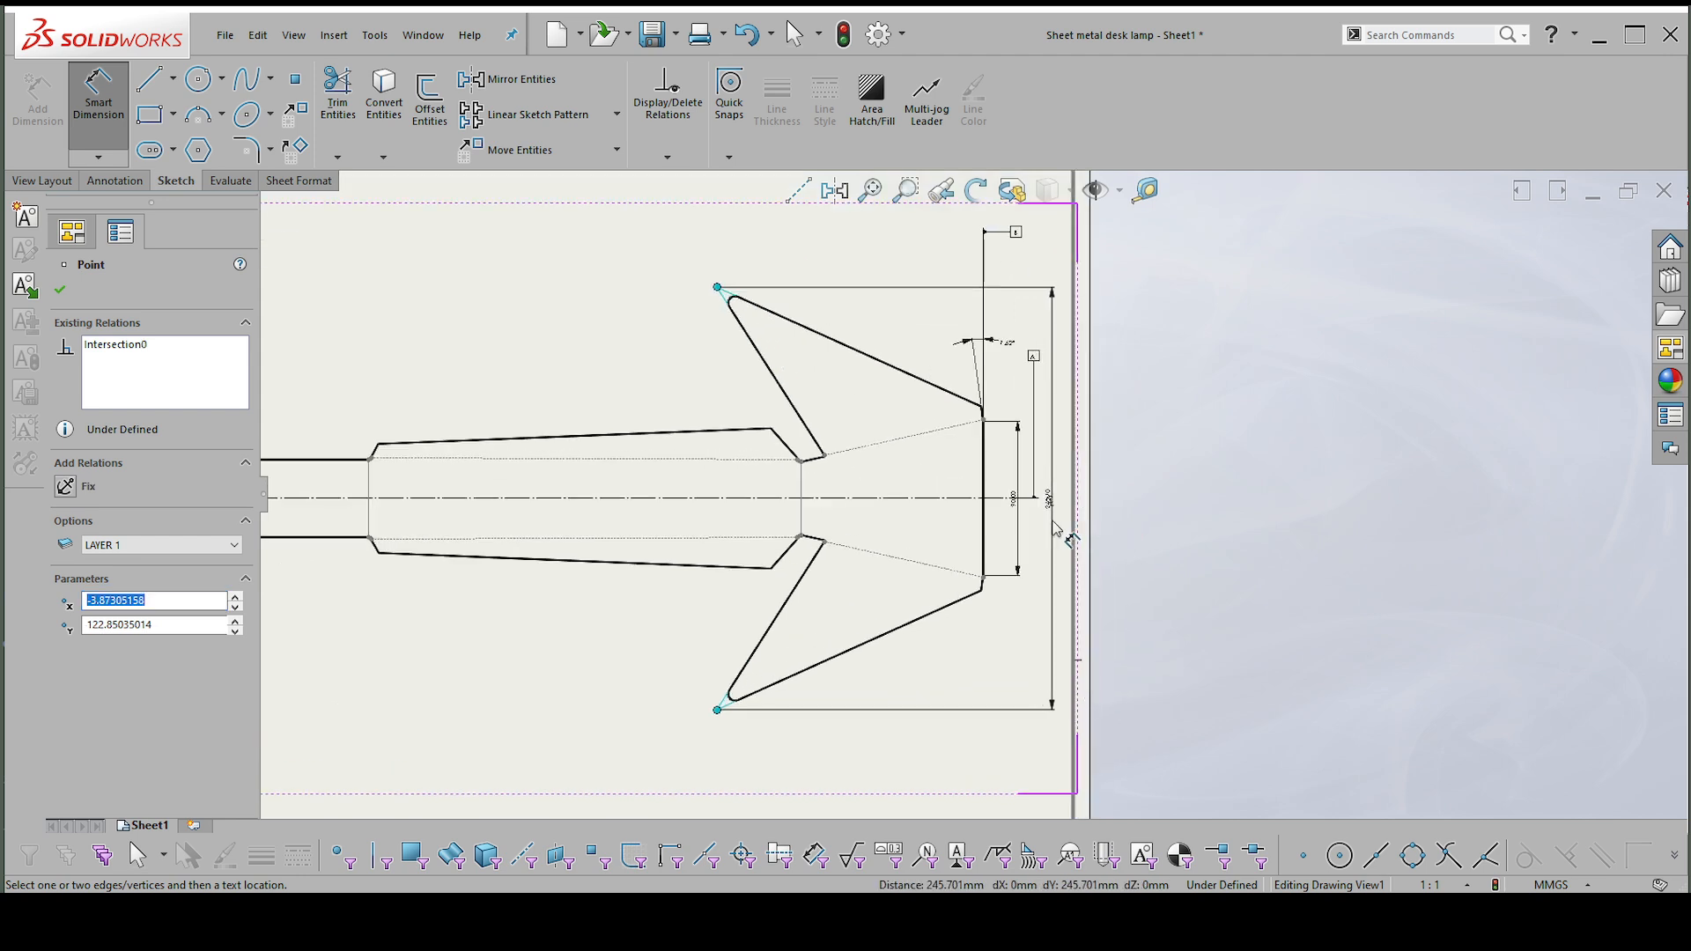
pyautogui.click(1060, 533)
# Dimension the horizontal distance from the straight outer end edge to the upper wing-tip virtual sharp, placing it above the wing.
pyautogui.scroll(1, 839, 387)
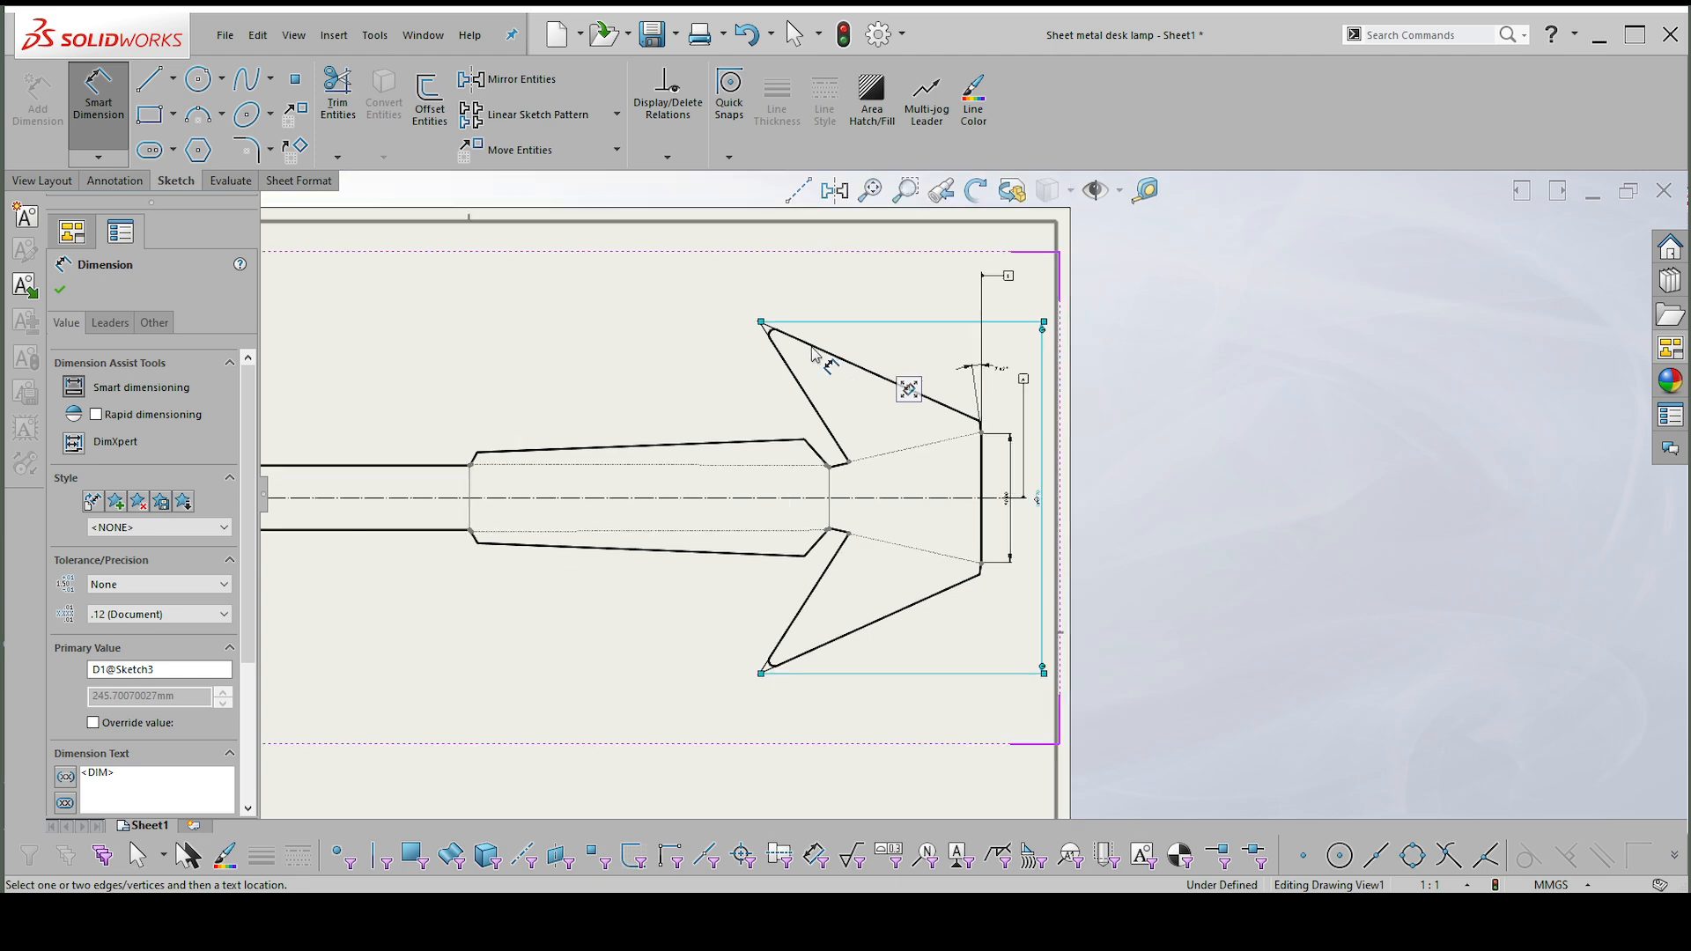
pyautogui.scroll(-1, 951, 423)
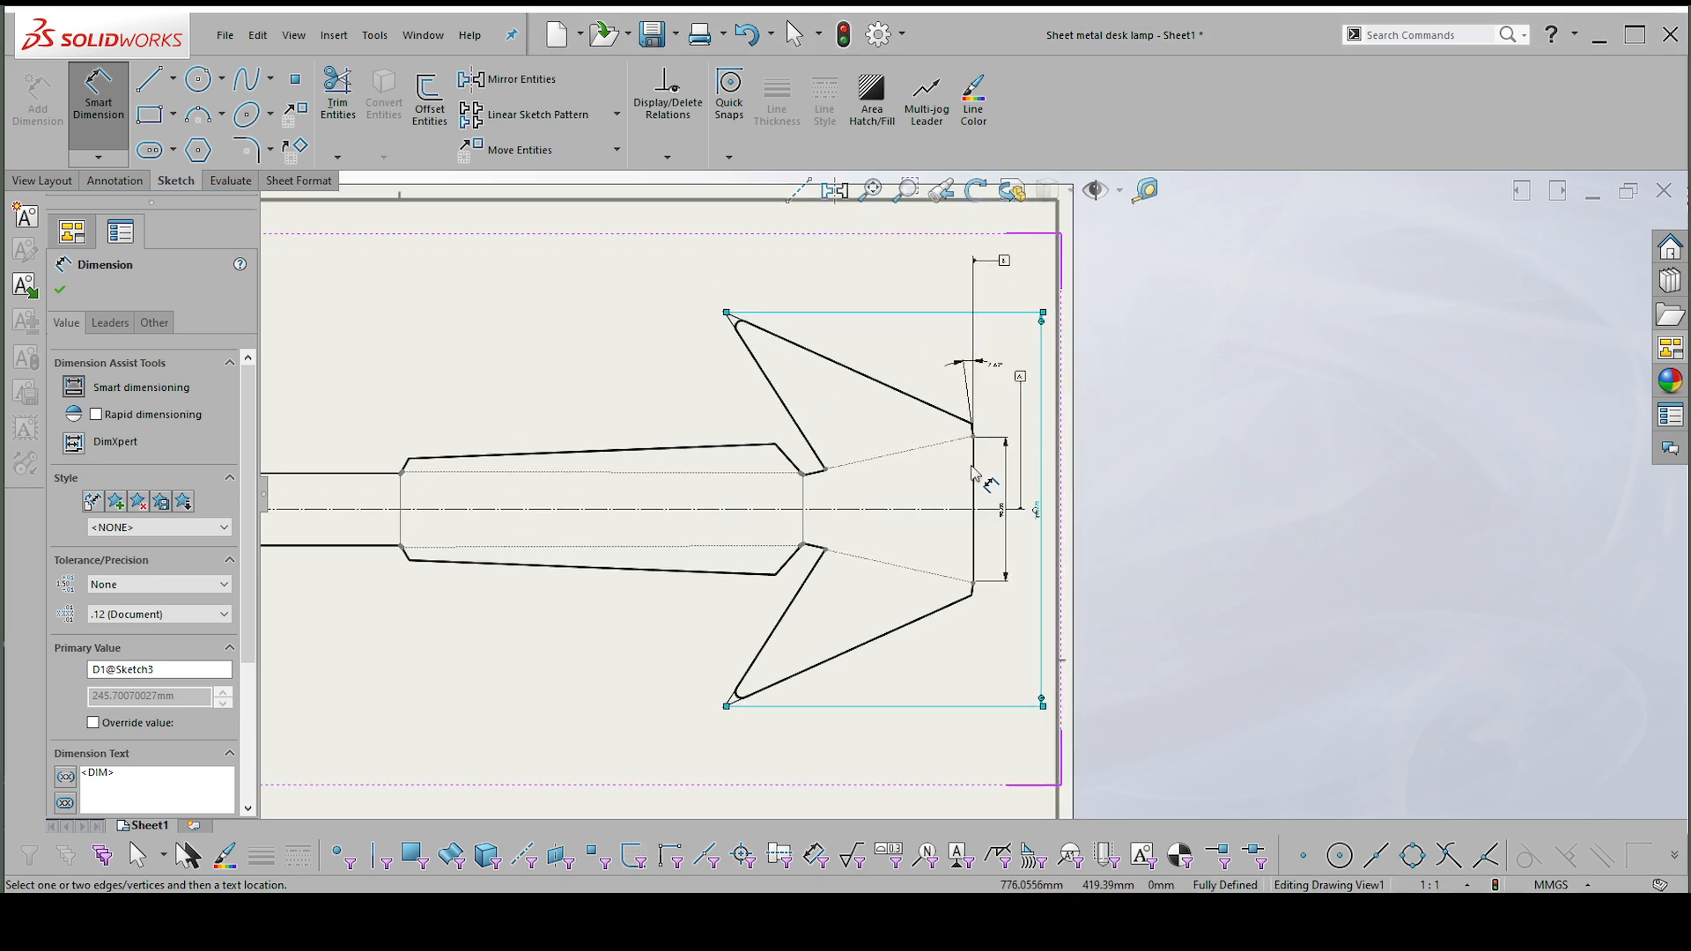
pyautogui.click(974, 471)
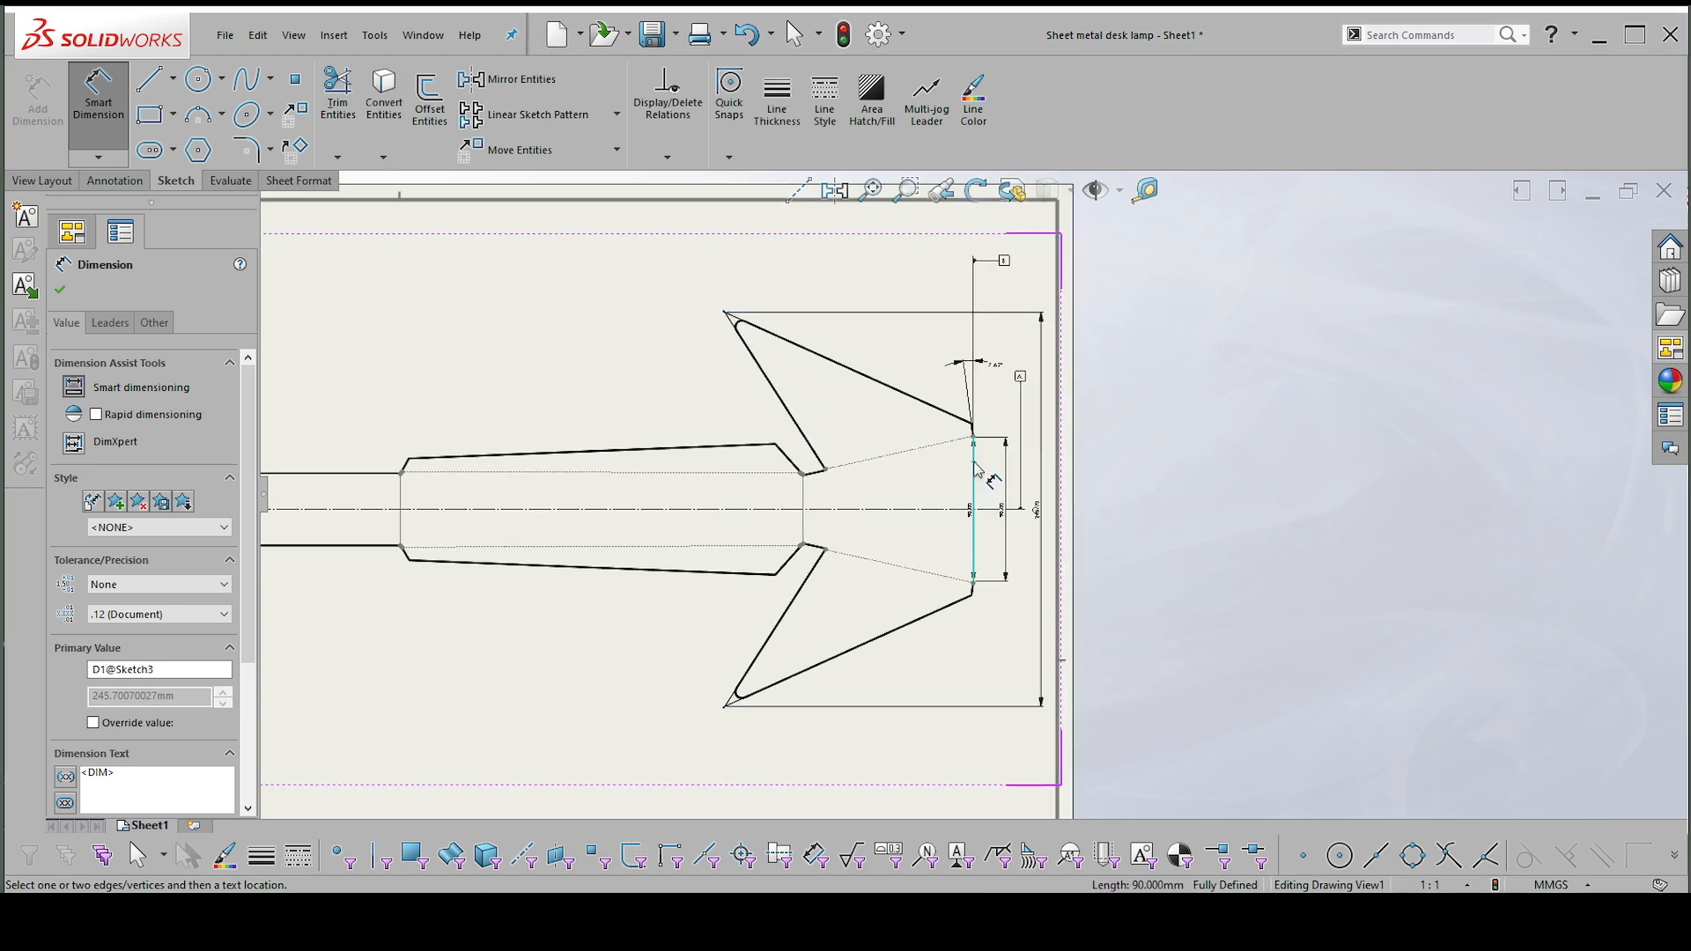
pyautogui.click(725, 313)
pyautogui.click(871, 287)
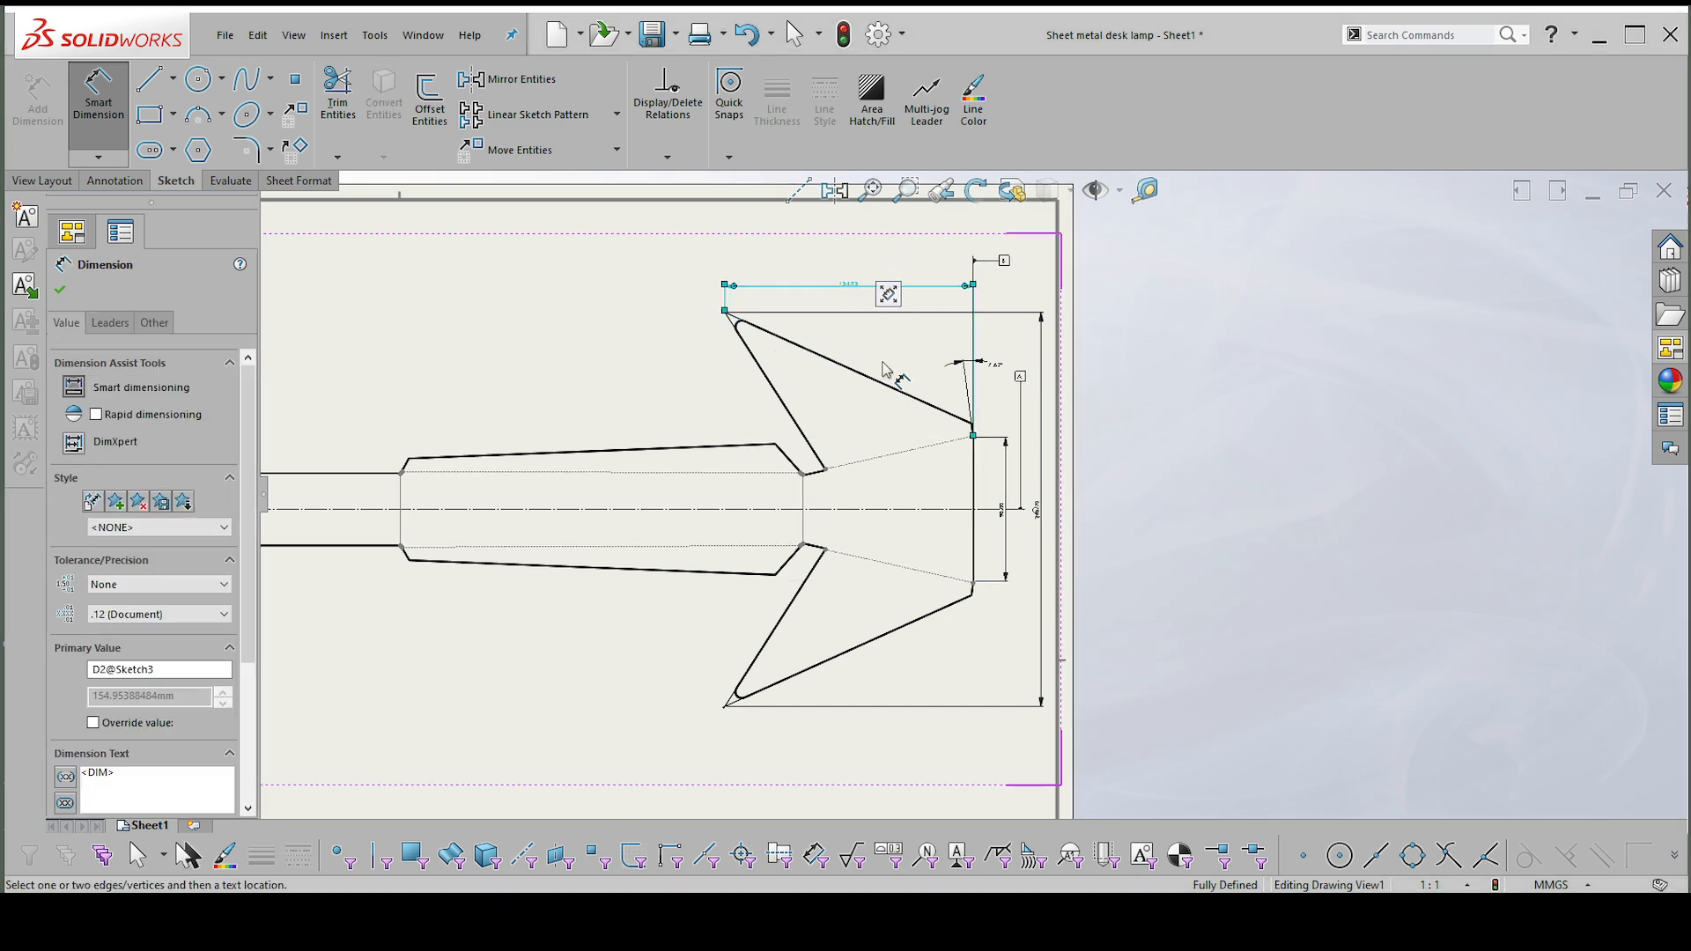
# Dimension the angle between the outer slanted edges of the two wings, placing it beyond the tip-to-tip dimension.
pyautogui.click(880, 385)
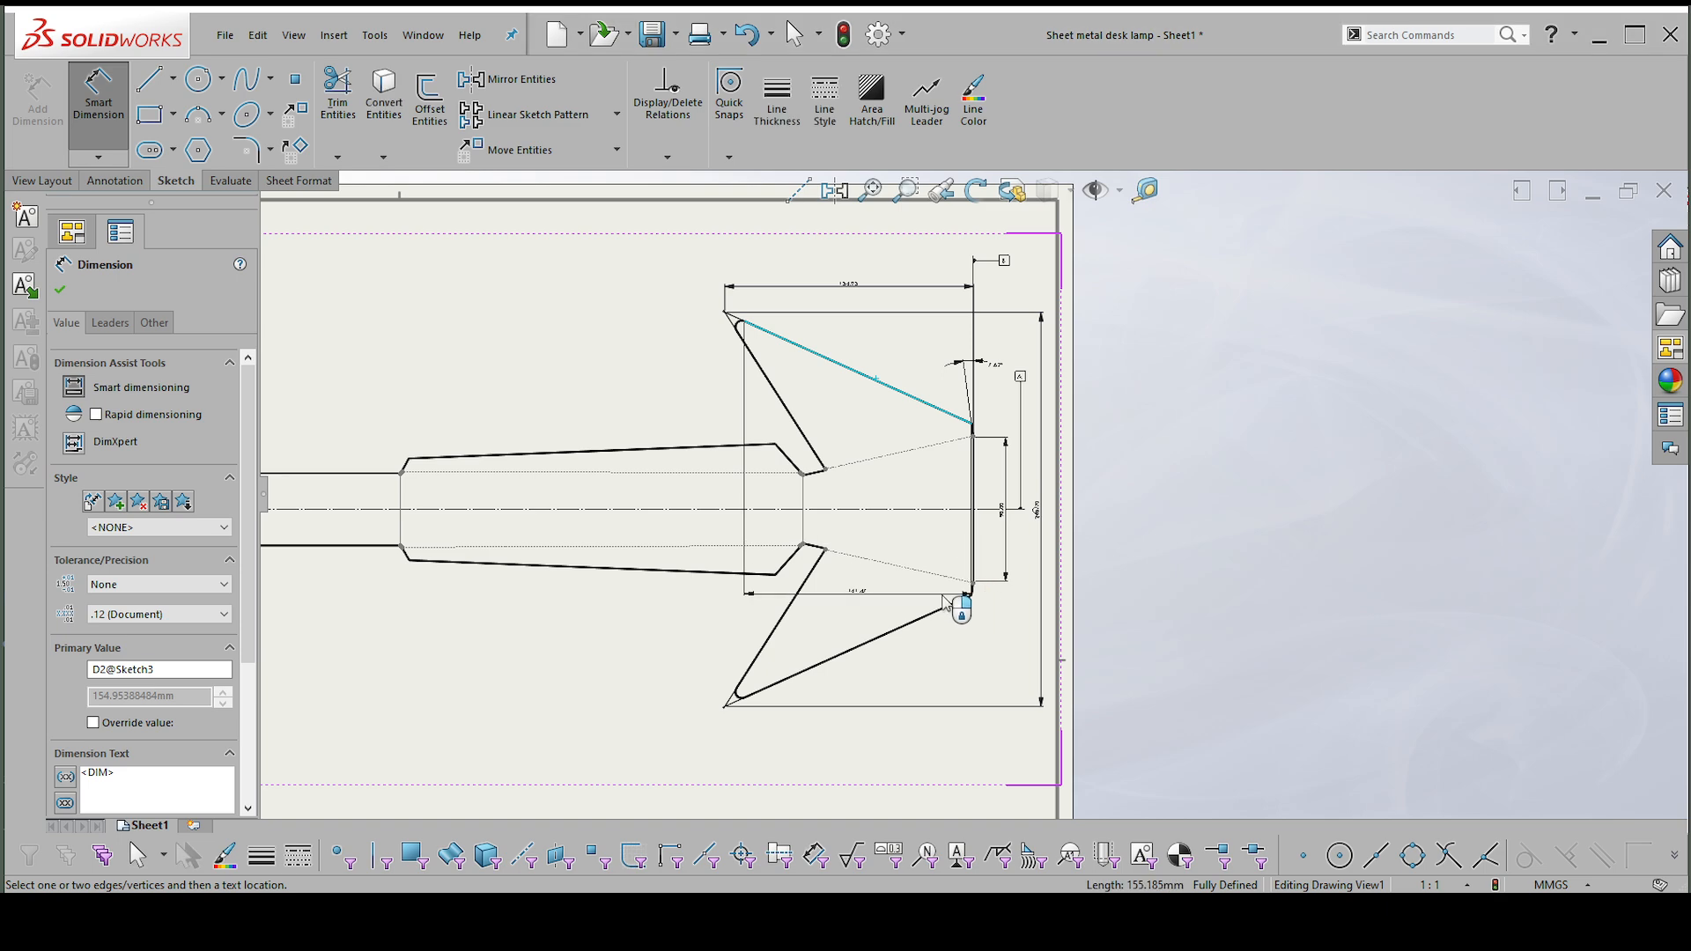
pyautogui.click(932, 615)
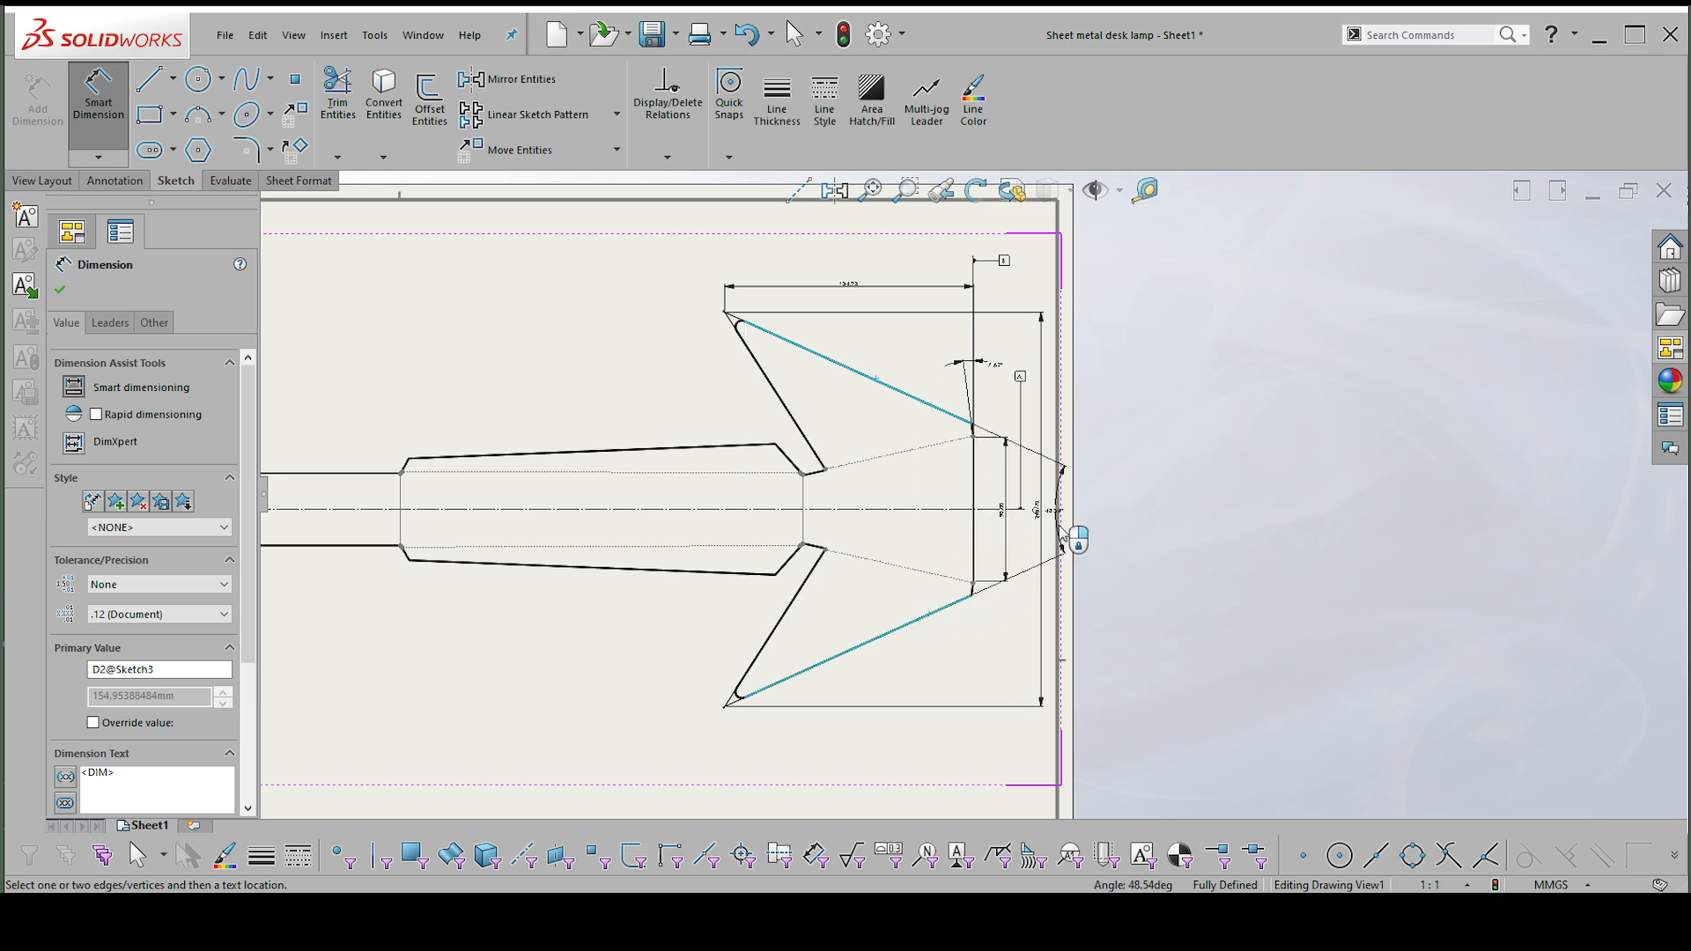
pyautogui.click(1065, 524)
# Dimension the angle between the inner slanted edges of the two wings, placing its arc between the front view and the flat pattern.
pyautogui.scroll(-1, 1069, 527)
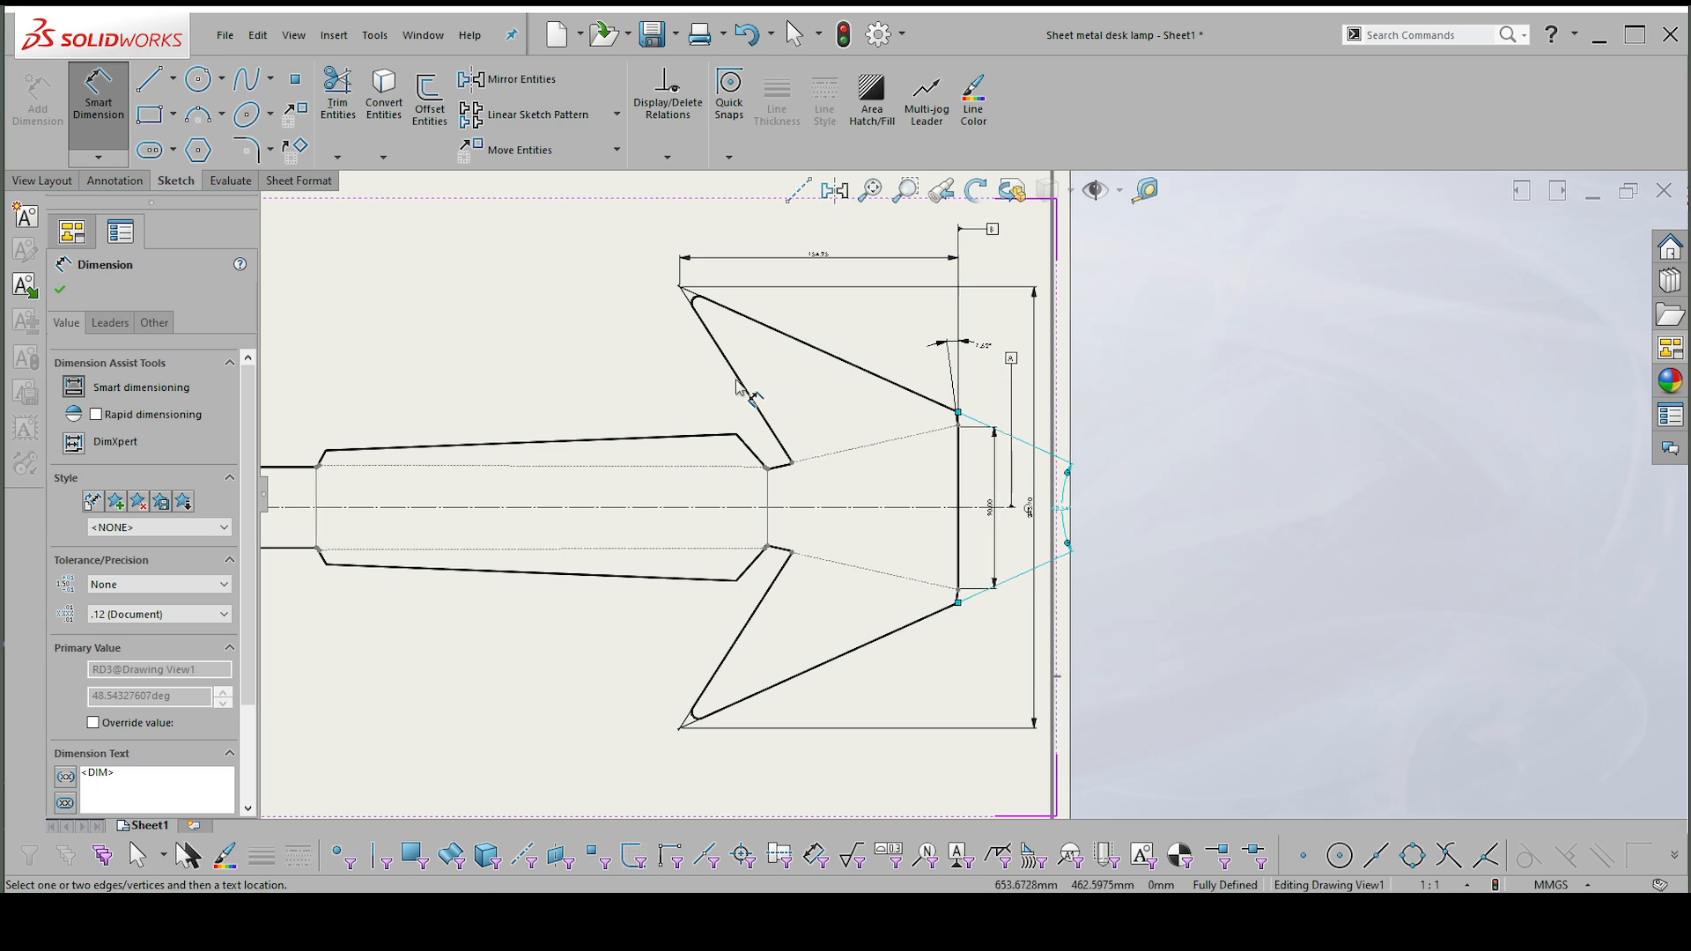
pyautogui.click(736, 381)
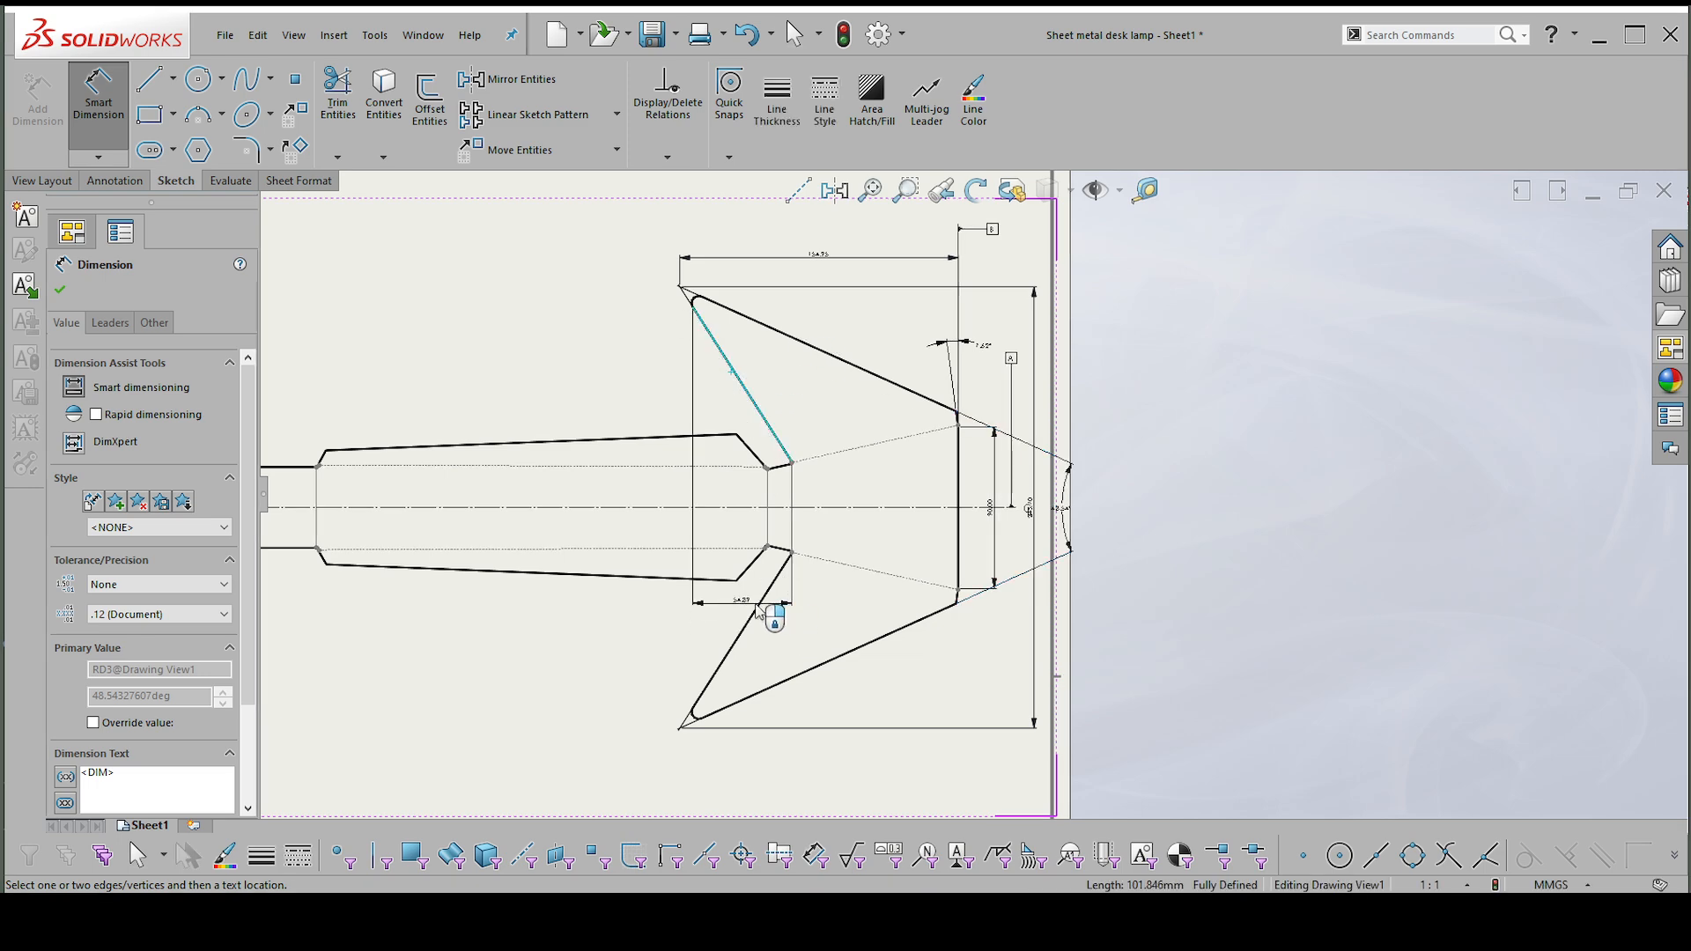
pyautogui.click(769, 584)
pyautogui.scroll(3, 722, 599)
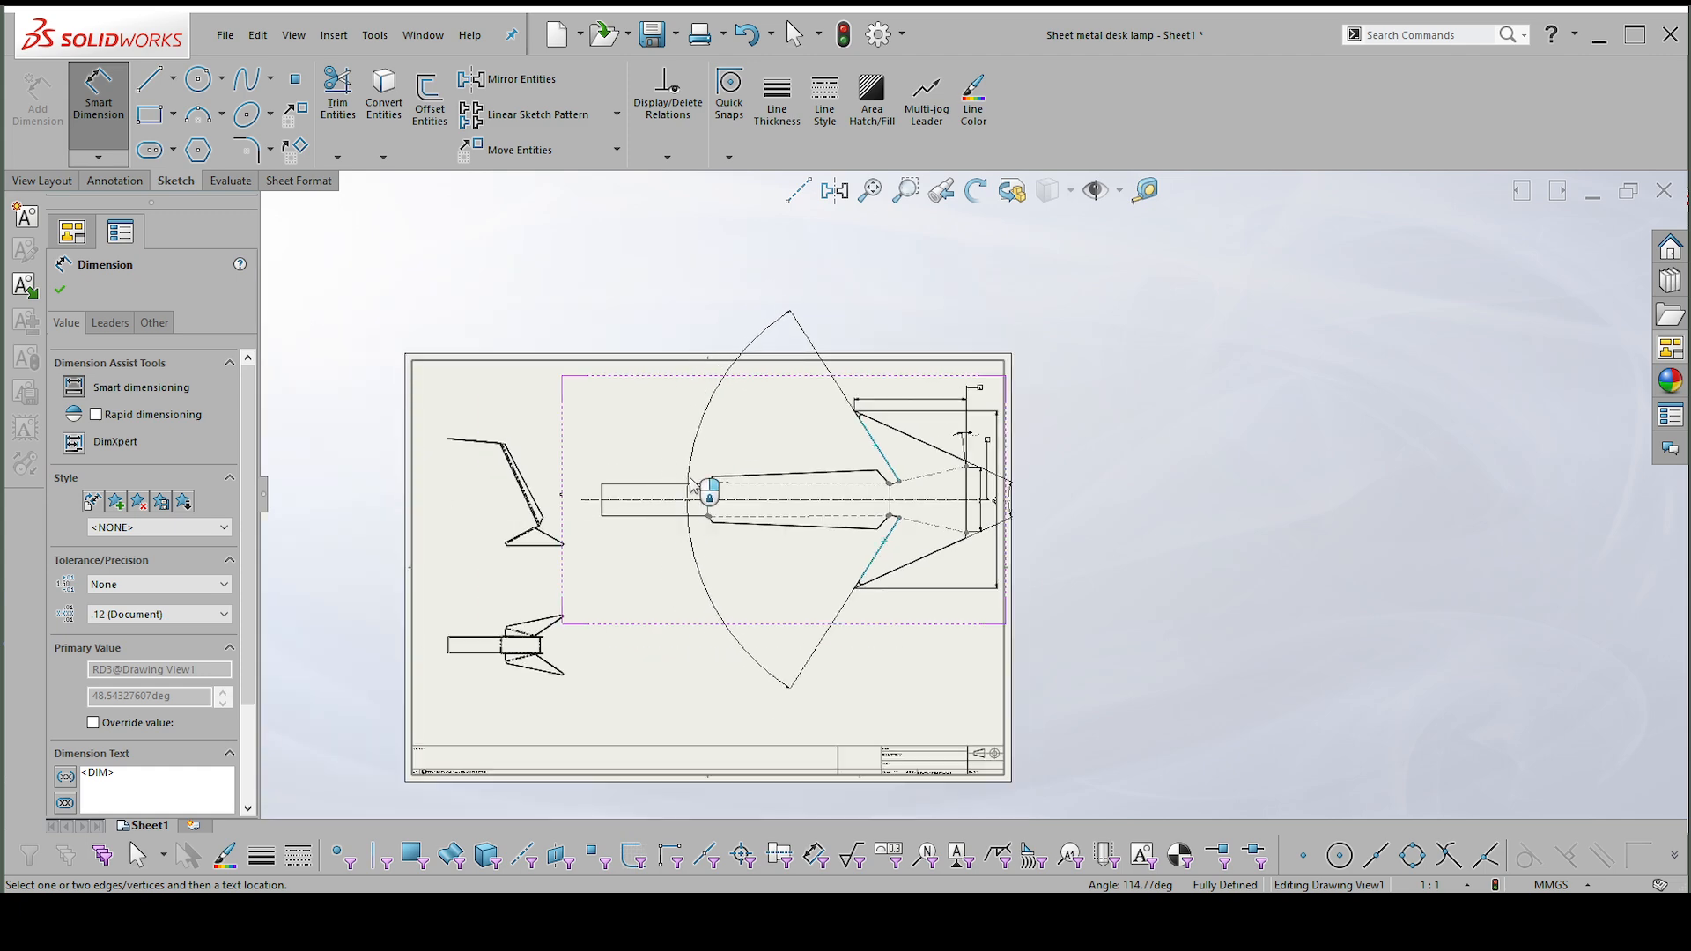
pyautogui.scroll(-1, 705, 464)
pyautogui.scroll(-4, 705, 464)
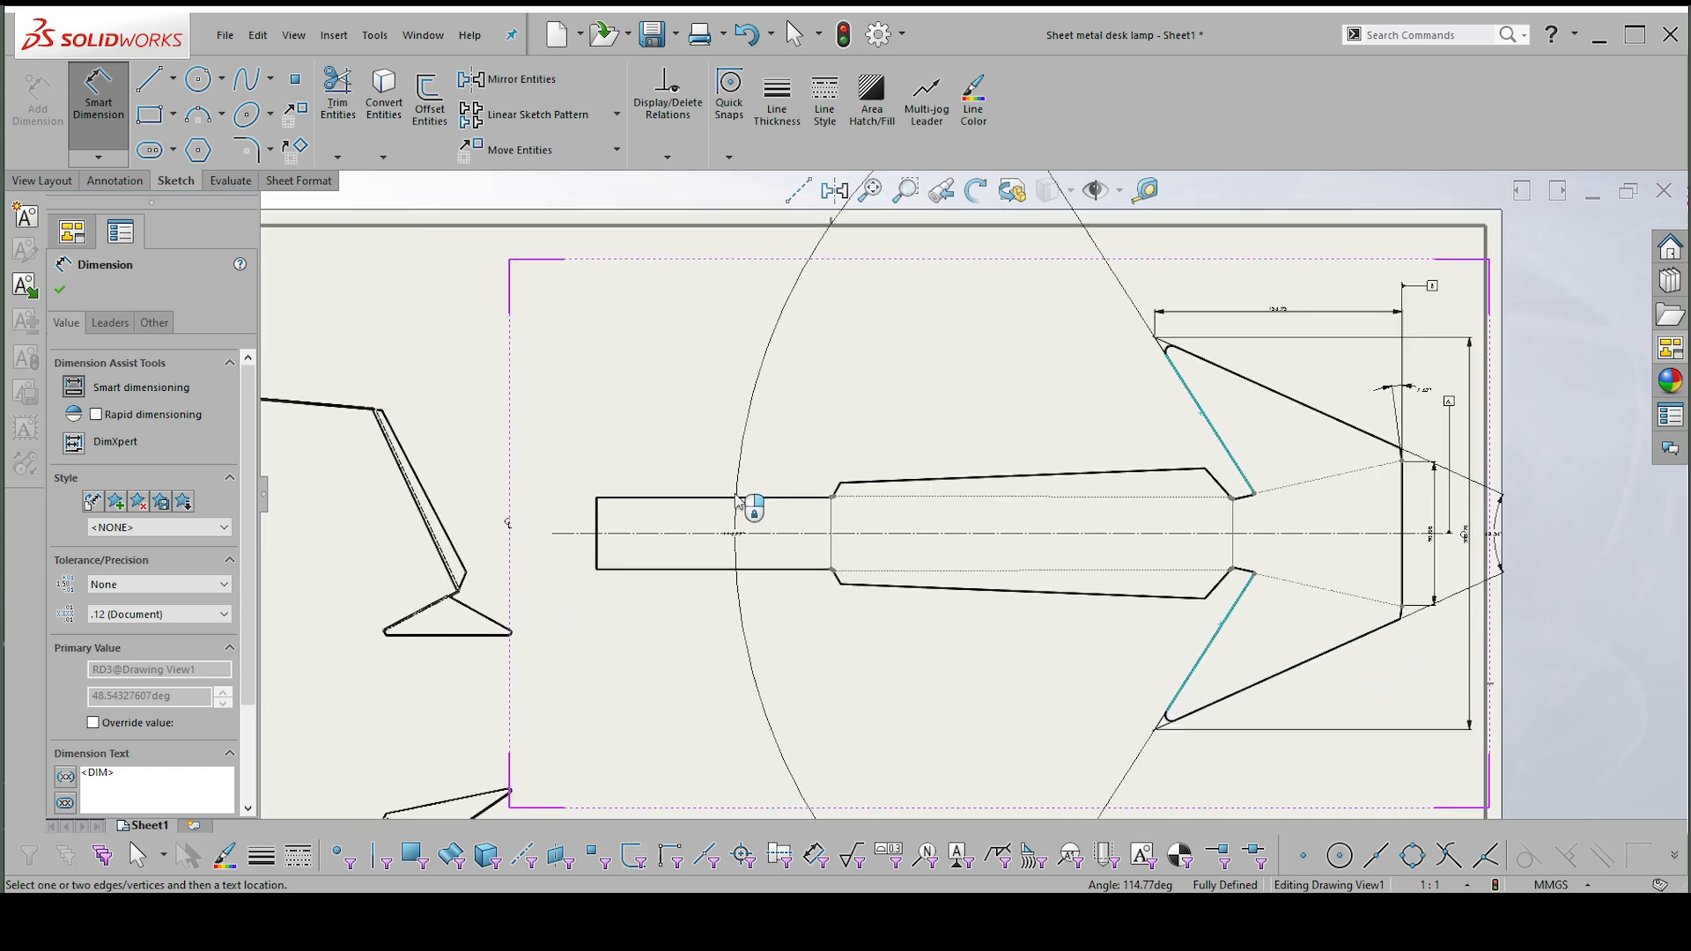
pyautogui.scroll(2, 669, 502)
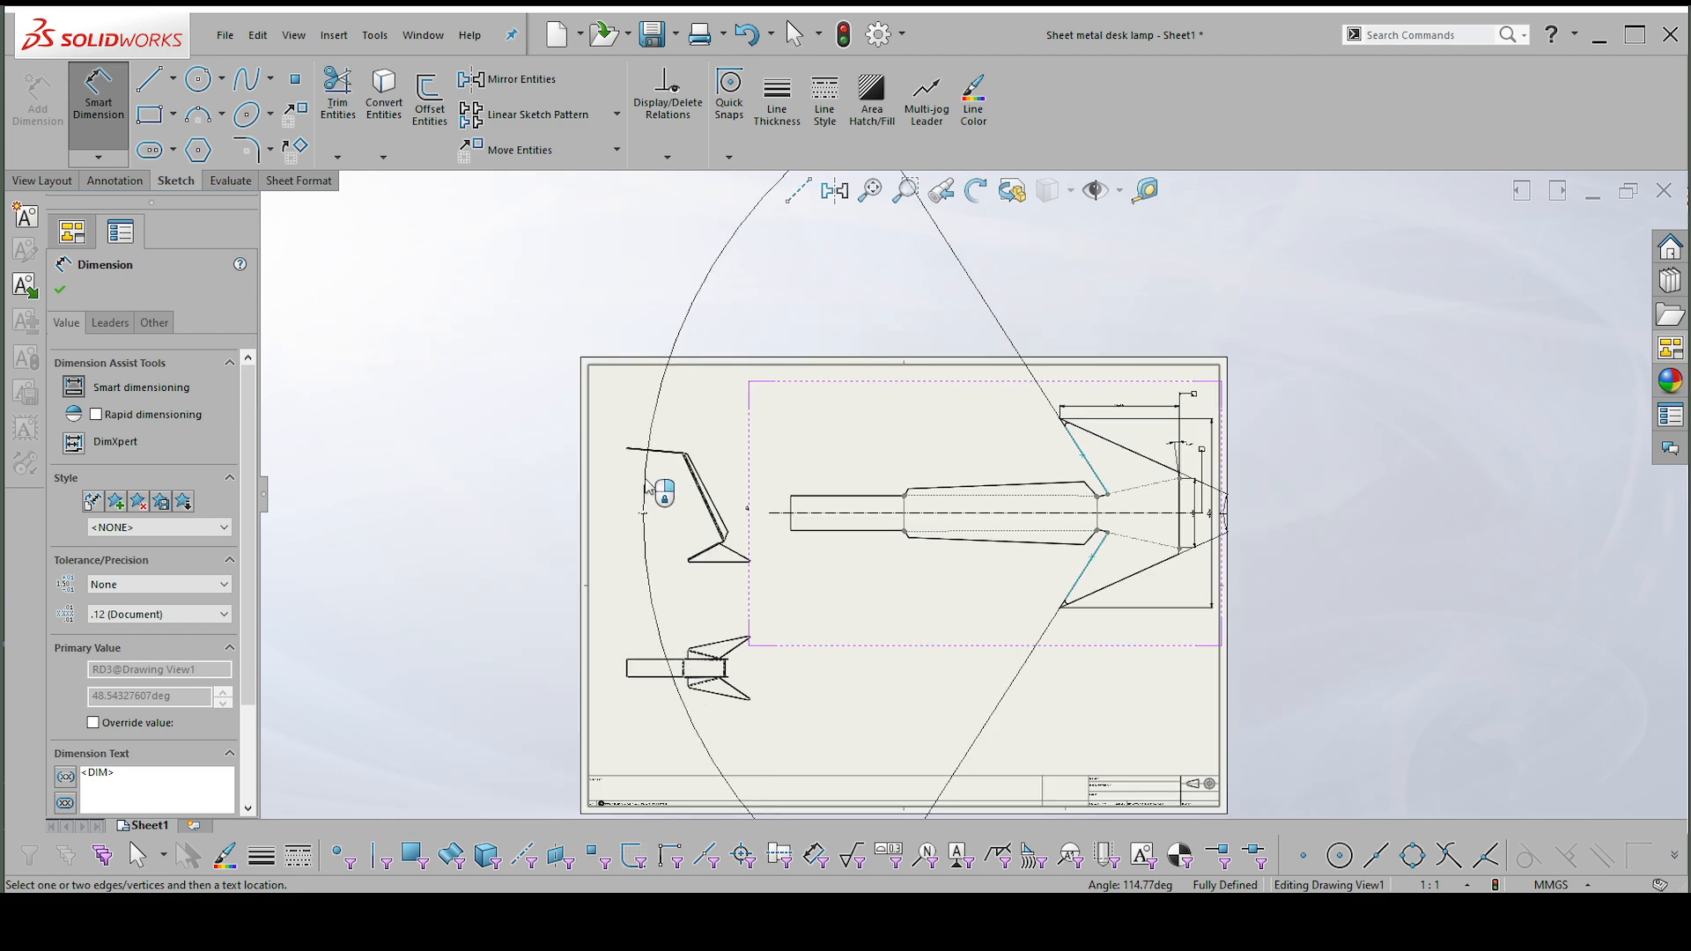
pyautogui.click(759, 451)
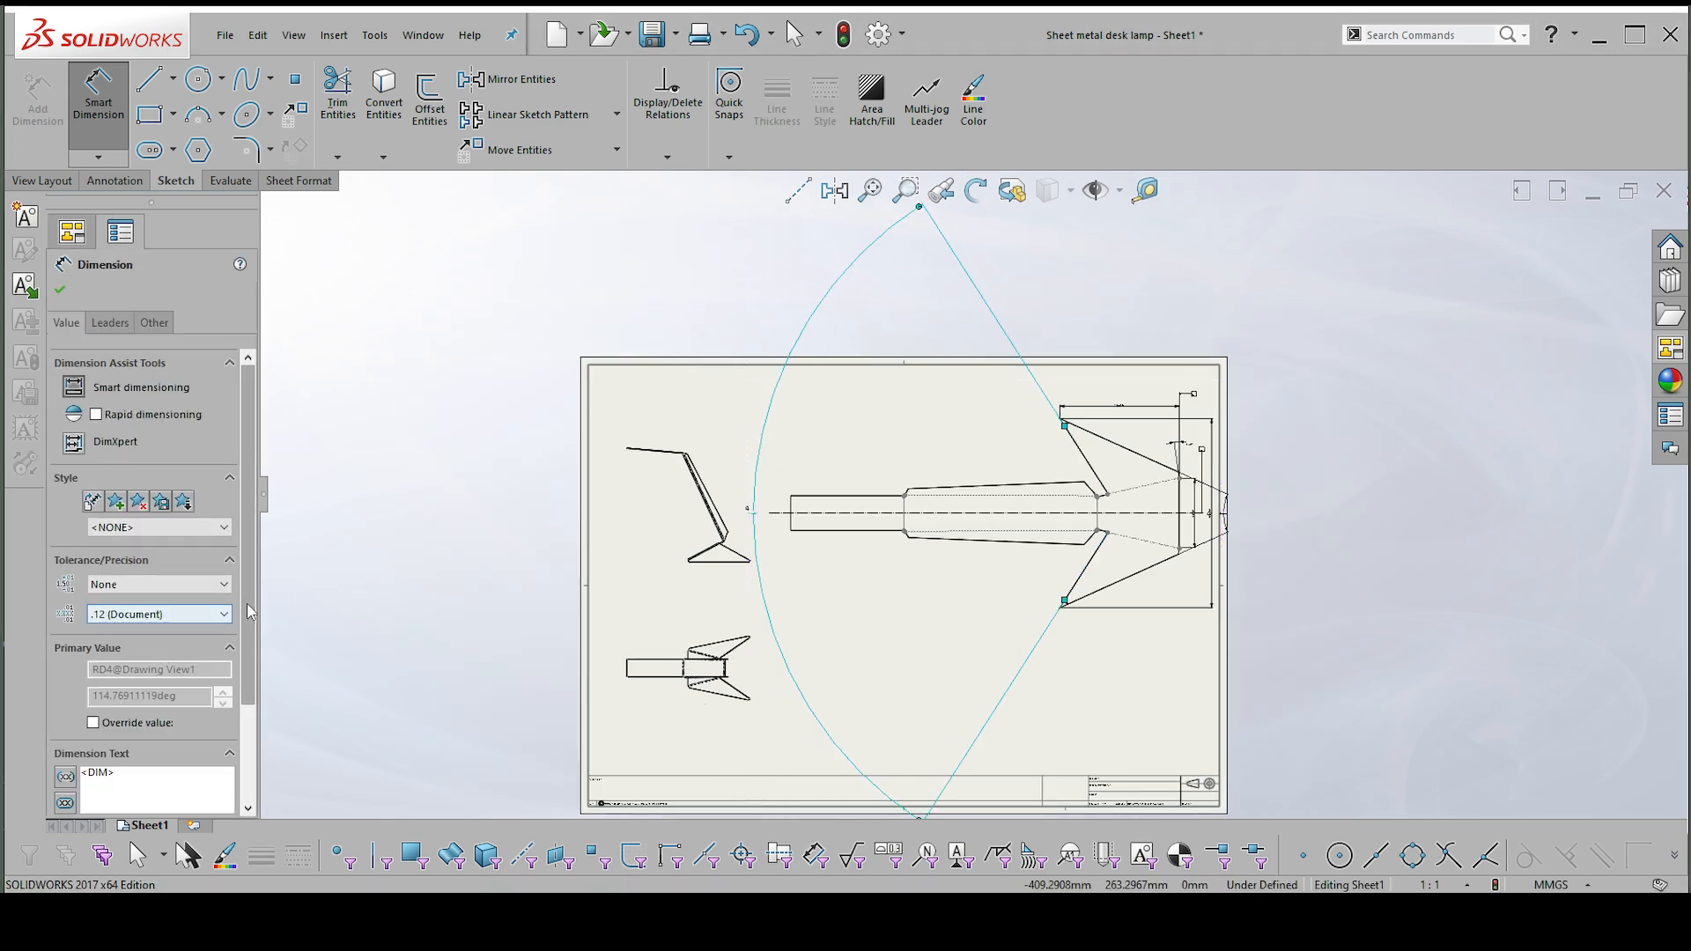
# Turn on Break Lines for the inner wing-edge angle dimension, using the document gap and breaking both extension and dimension lines.
pyautogui.scroll(-3, 233, 669)
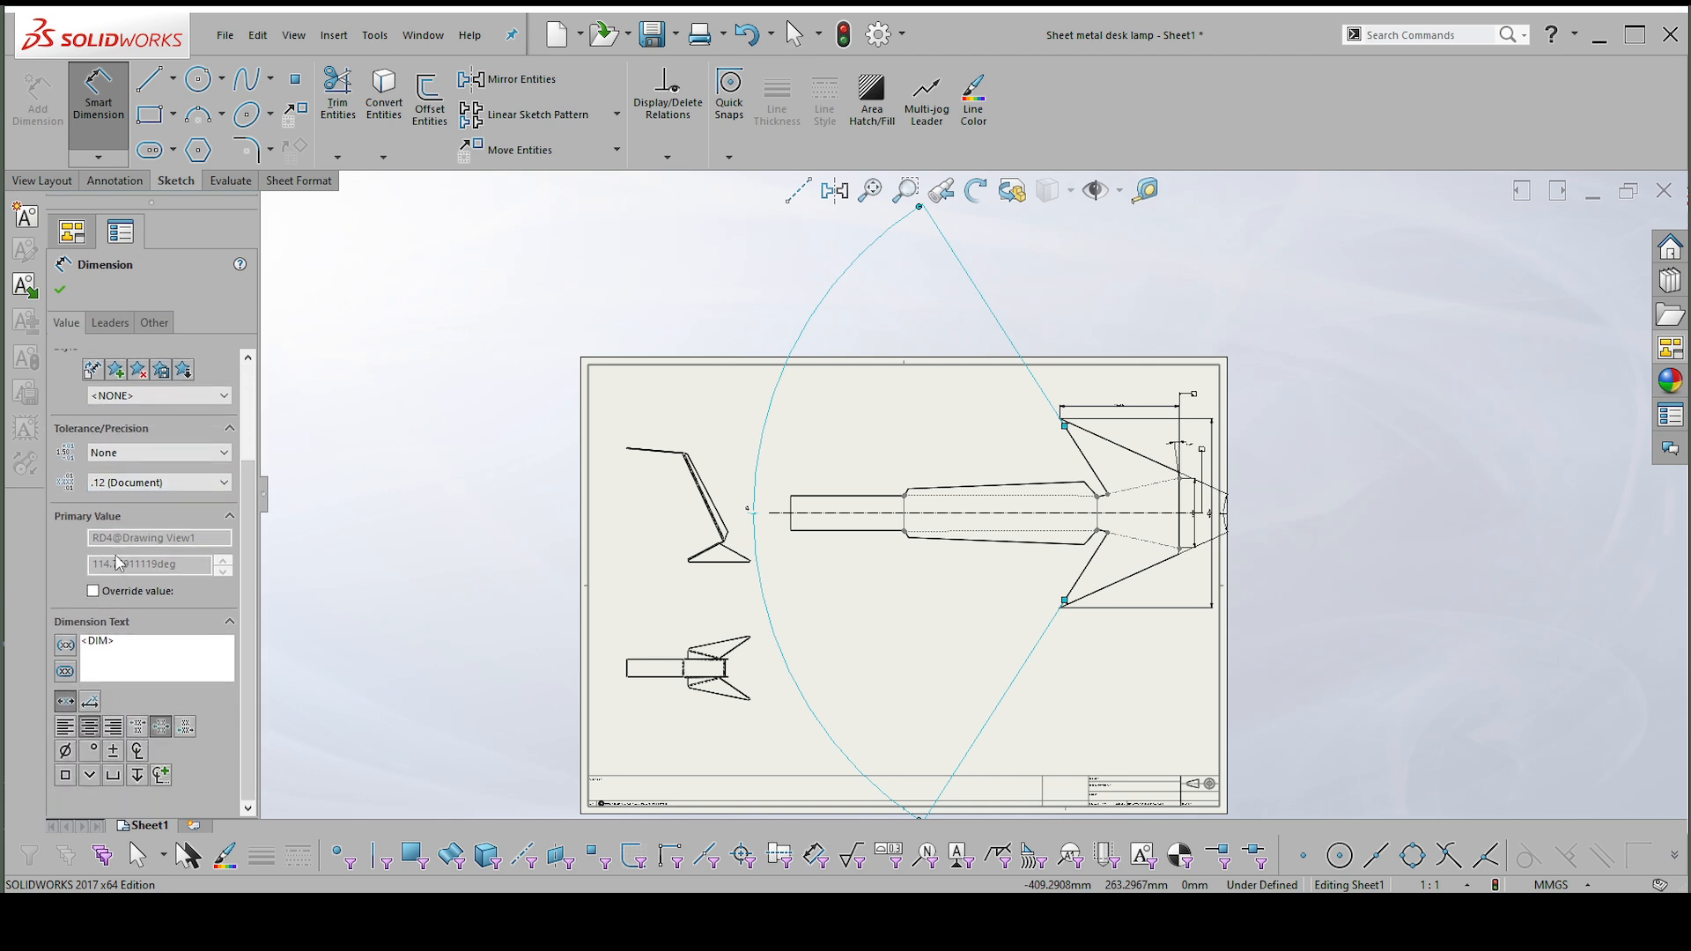
pyautogui.scroll(3, 147, 528)
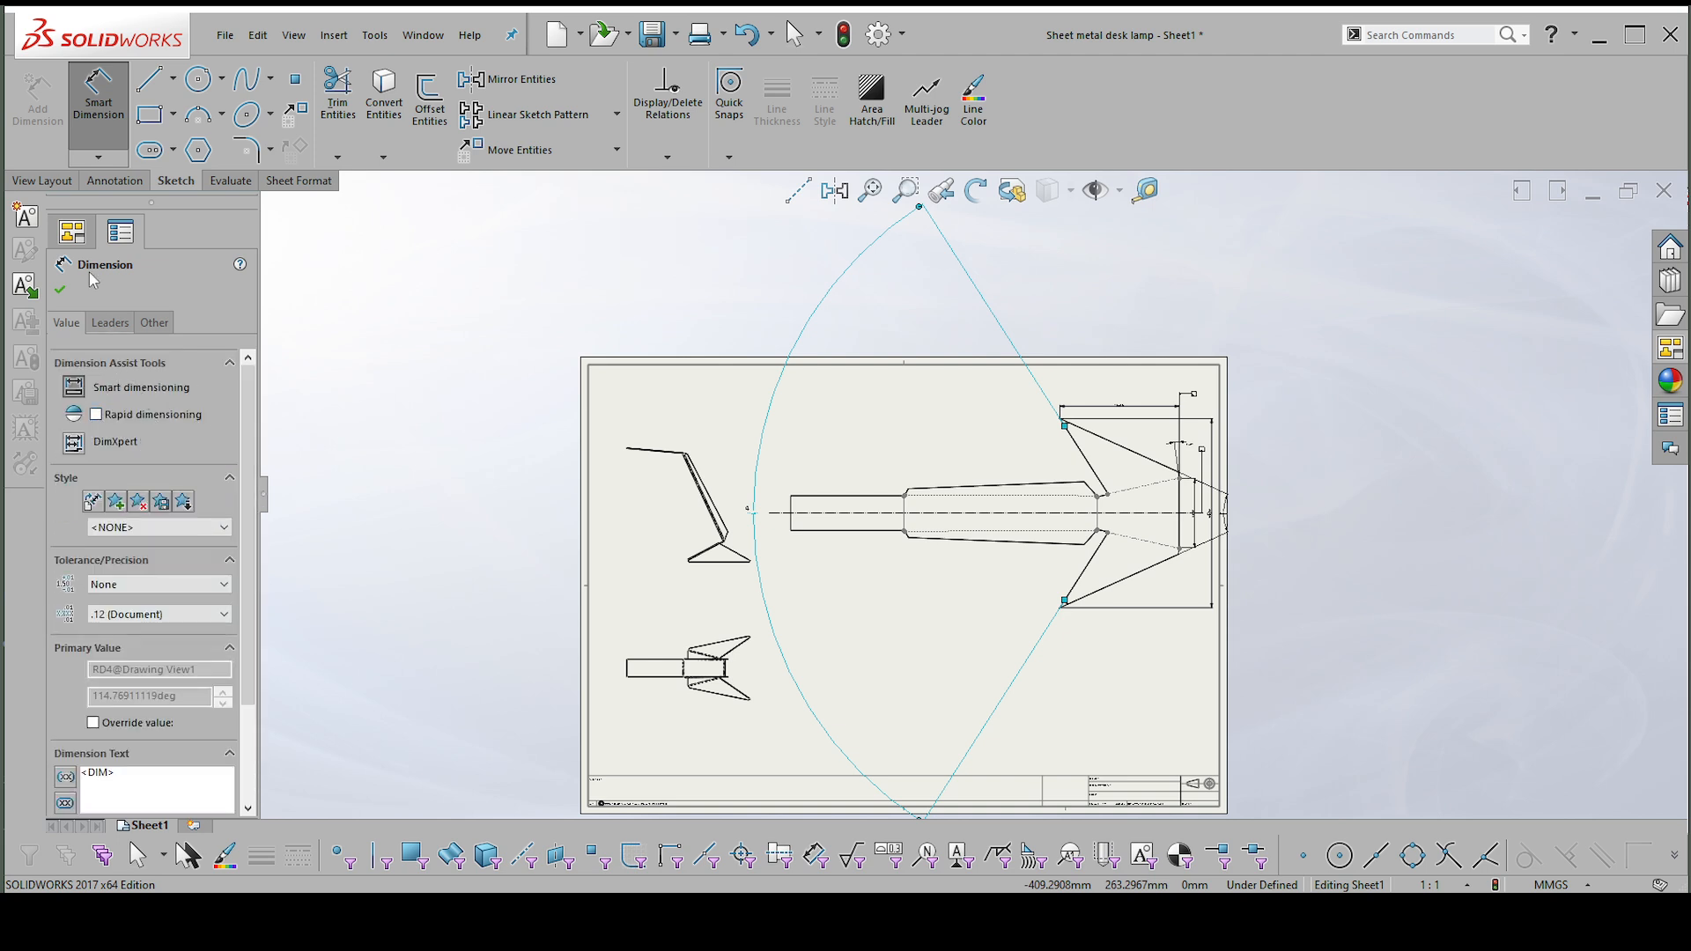
pyautogui.click(104, 324)
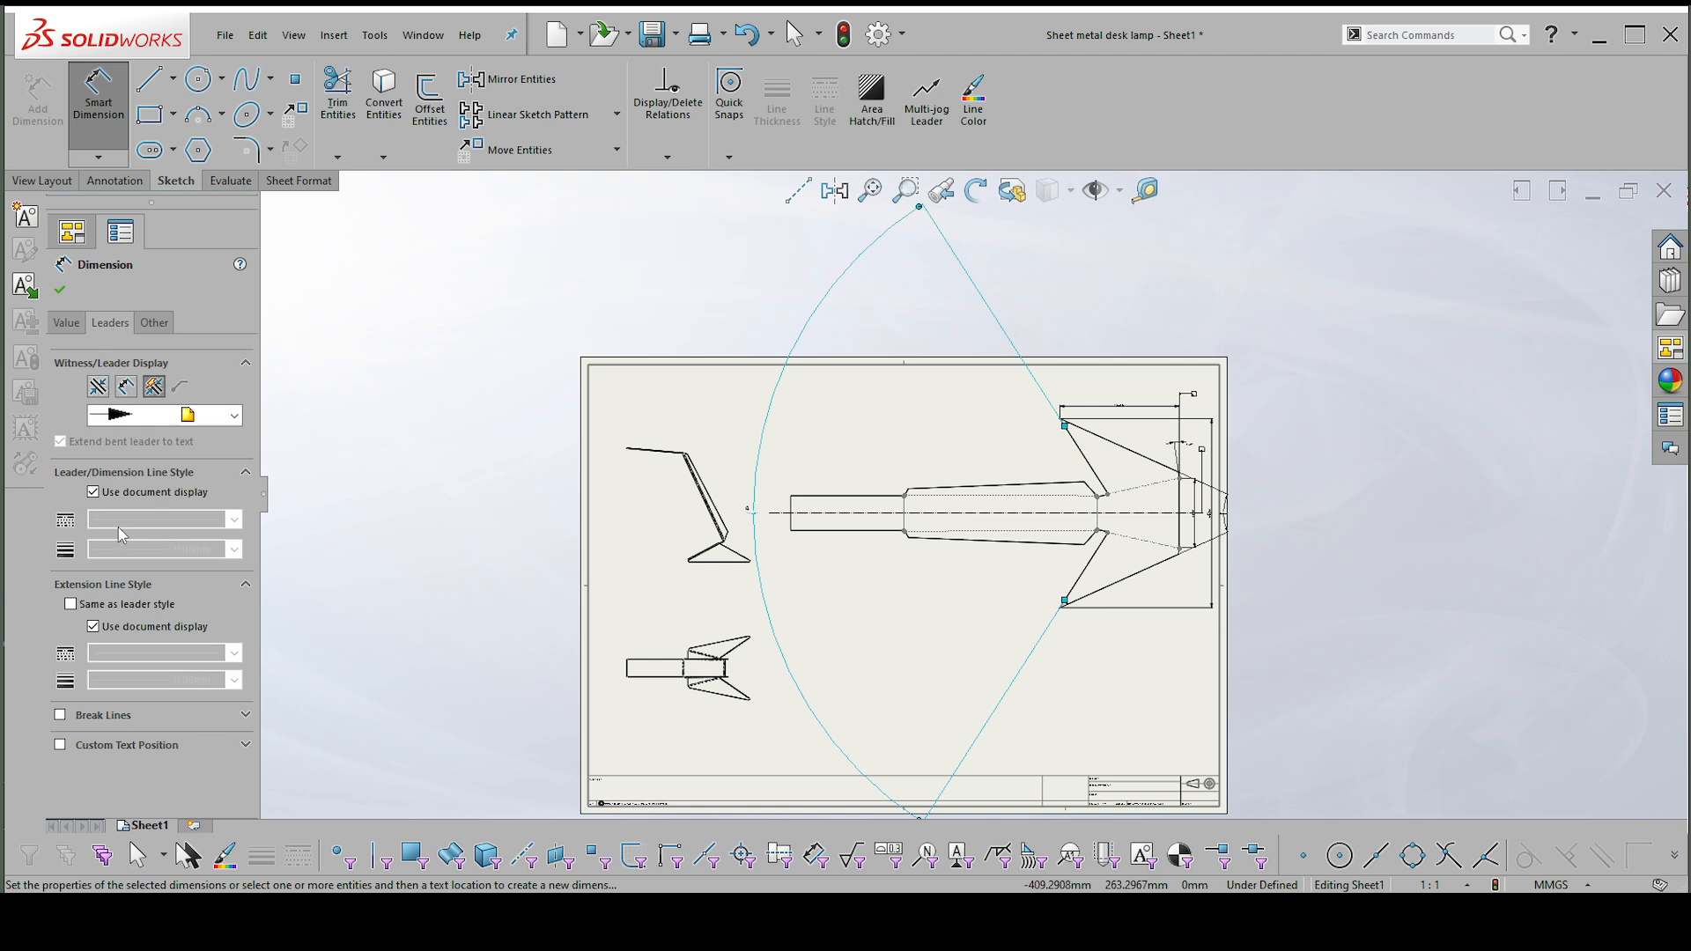
pyautogui.click(60, 716)
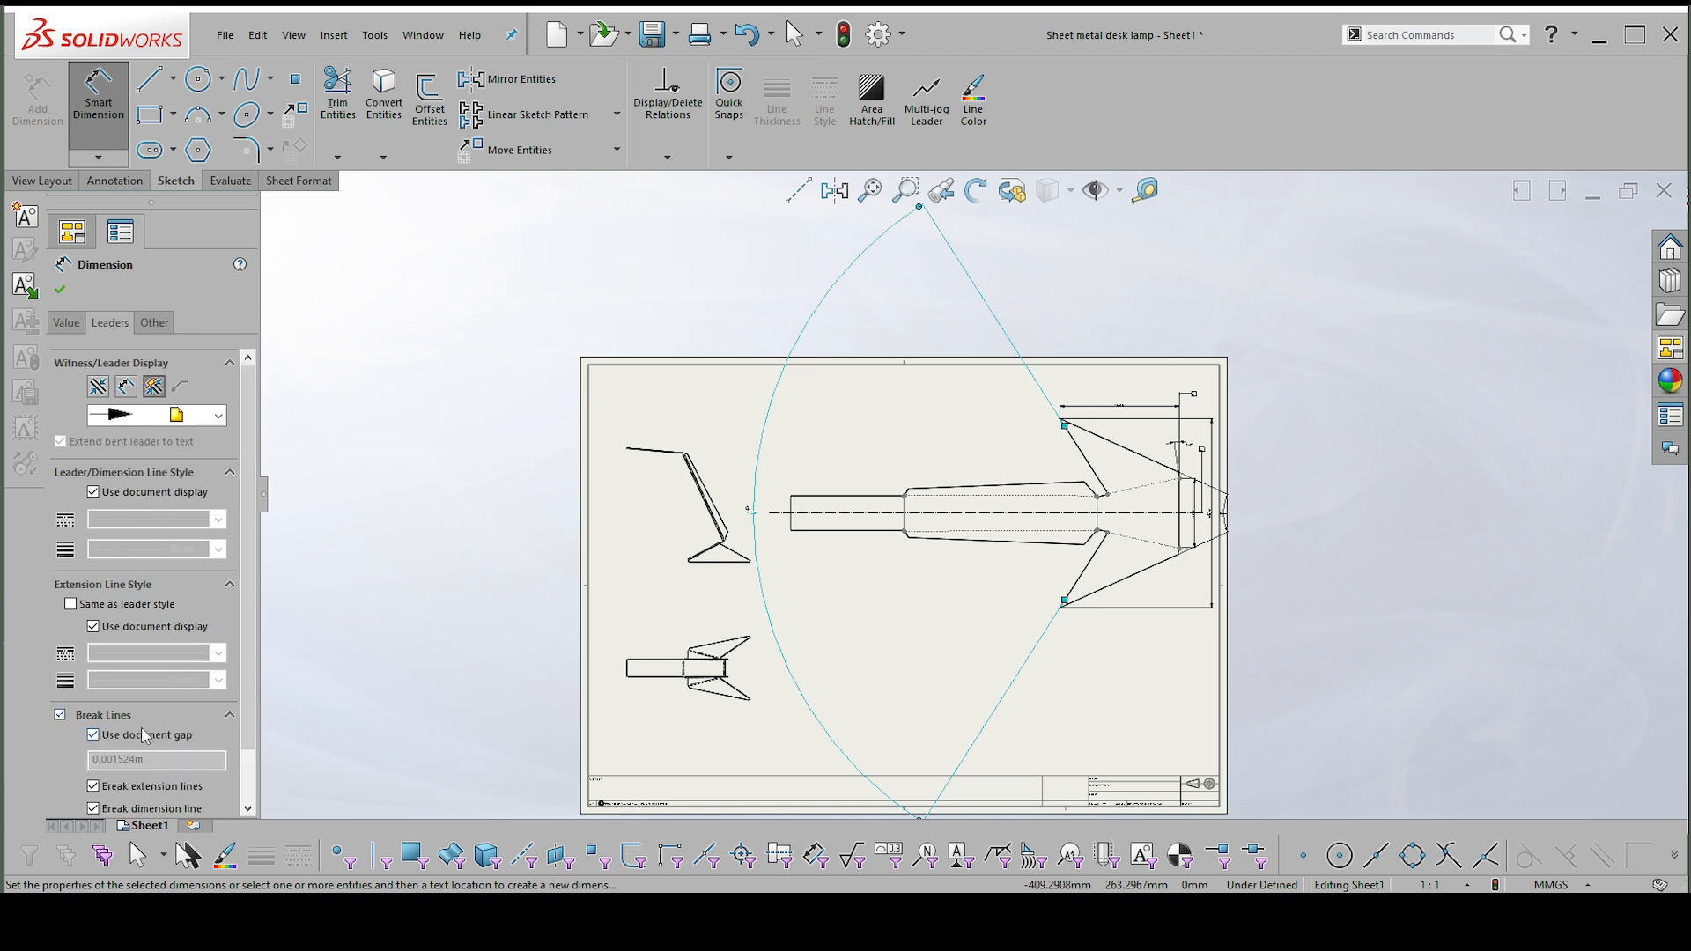
pyautogui.scroll(-2, 201, 738)
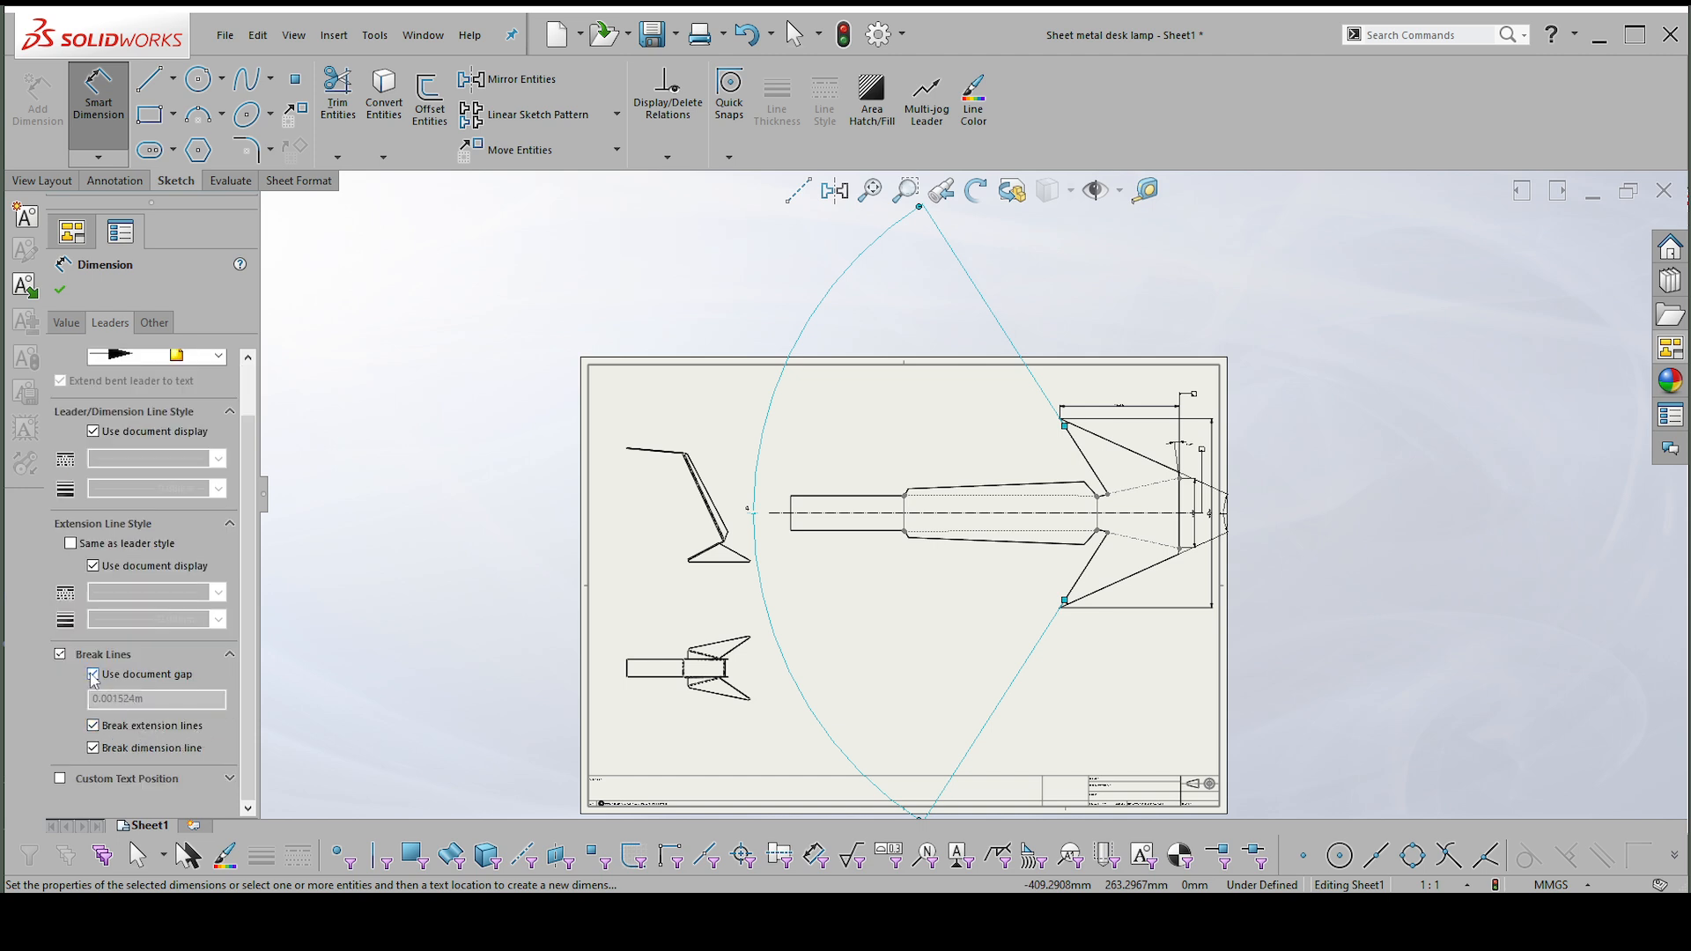
pyautogui.click(60, 289)
# Move the arc of the inner wing-edge angle dimension slightly away from the flat pattern, towards the front view.
pyautogui.scroll(2, 988, 377)
pyautogui.scroll(-1, 988, 377)
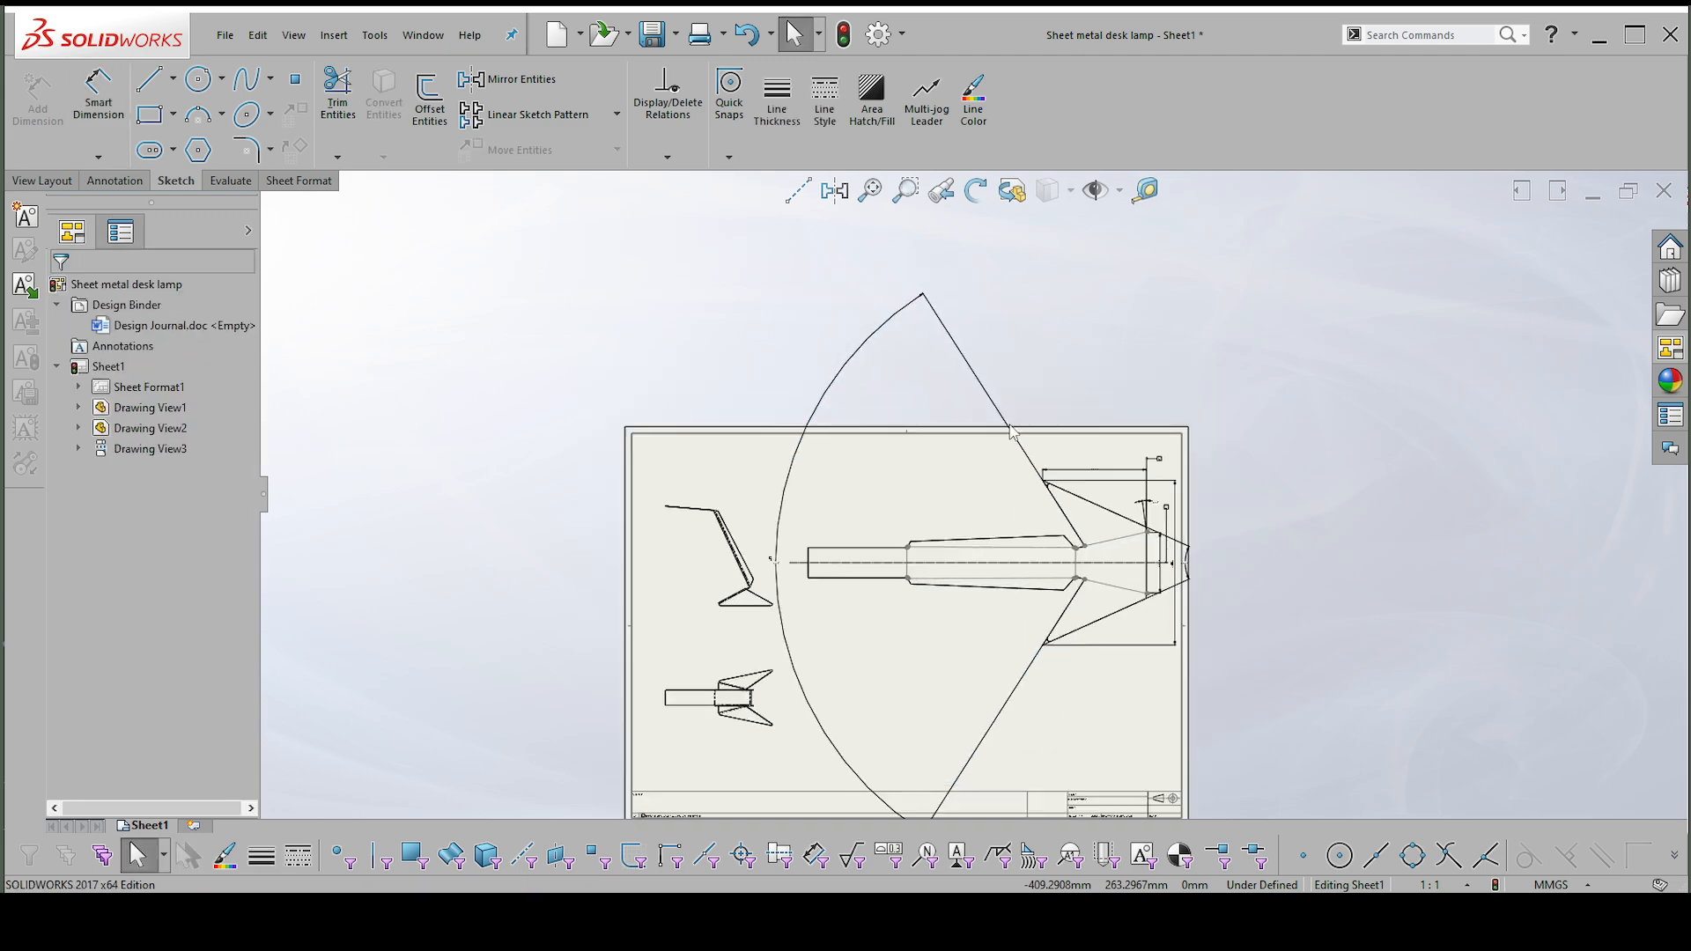
pyautogui.scroll(-2, 1021, 423)
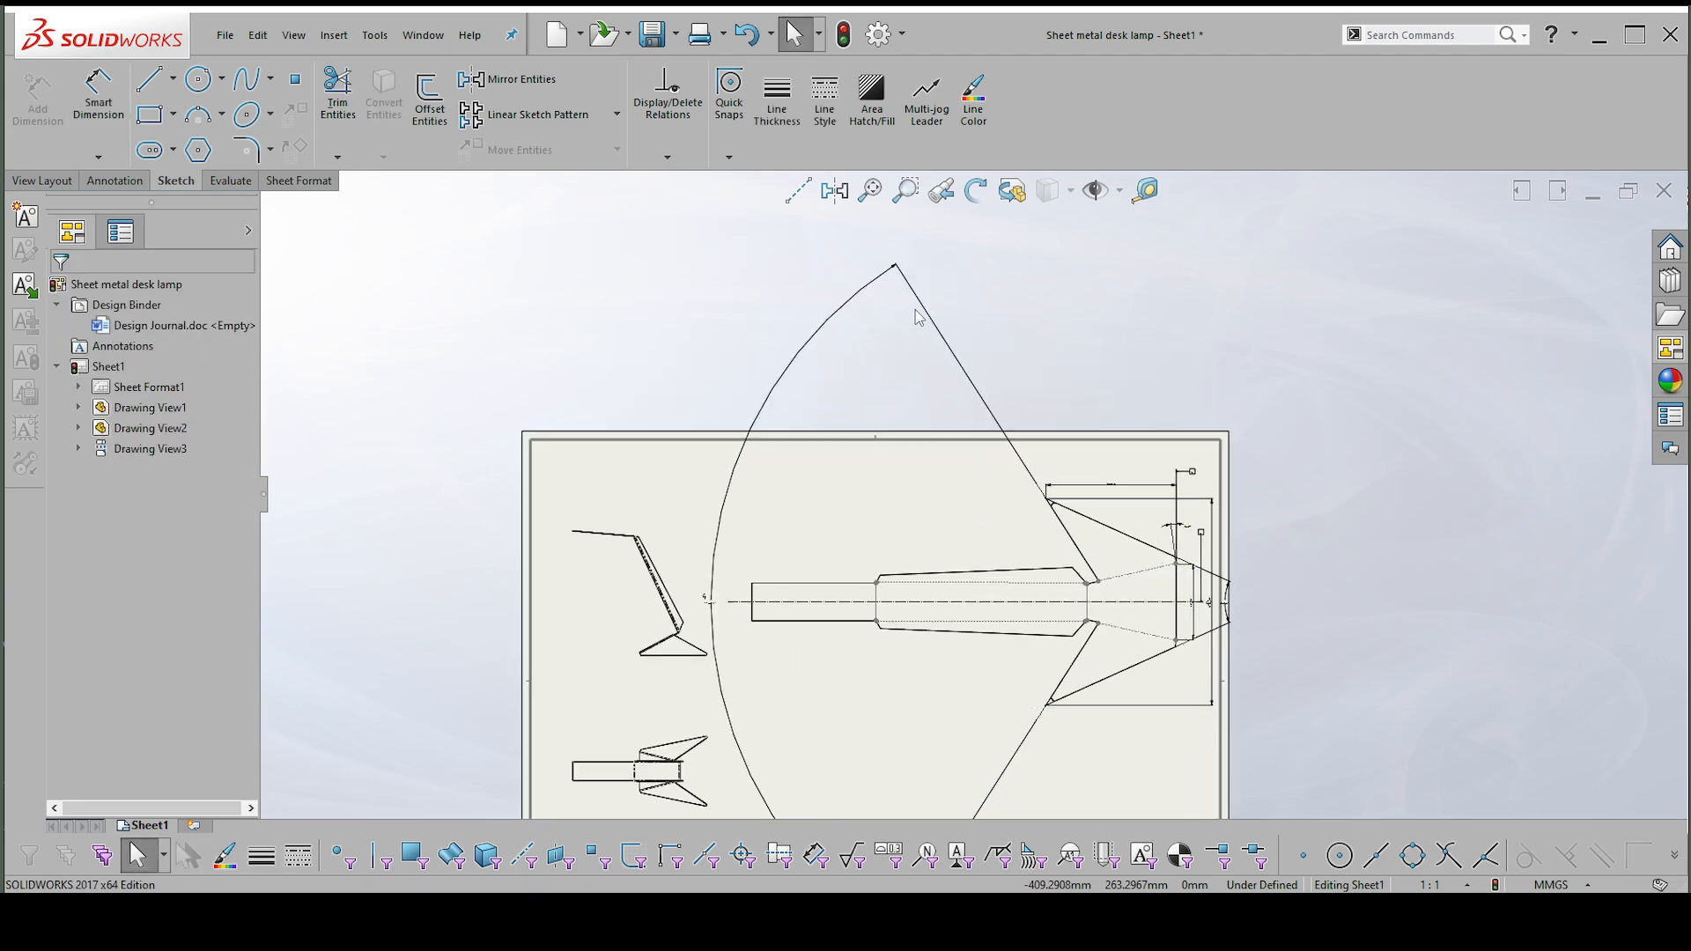
pyautogui.scroll(2, 1010, 409)
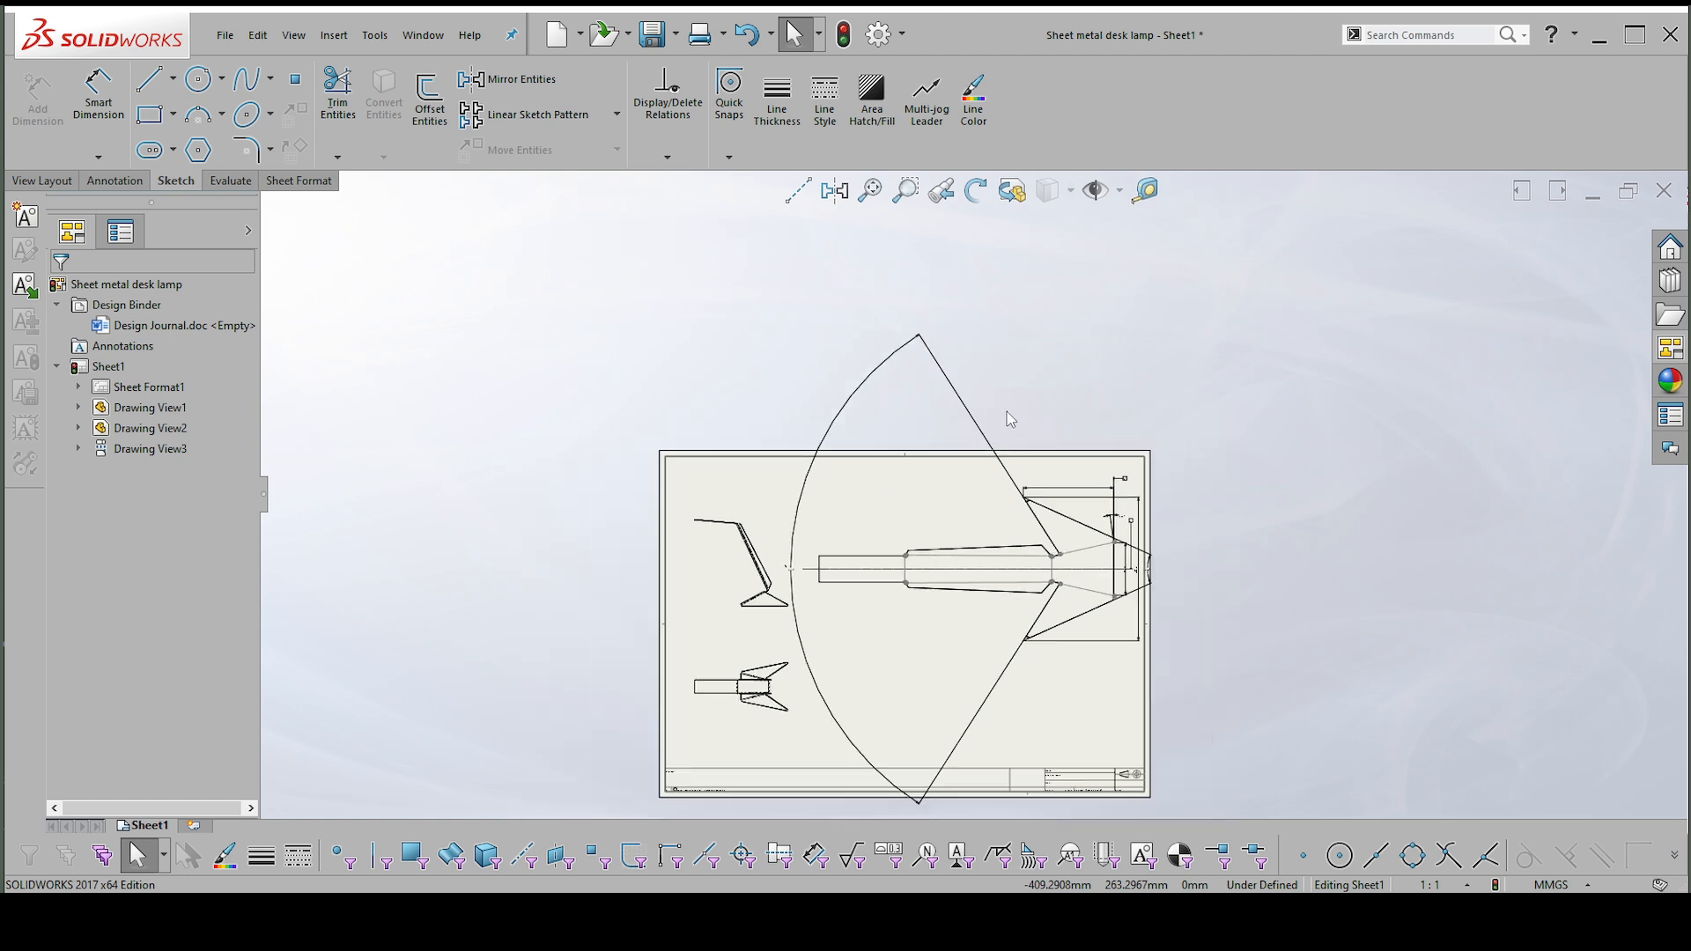
pyautogui.scroll(-4, 819, 564)
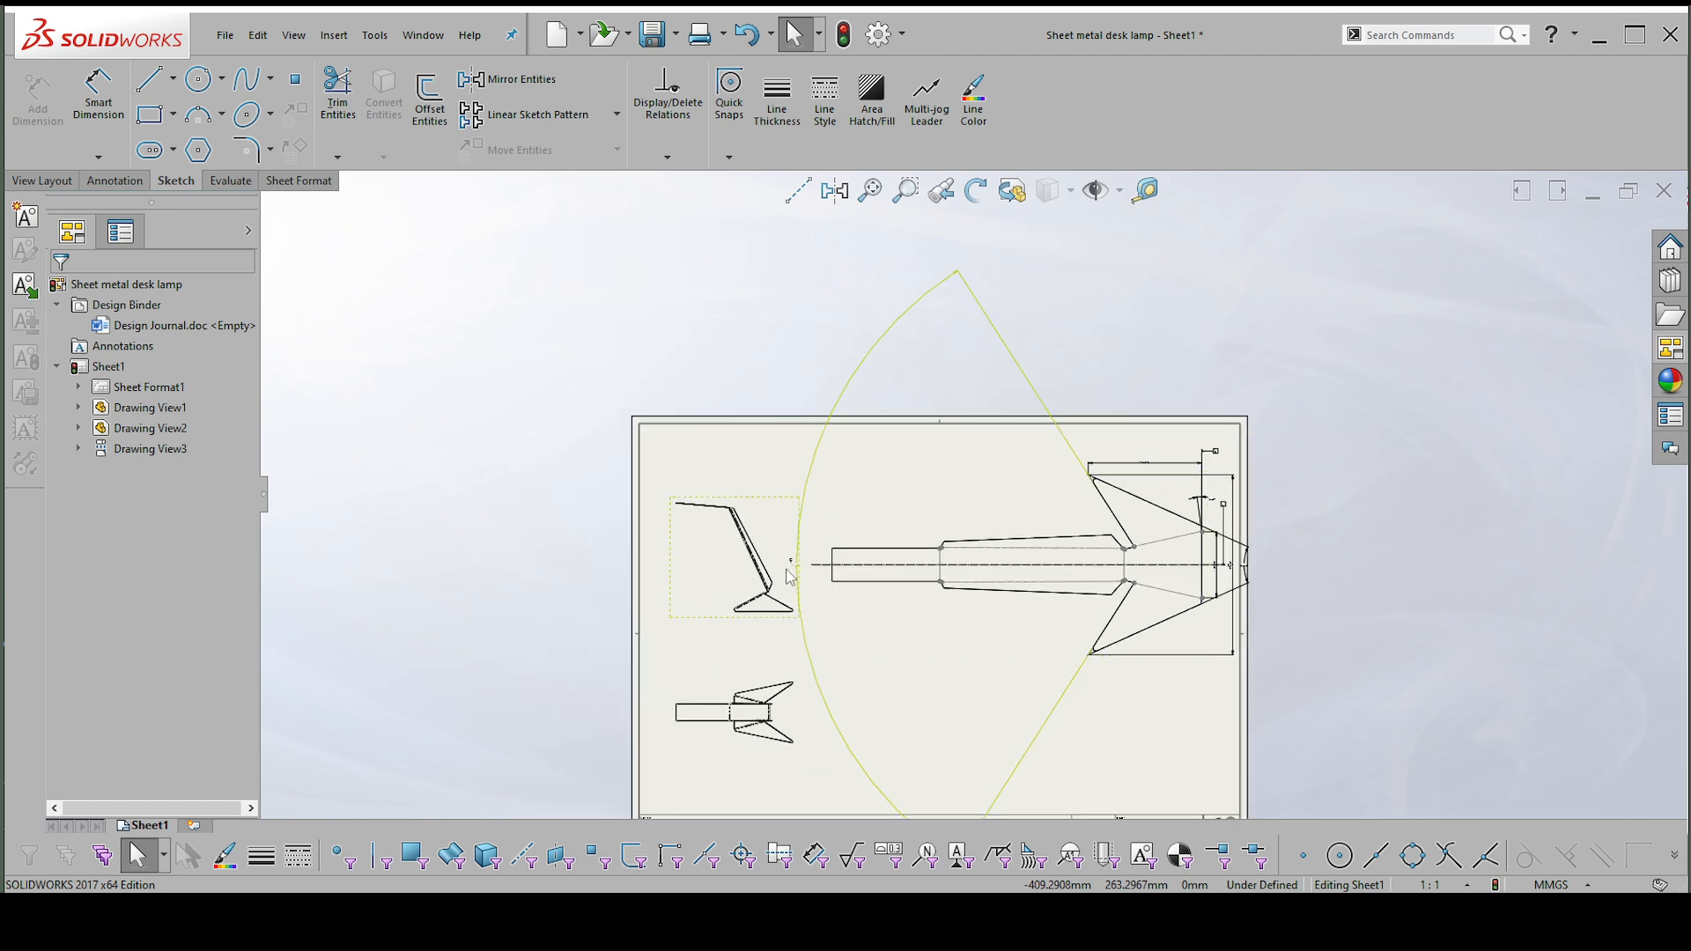
pyautogui.scroll(-1, 824, 554)
pyautogui.moveTo(820, 553); pyautogui.dragTo(802, 531)
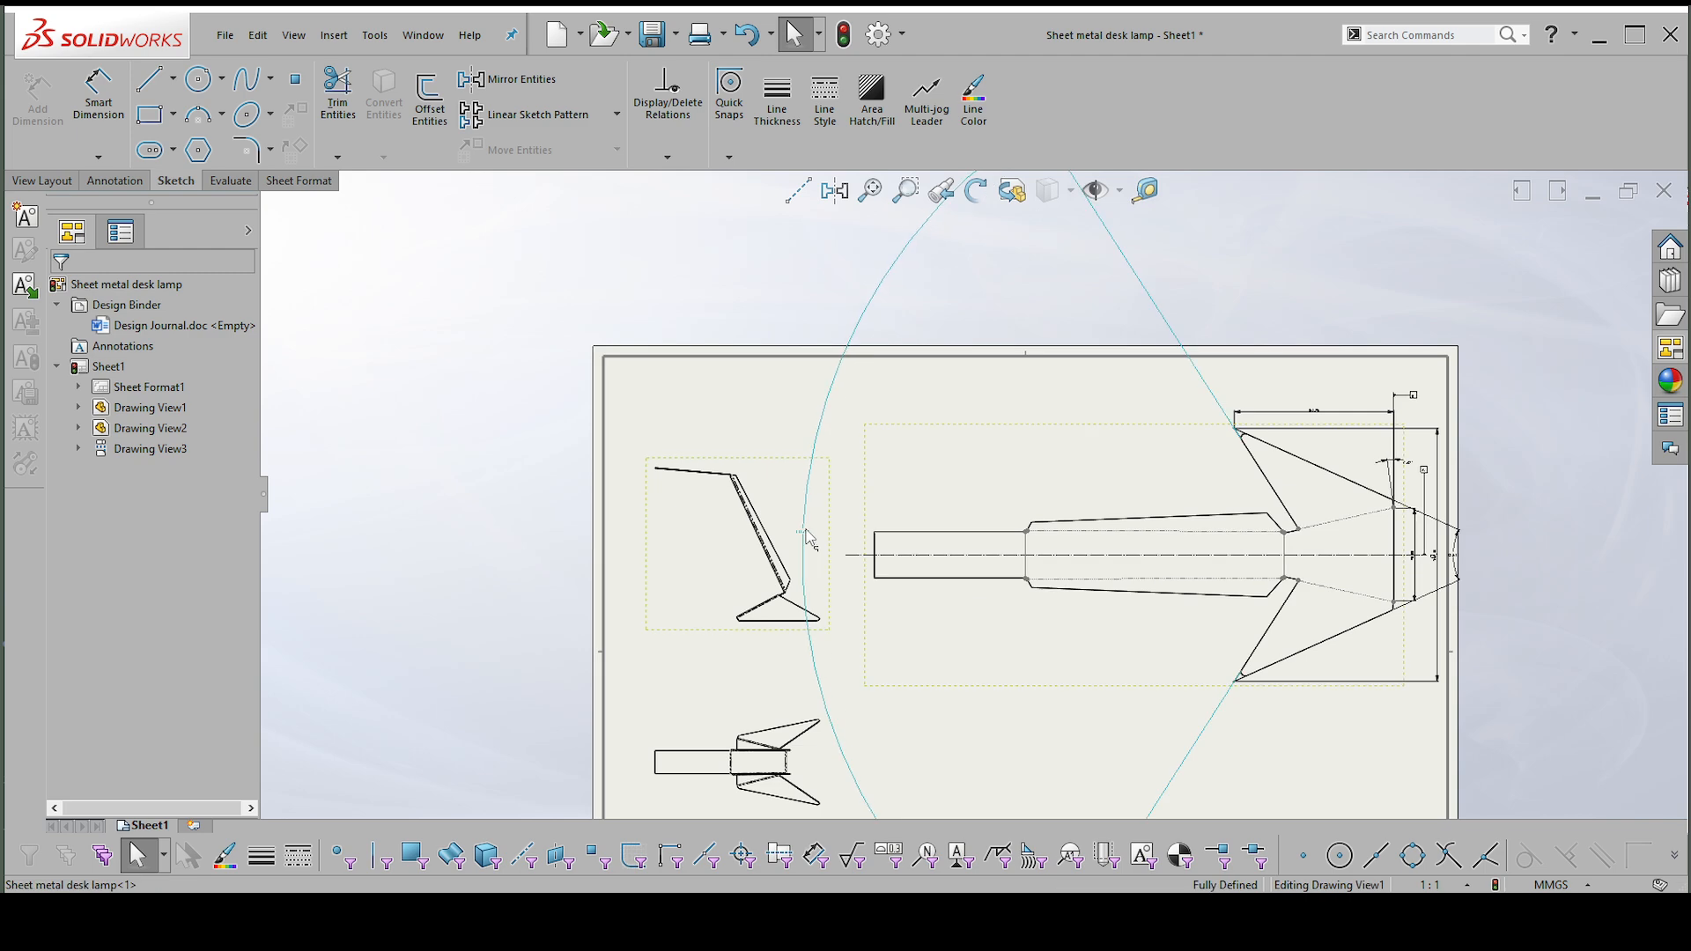
pyautogui.scroll(2, 1344, 498)
pyautogui.scroll(-2, 1256, 491)
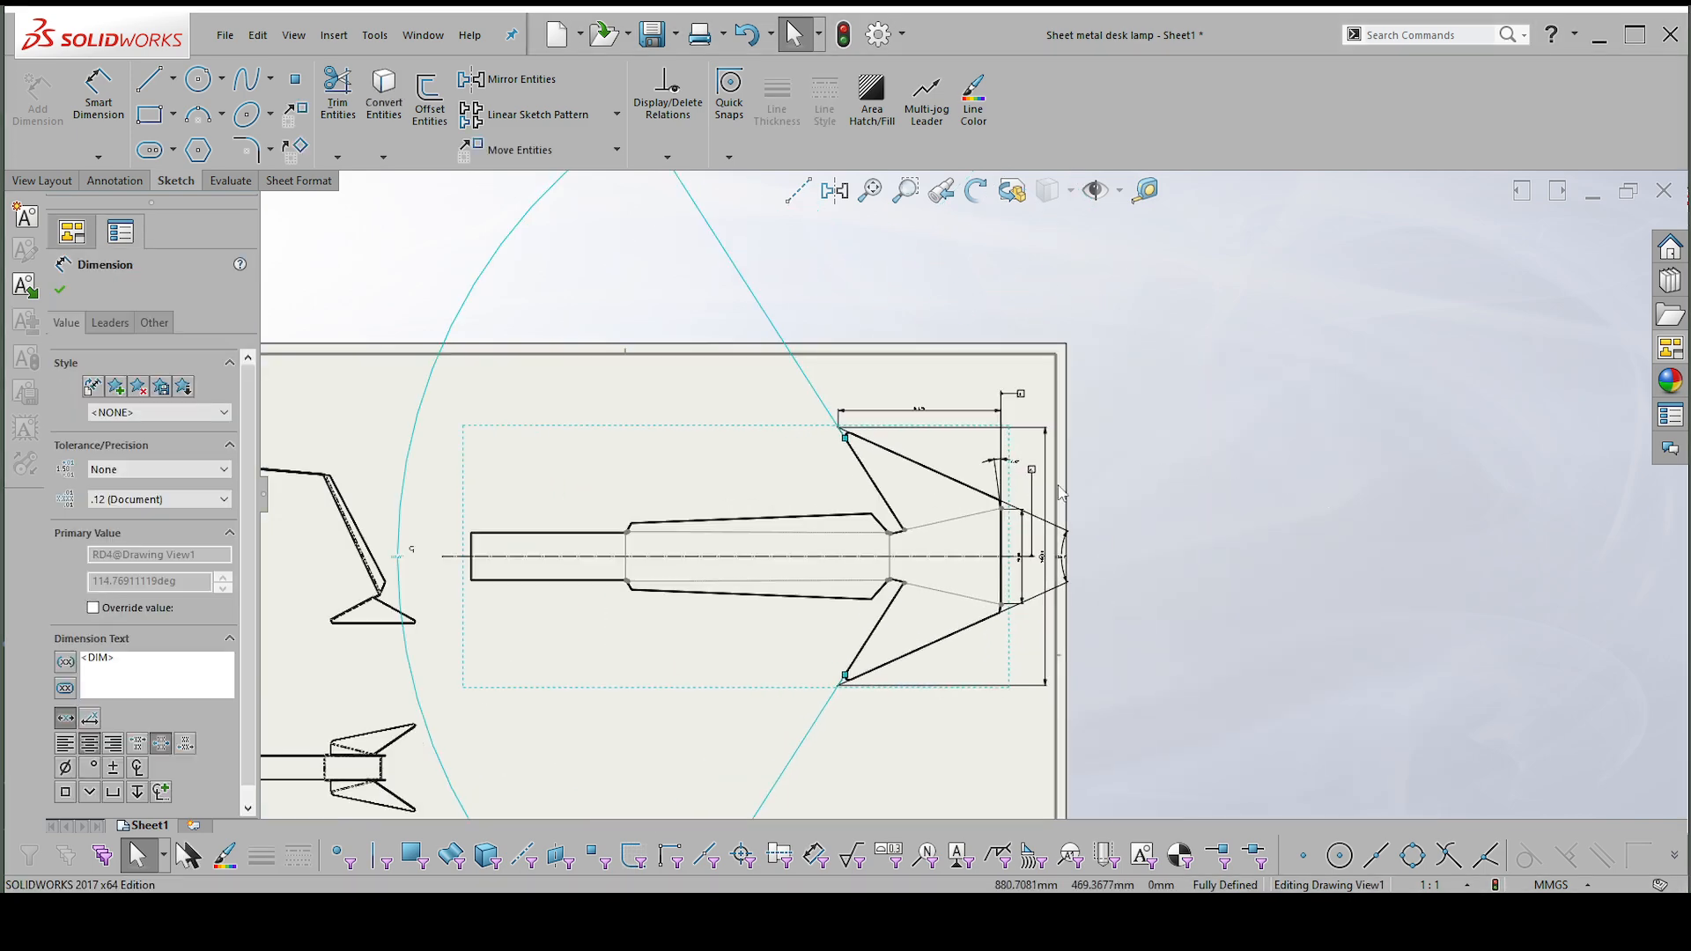
# Dimension the vertical distance between the inner corners where the two wings start, placing it beyond the straight outer end edge.
pyautogui.moveTo(1179, 490); pyautogui.dragTo(1182, 415, button='right')
pyautogui.scroll(-2, 911, 524)
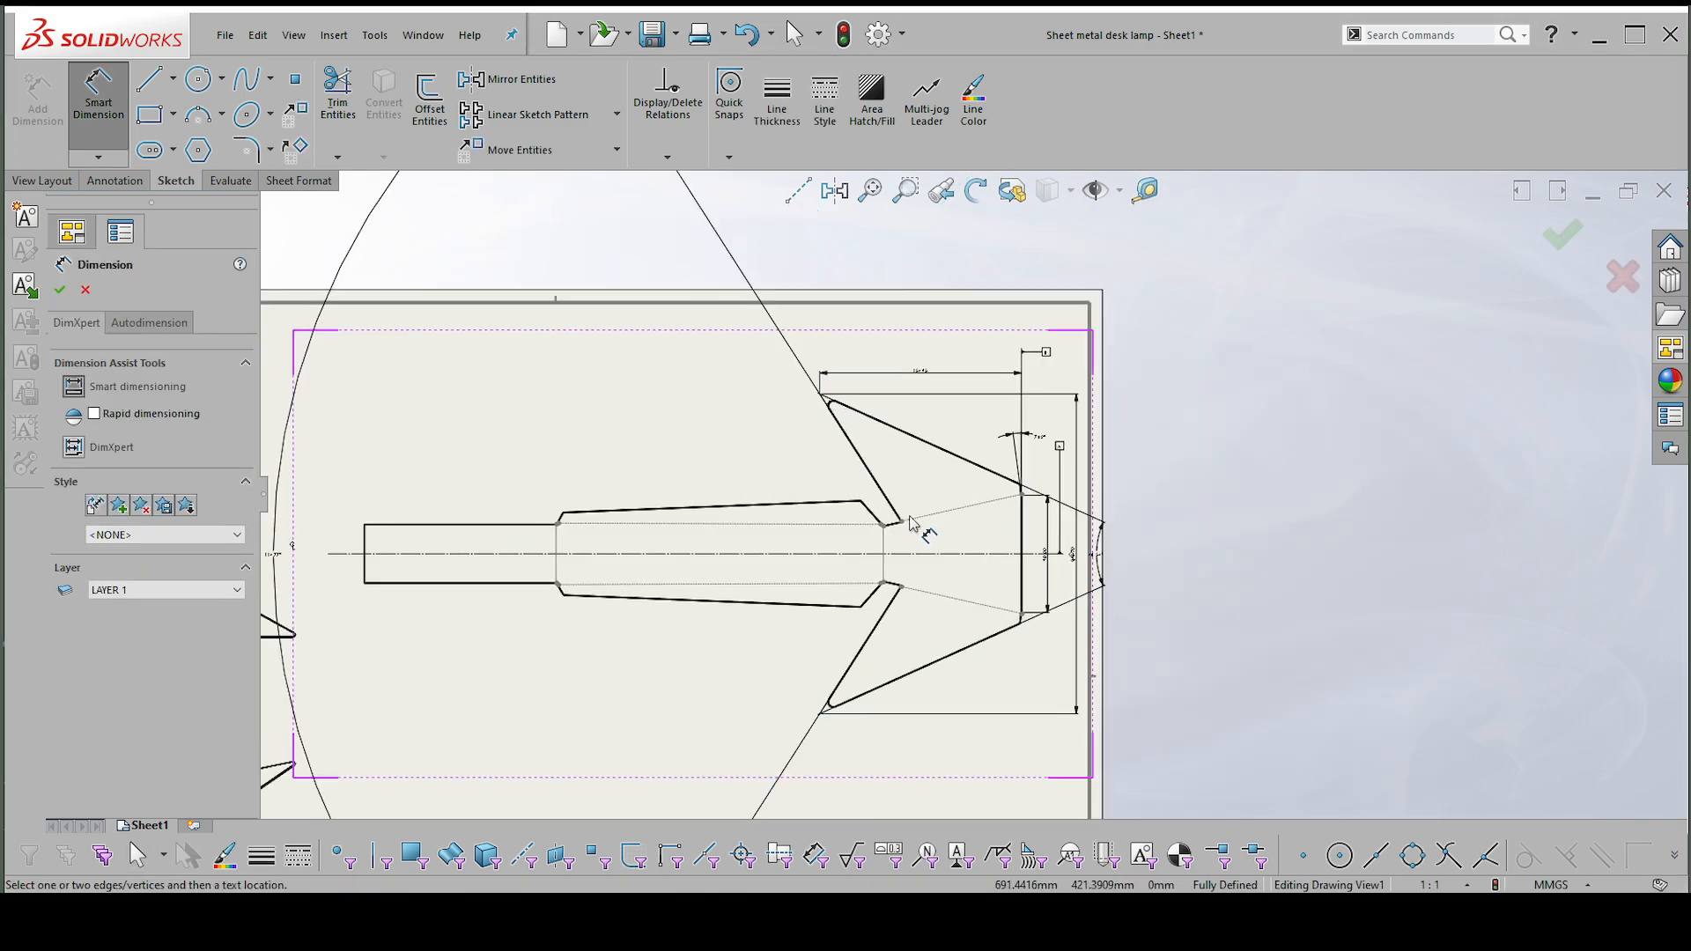
pyautogui.click(904, 528)
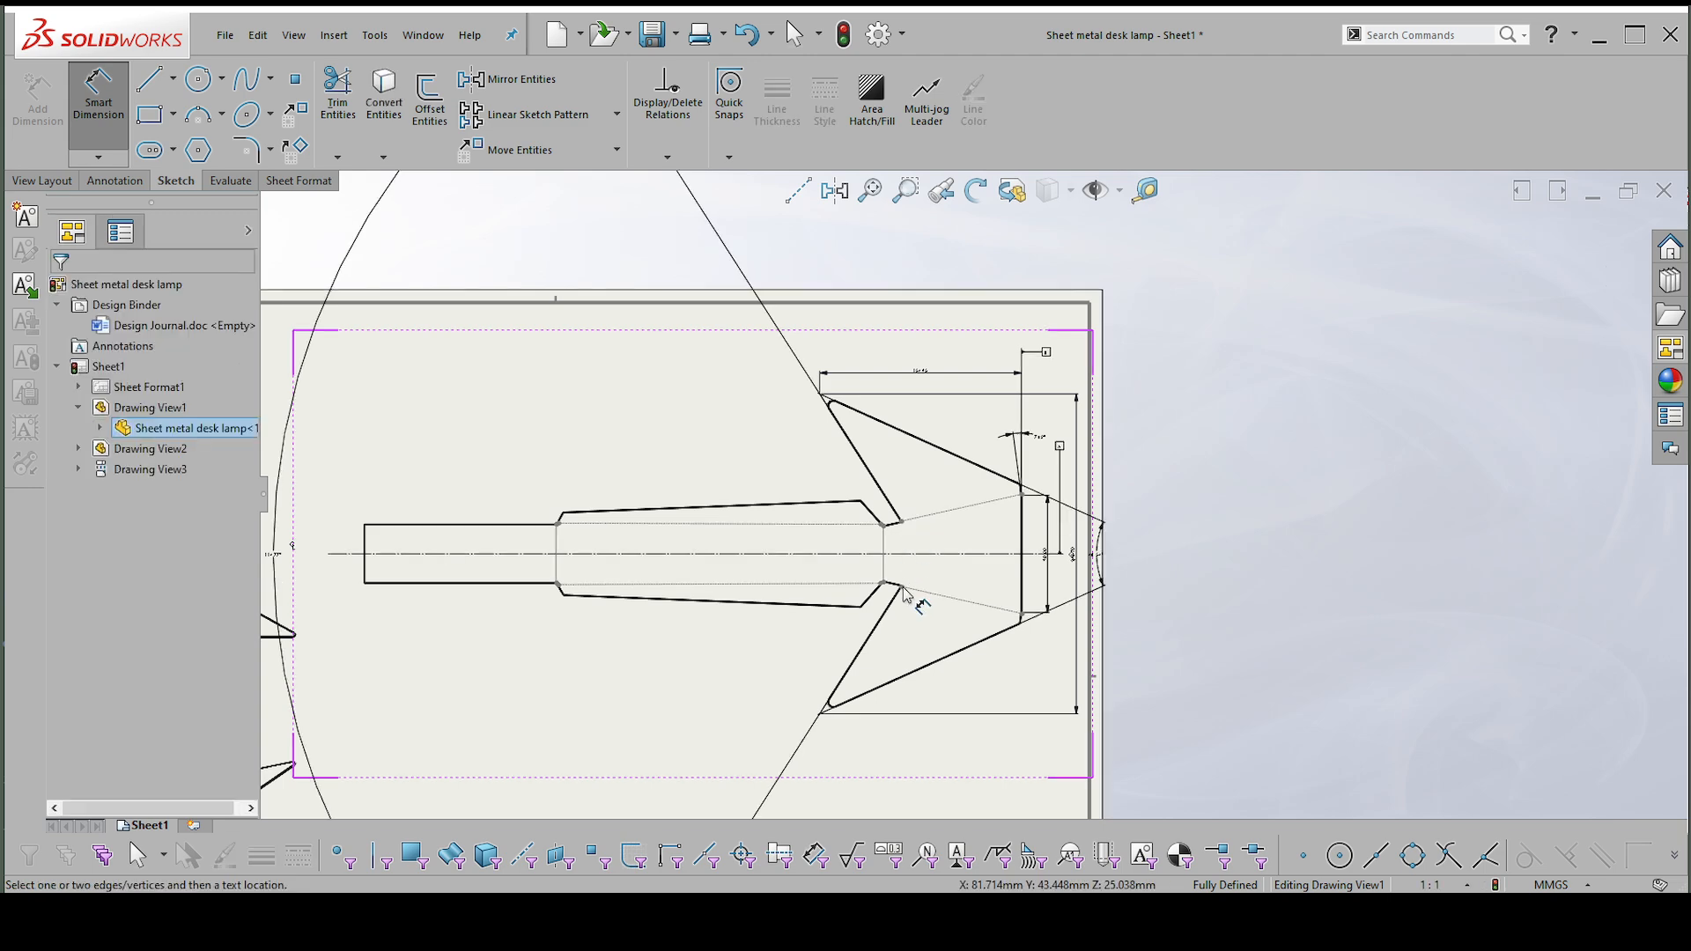
pyautogui.scroll(-3, 1052, 554)
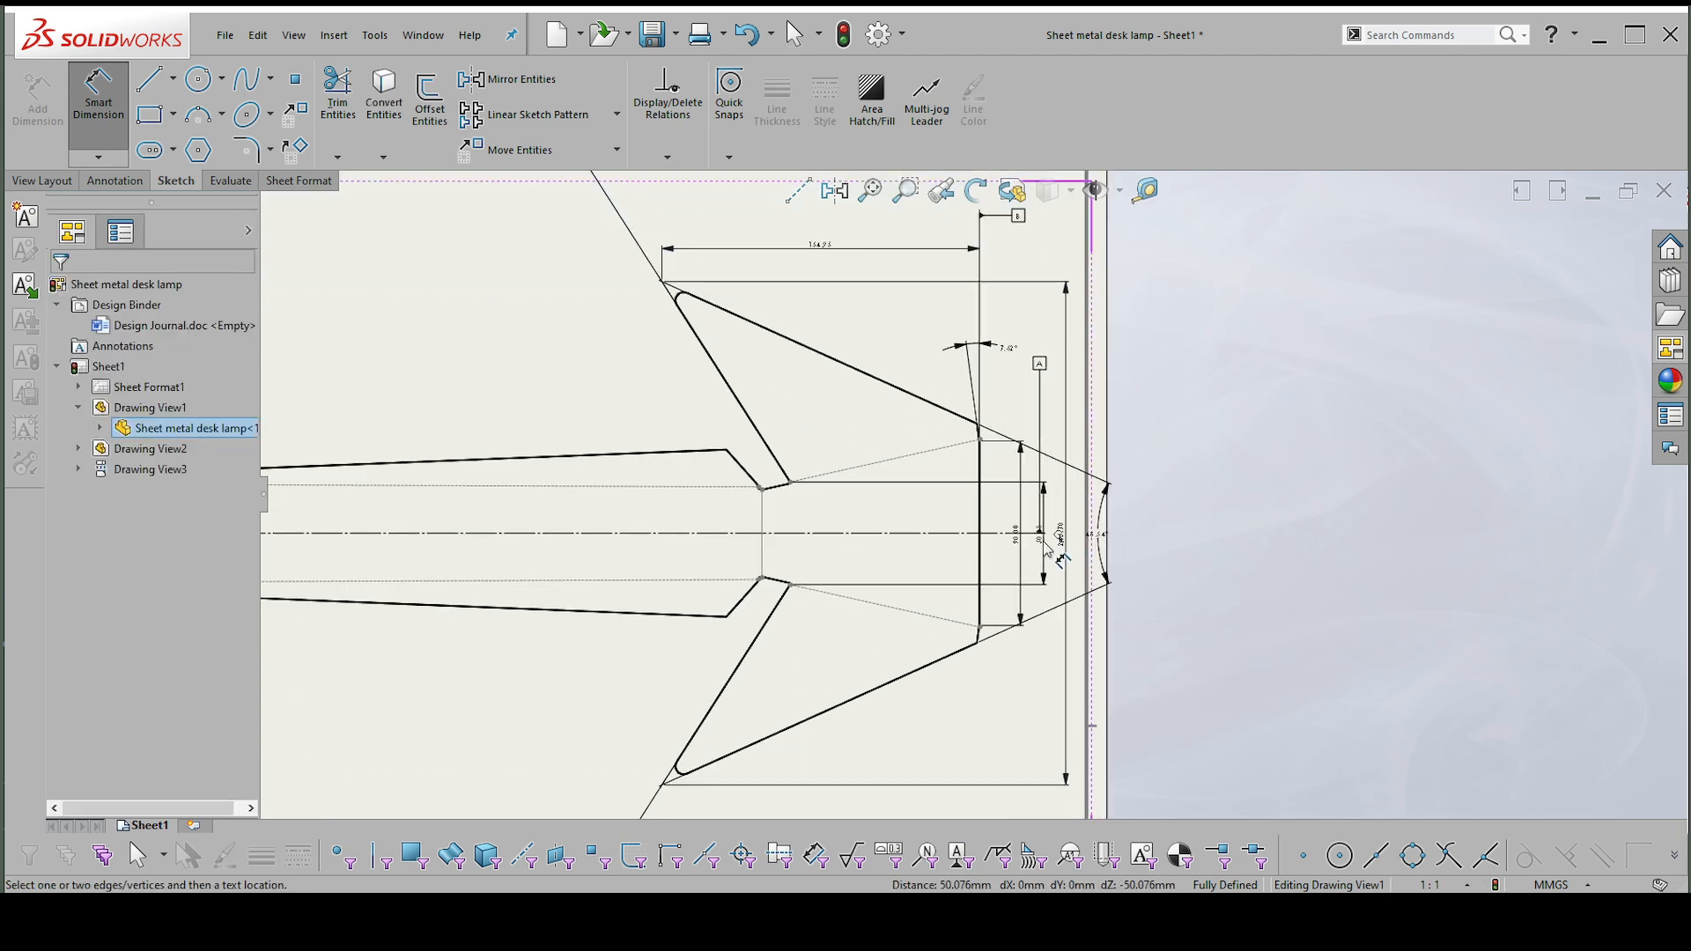
pyautogui.click(1046, 550)
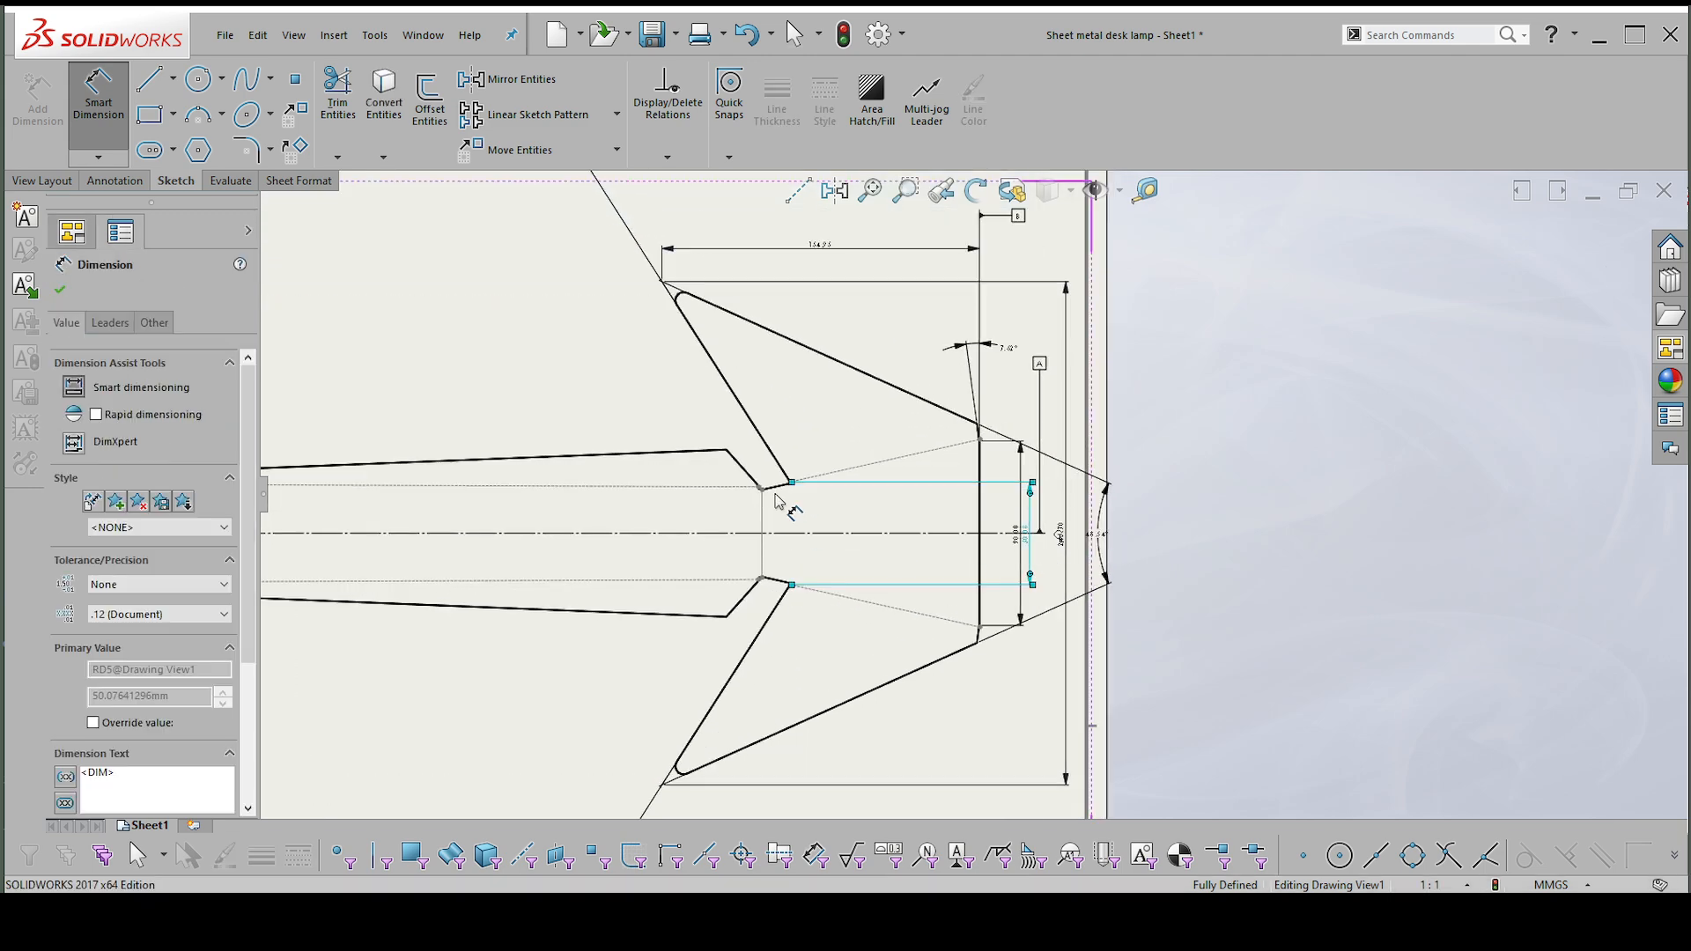
pyautogui.click(727, 450)
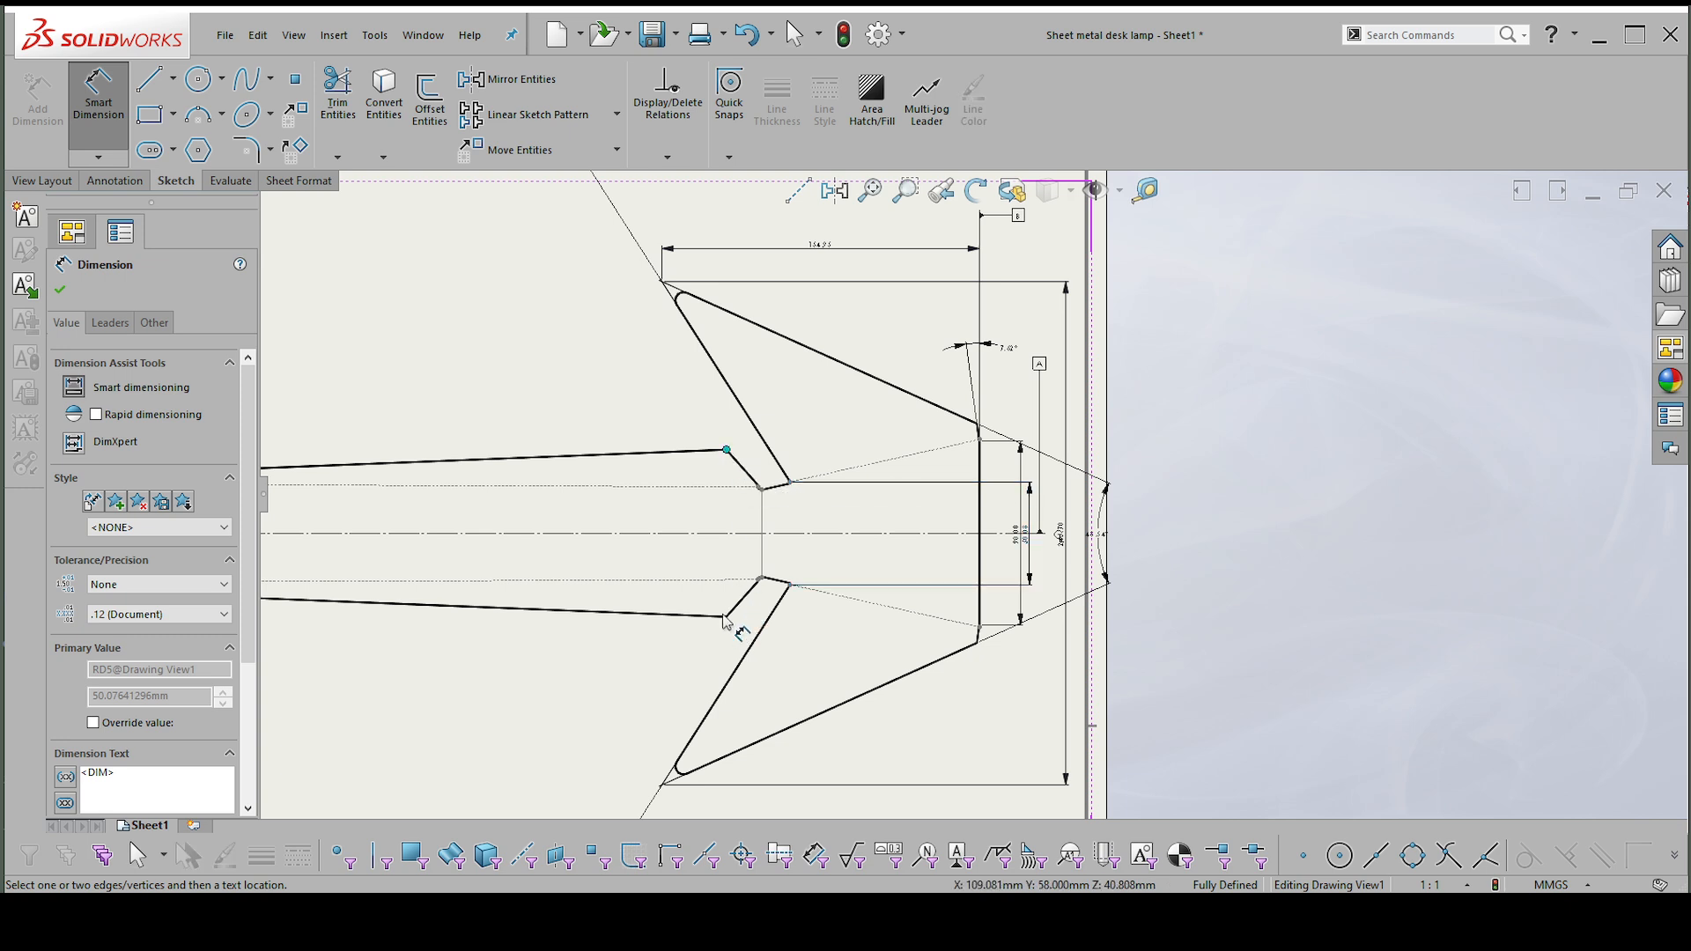
pyautogui.click(728, 618)
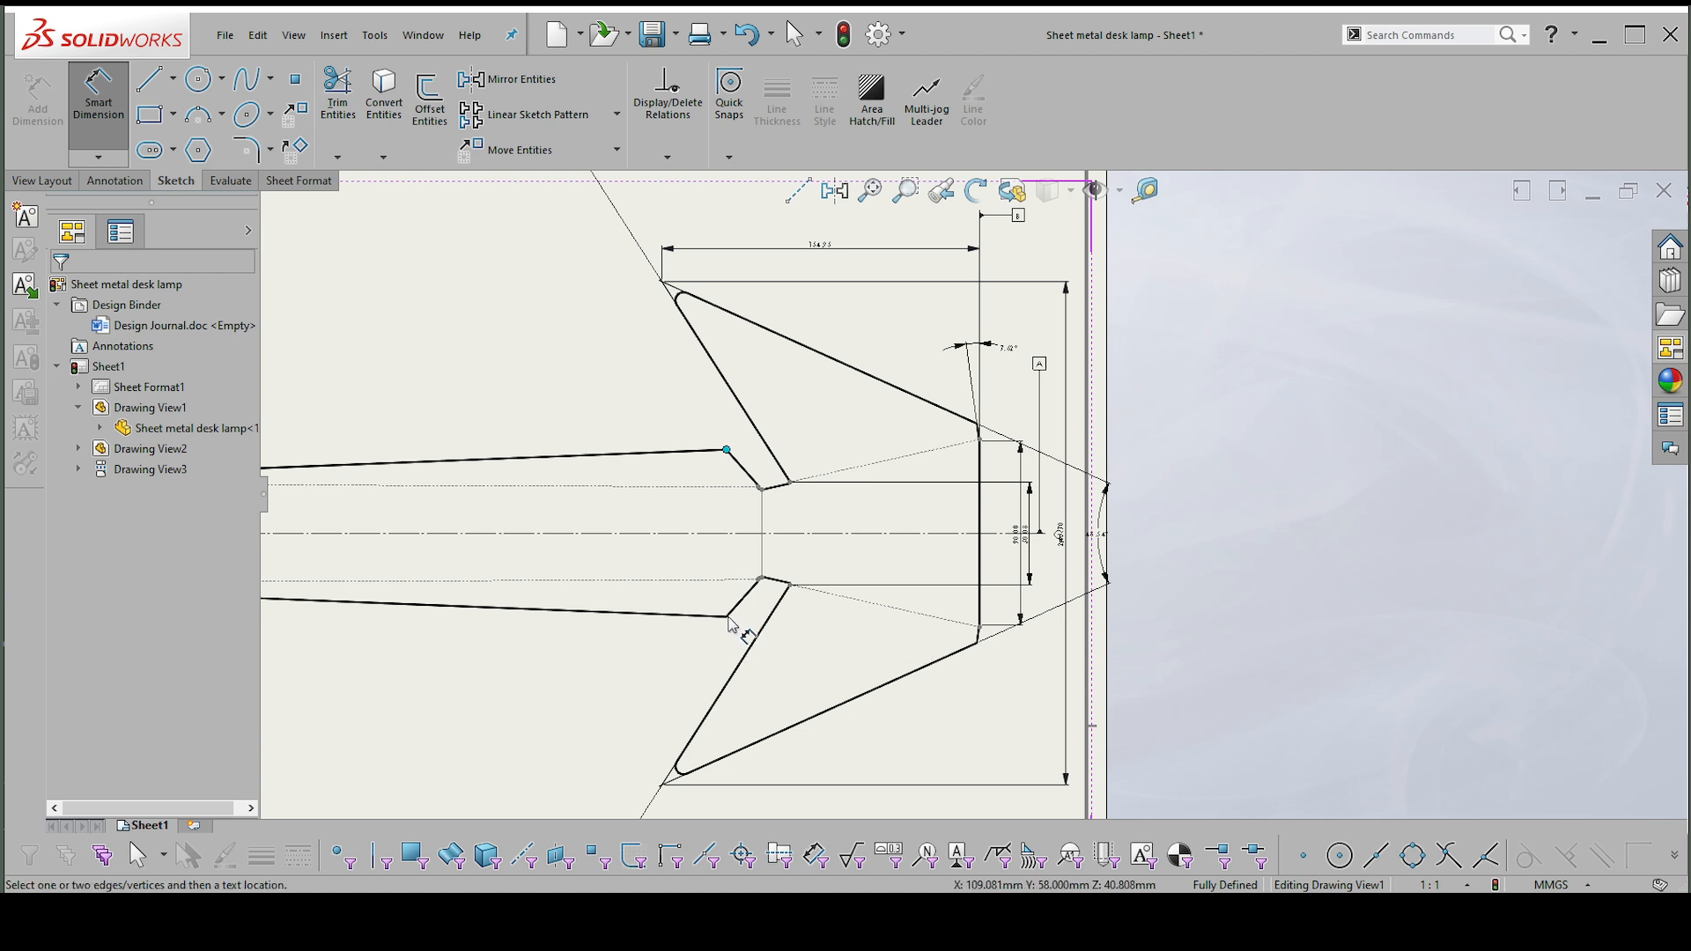
pyautogui.scroll(-1, 748, 458)
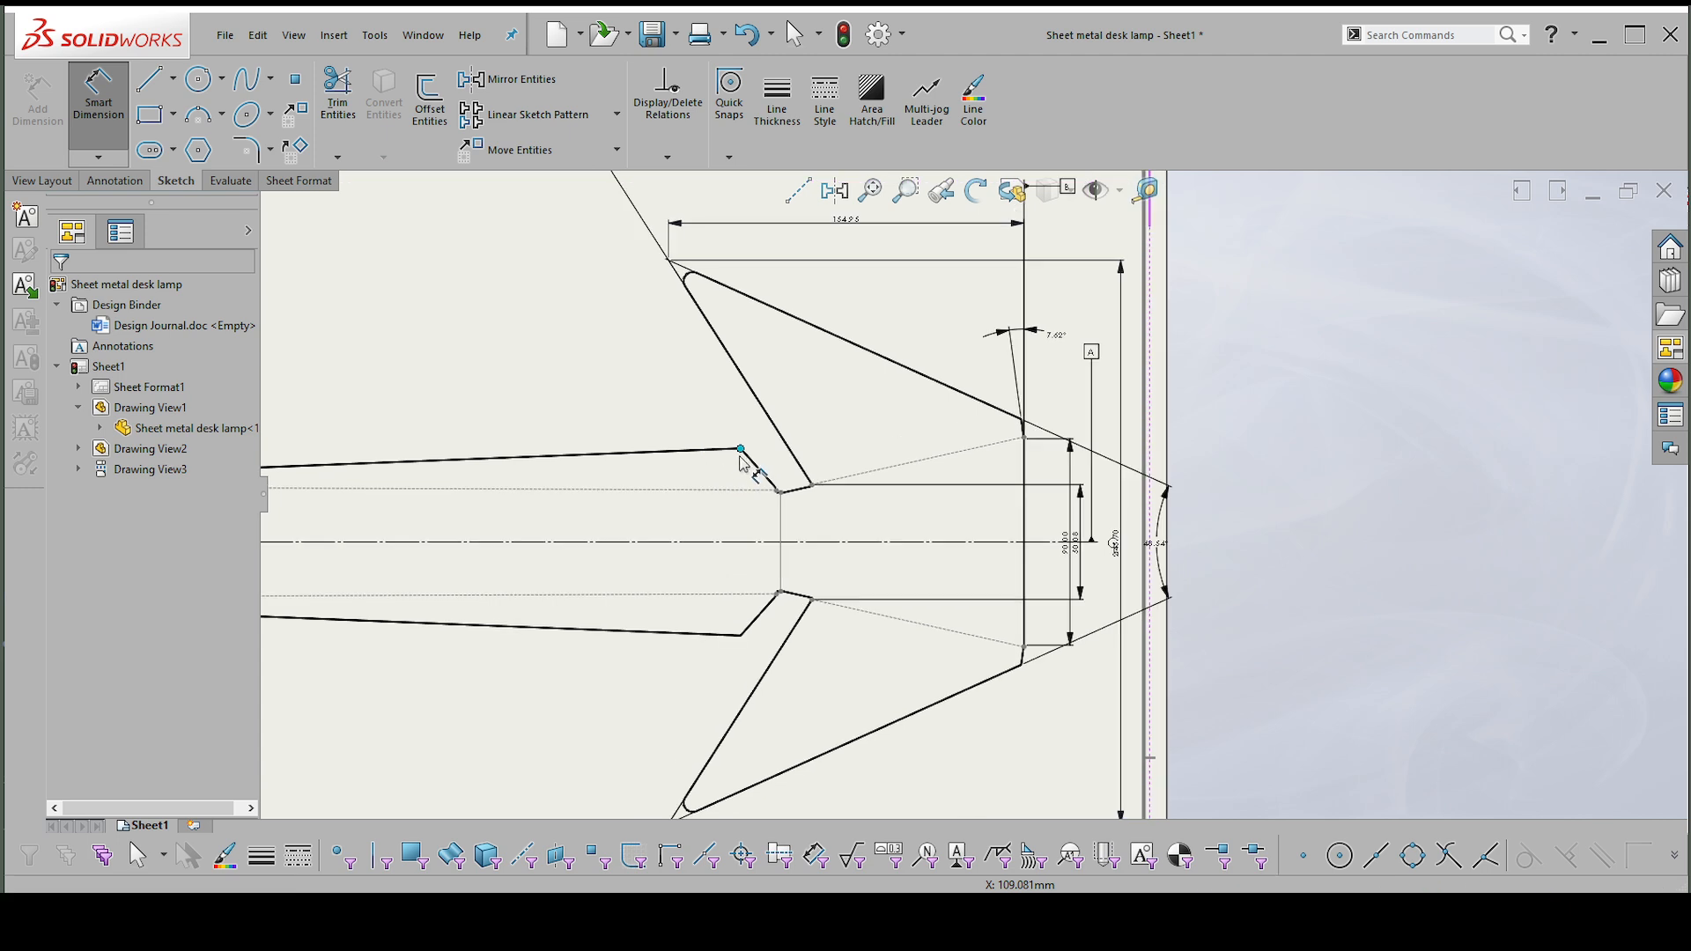
pyautogui.press('Escape')
pyautogui.click(713, 429)
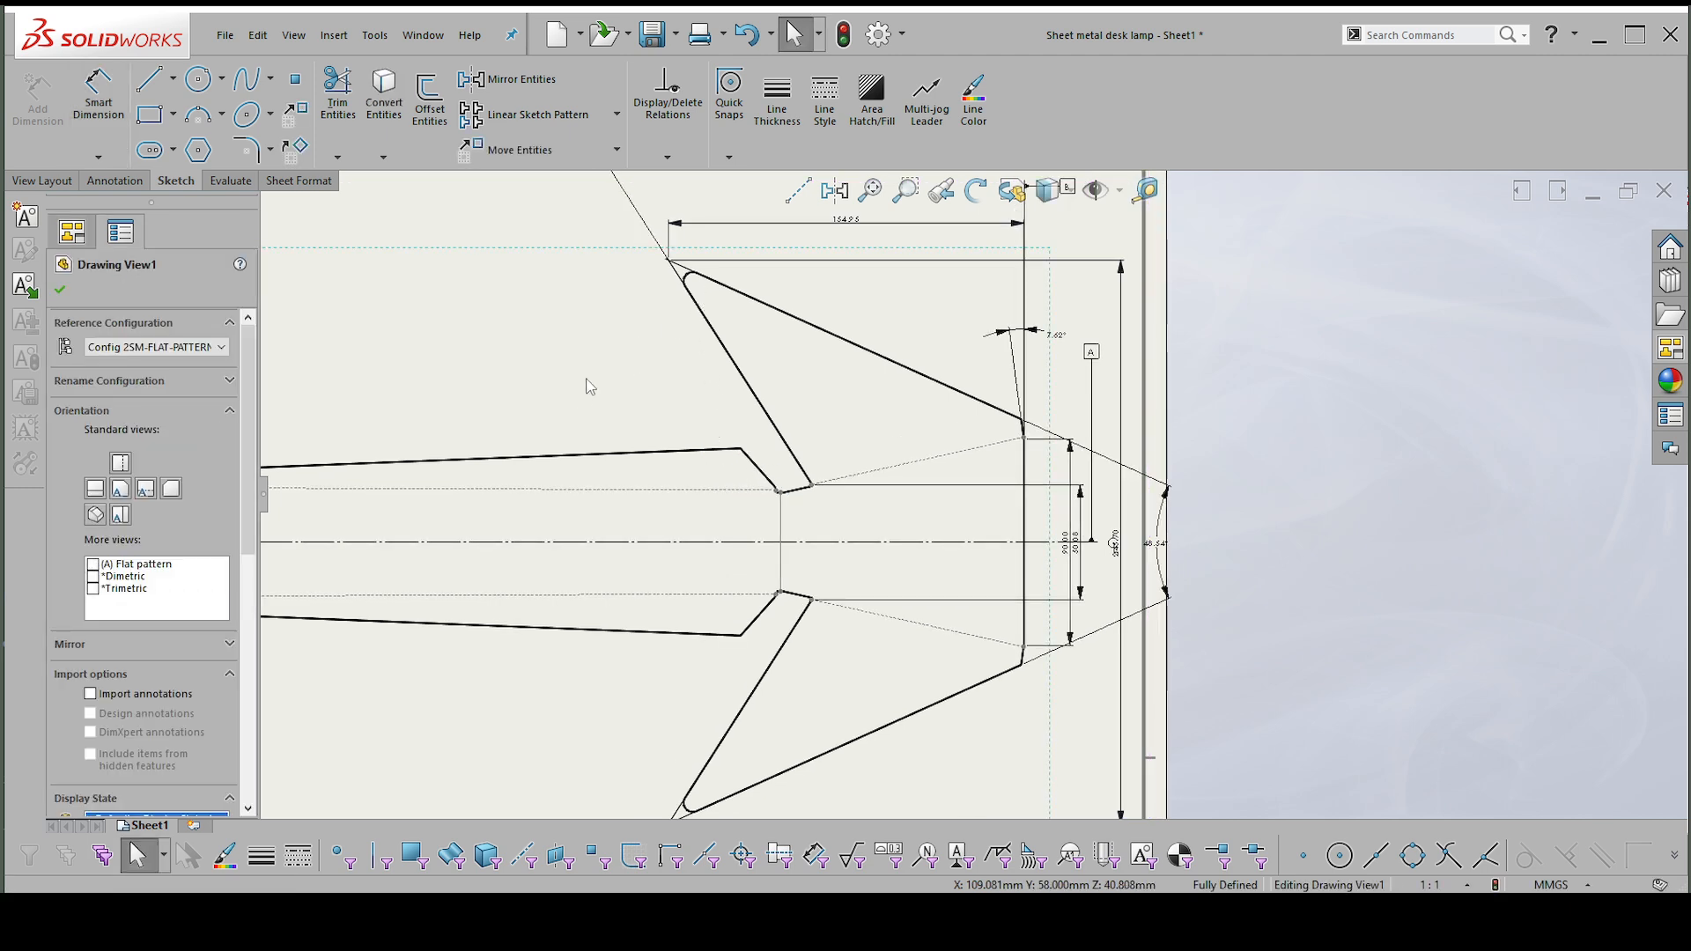
# Try to dimension between the two outer flange corners of the arm nearest the wings, and delete the misplaced slanted-edge dimension.
pyautogui.press('d')
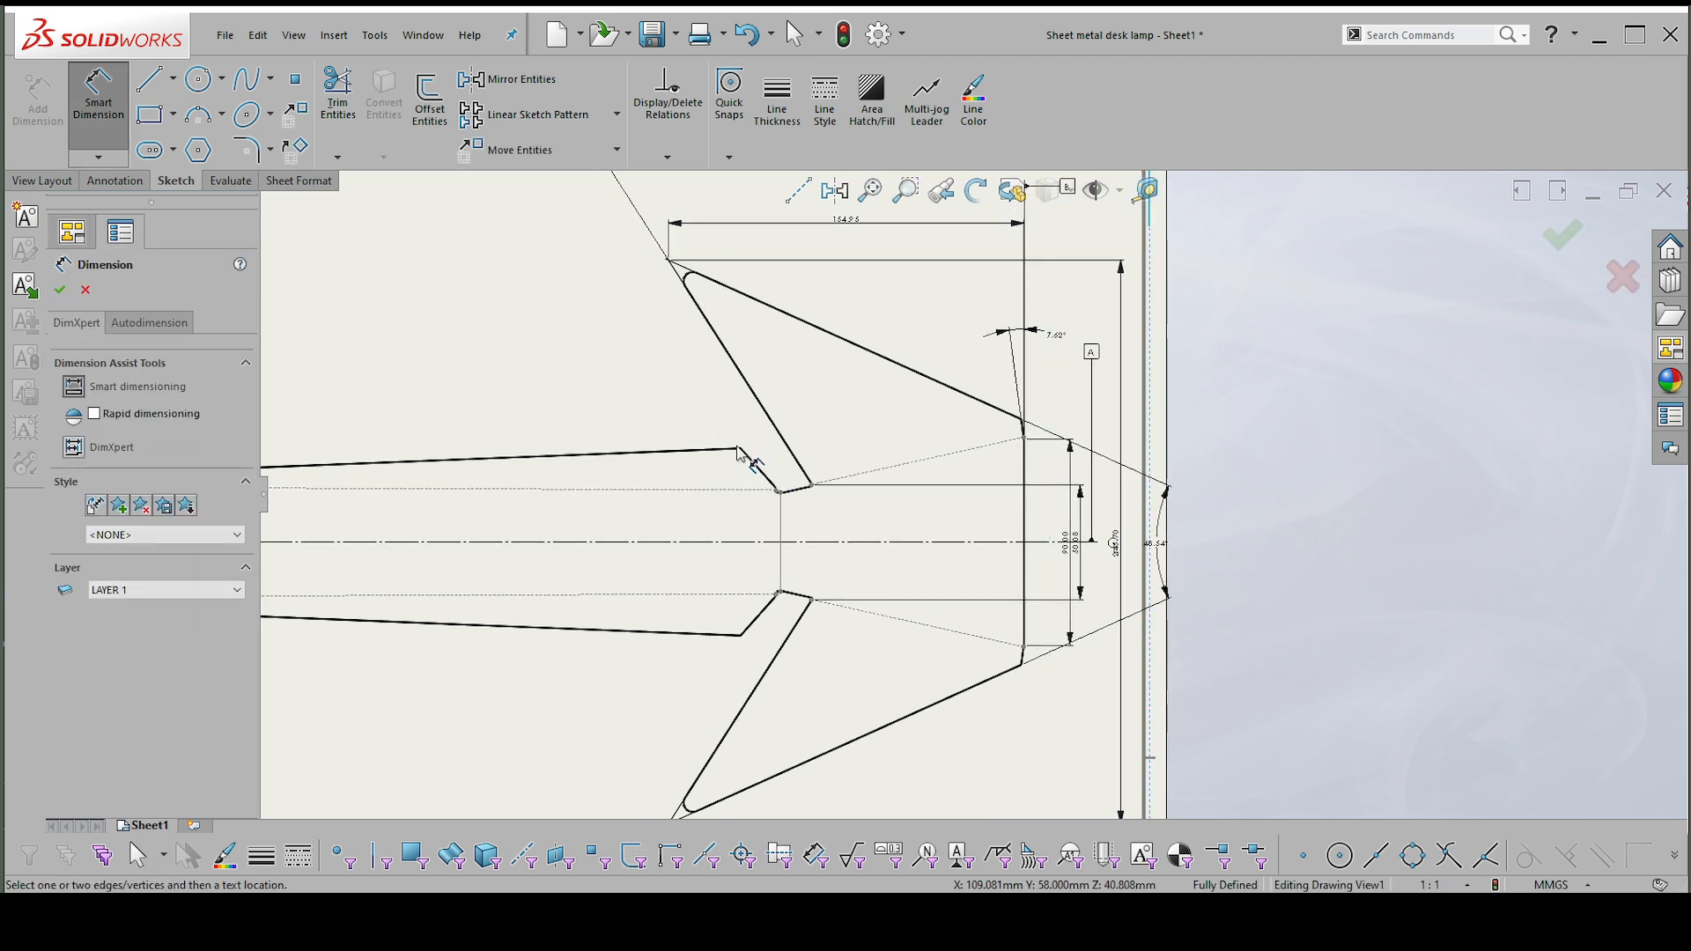
pyautogui.click(755, 462)
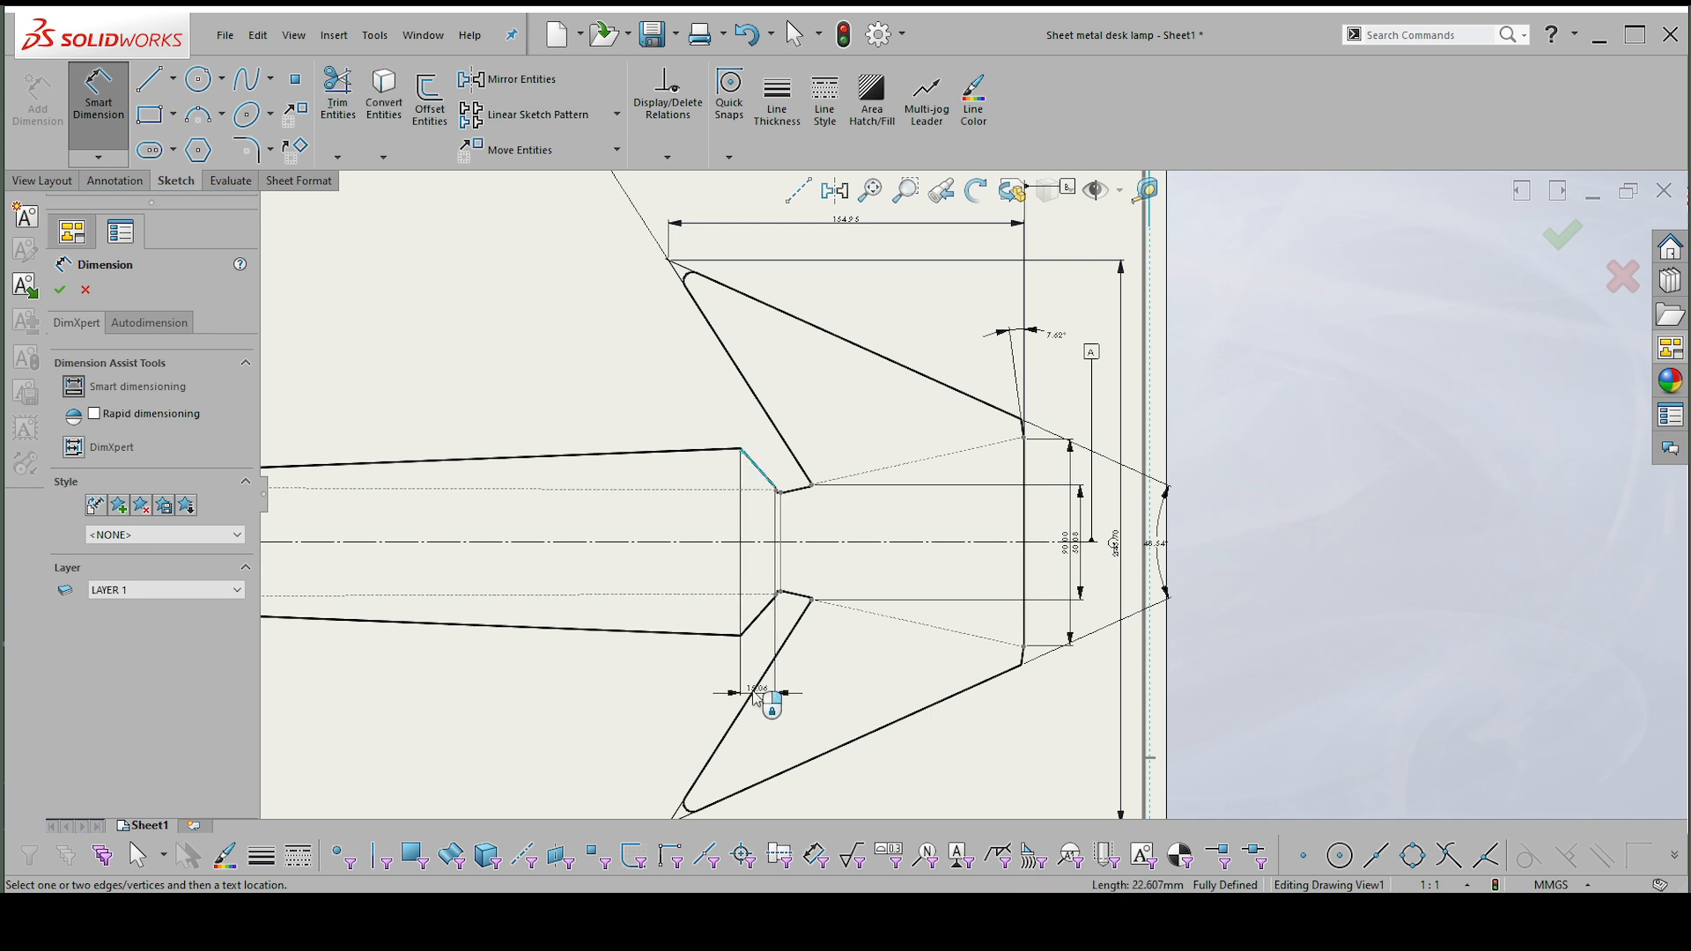
pyautogui.click(743, 632)
pyautogui.press('Escape')
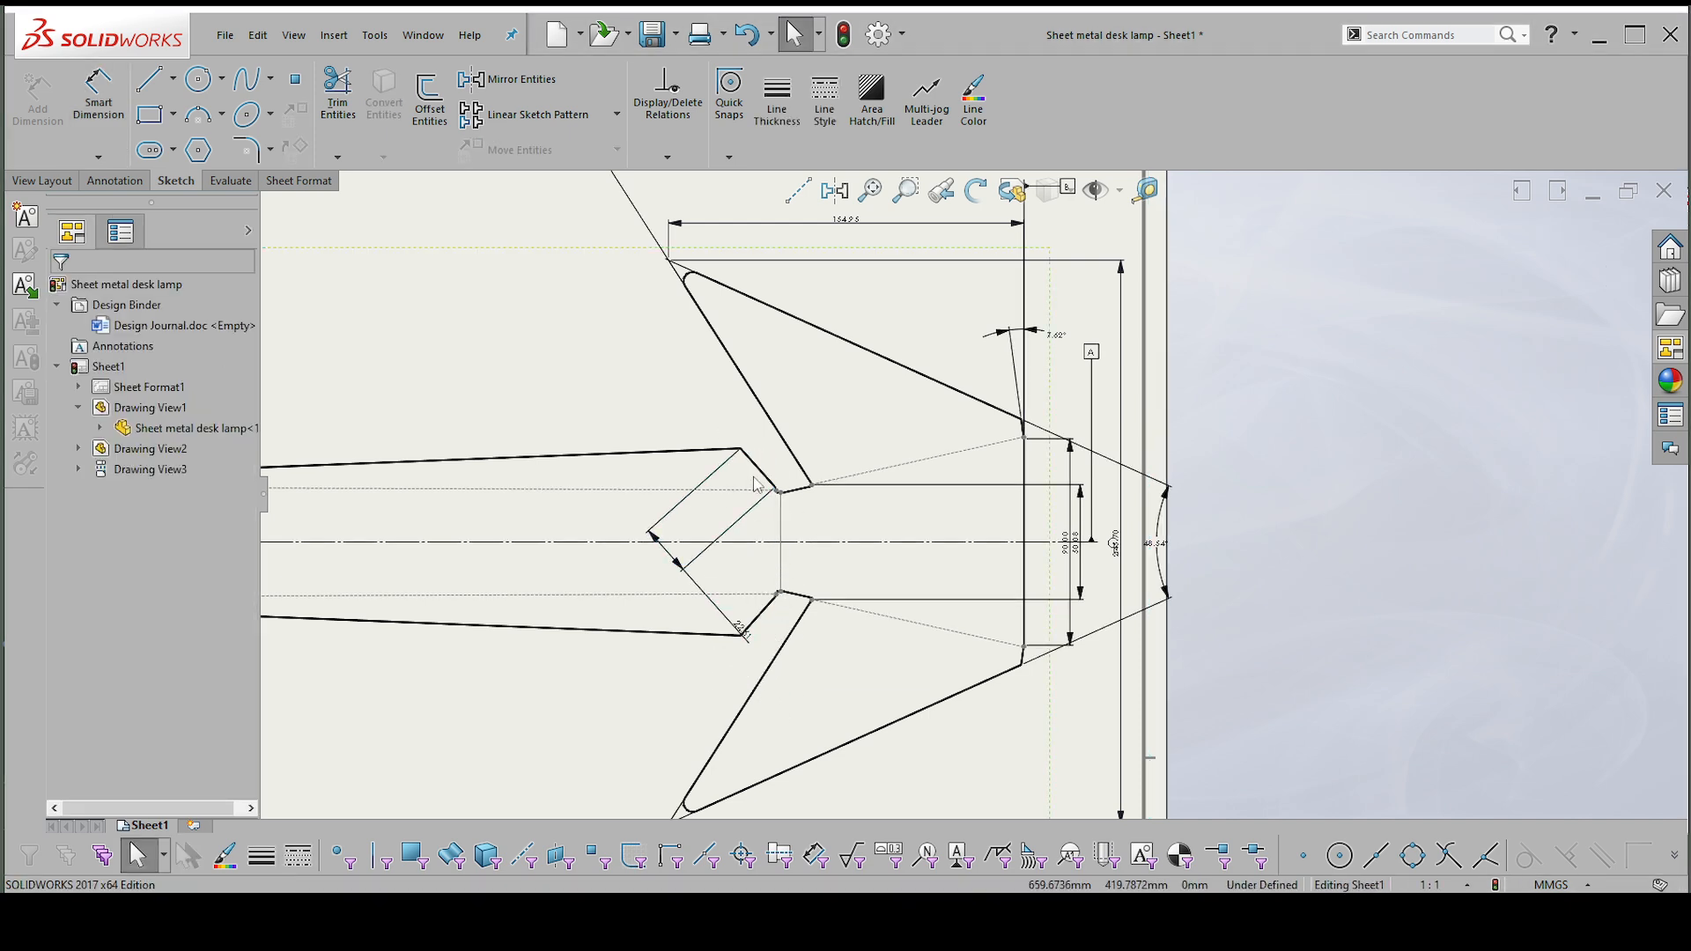
pyautogui.click(735, 623)
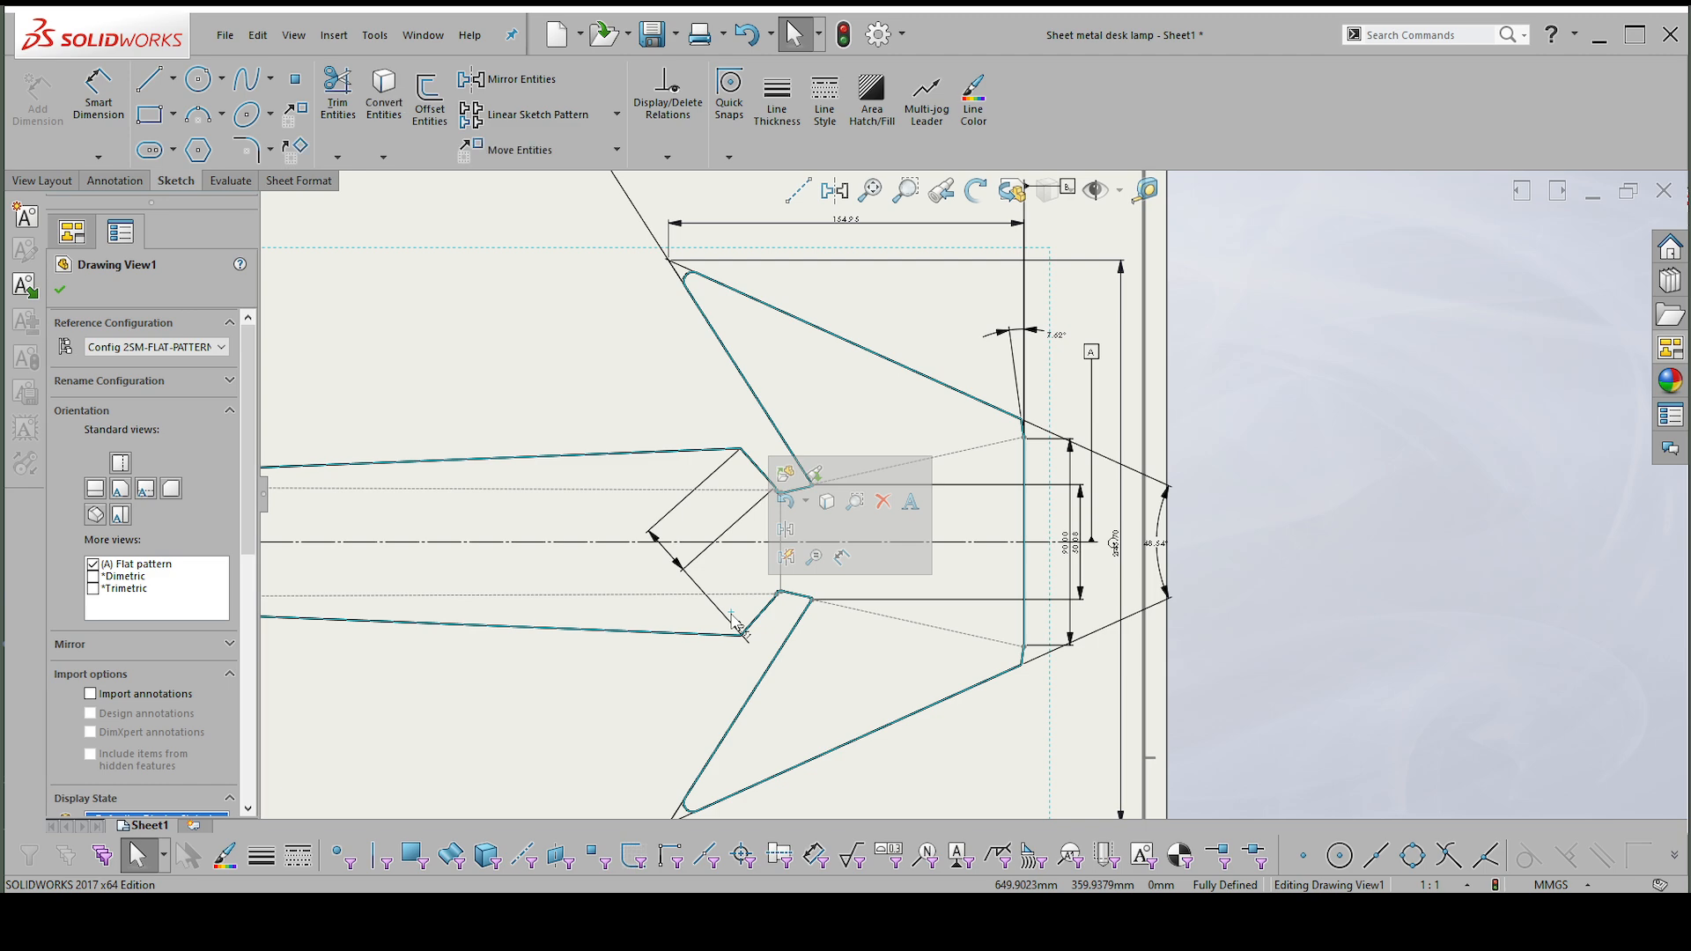
pyautogui.click(670, 555)
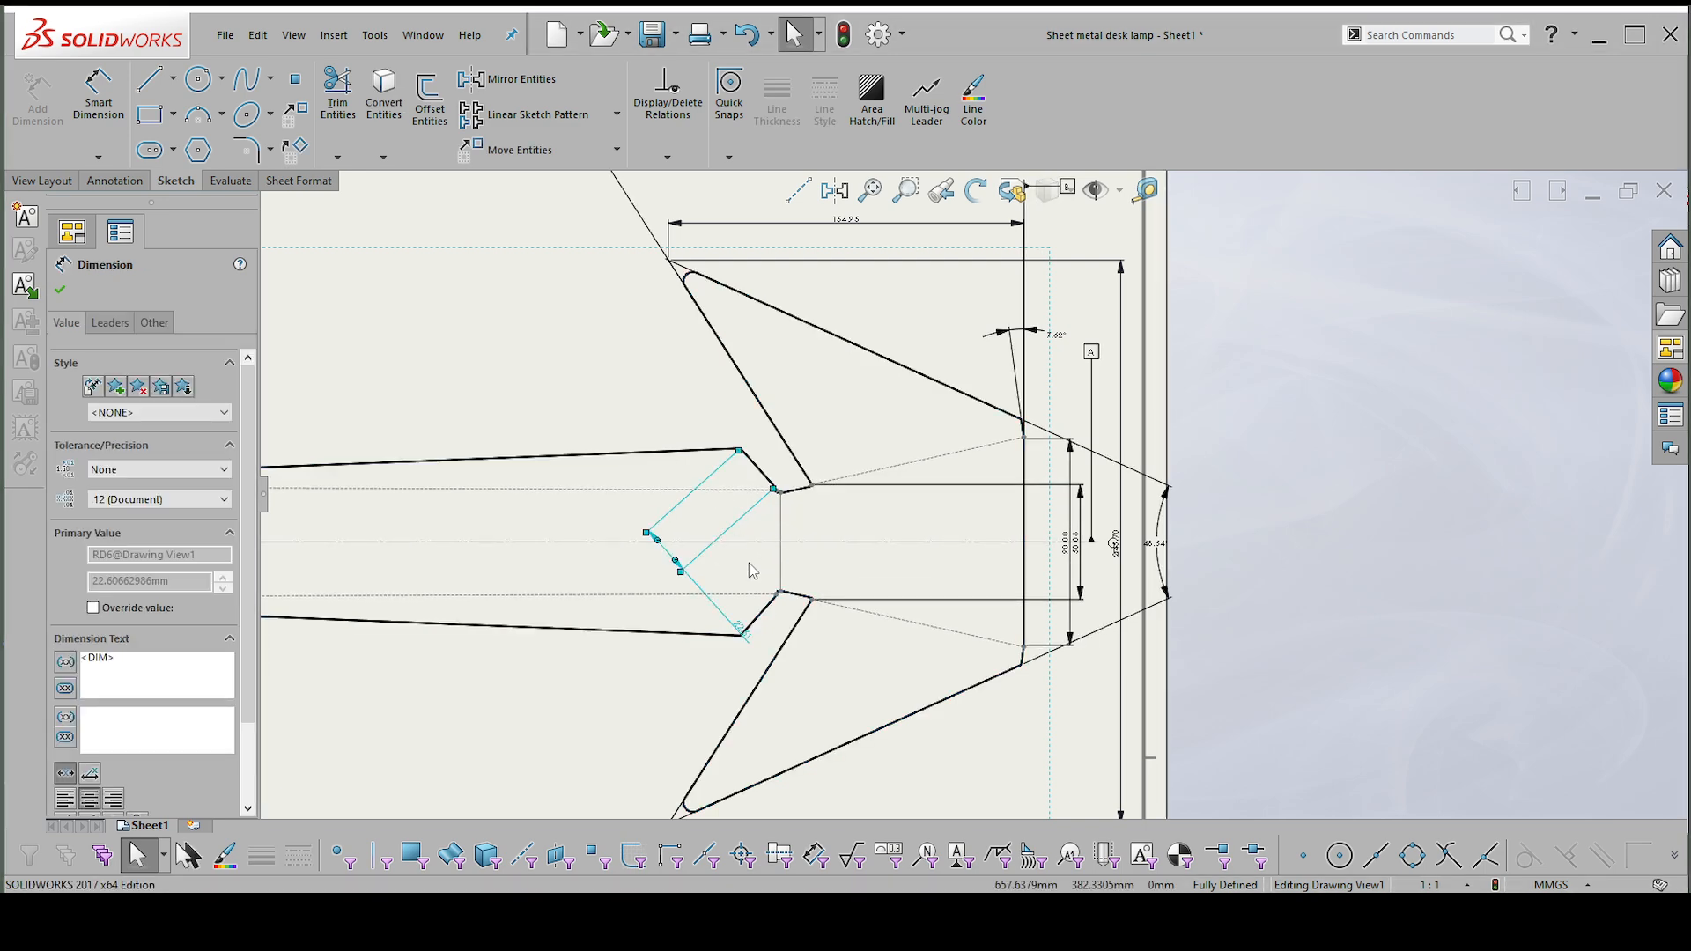
pyautogui.press('Delete')
# Dimension the angle between the arm's two long tapered outer edges, placing it beyond the straight end edge beside the tip-to-tip dimension.
pyautogui.moveTo(547, 366); pyautogui.dragTo(544, 174, button='right')
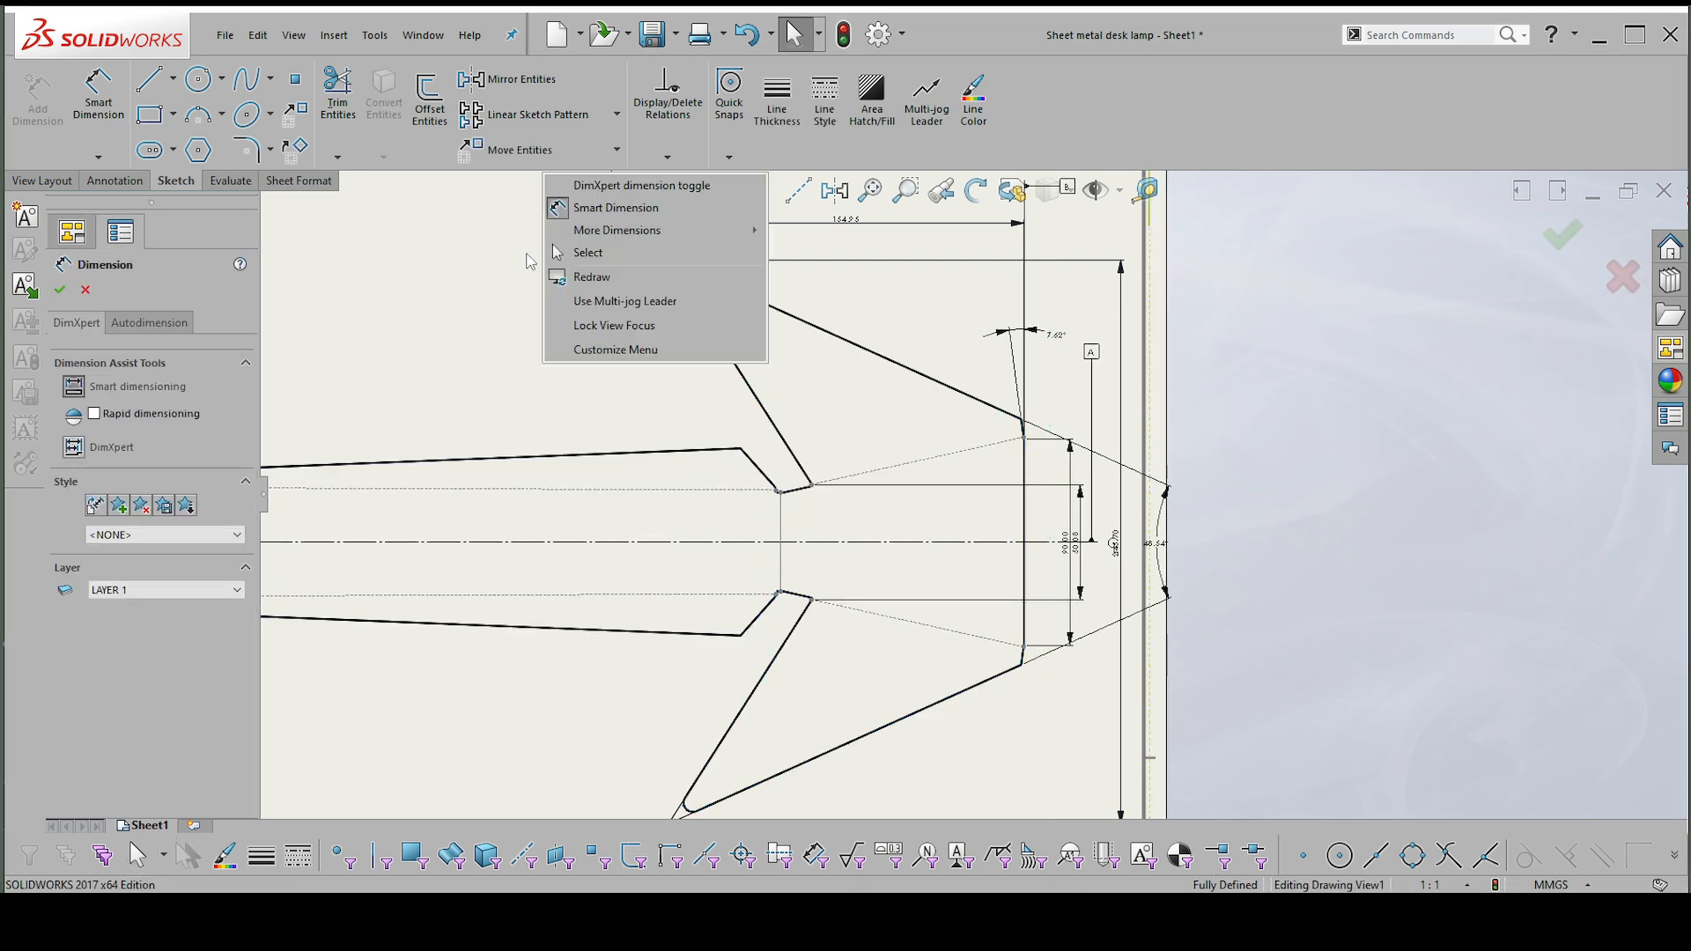
pyautogui.moveTo(505, 308); pyautogui.dragTo(499, 217, button='right')
pyautogui.moveTo(533, 325); pyautogui.dragTo(519, 209, button='right')
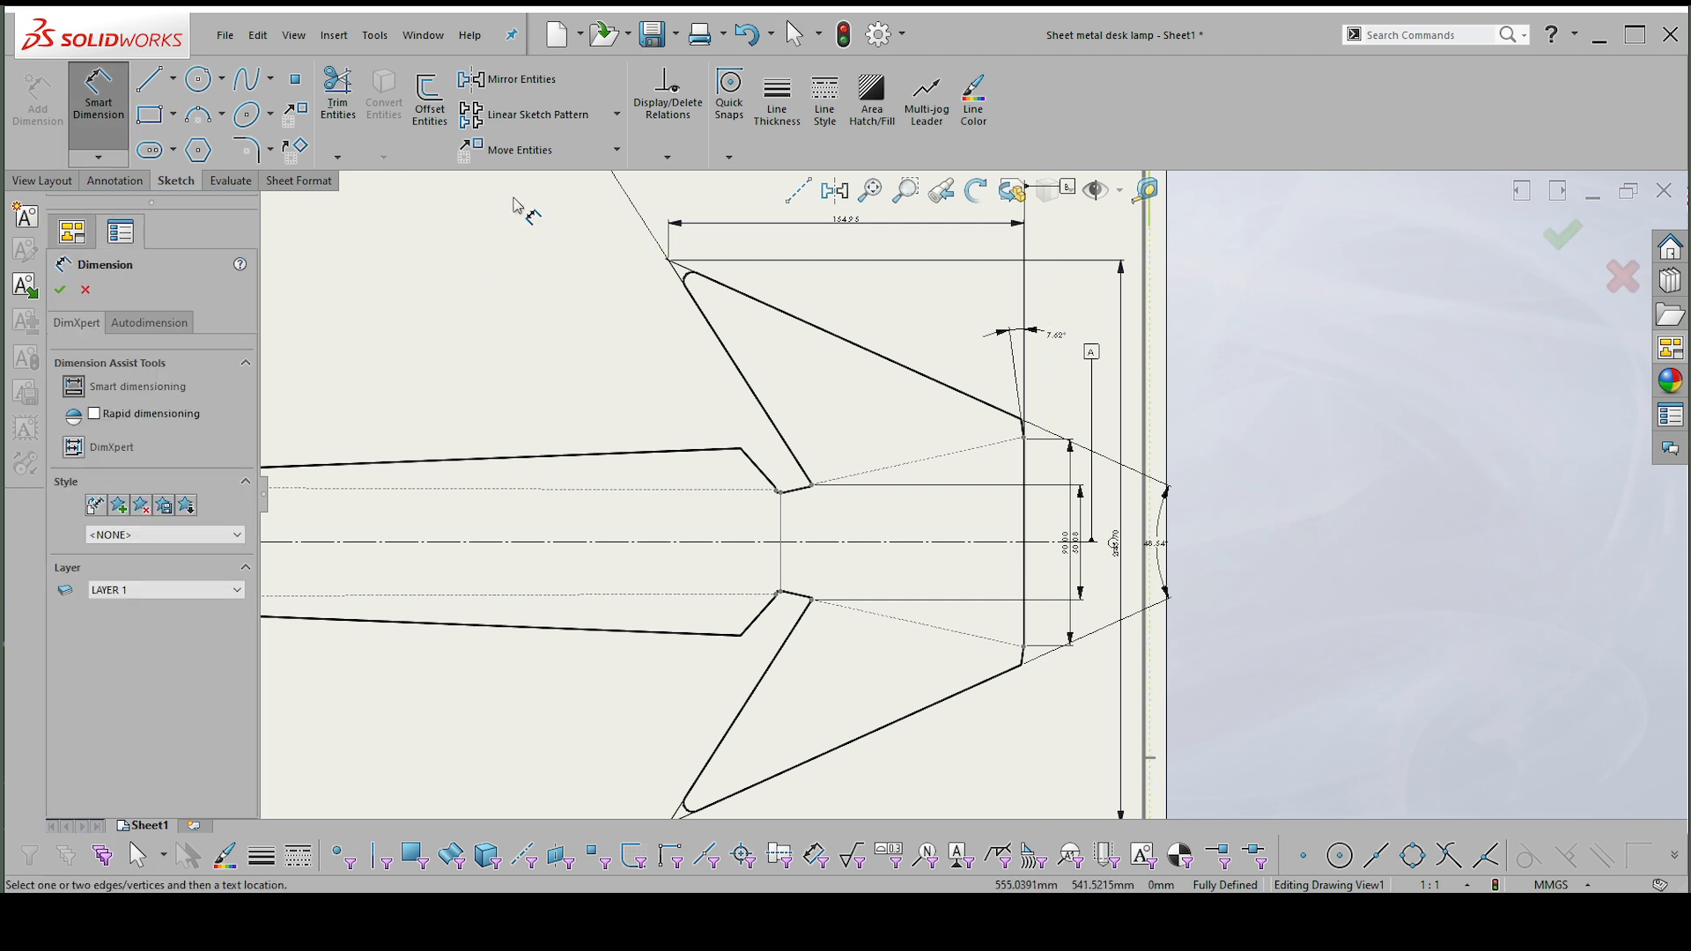
pyautogui.click(741, 451)
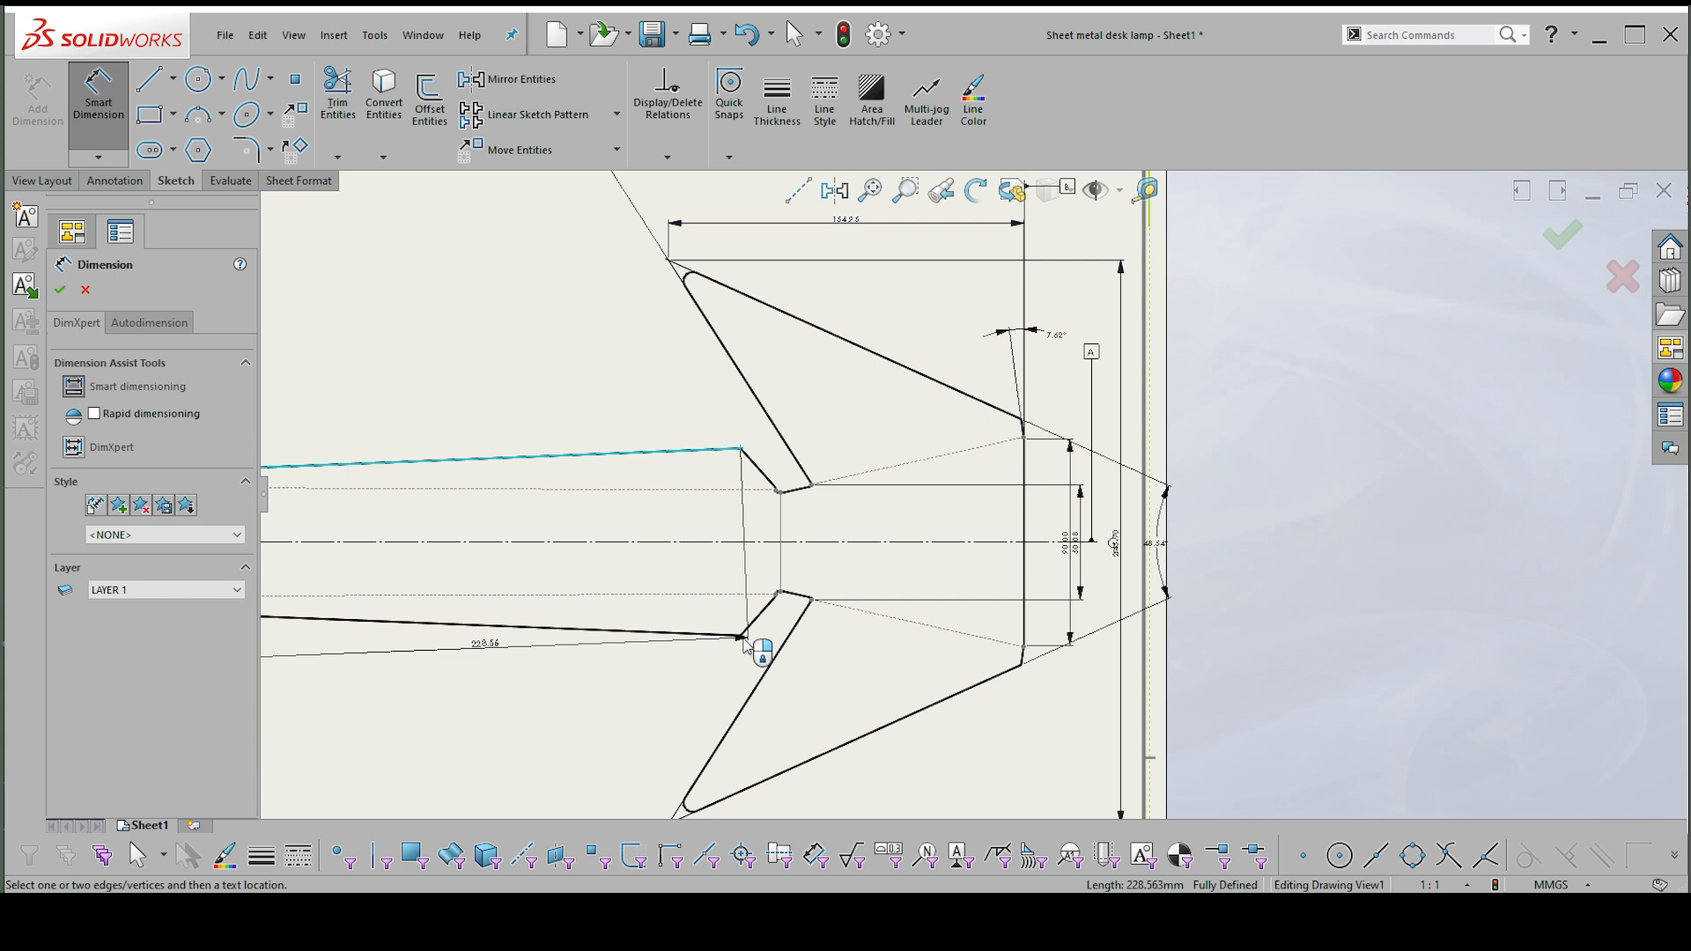
pyautogui.click(740, 634)
pyautogui.scroll(1, 978, 506)
pyautogui.scroll(-1, 1083, 564)
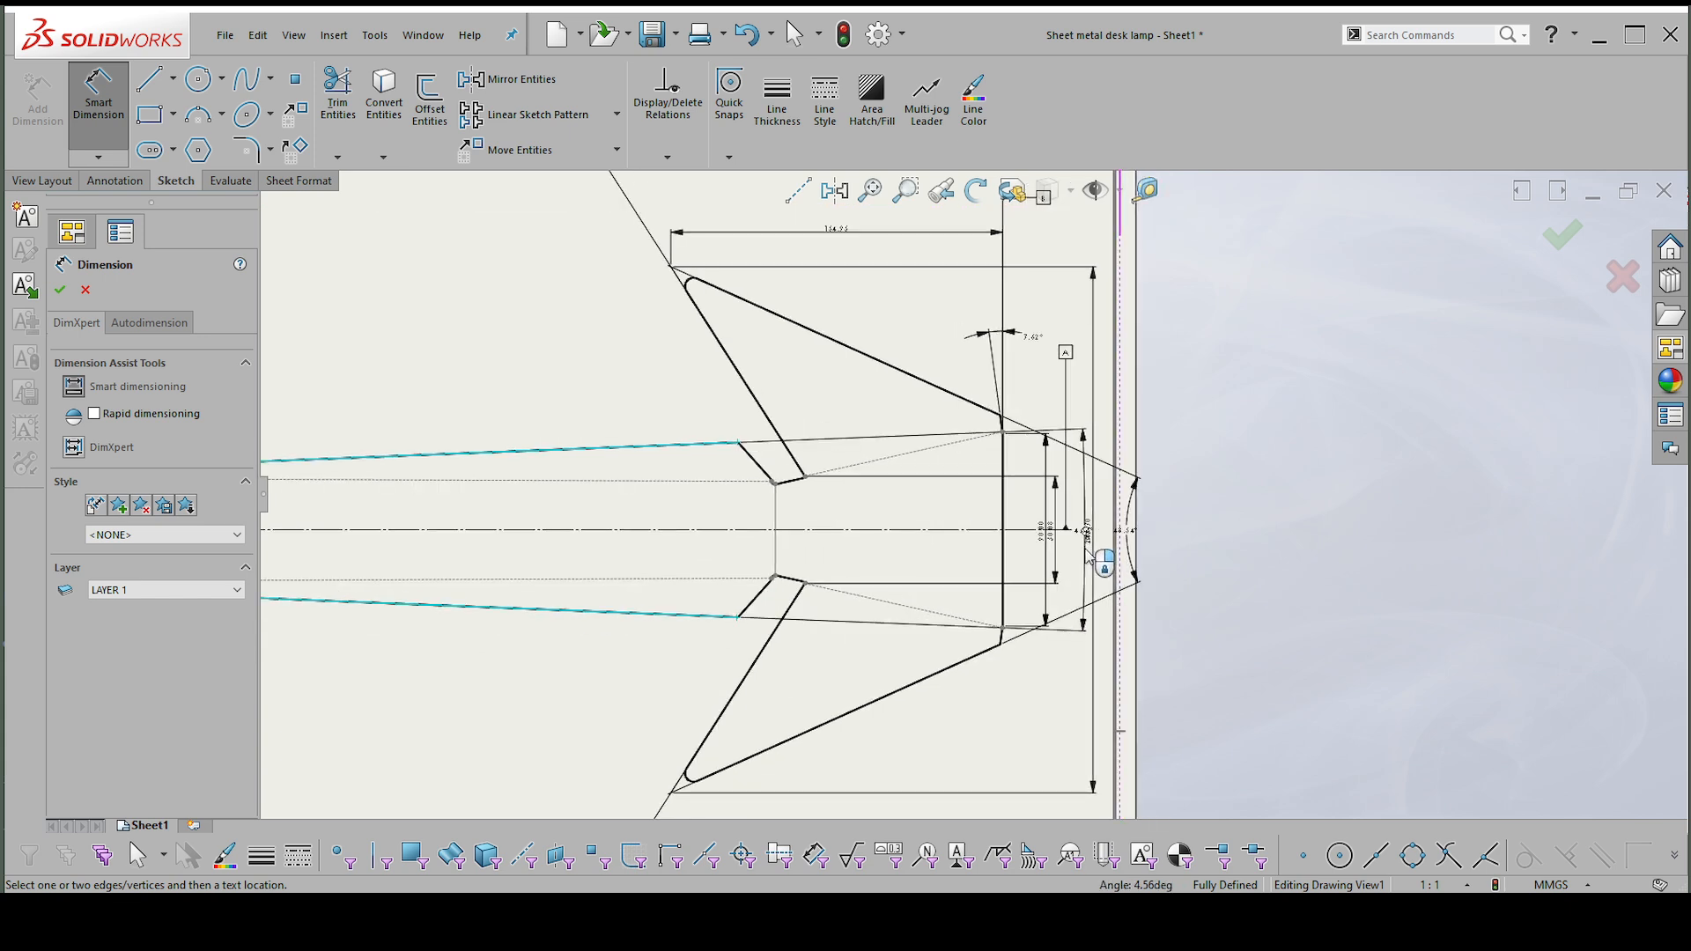
pyautogui.click(1087, 553)
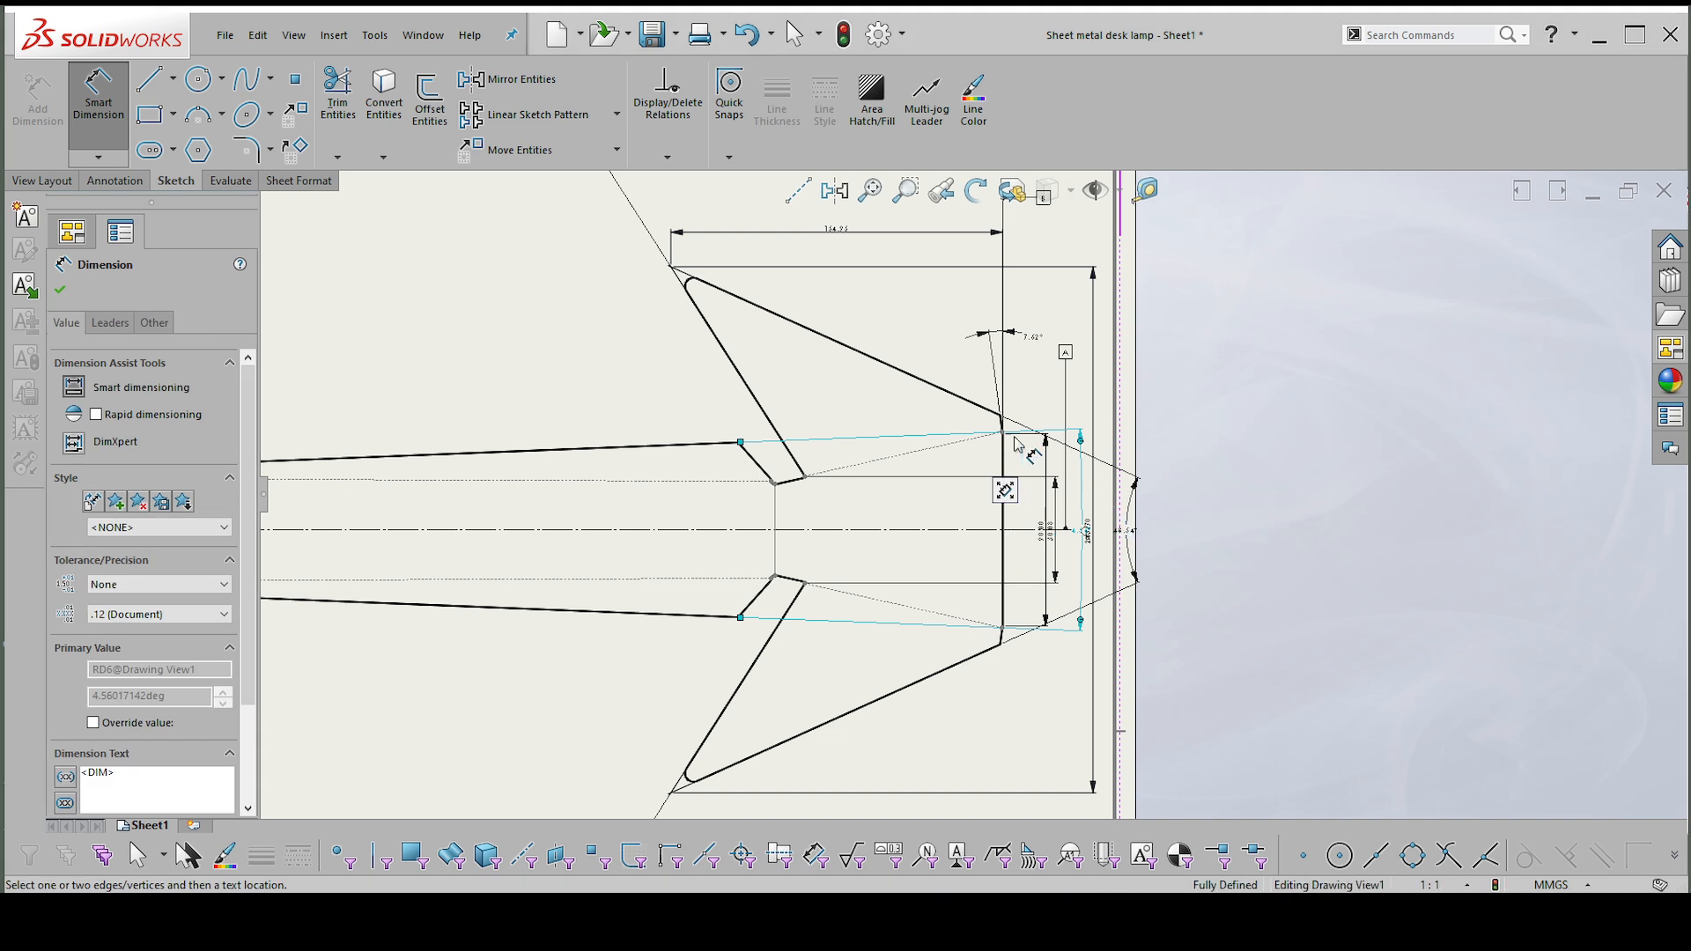
pyautogui.click(737, 444)
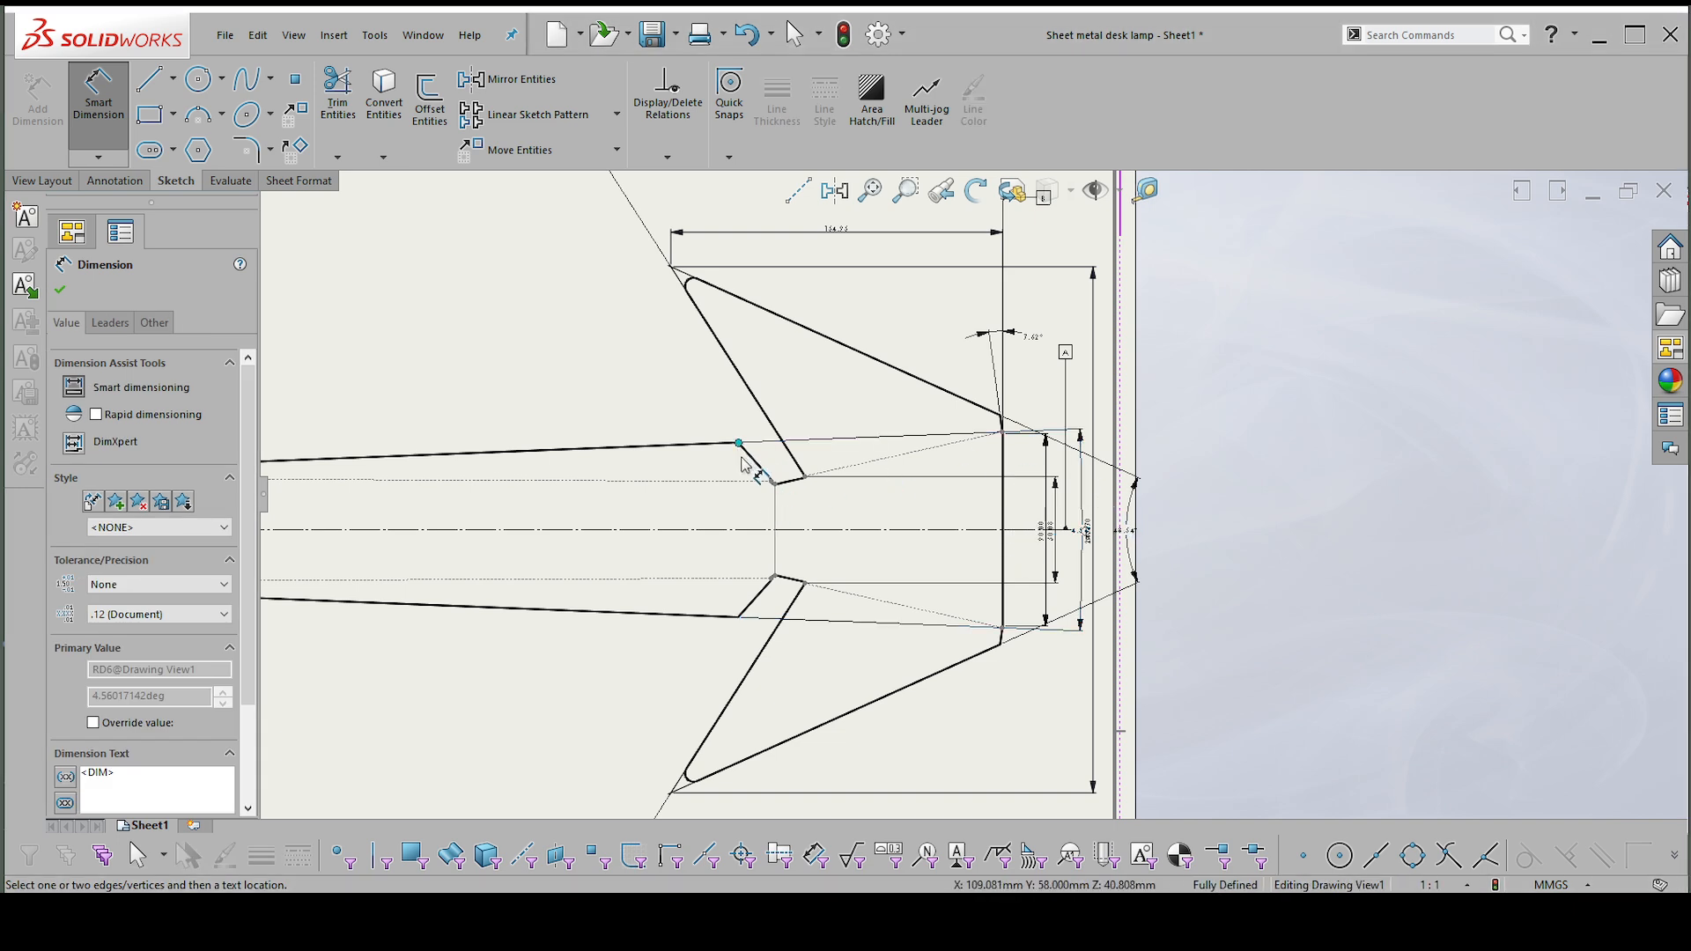
pyautogui.click(740, 617)
pyautogui.scroll(-1, 834, 625)
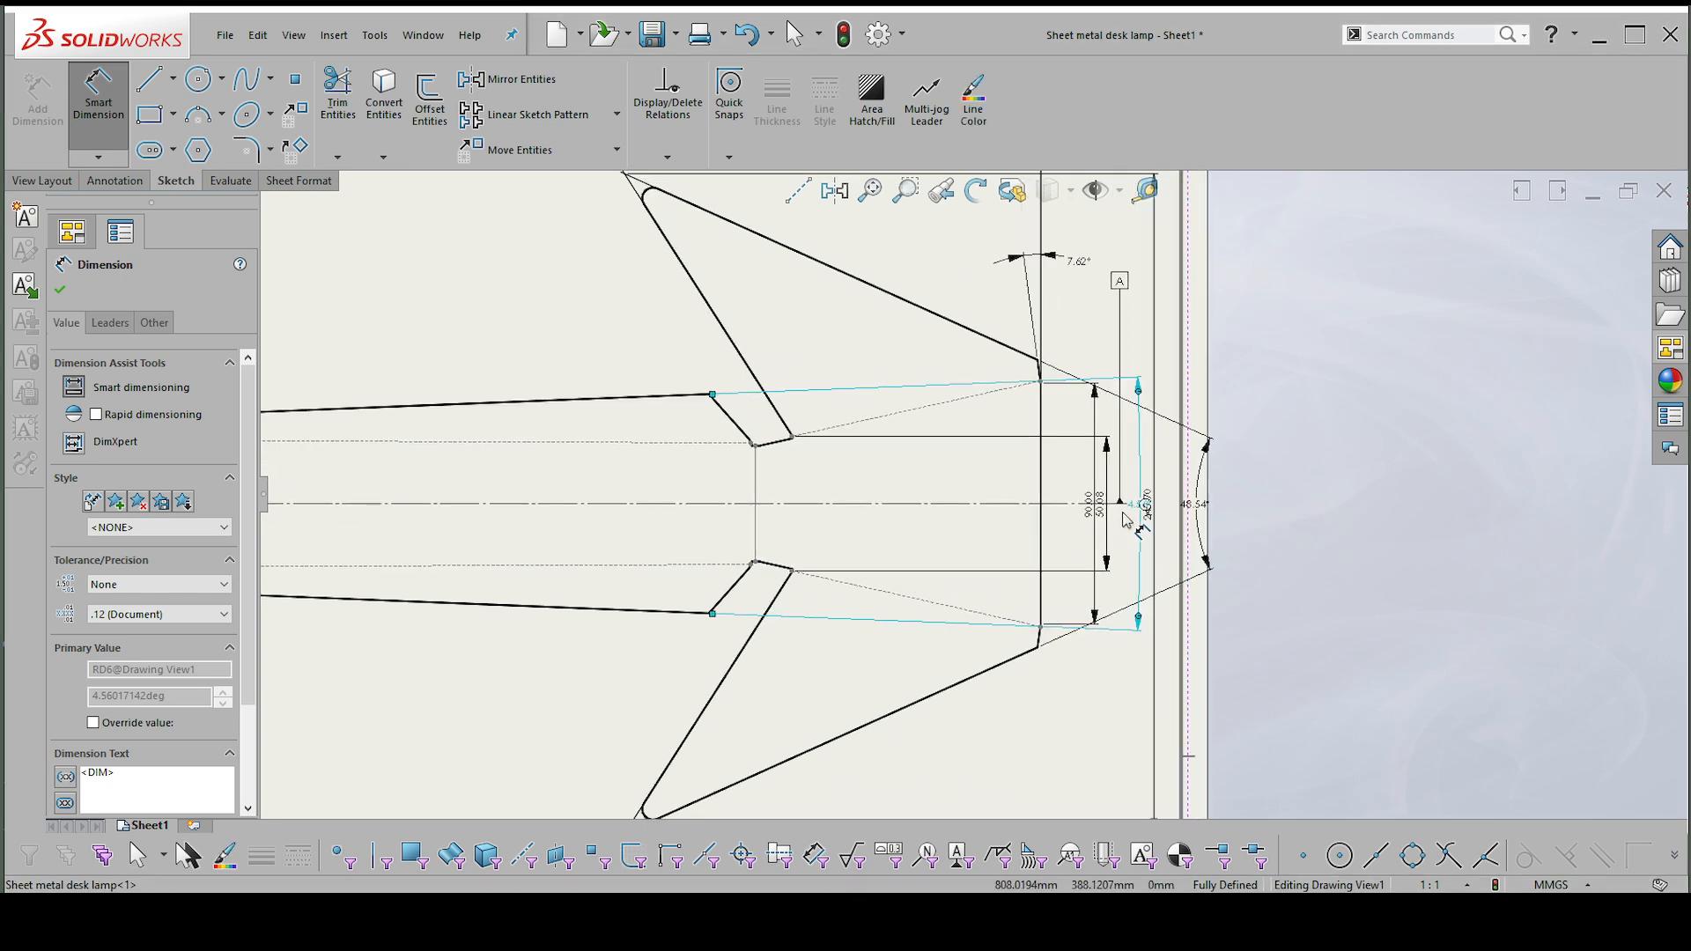
pyautogui.press('Escape')
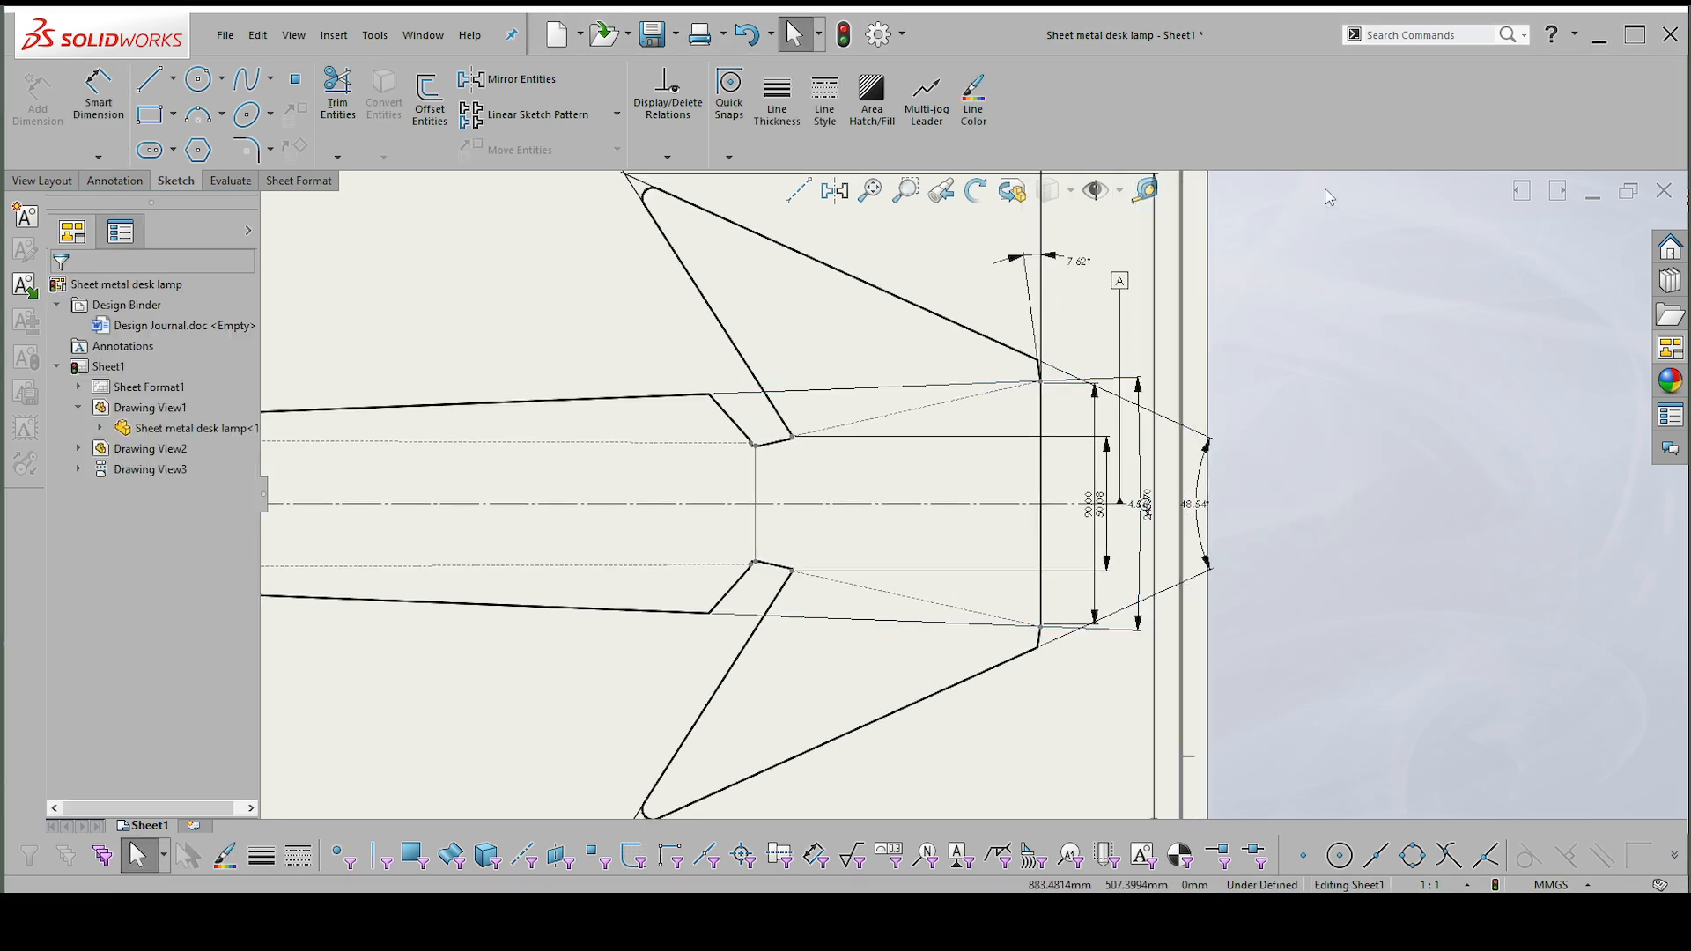
pyautogui.click(712, 400)
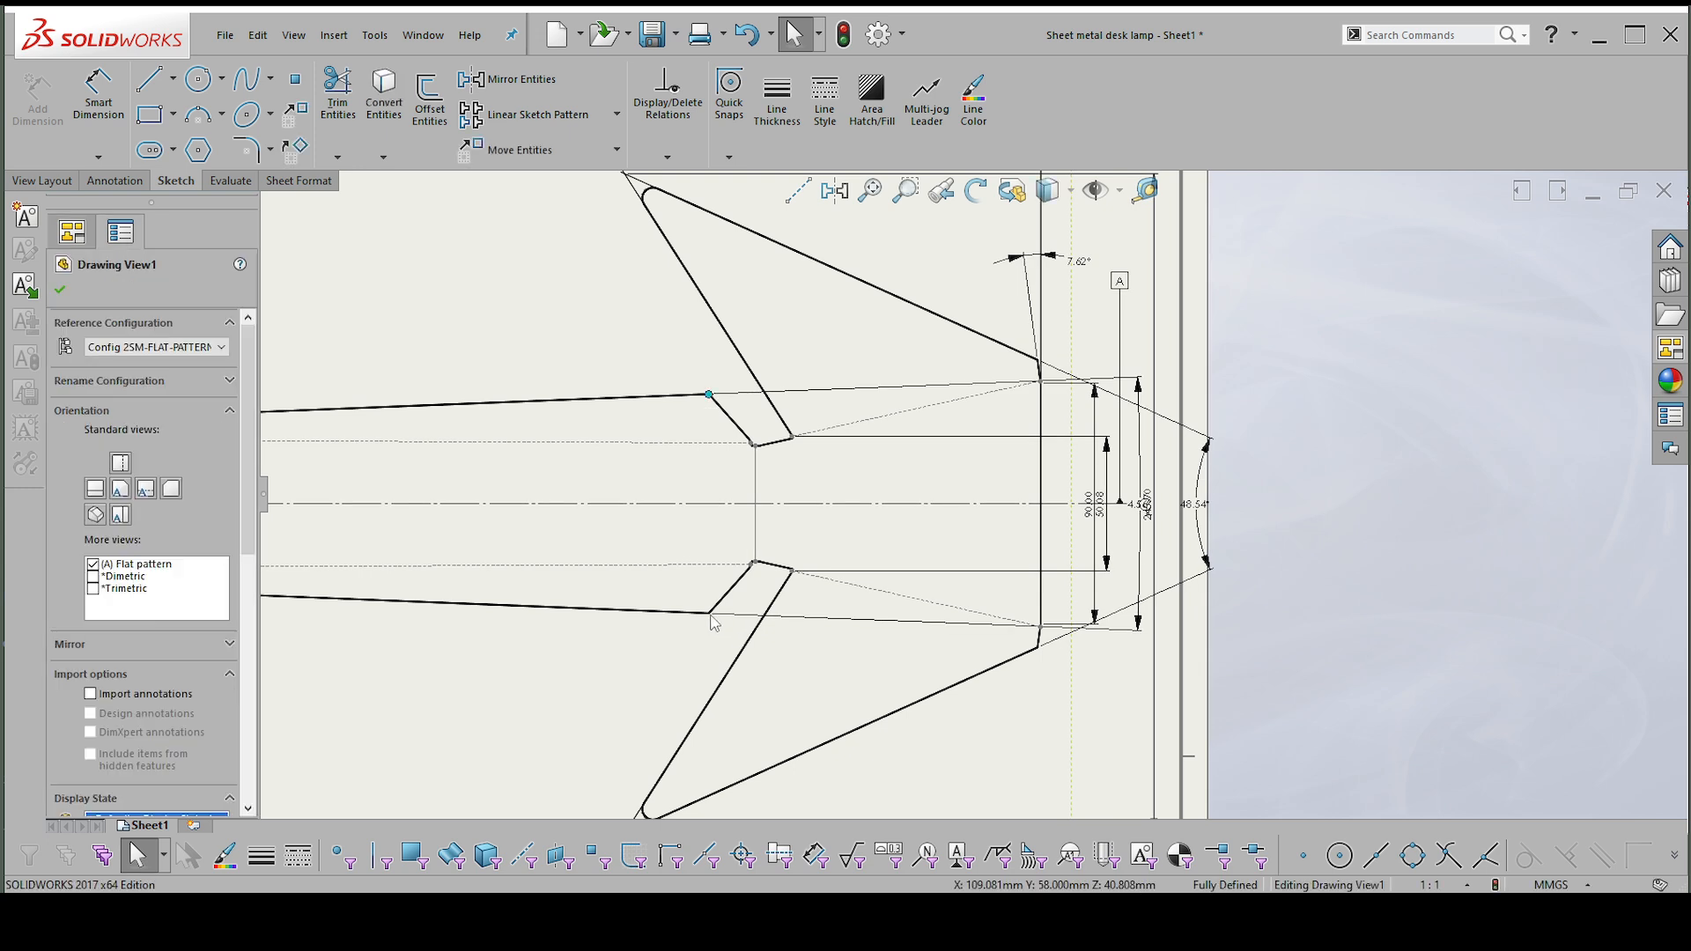
pyautogui.click(711, 617)
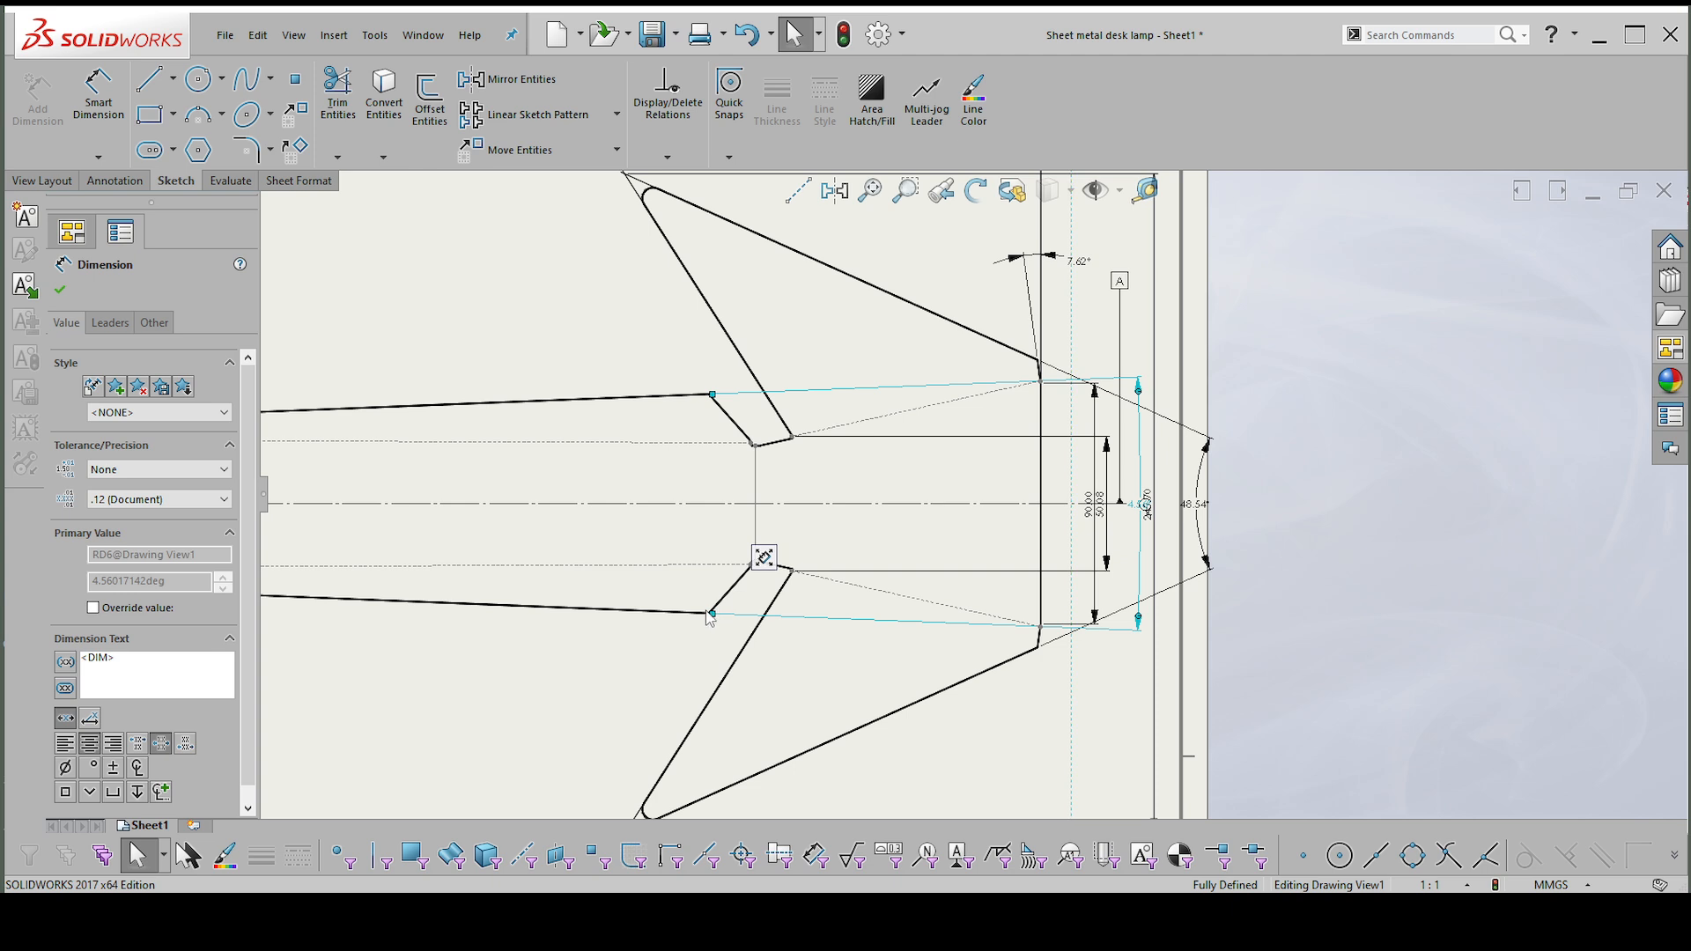
pyautogui.click(693, 627)
pyautogui.press('Escape')
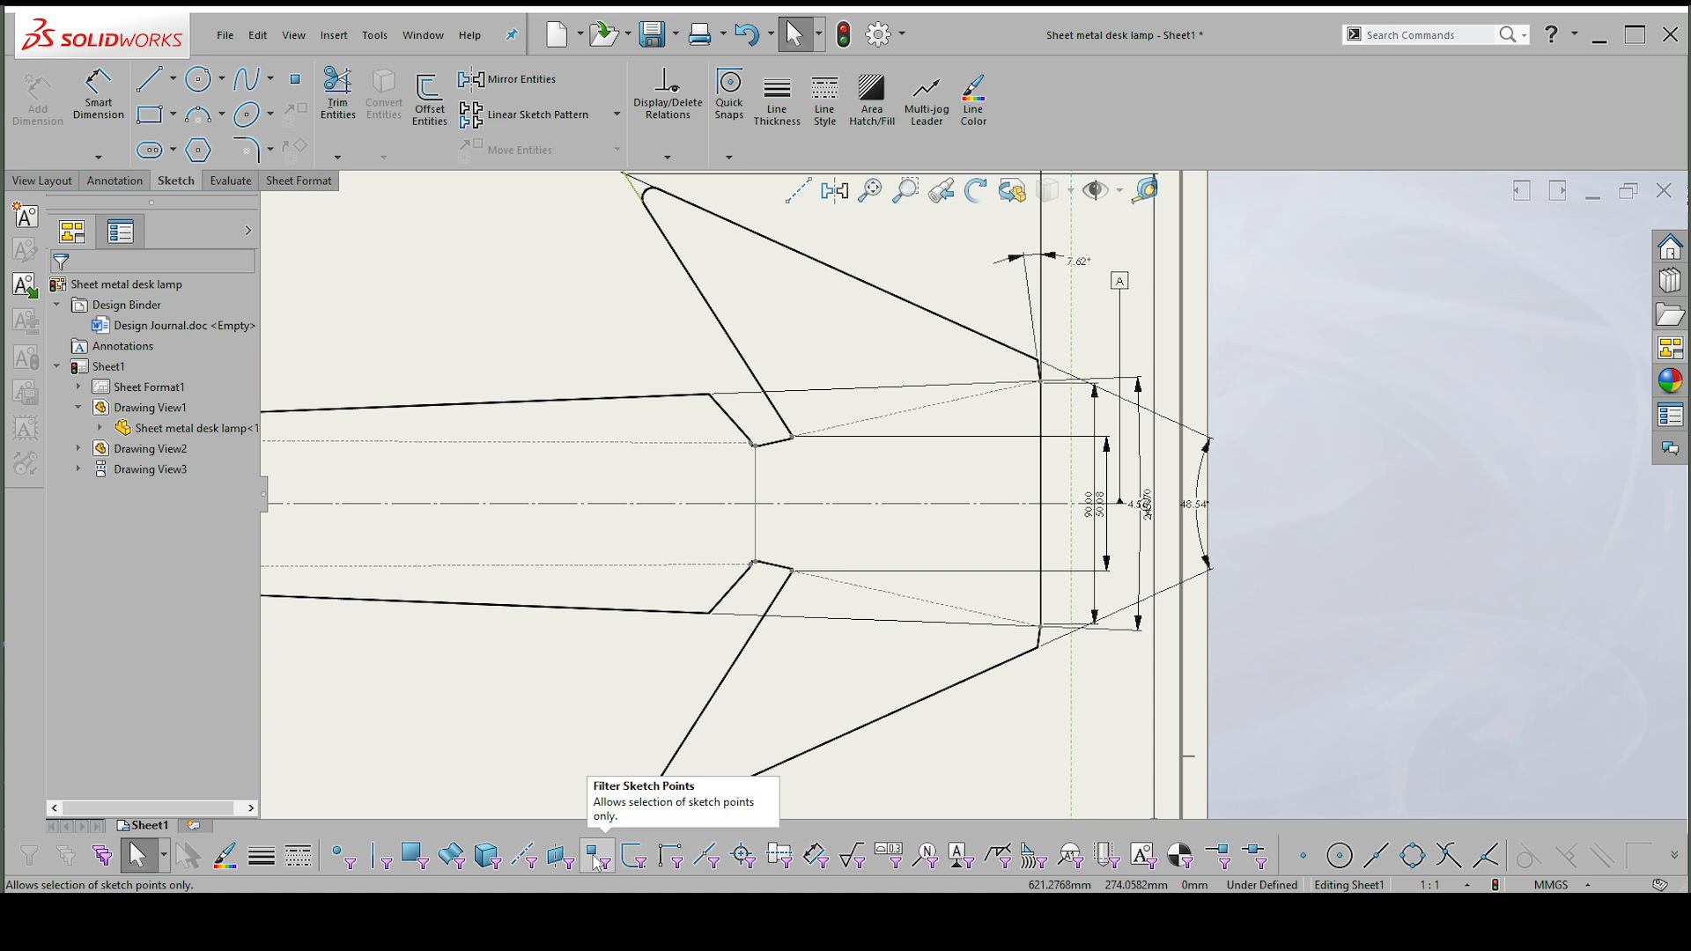
# Dimension the vertical distance between the arm's two outer flange corners nearest the wings, using a vertex-only selection filter, and place it beyond the straight end edge.
pyautogui.click(598, 852)
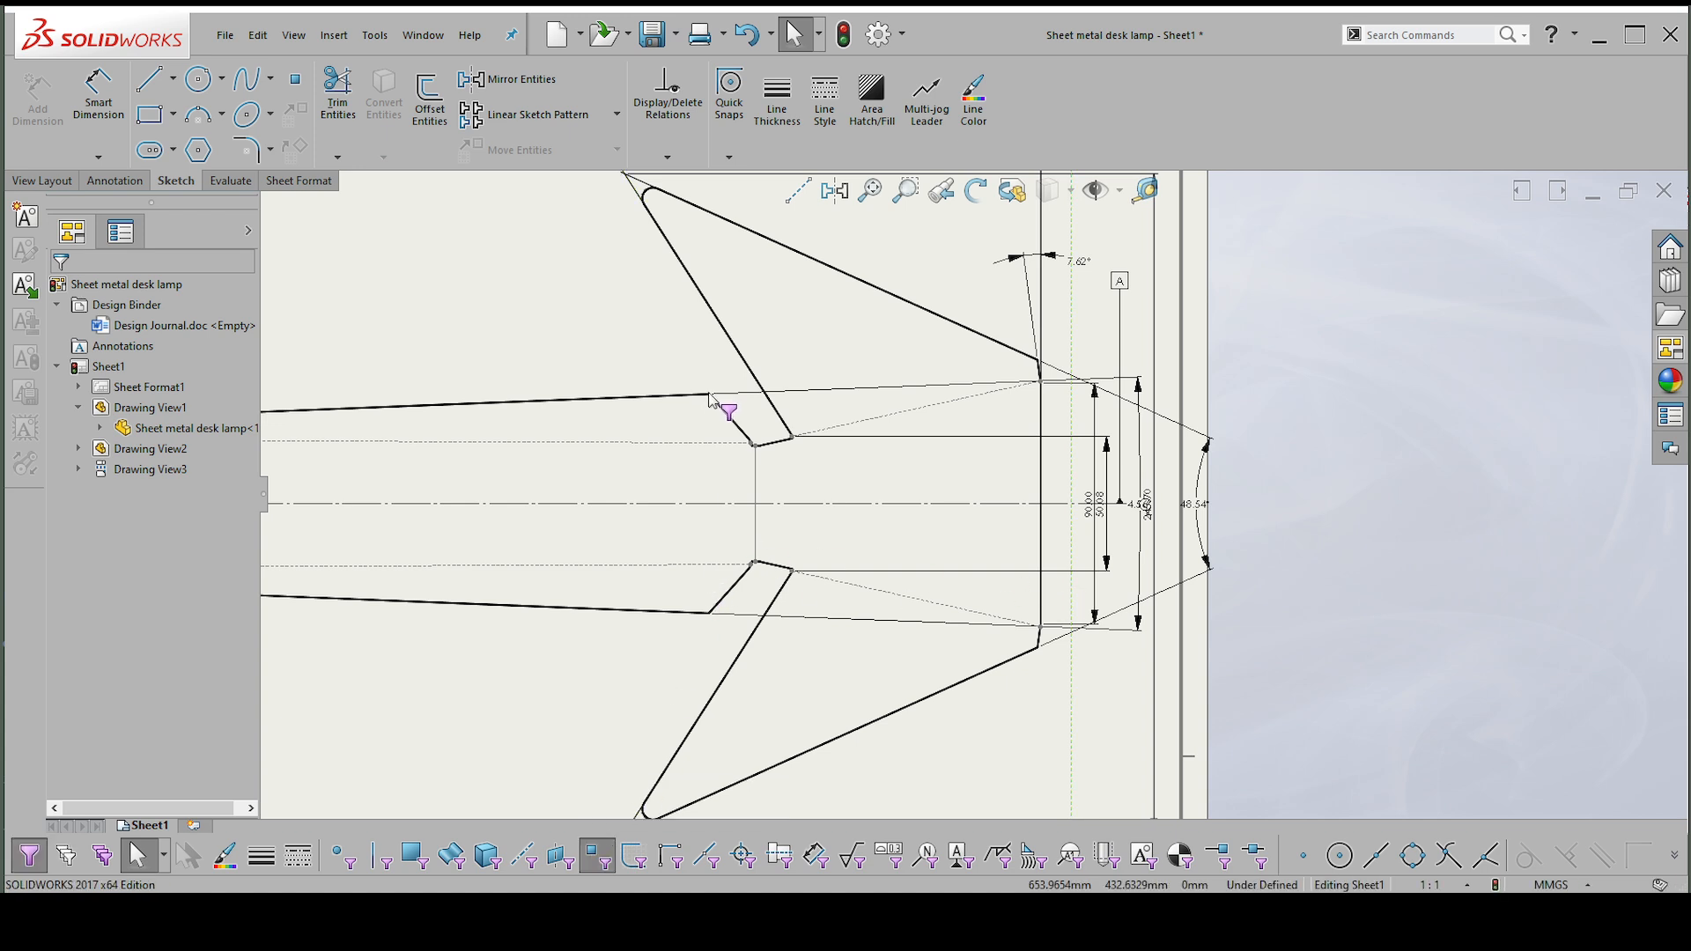
pyautogui.click(598, 853)
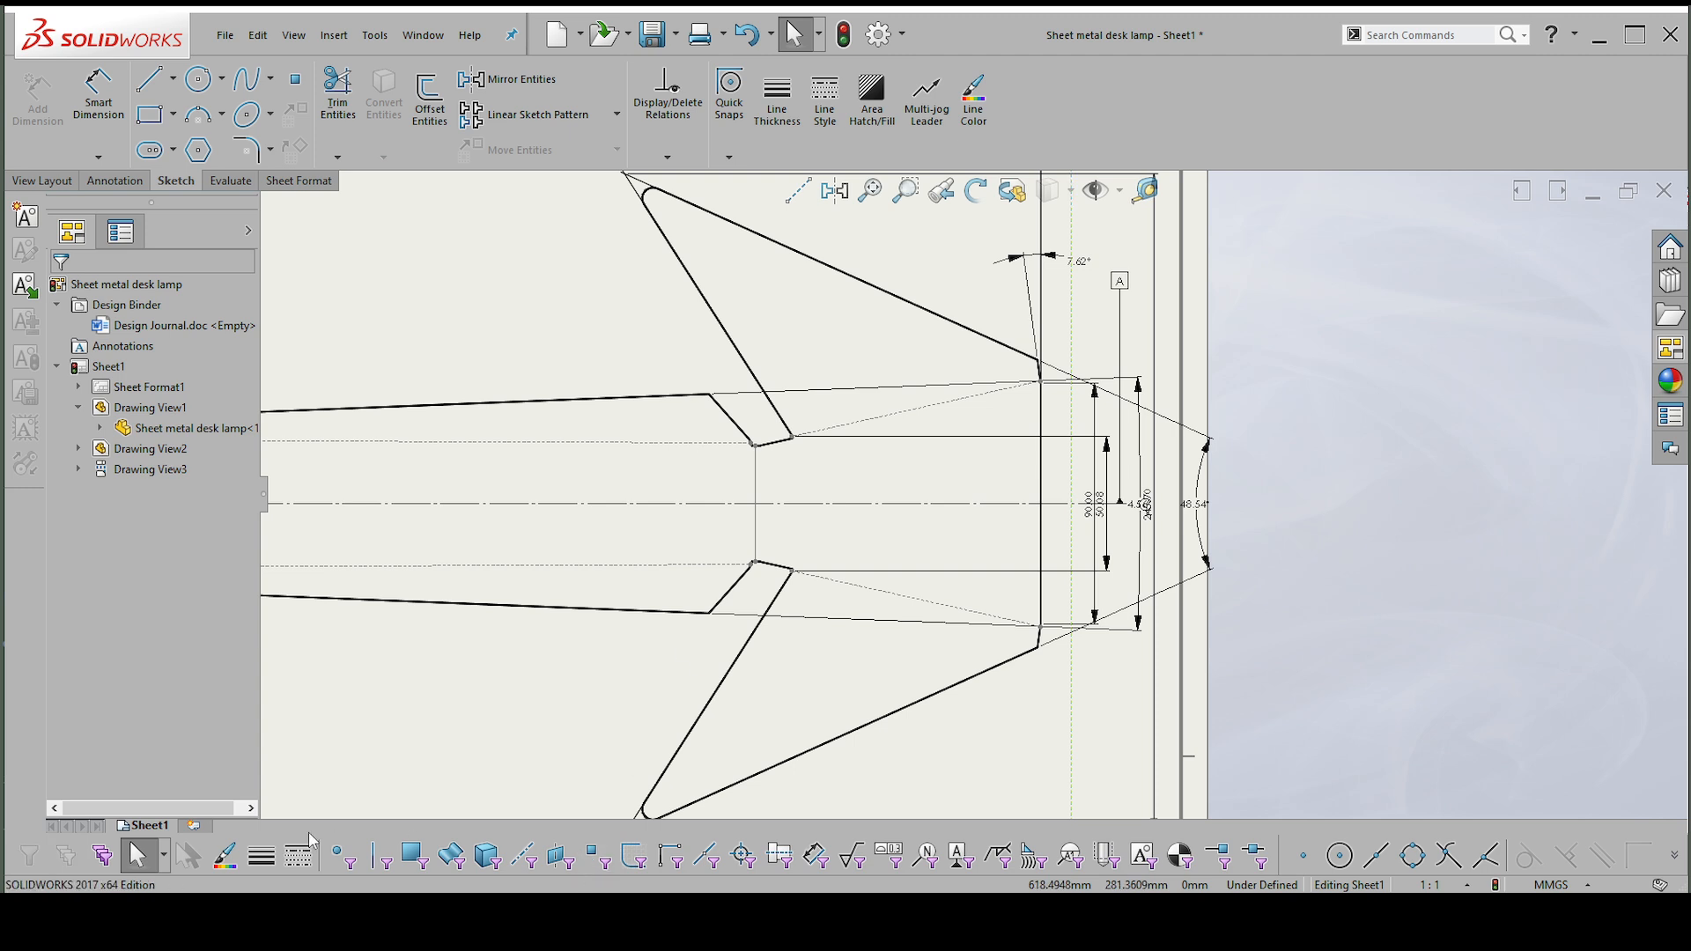
pyautogui.click(348, 855)
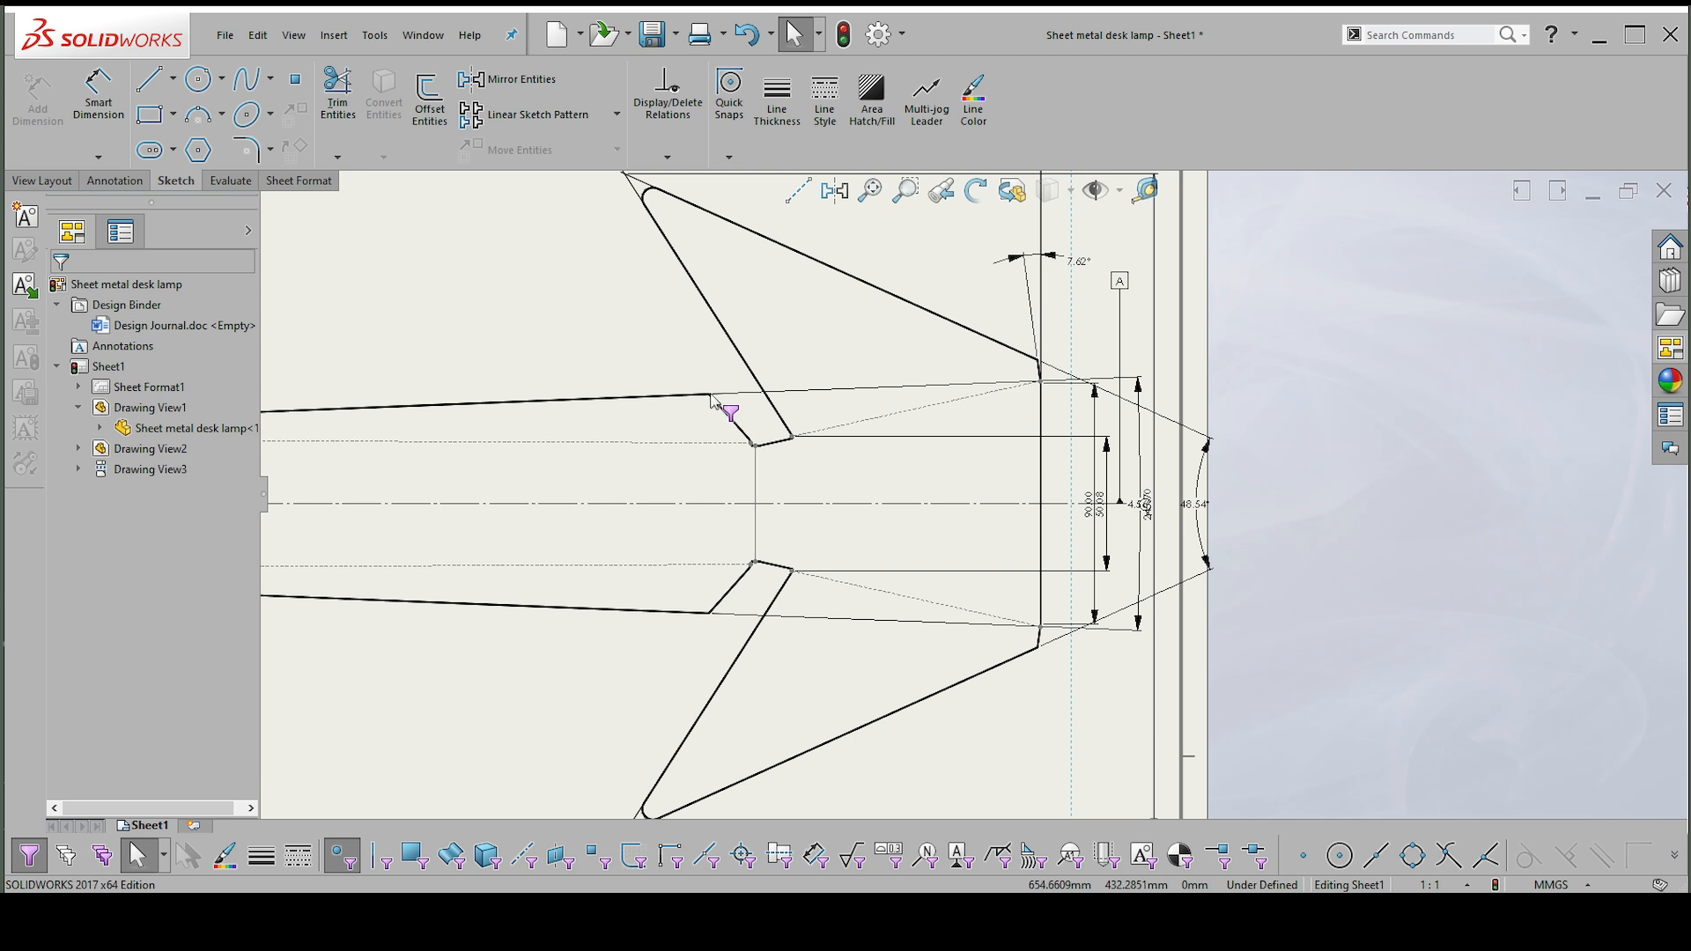
pyautogui.moveTo(622, 312); pyautogui.dragTo(606, 208, button='right')
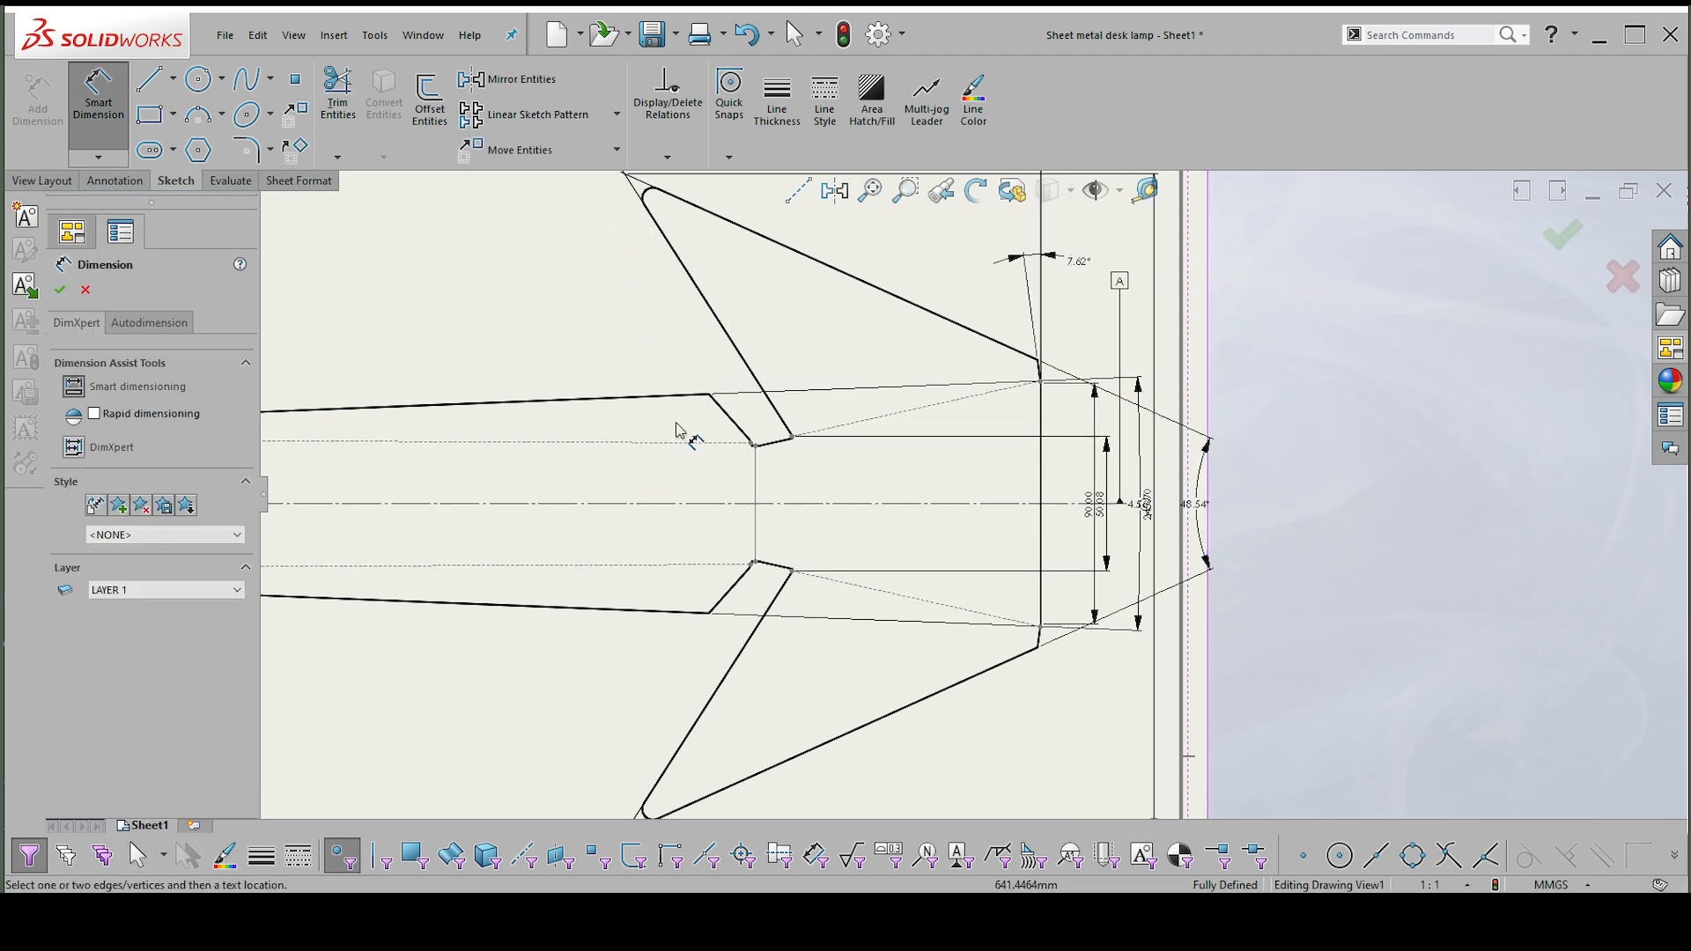
pyautogui.click(711, 397)
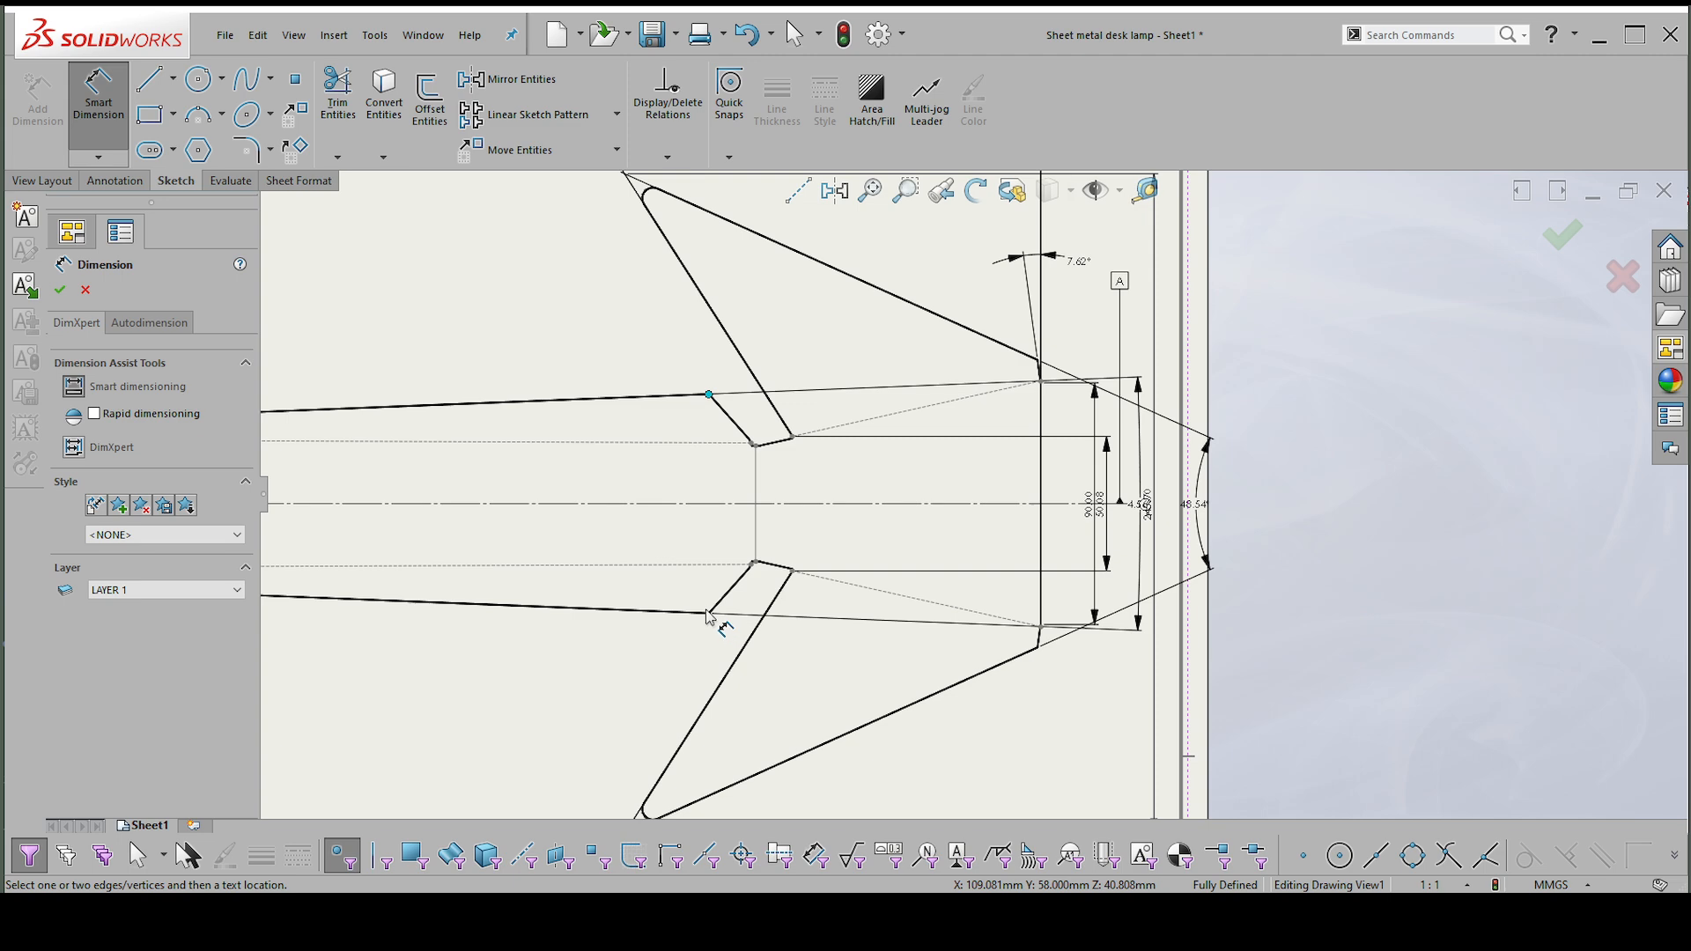
pyautogui.click(710, 614)
pyautogui.scroll(2, 1100, 533)
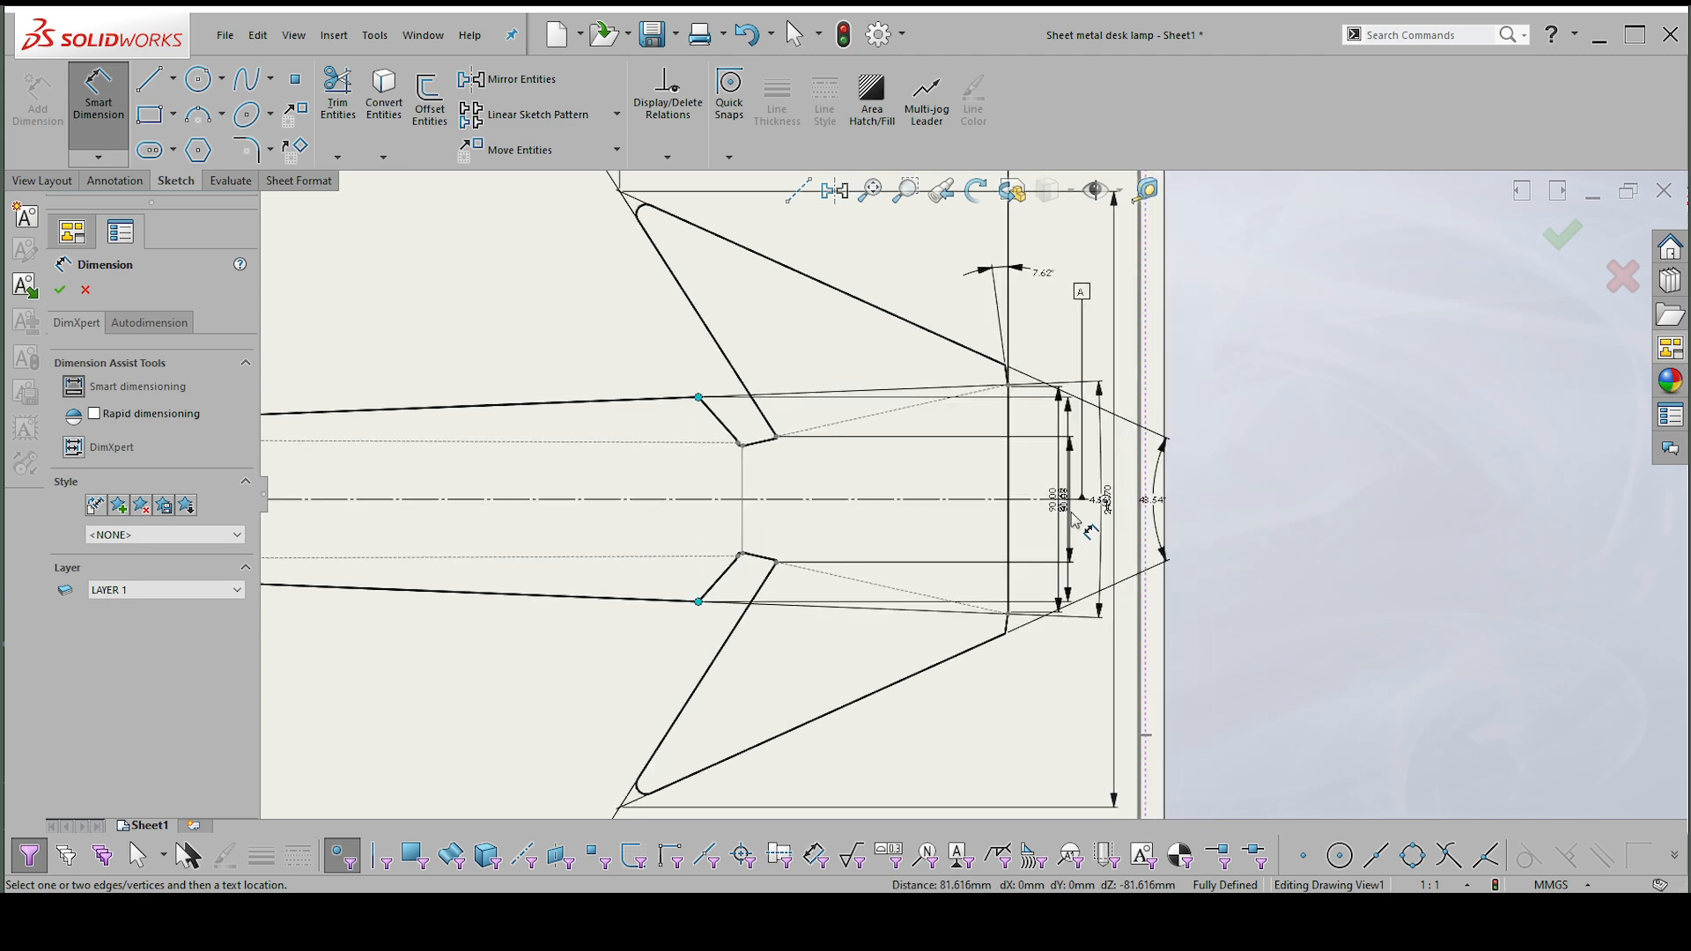
pyautogui.click(1085, 511)
pyautogui.press('Escape')
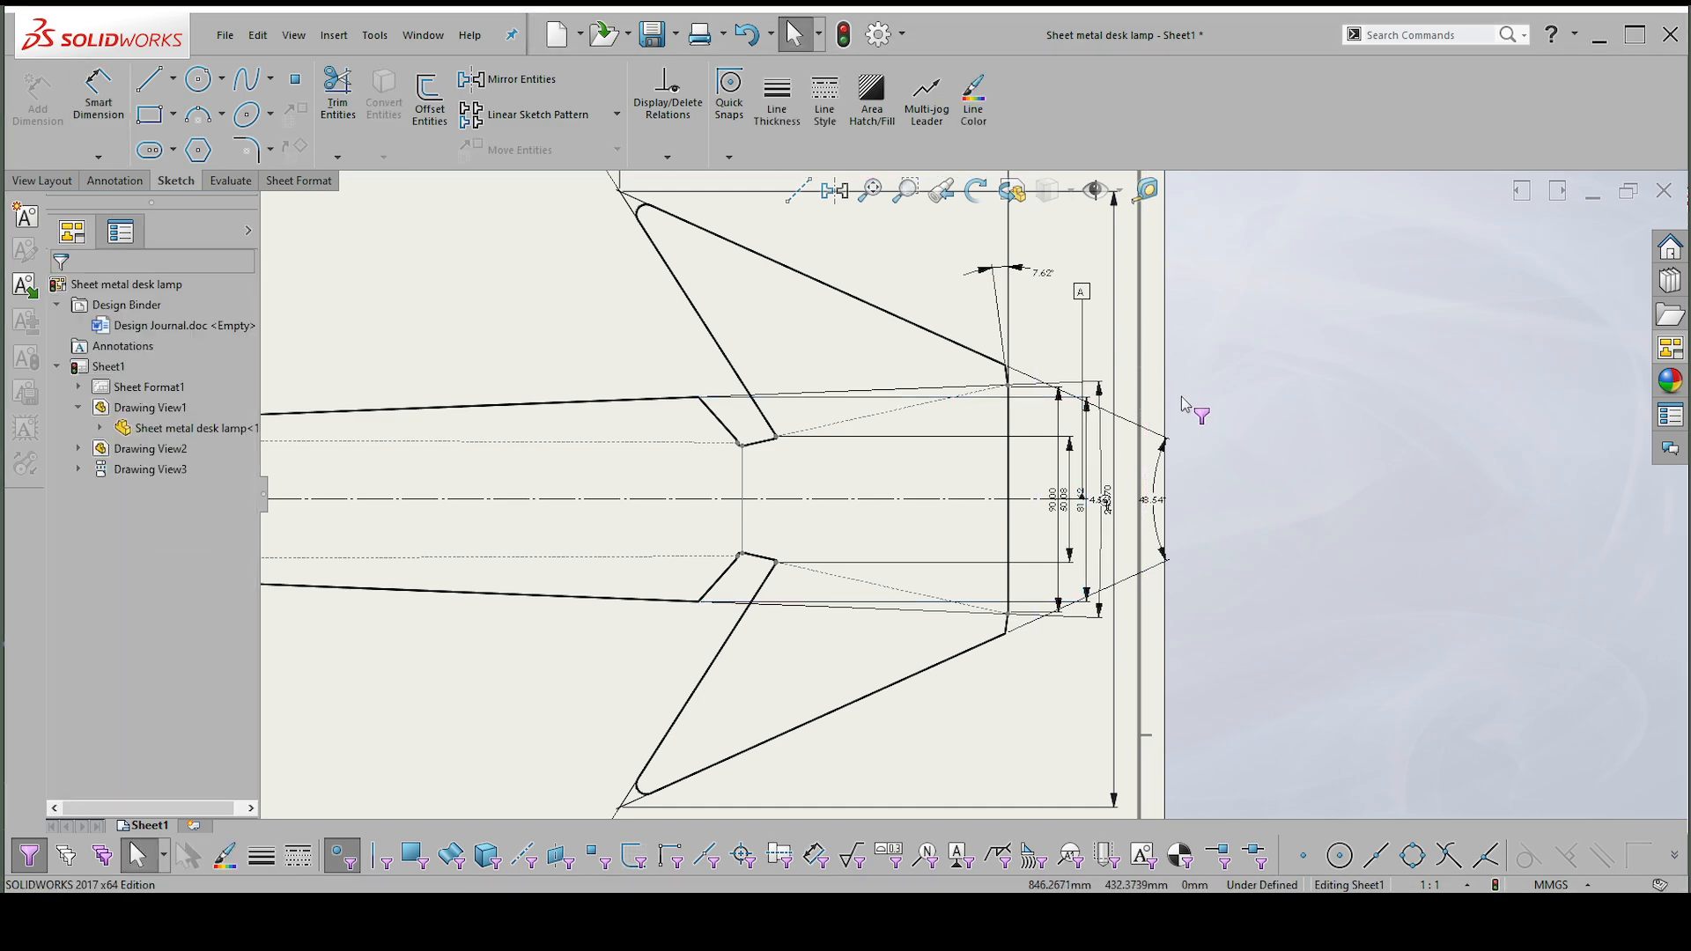
pyautogui.click(342, 855)
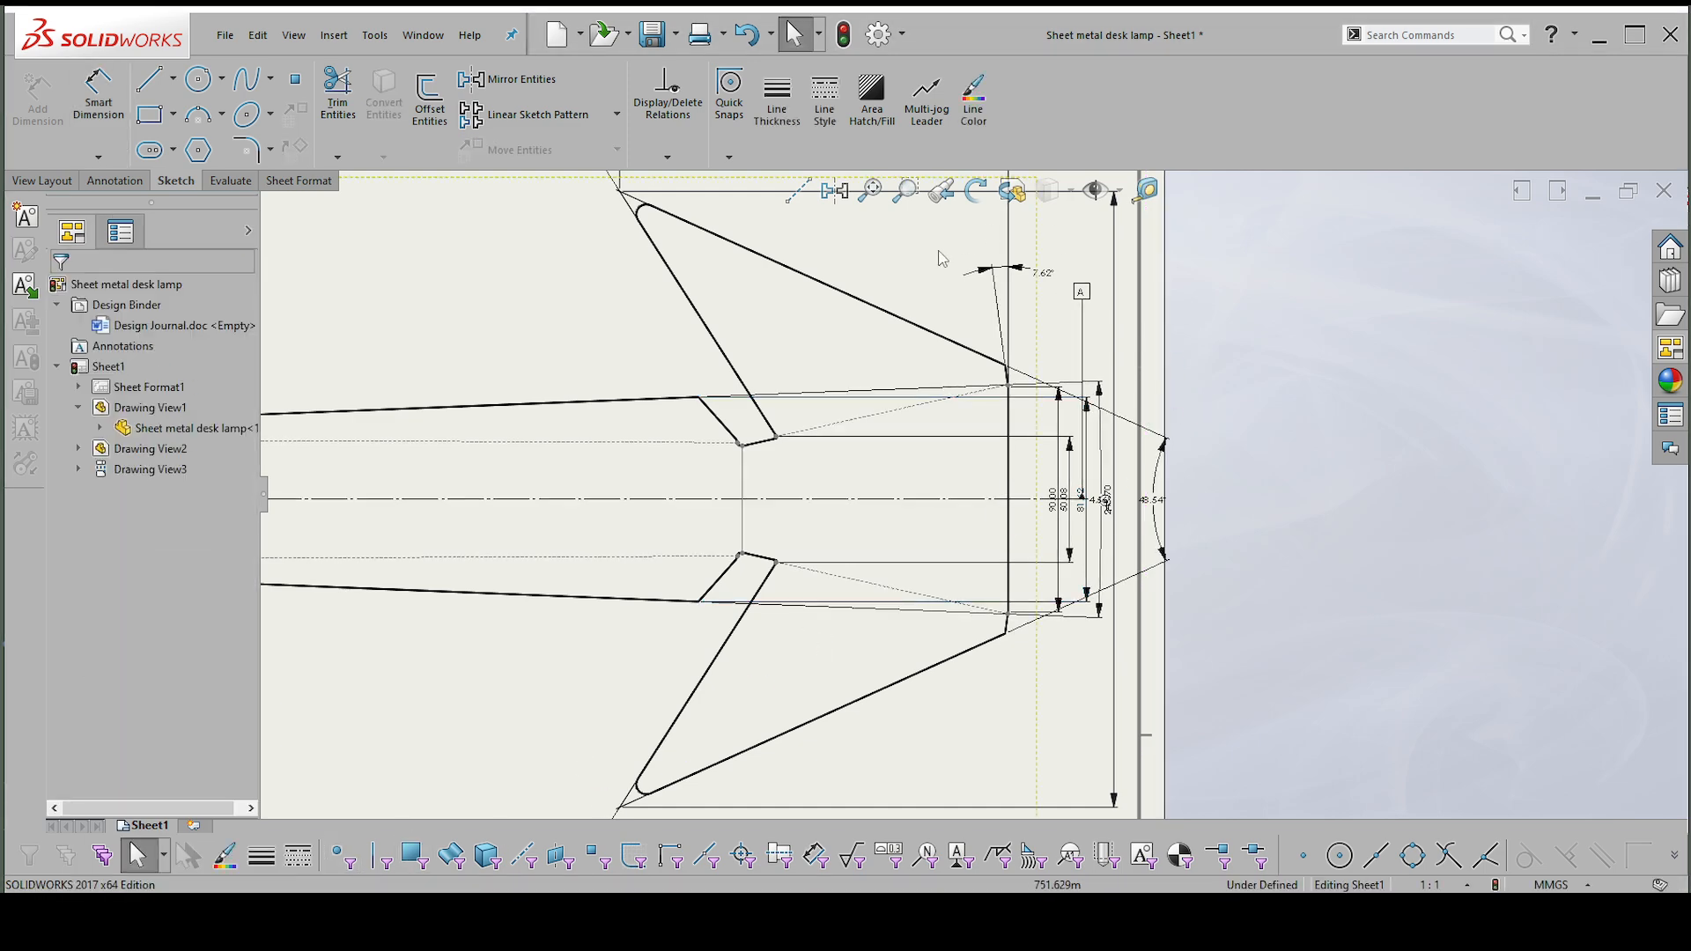
# Select all the dimensions around the winged end of the flat pattern and space them evenly.
pyautogui.scroll(3, 973, 498)
pyautogui.moveTo(1204, 631); pyautogui.dragTo(901, 324)
pyautogui.scroll(2, 1033, 497)
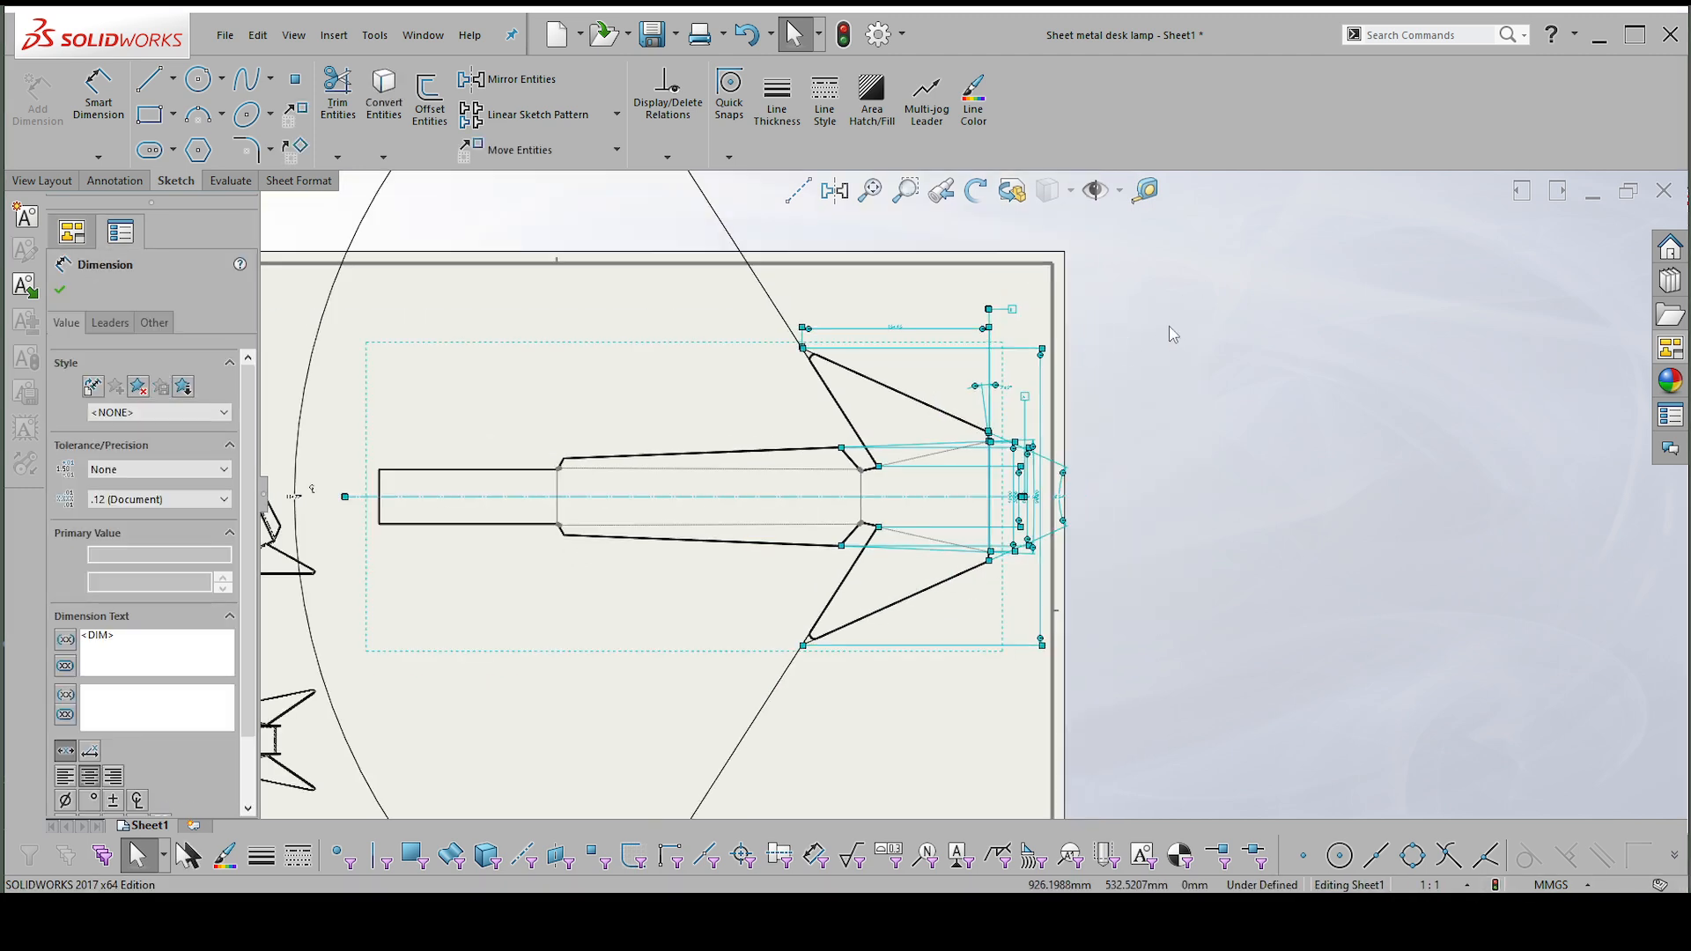
pyautogui.rightClick(1170, 327)
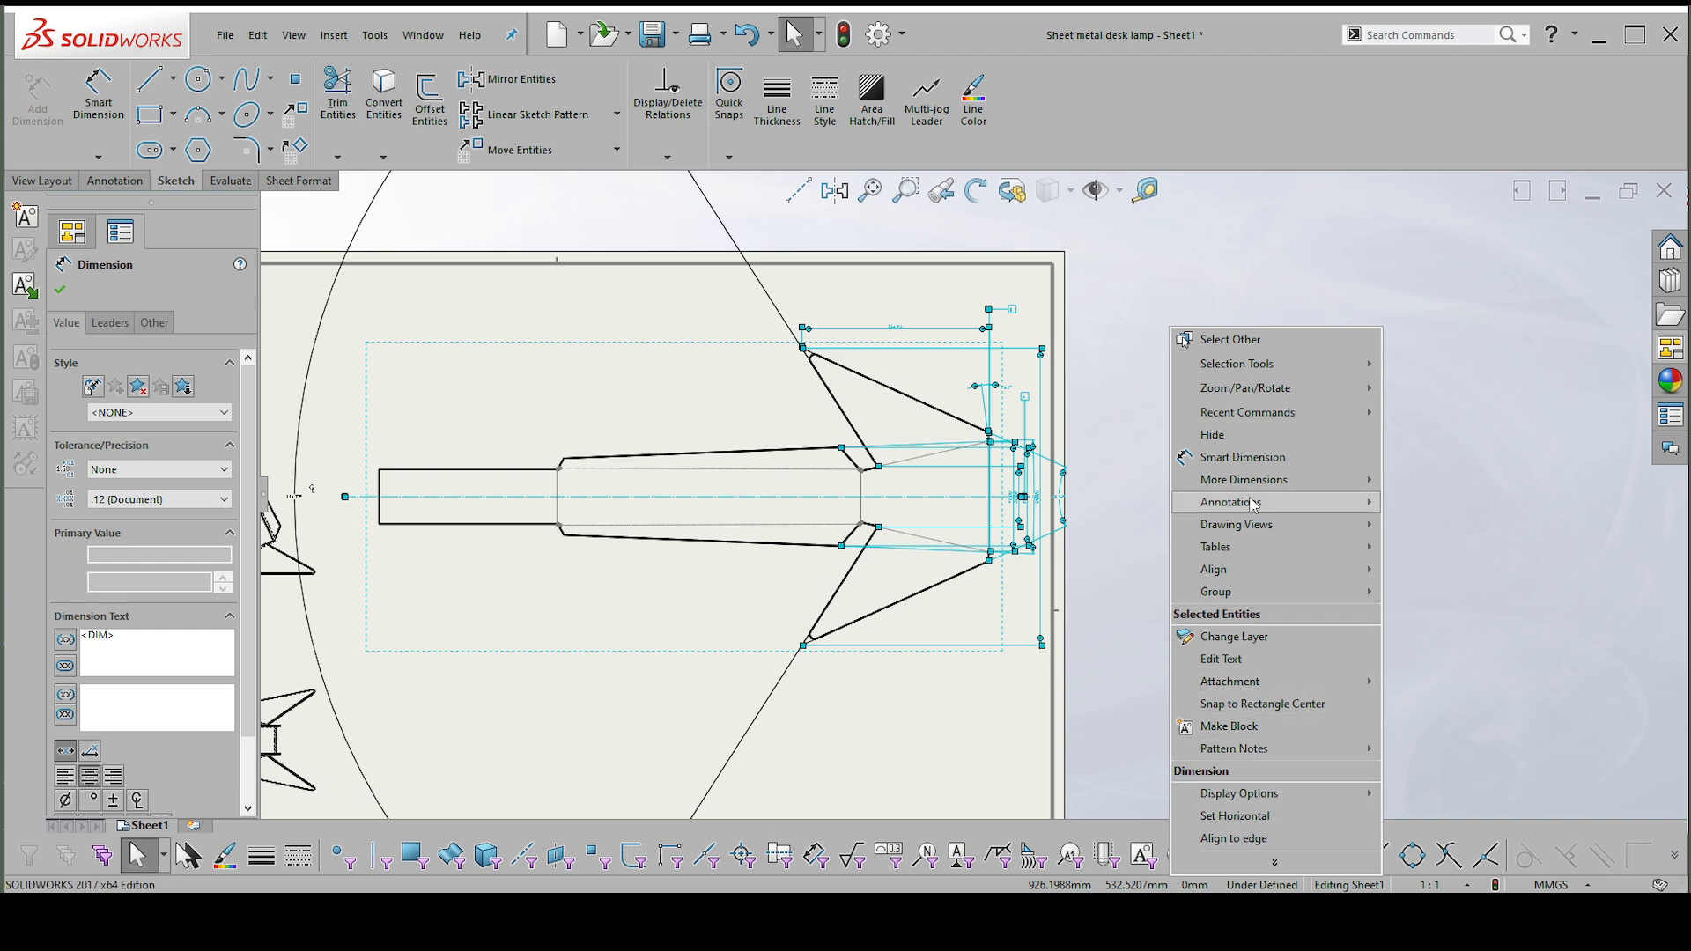
pyautogui.moveTo(1242, 570)
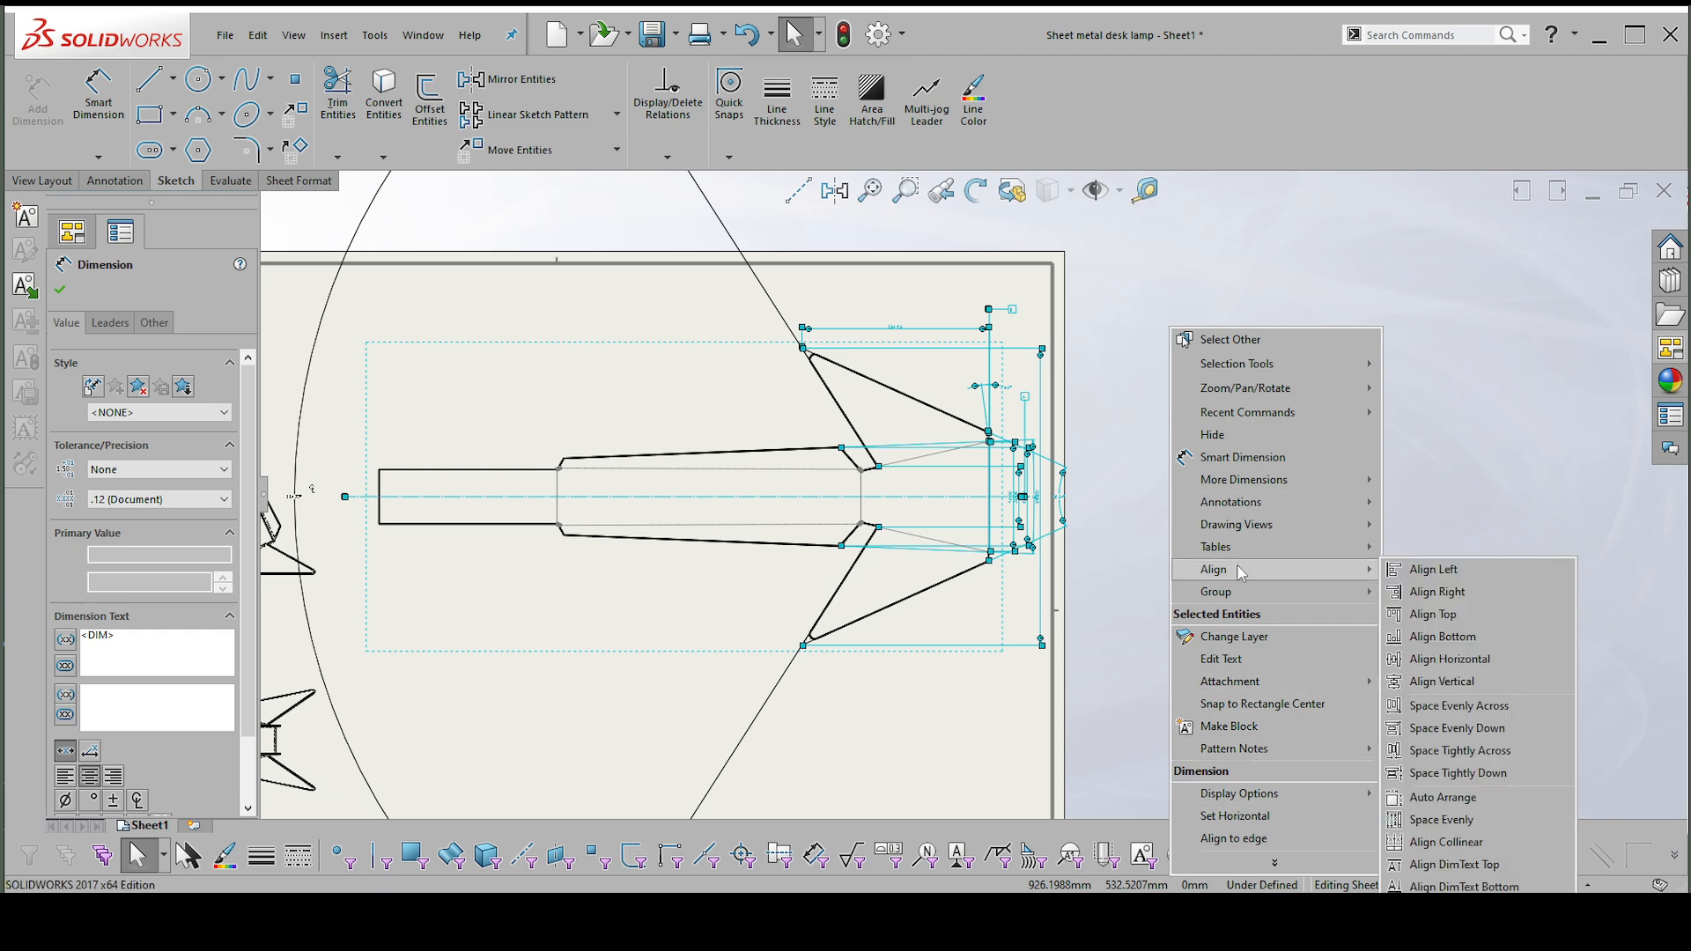
pyautogui.click(1466, 821)
pyautogui.scroll(-2, 1048, 384)
pyautogui.scroll(-1, 1047, 384)
pyautogui.click(1037, 451)
pyautogui.scroll(-2, 969, 378)
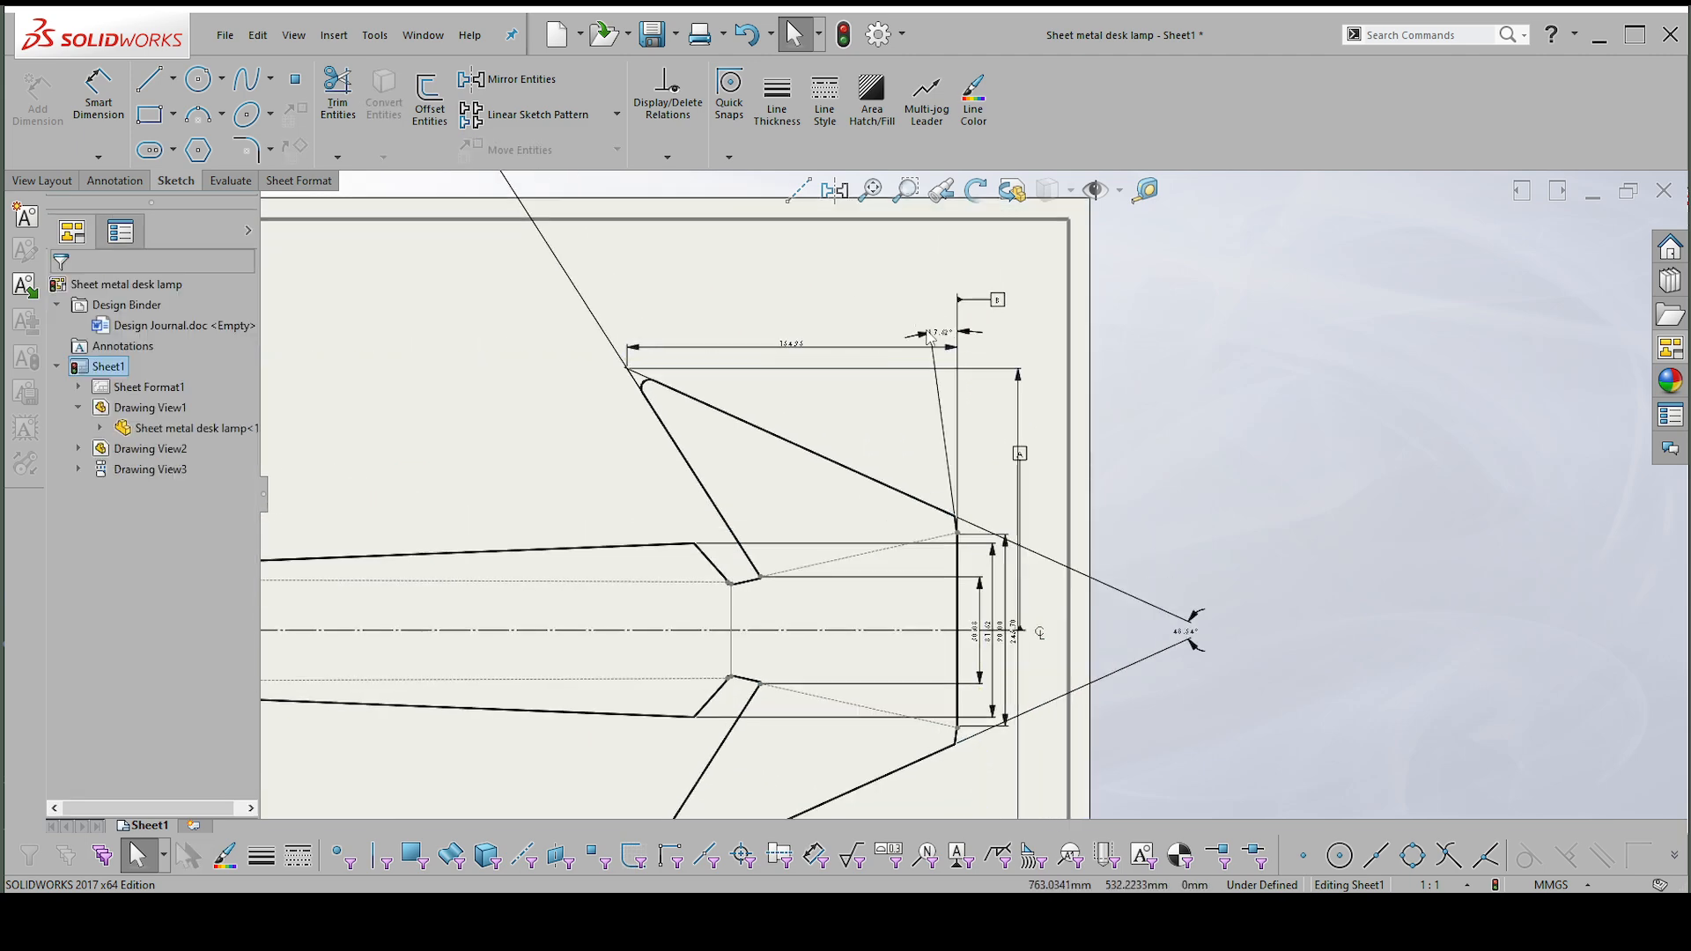
# Move the 7.62° end-edge angle below the wing length dimension, and shift datum A and the centreline symbol outward, clear of the stacked dimensions.
pyautogui.moveTo(940, 337); pyautogui.dragTo(938, 392)
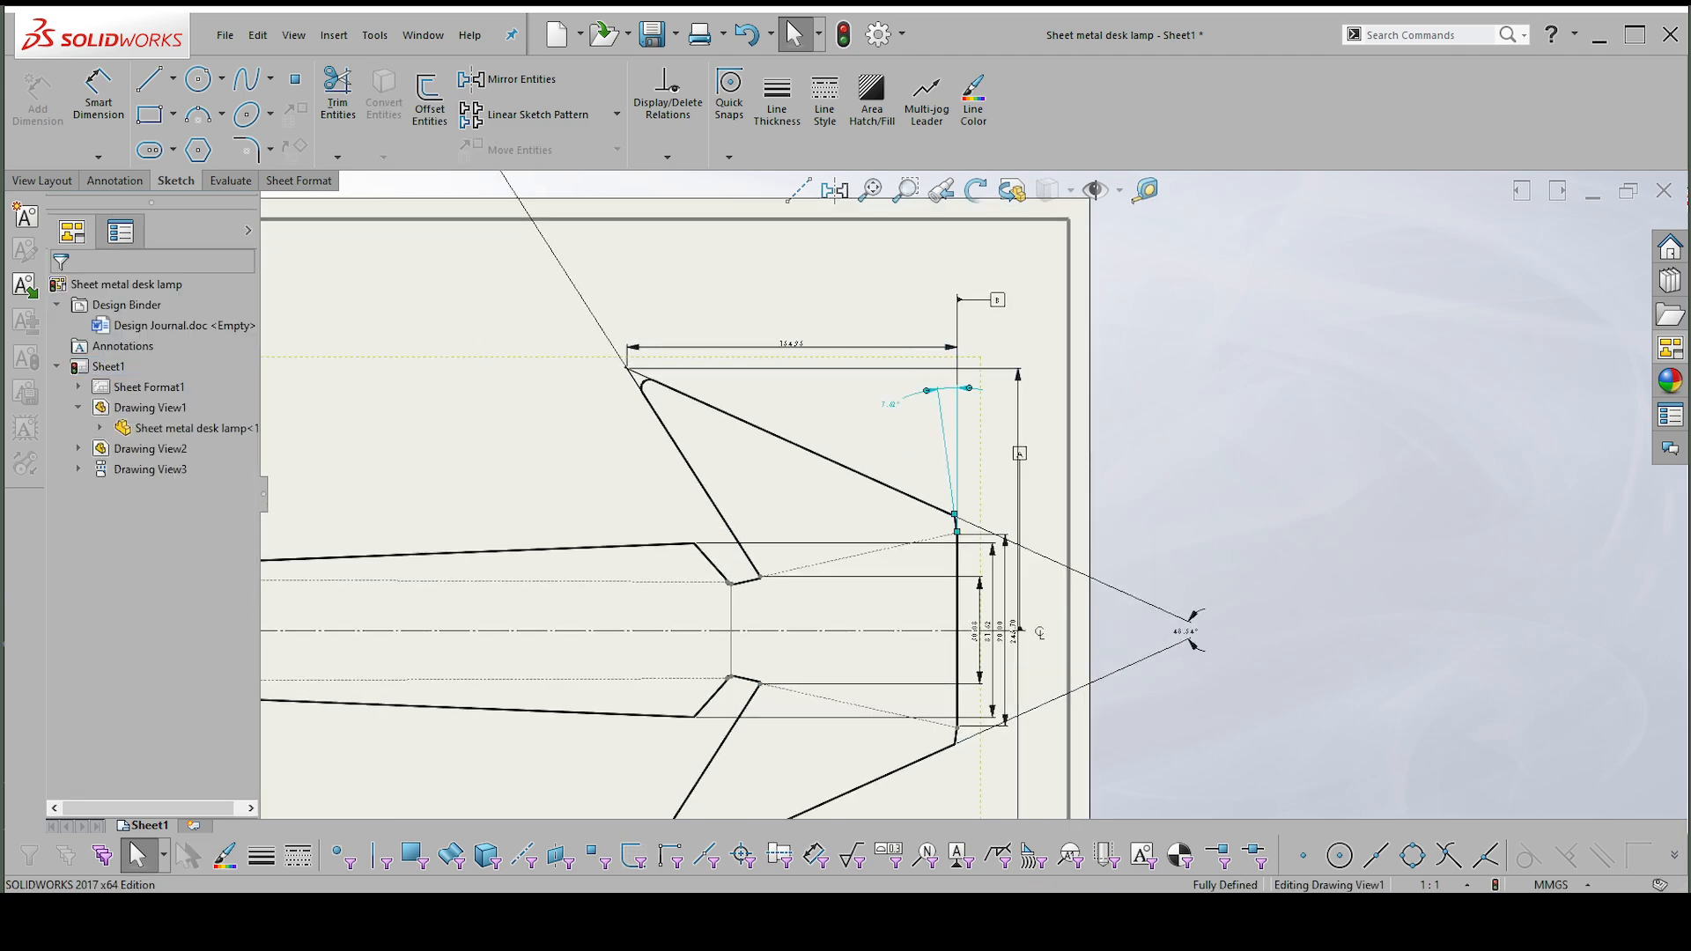
pyautogui.scroll(-3, 1035, 627)
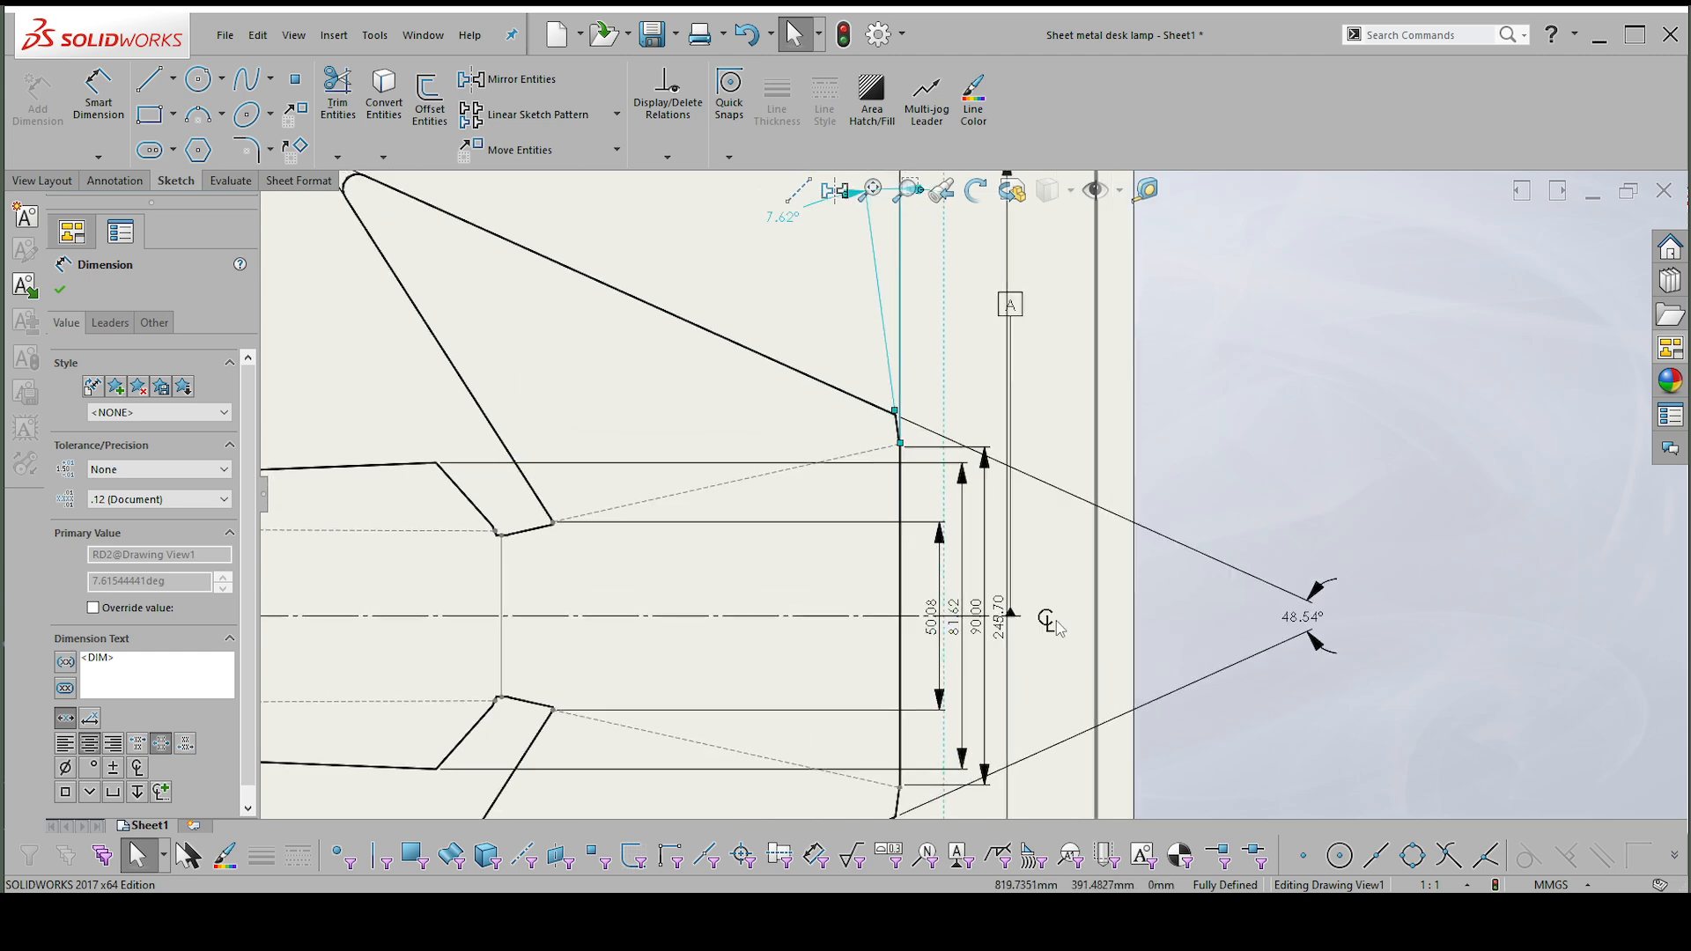
pyautogui.moveTo(1017, 306); pyautogui.dragTo(1082, 307)
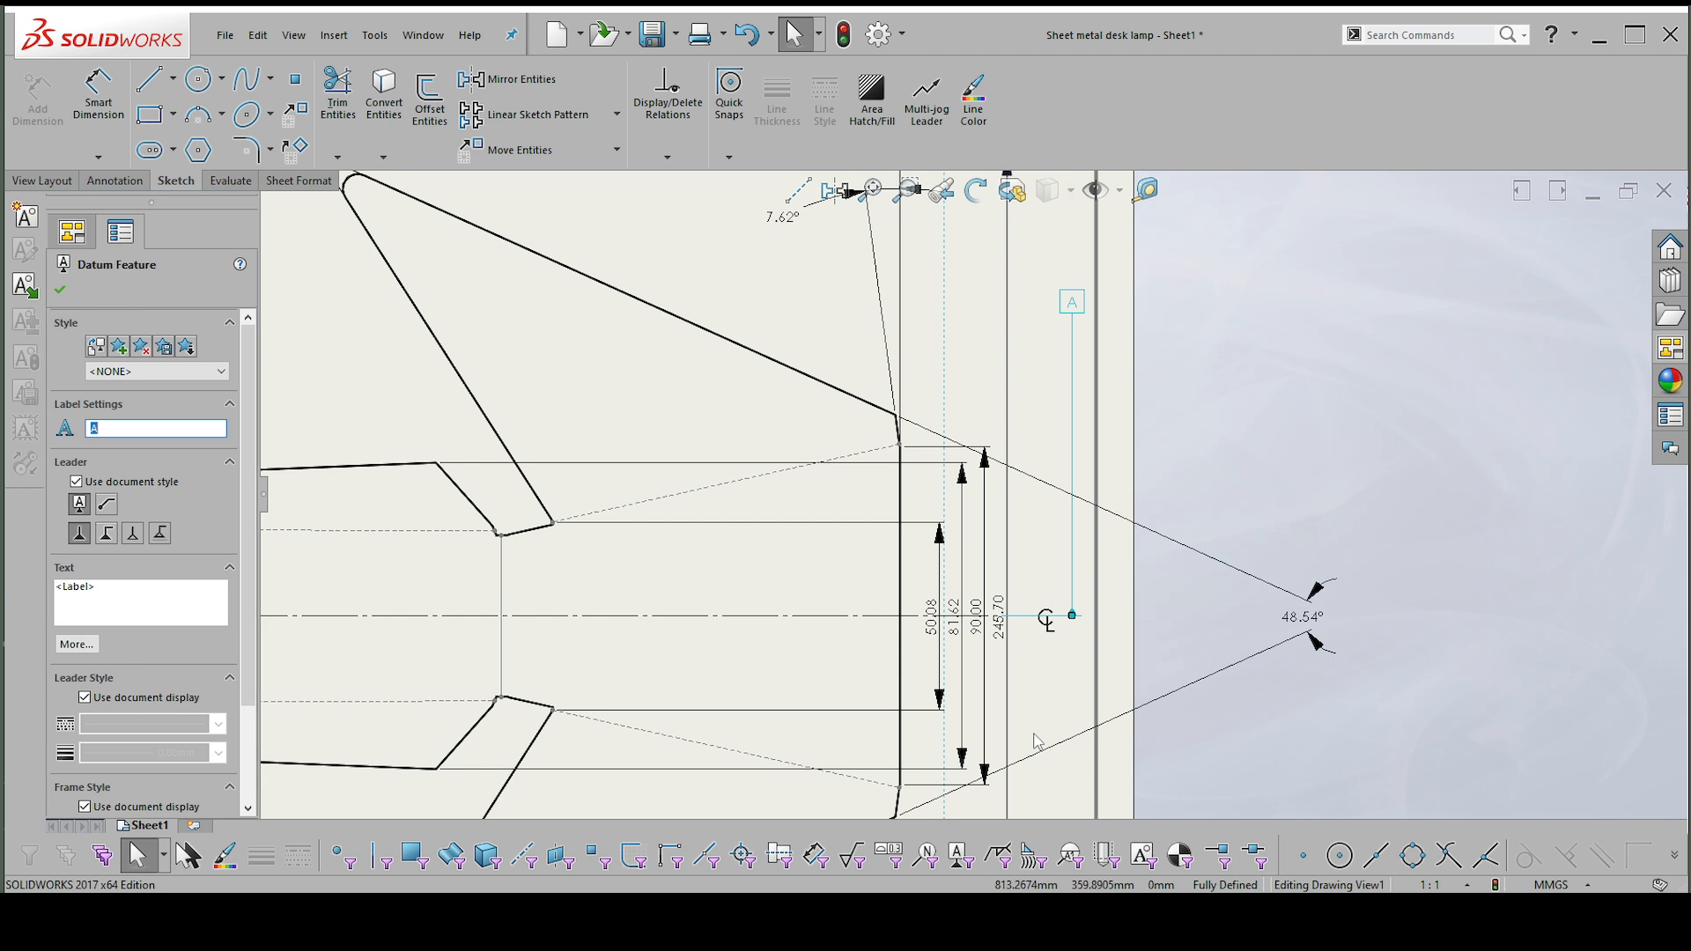
pyautogui.click(1048, 624)
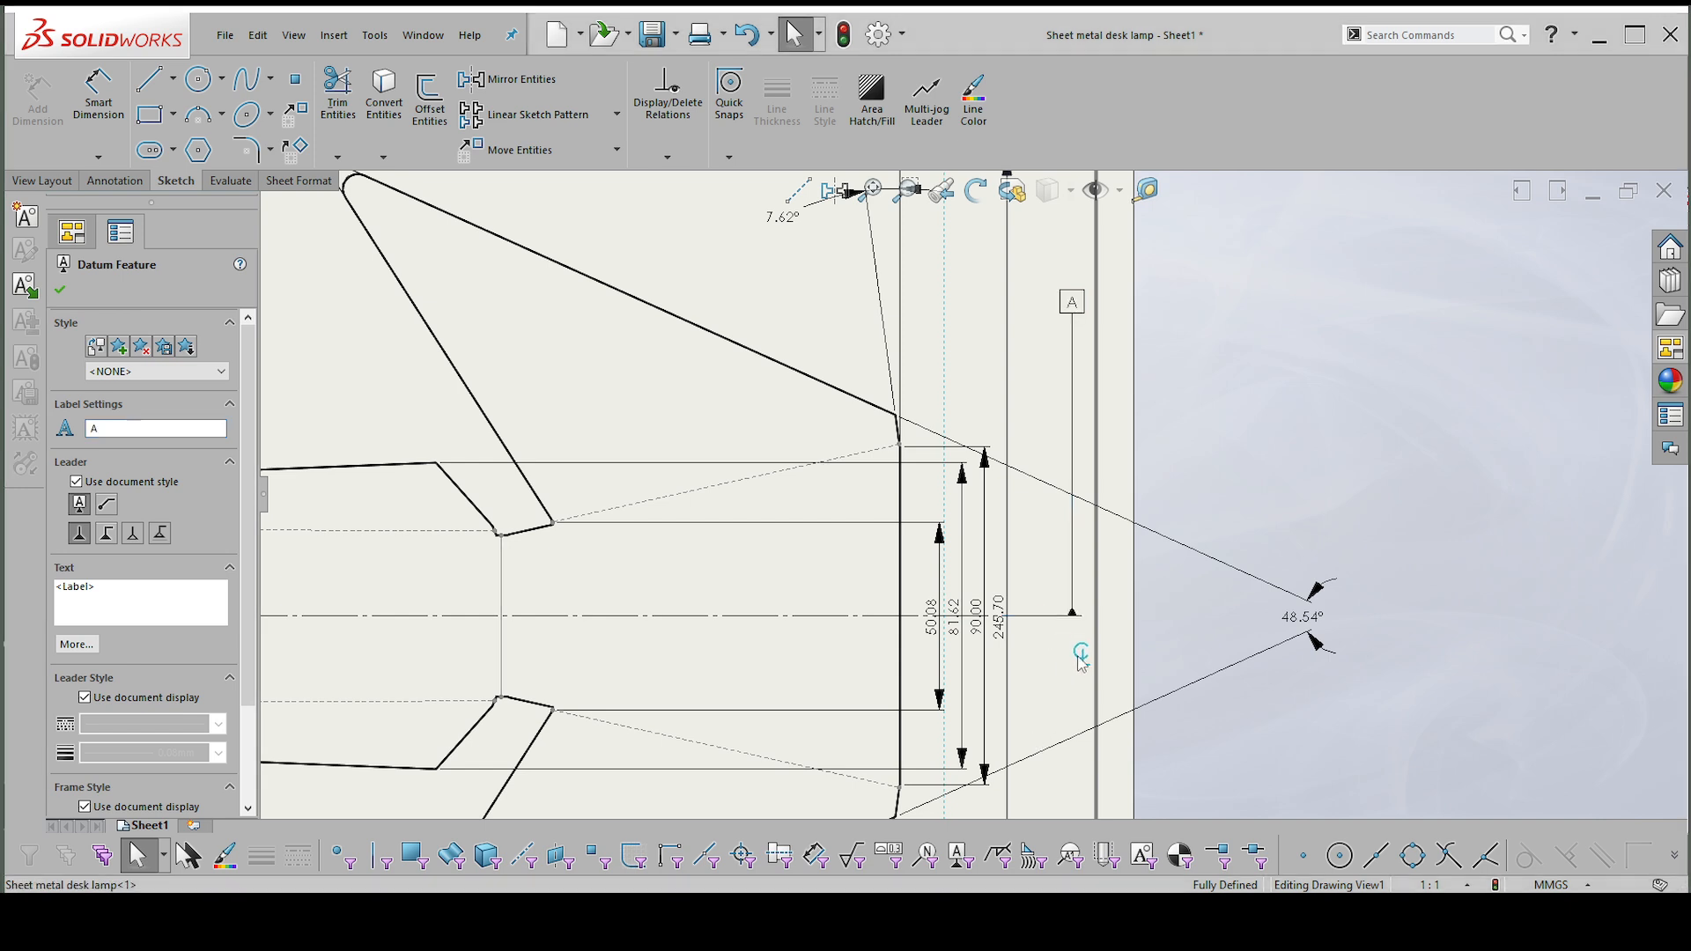
# Move the arc of the 48.54° outer wing-edge angle dimension back towards the flat pattern, close to datum A.
pyautogui.moveTo(1327, 661); pyautogui.dragTo(1054, 718)
pyautogui.scroll(-10, 1054, 705)
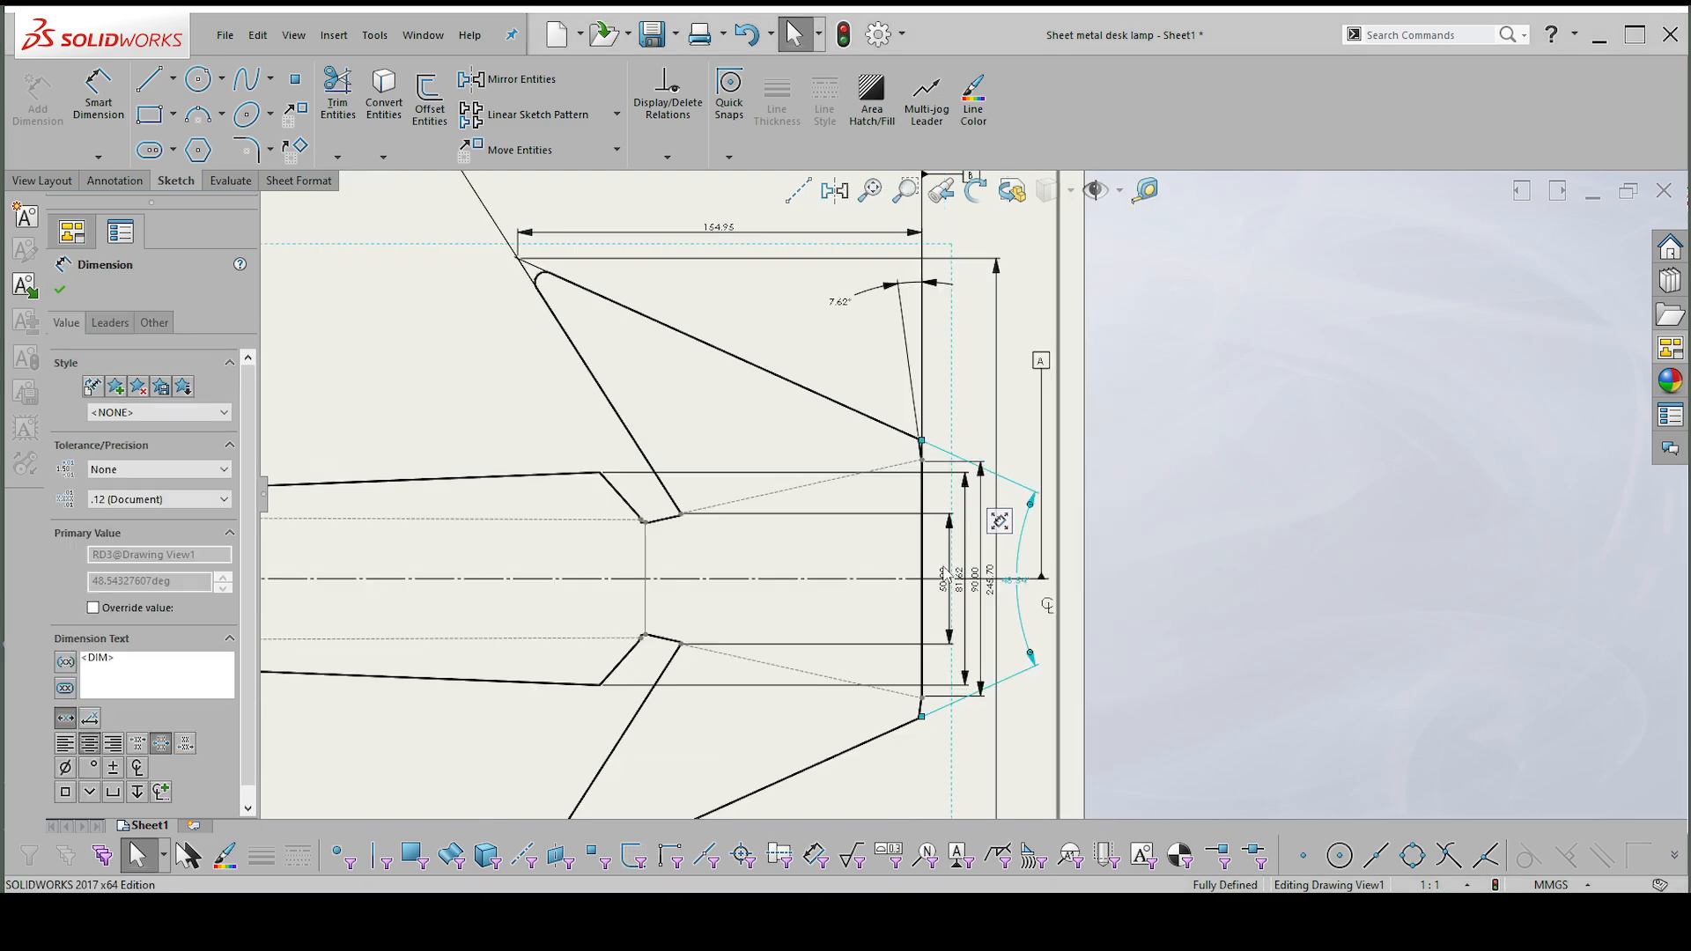
pyautogui.click(894, 570)
# Shift the flat pattern view slightly towards the front view, and move the front and top views lower on the sheet.
pyautogui.scroll(2, 835, 548)
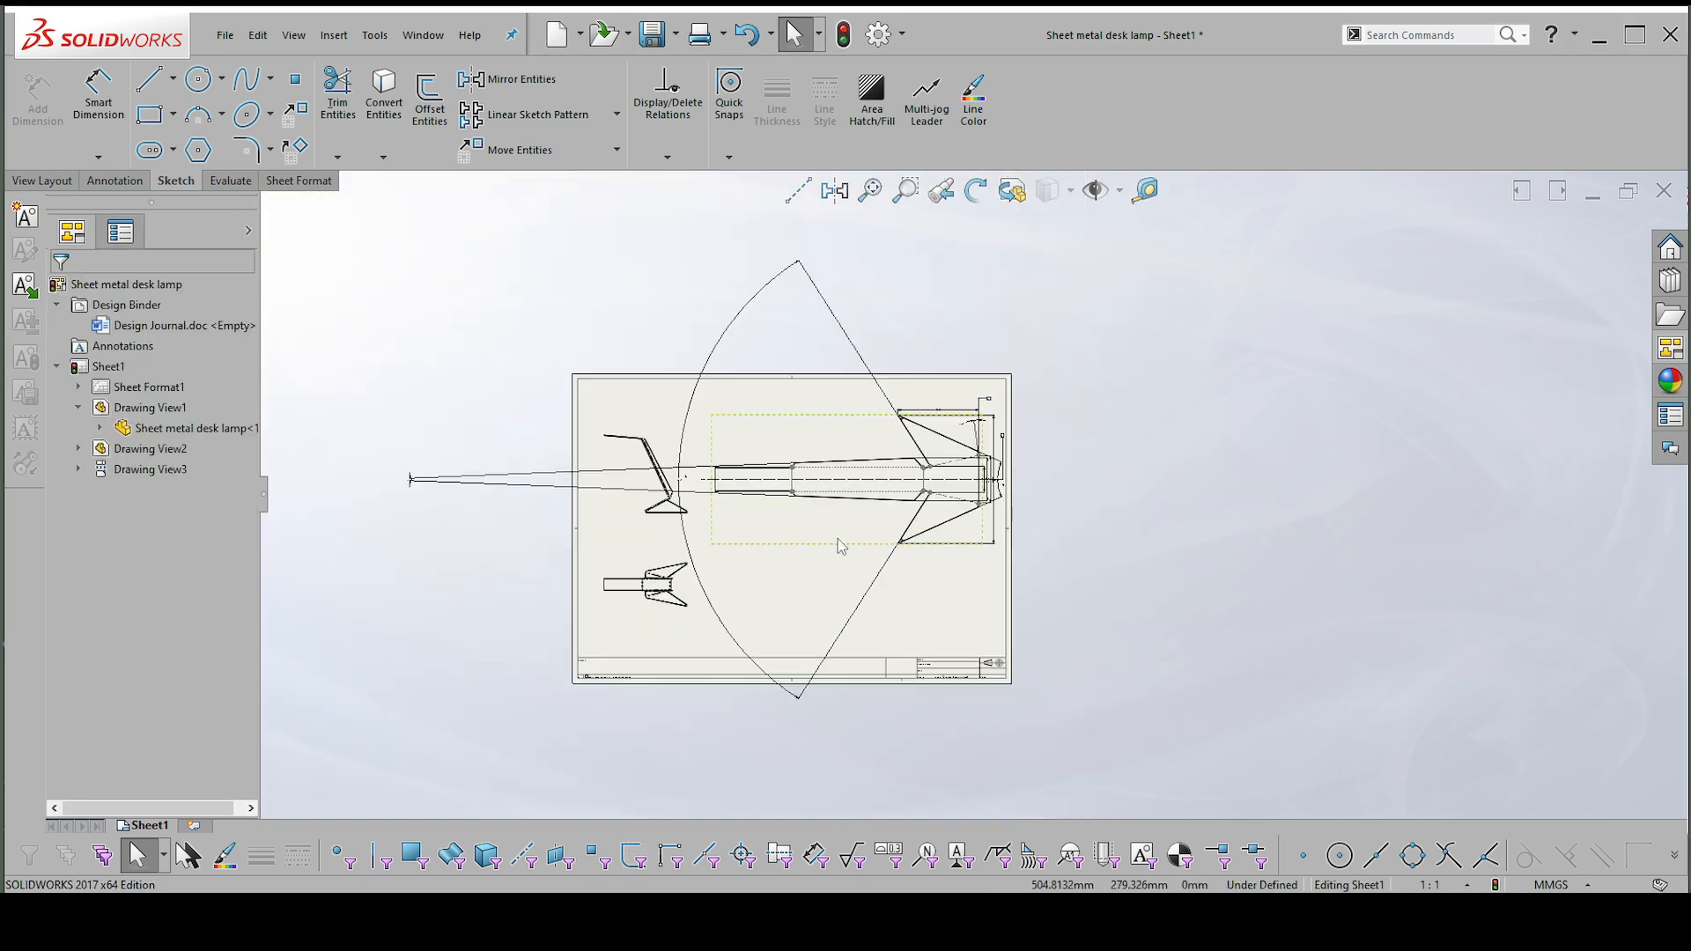
pyautogui.moveTo(818, 552)
pyautogui.mouseDown()
pyautogui.moveTo(819, 607)
pyautogui.moveTo(796, 596)
pyautogui.moveTo(796, 550)
pyautogui.mouseUp()
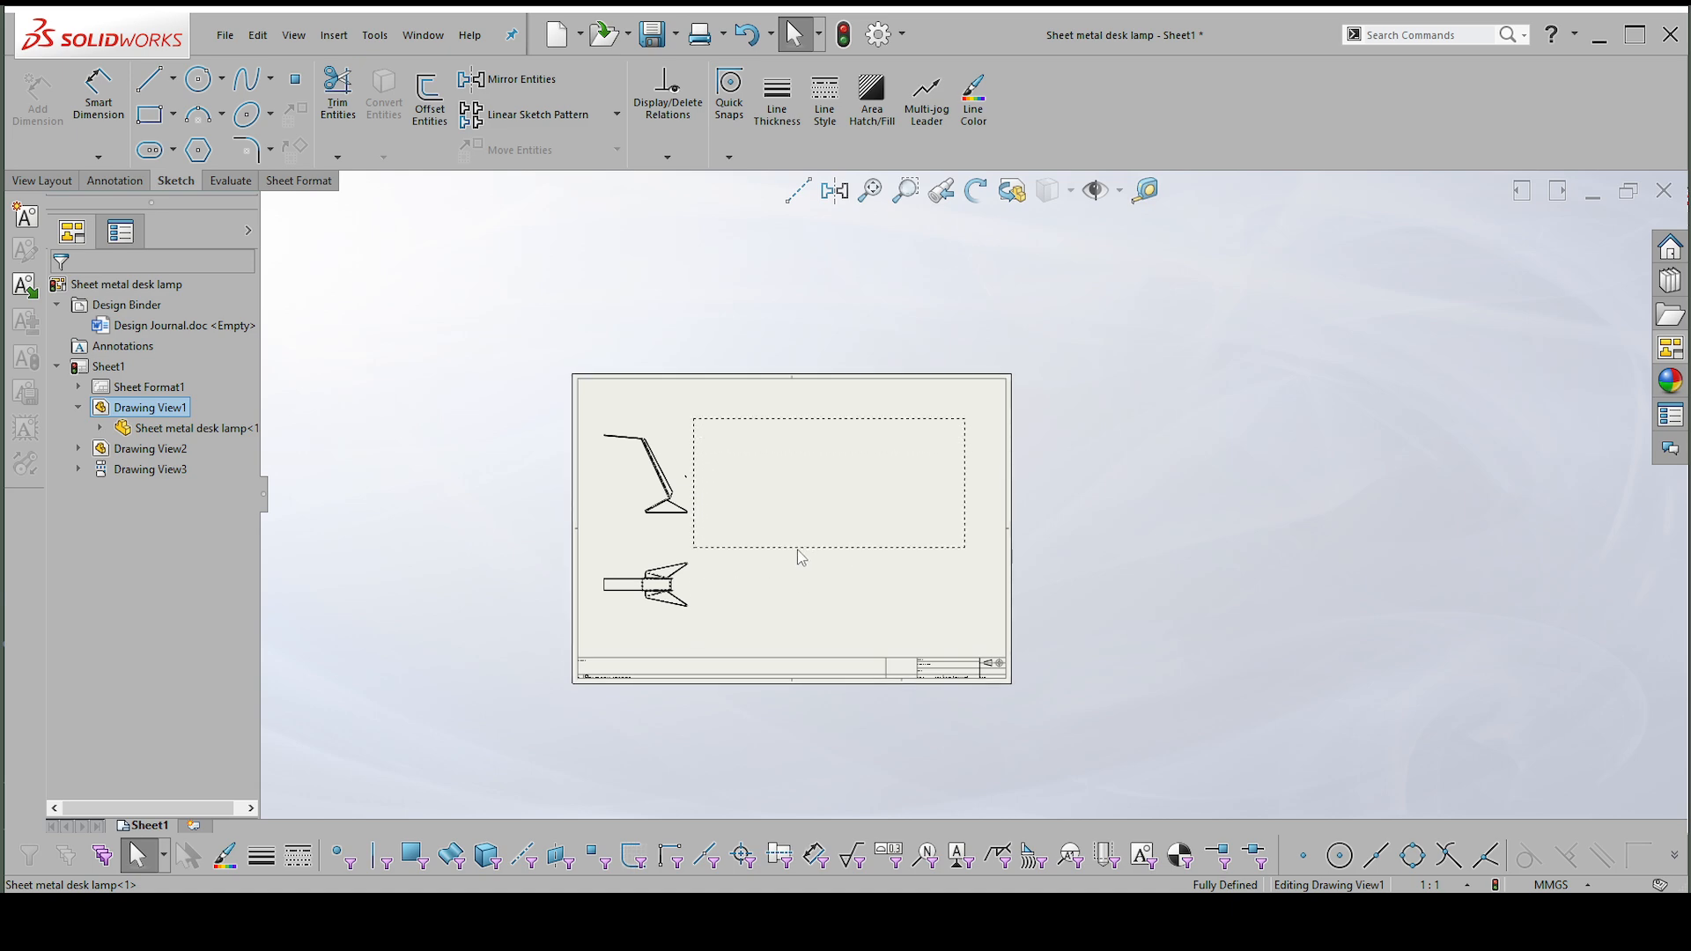
pyautogui.scroll(2, 606, 484)
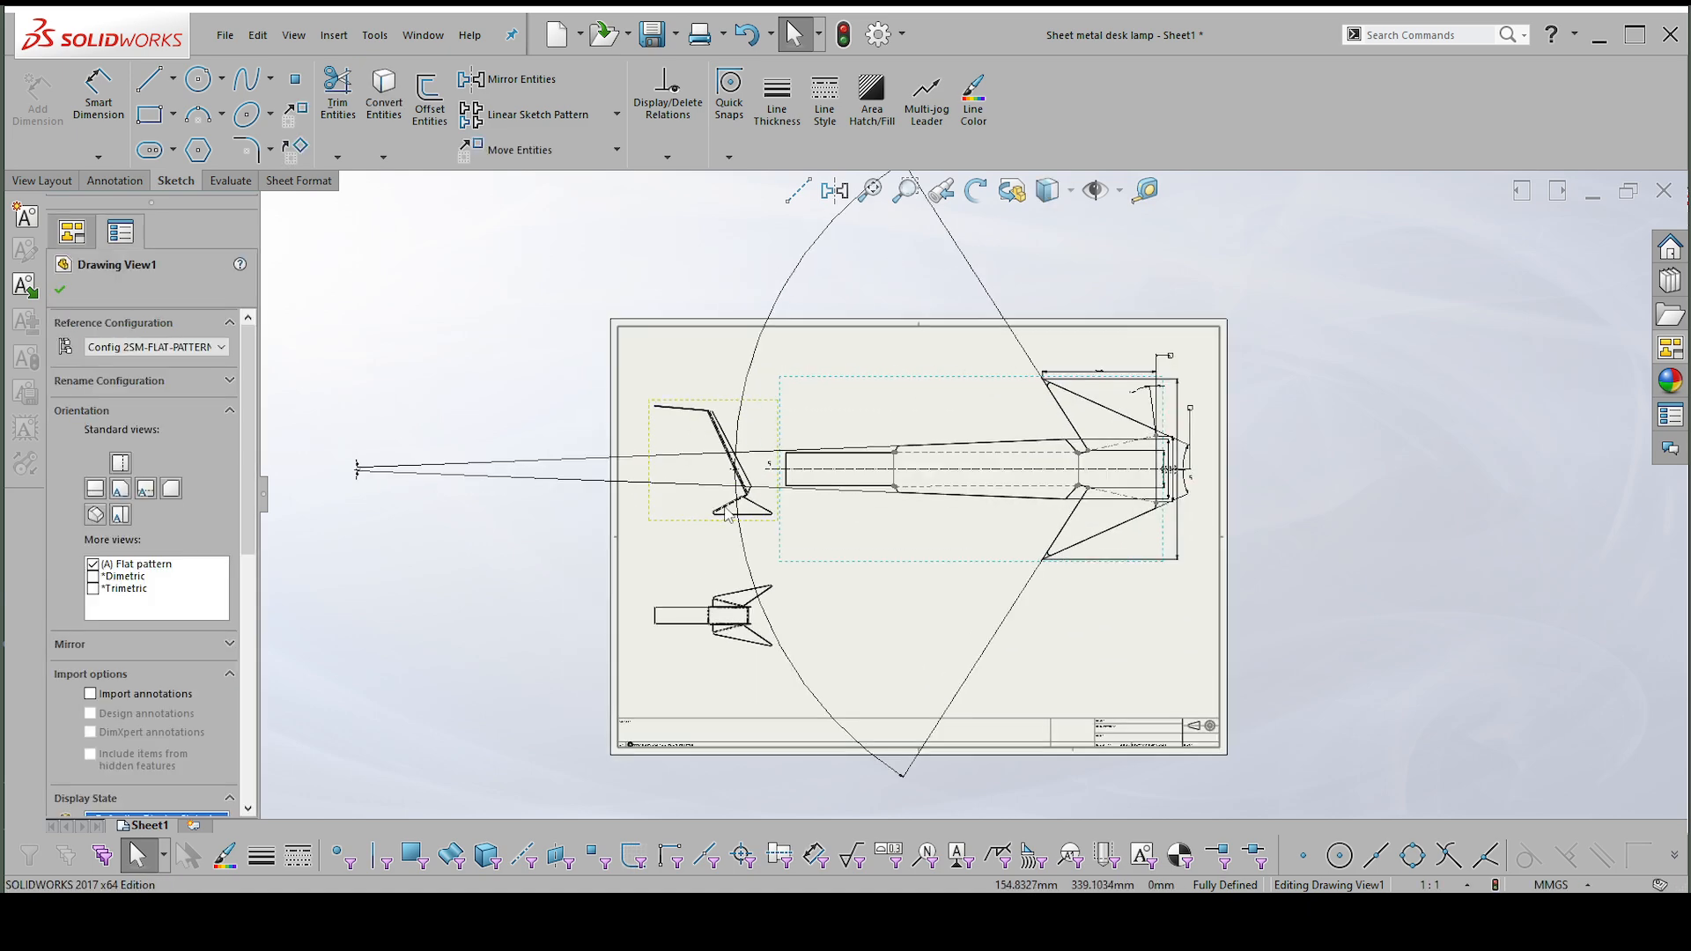
pyautogui.moveTo(700, 521); pyautogui.dragTo(699, 604)
pyautogui.moveTo(728, 662); pyautogui.dragTo(728, 705)
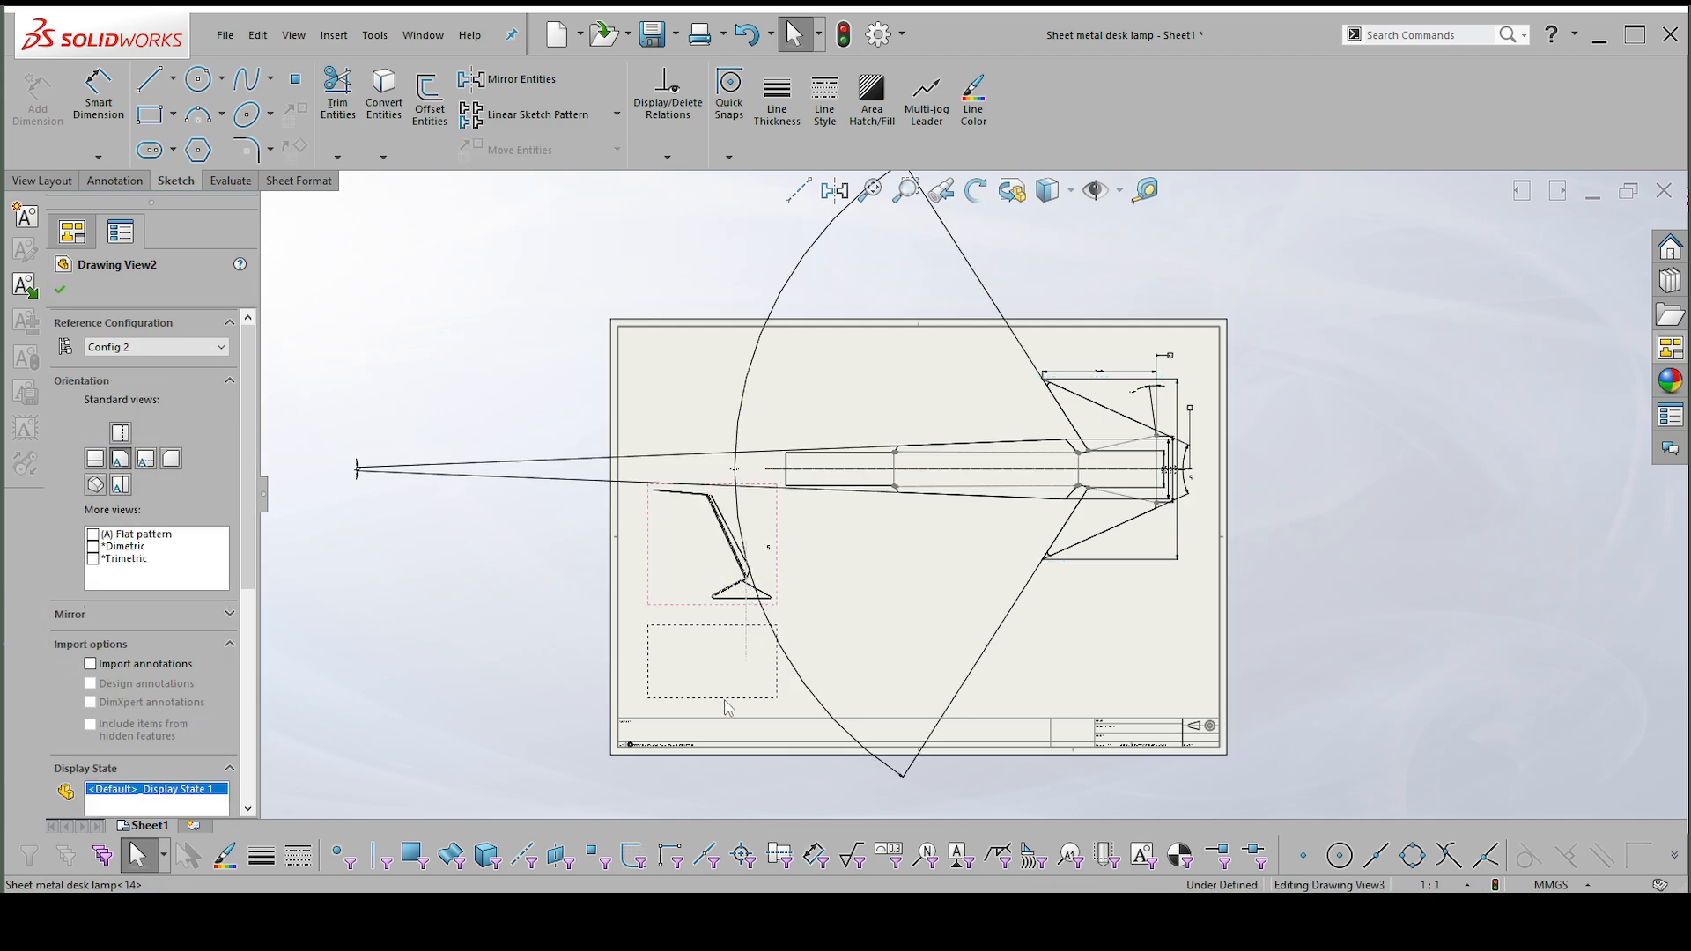
# Examine the rearranged sheet layout and the dimensions around the winged end of the flat pattern.
pyautogui.scroll(2, 881, 339)
pyautogui.scroll(-2, 979, 281)
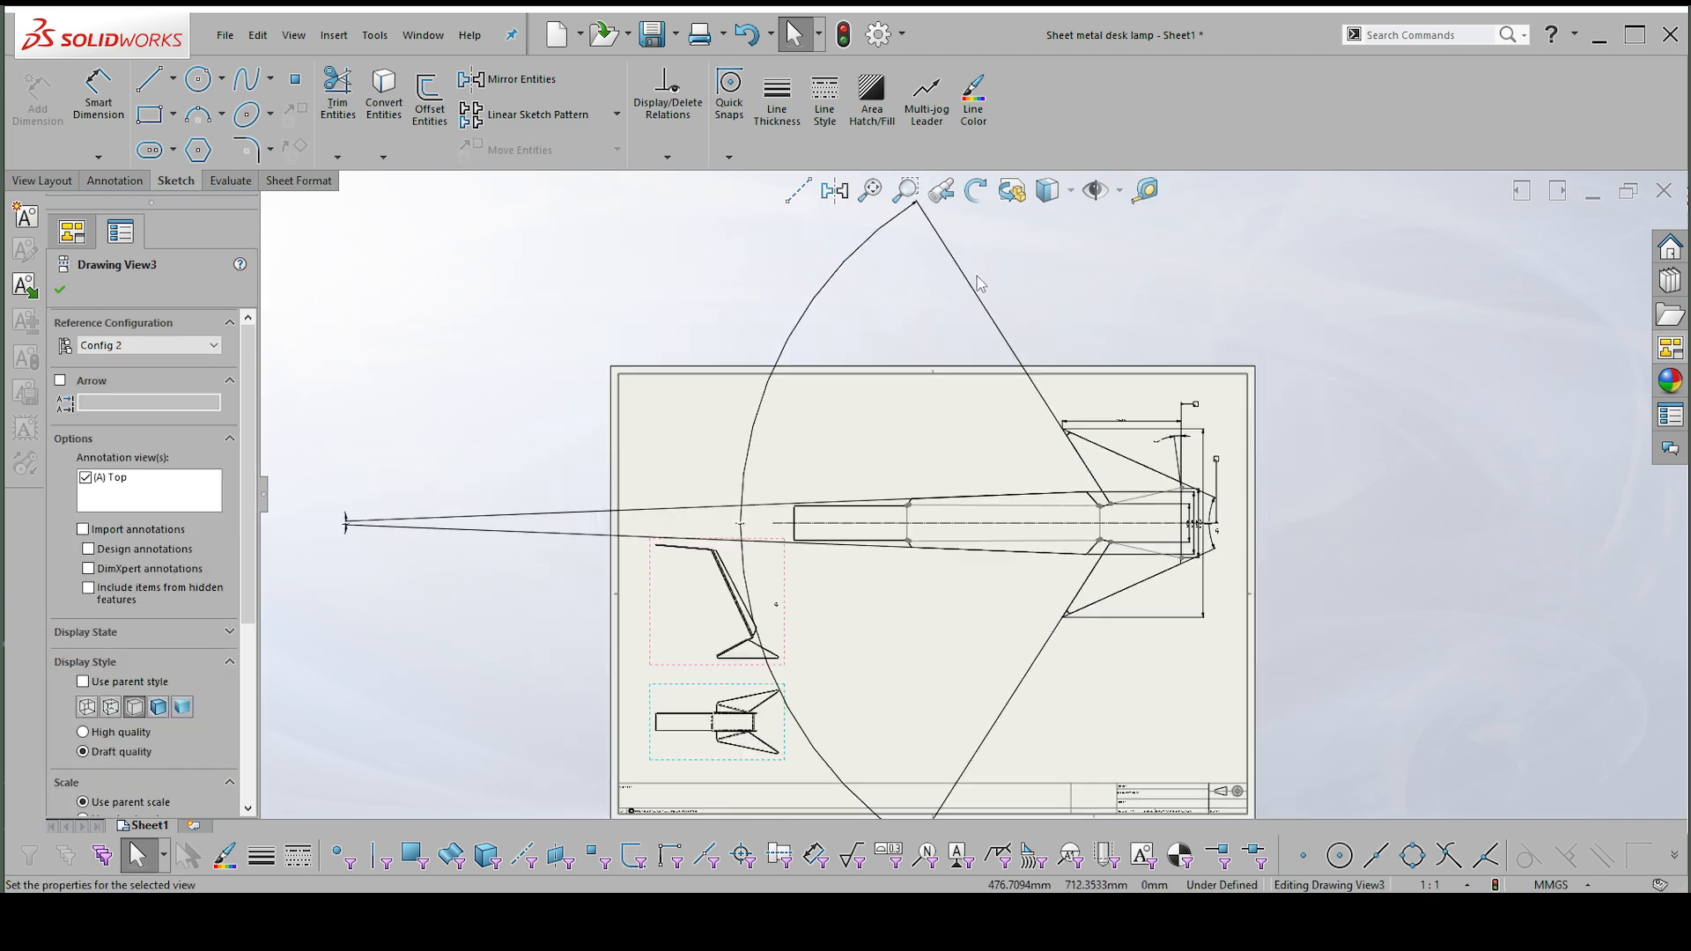
pyautogui.scroll(-2, 1212, 451)
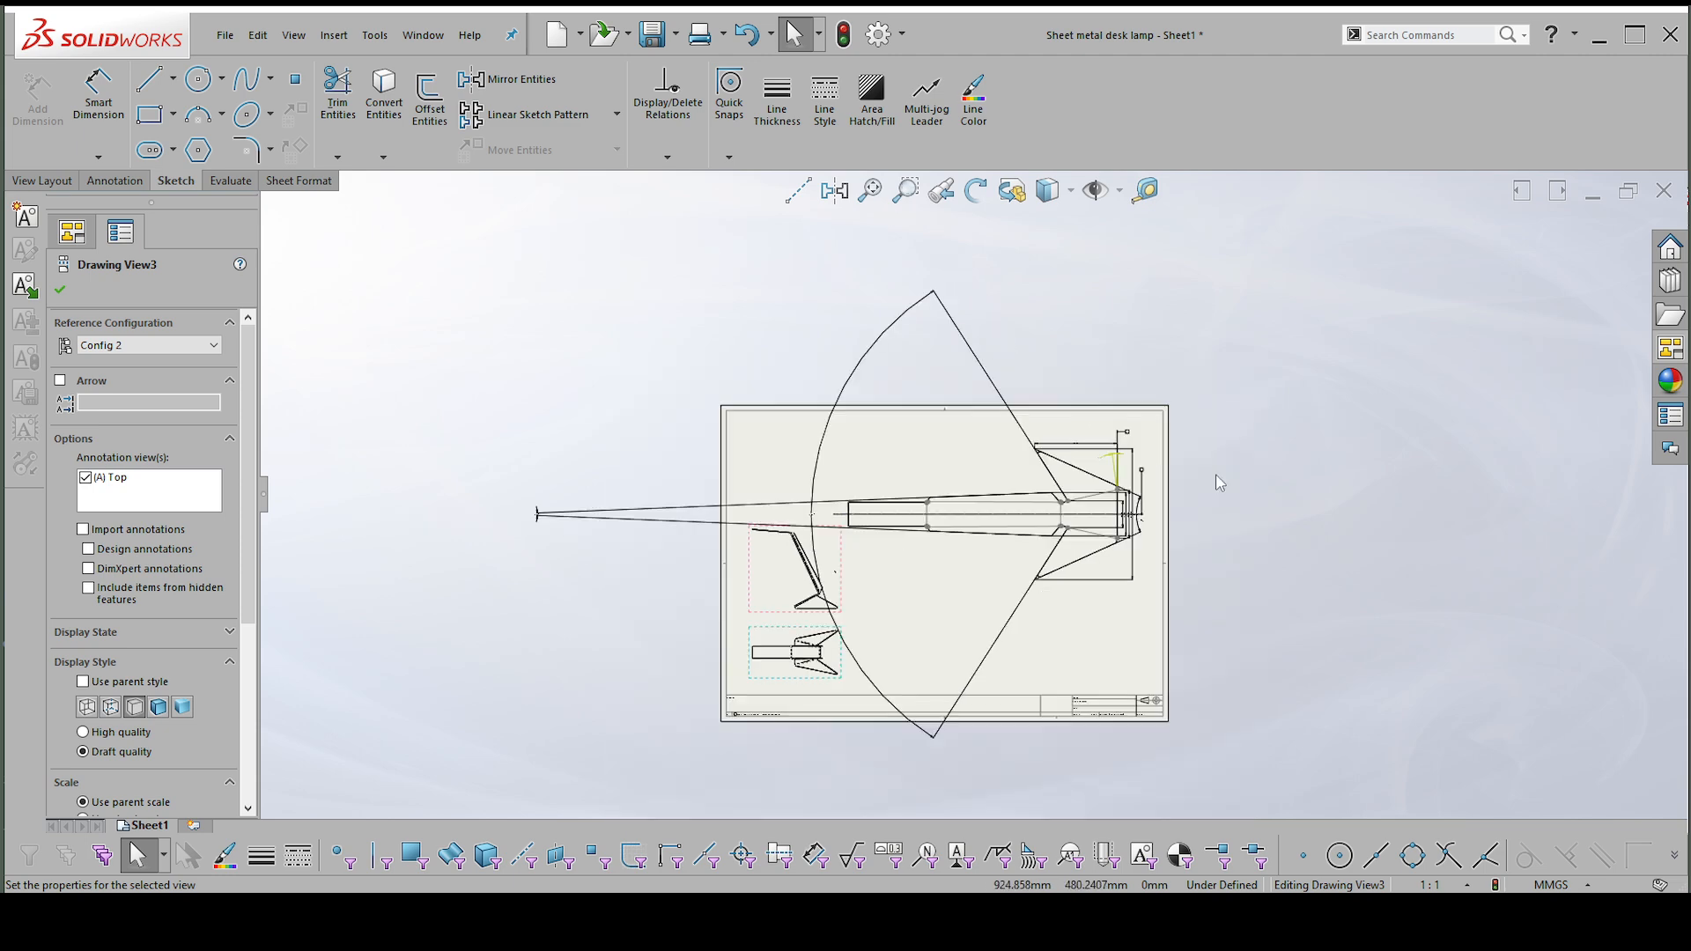
pyautogui.scroll(1, 1208, 467)
pyautogui.scroll(2, 1119, 516)
pyautogui.scroll(1, 1118, 516)
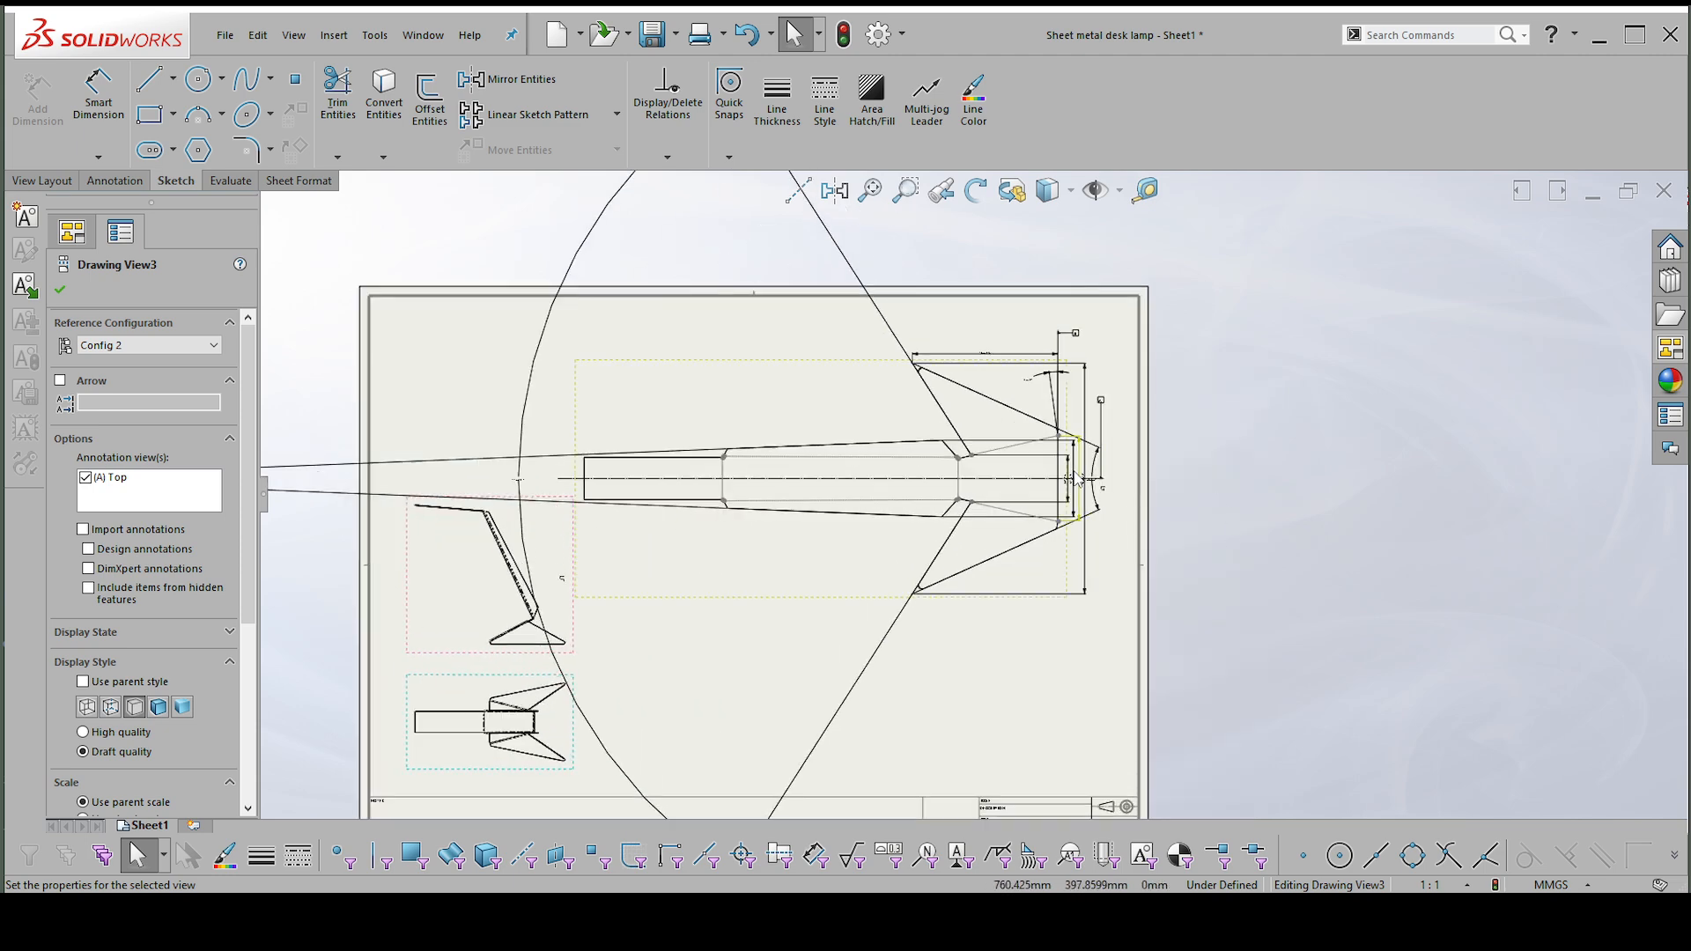
pyautogui.scroll(1, 768, 599)
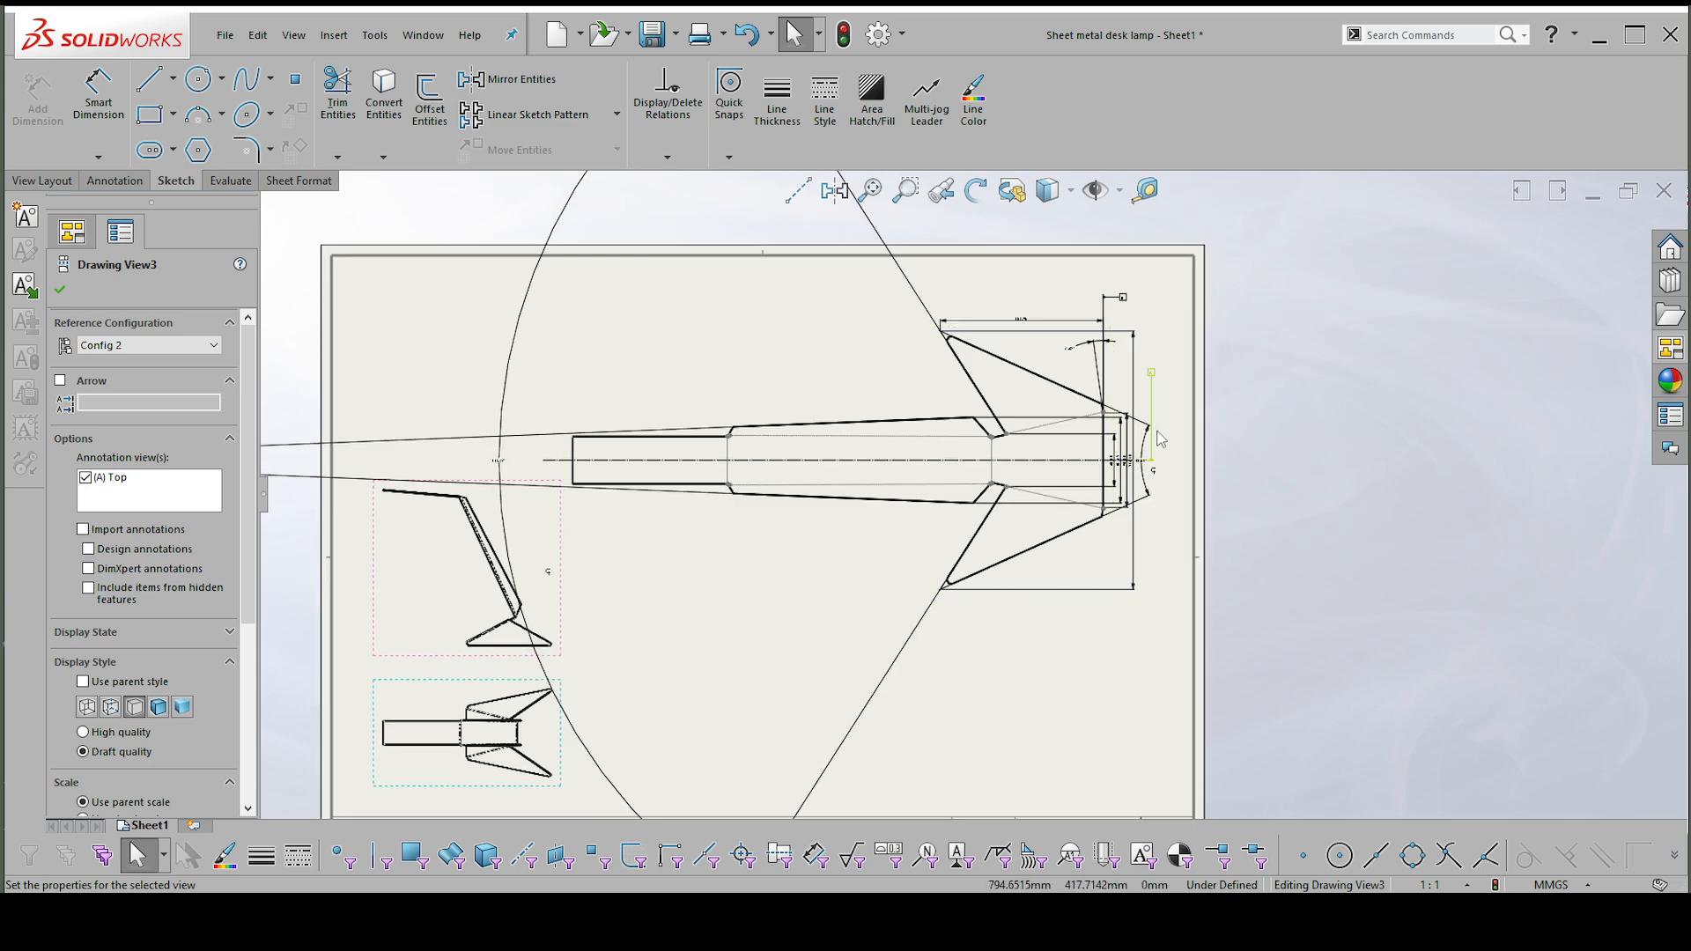
pyautogui.scroll(1, 1160, 439)
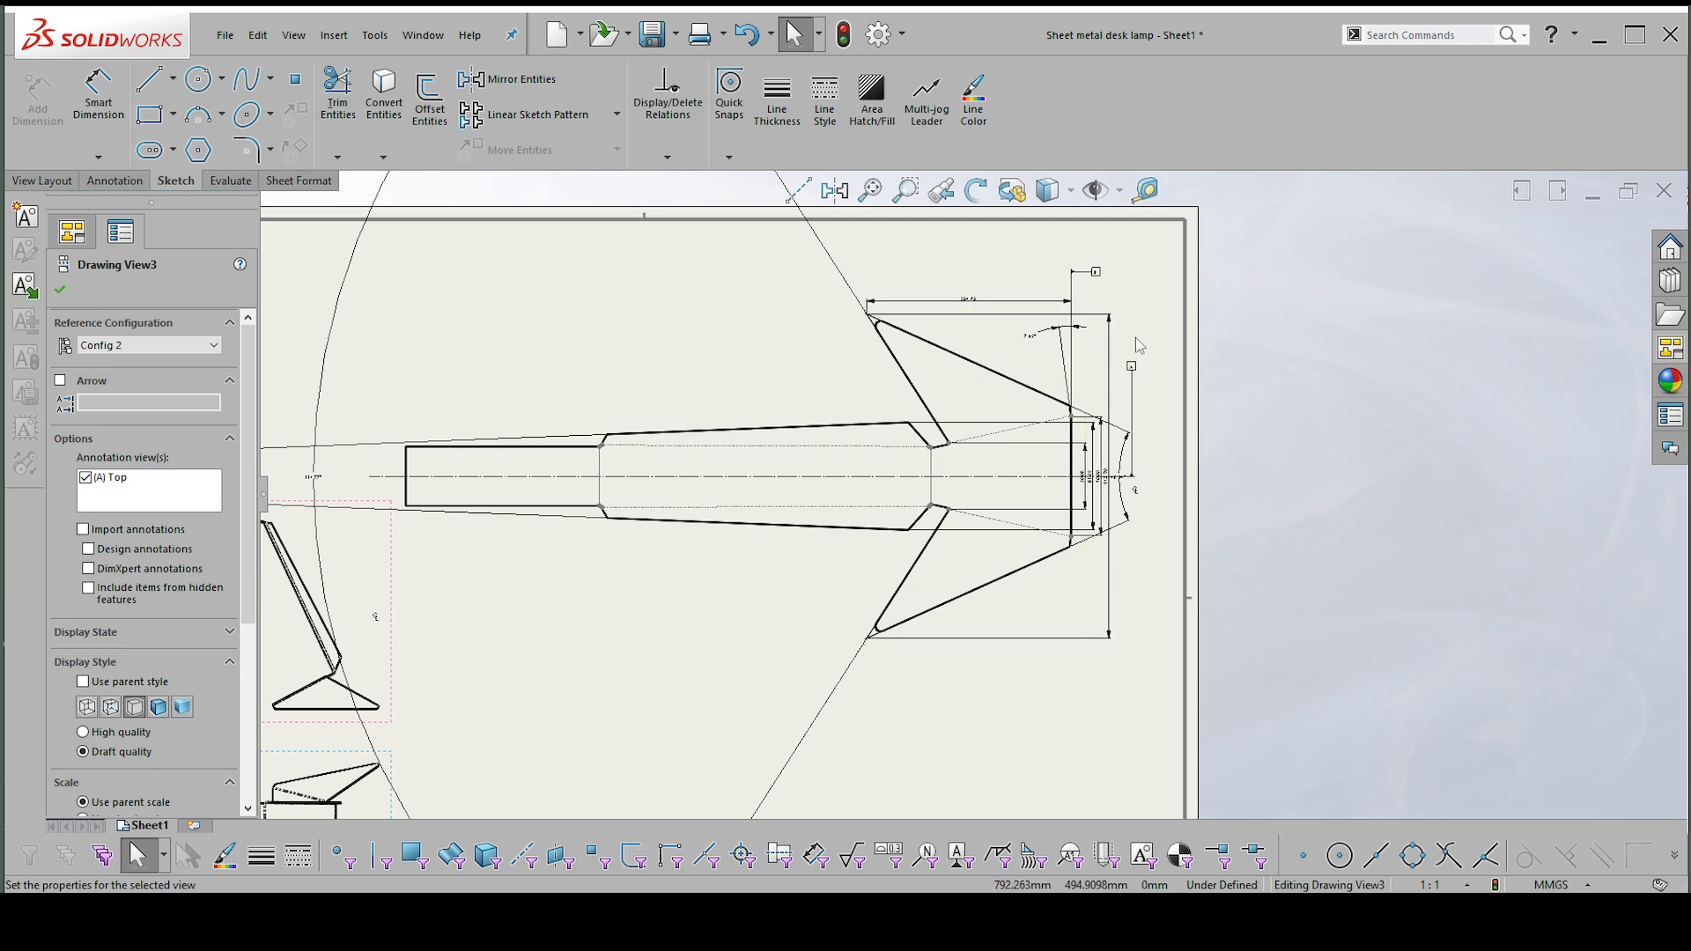
pyautogui.scroll(3, 1189, 475)
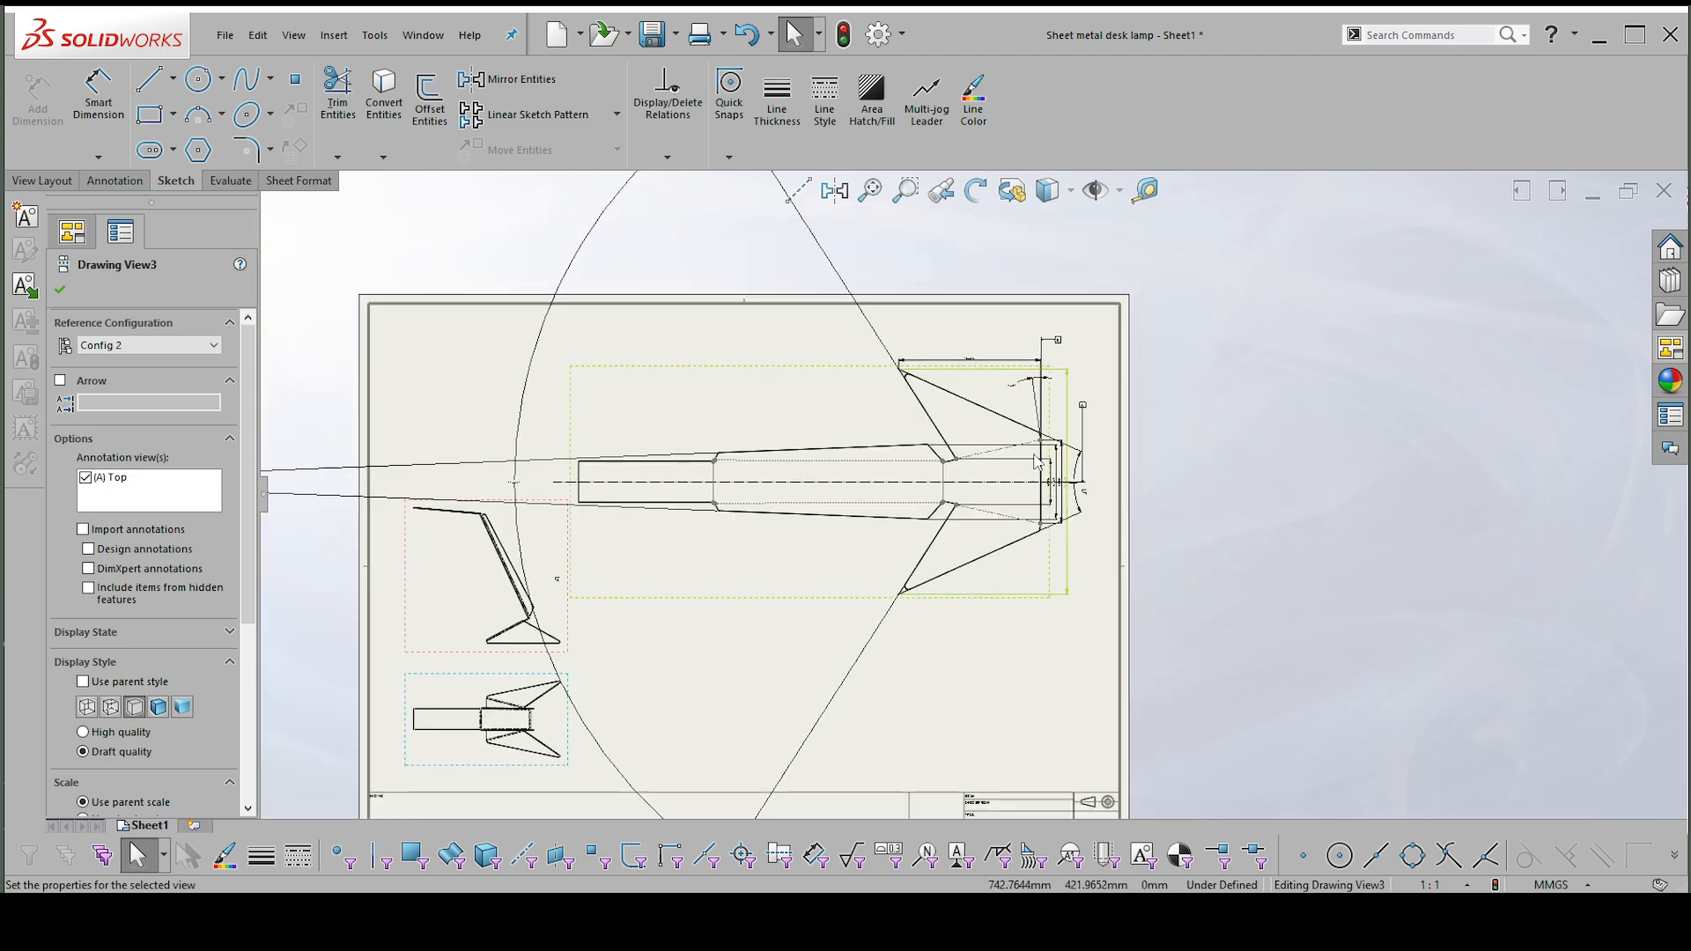
pyautogui.scroll(-3, 1210, 521)
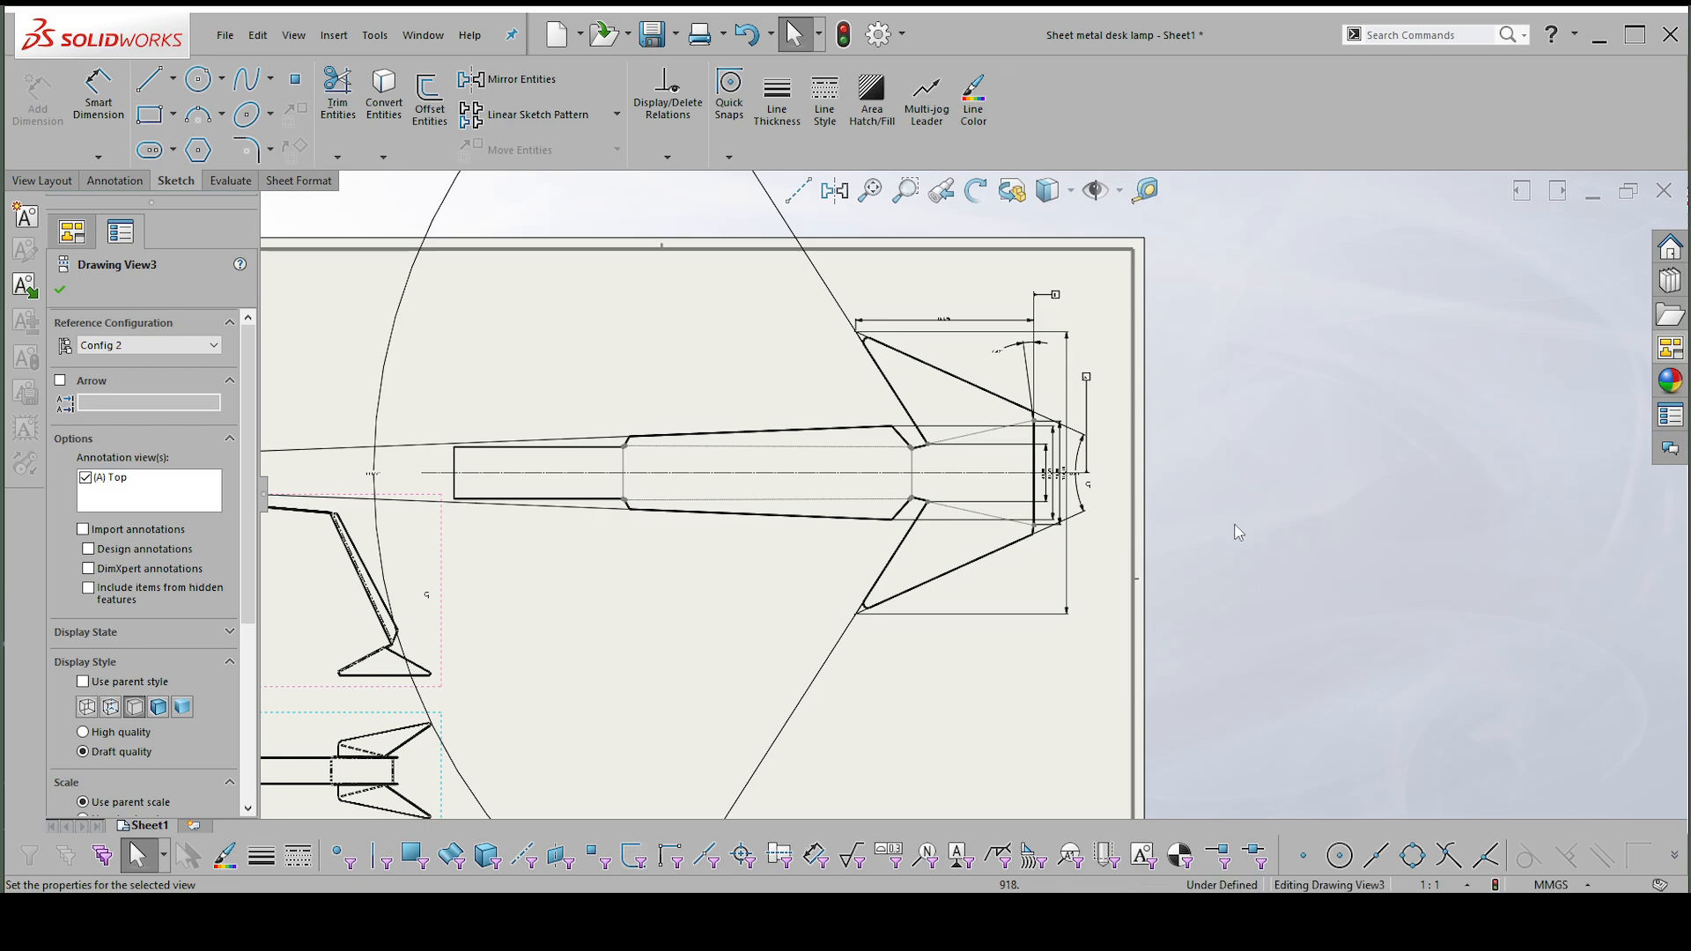